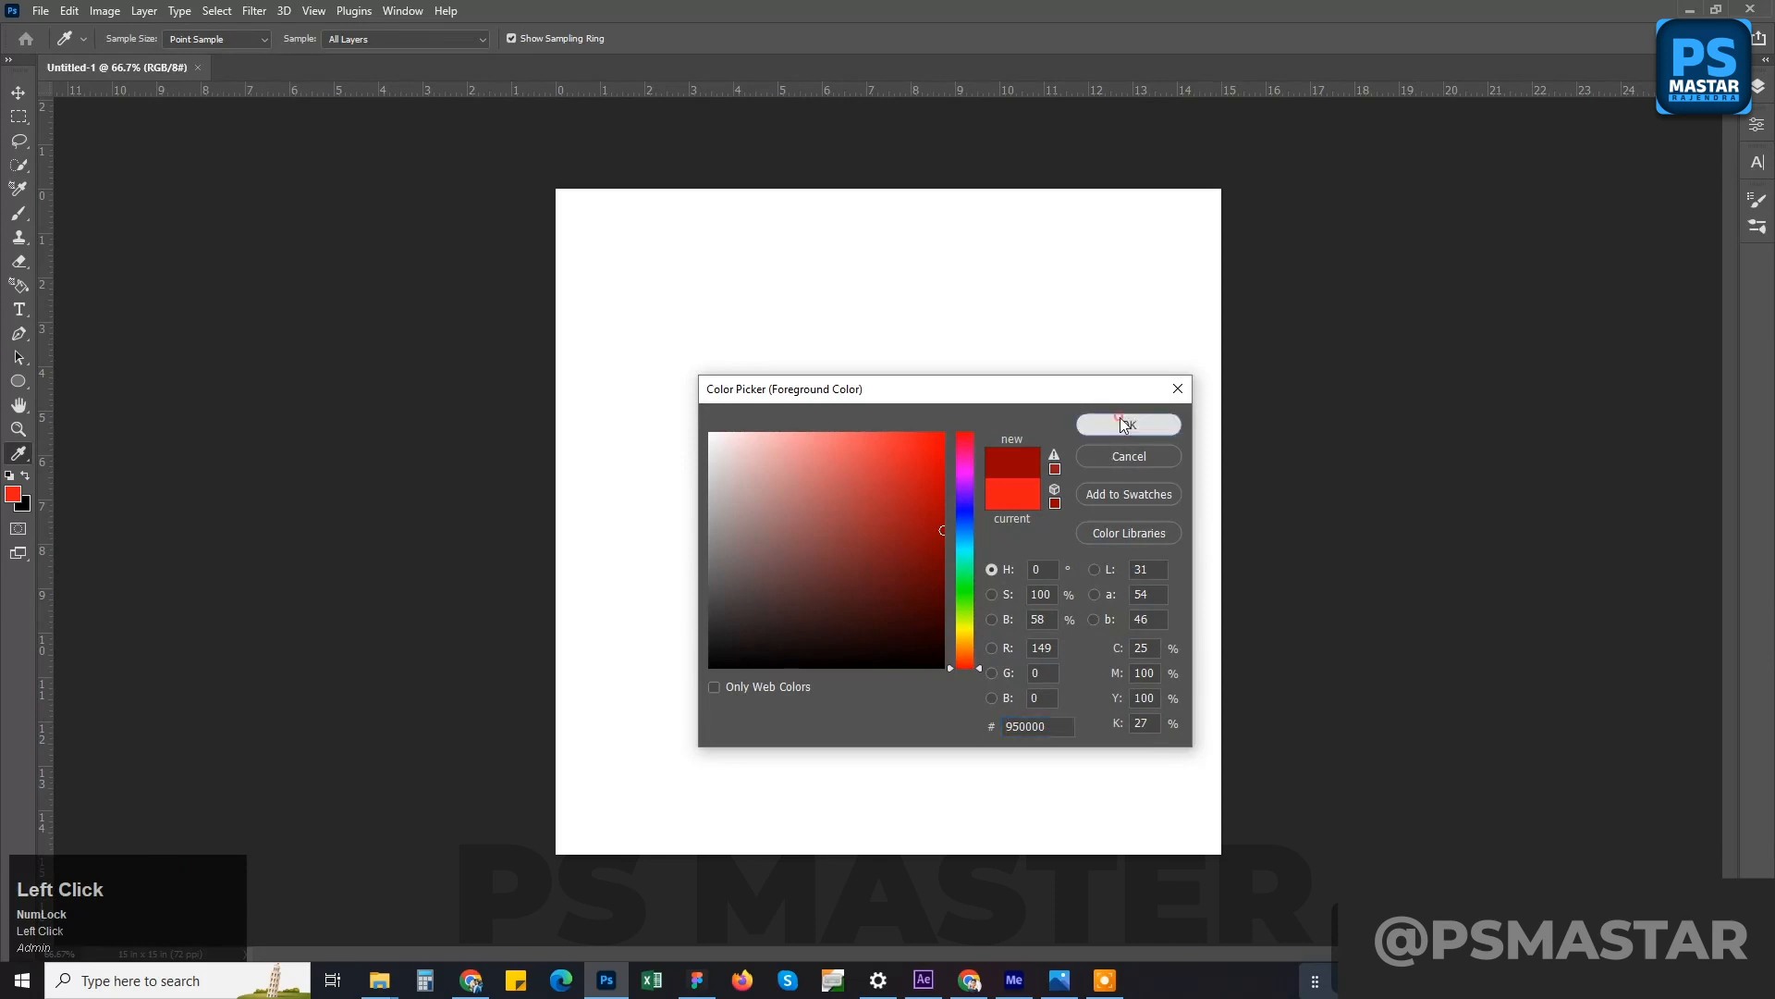
- Set the foreground colour to dark red 950000 and fill the background with it
click(1129, 424)
key(g)
click(1170, 477)
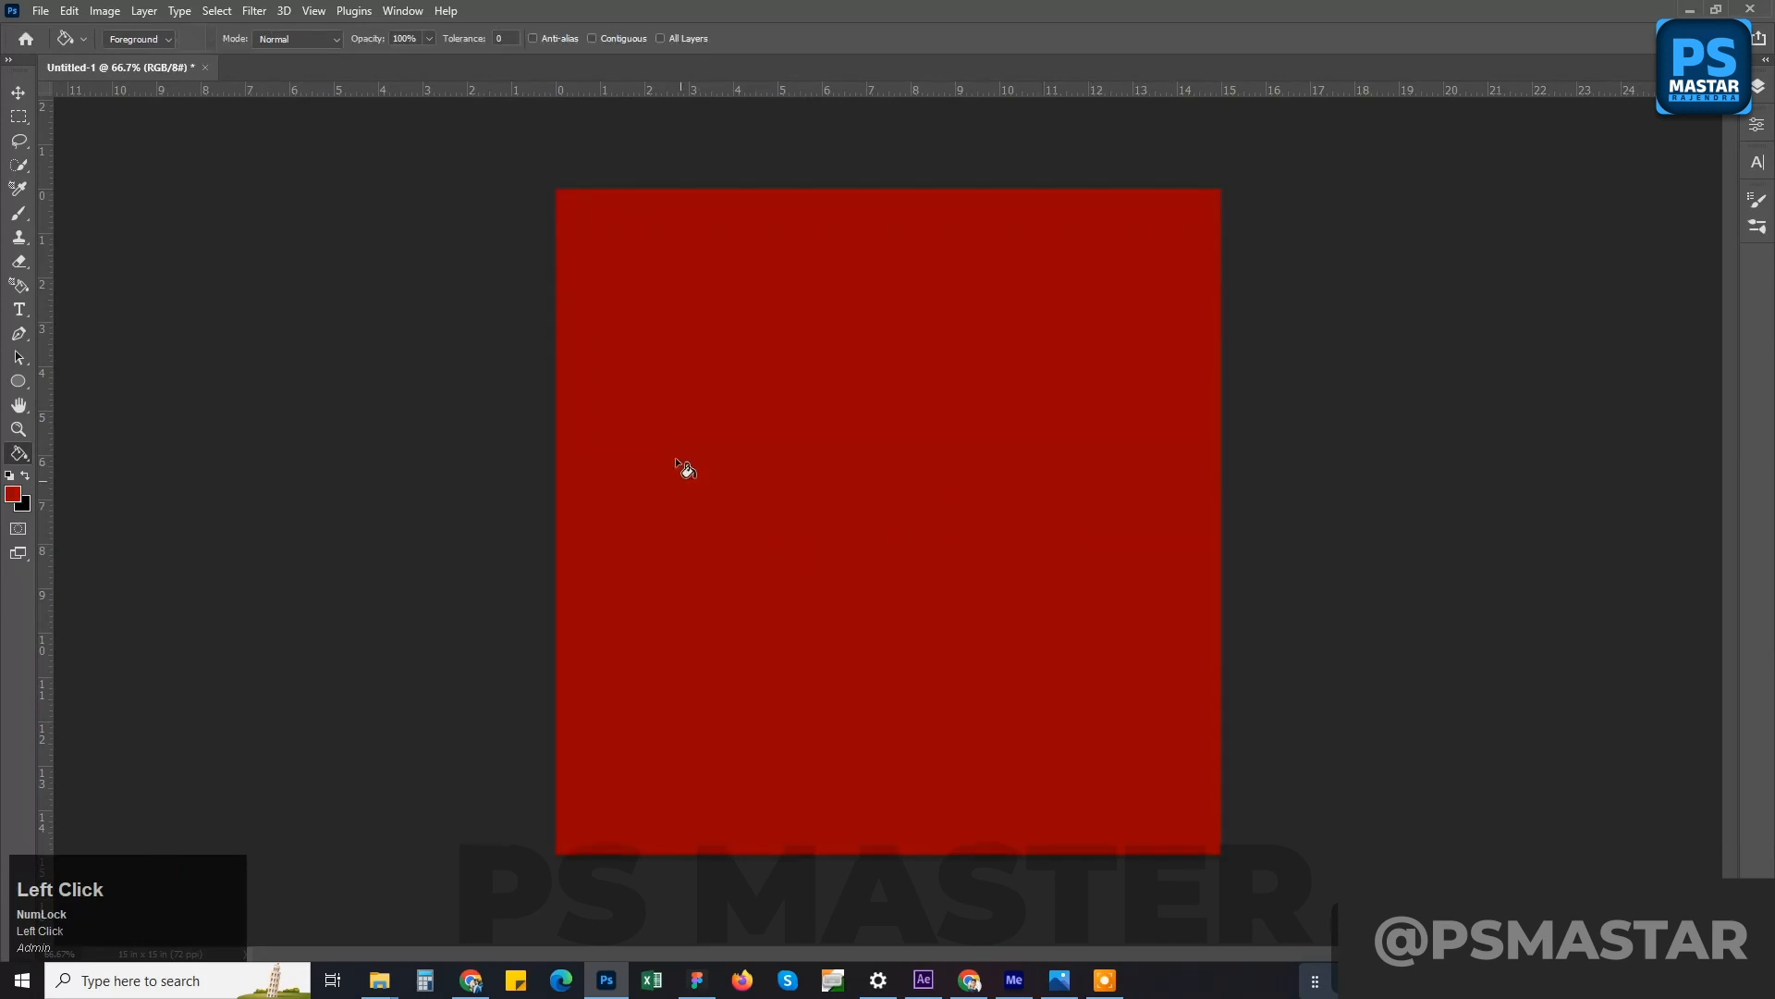
- Add a text layer with the letter R near the middle of the canvas and colour it white ffffff
click(19, 310)
click(883, 491)
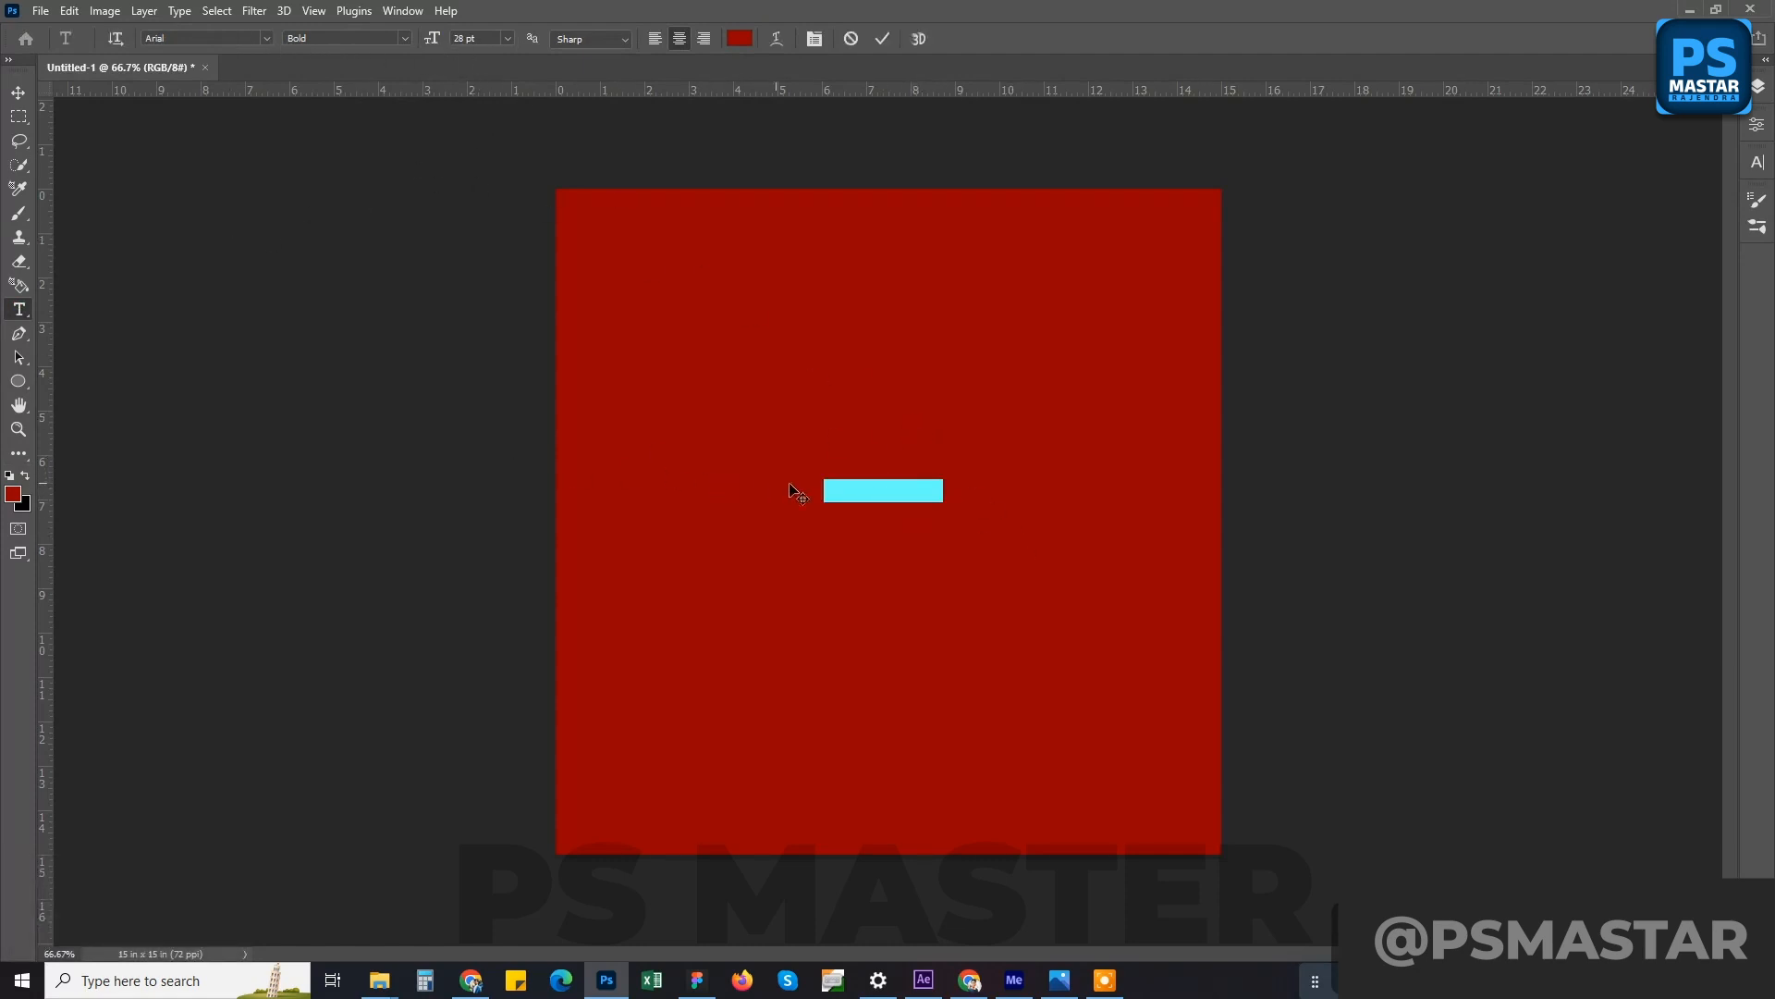
text(R)
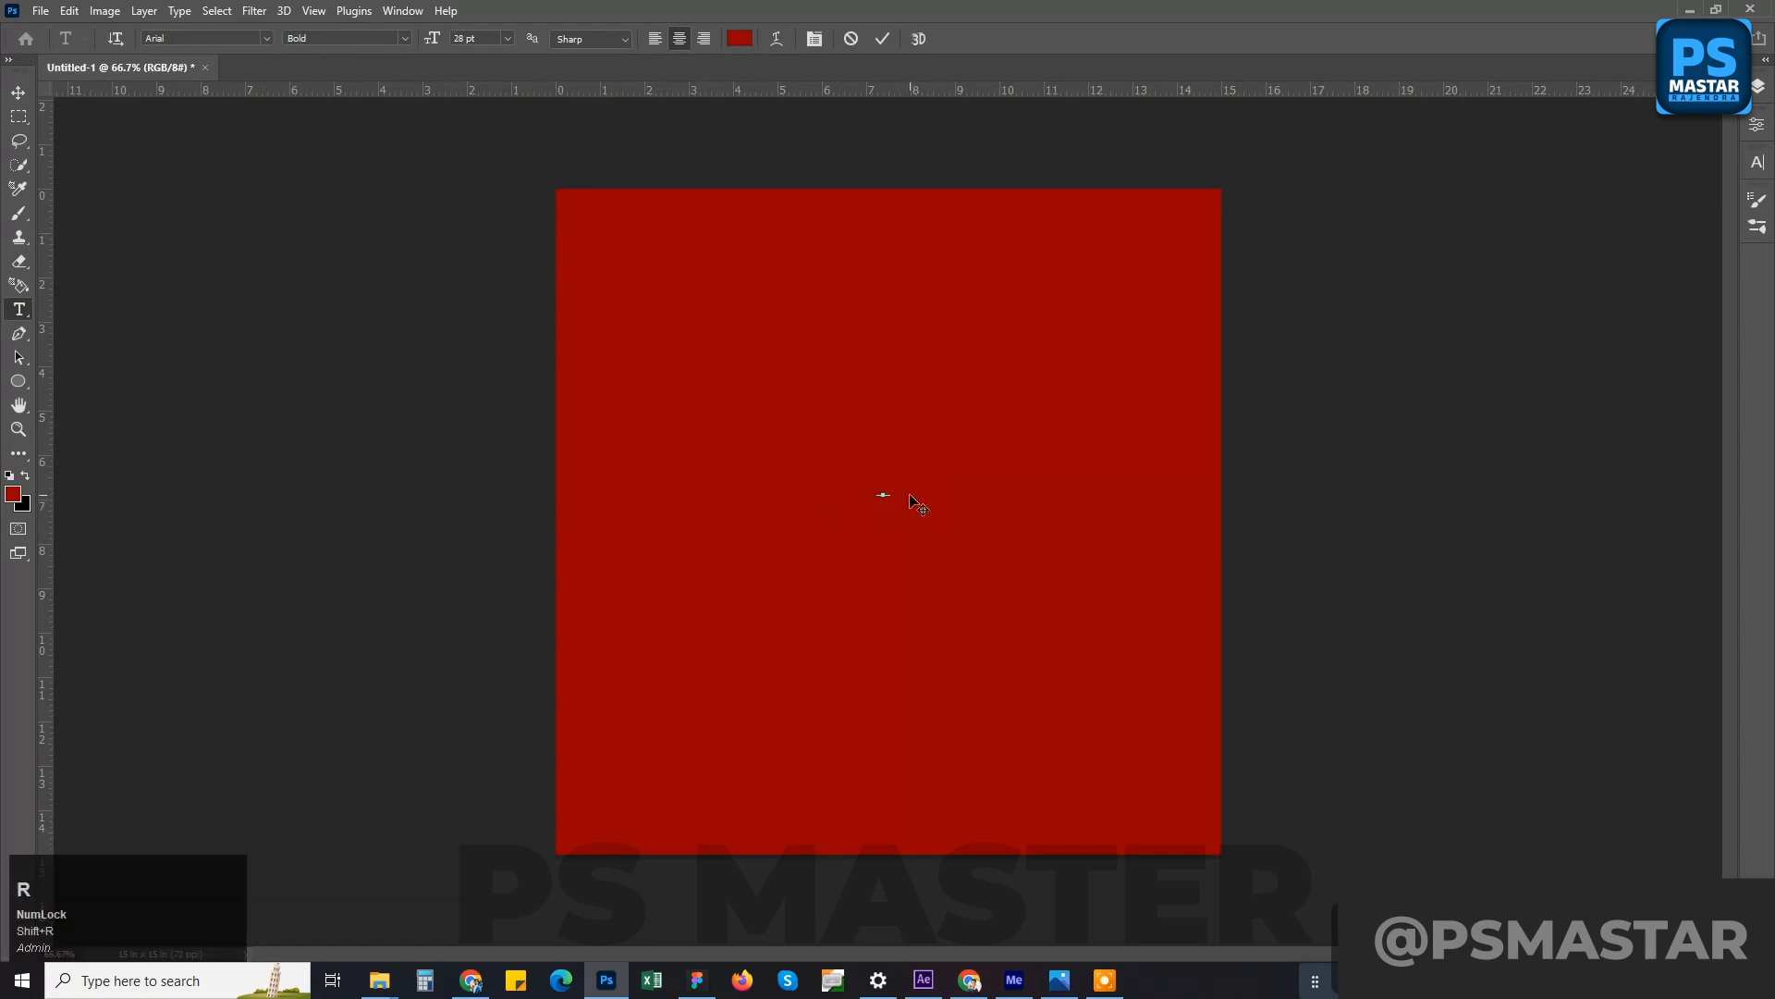
click(746, 40)
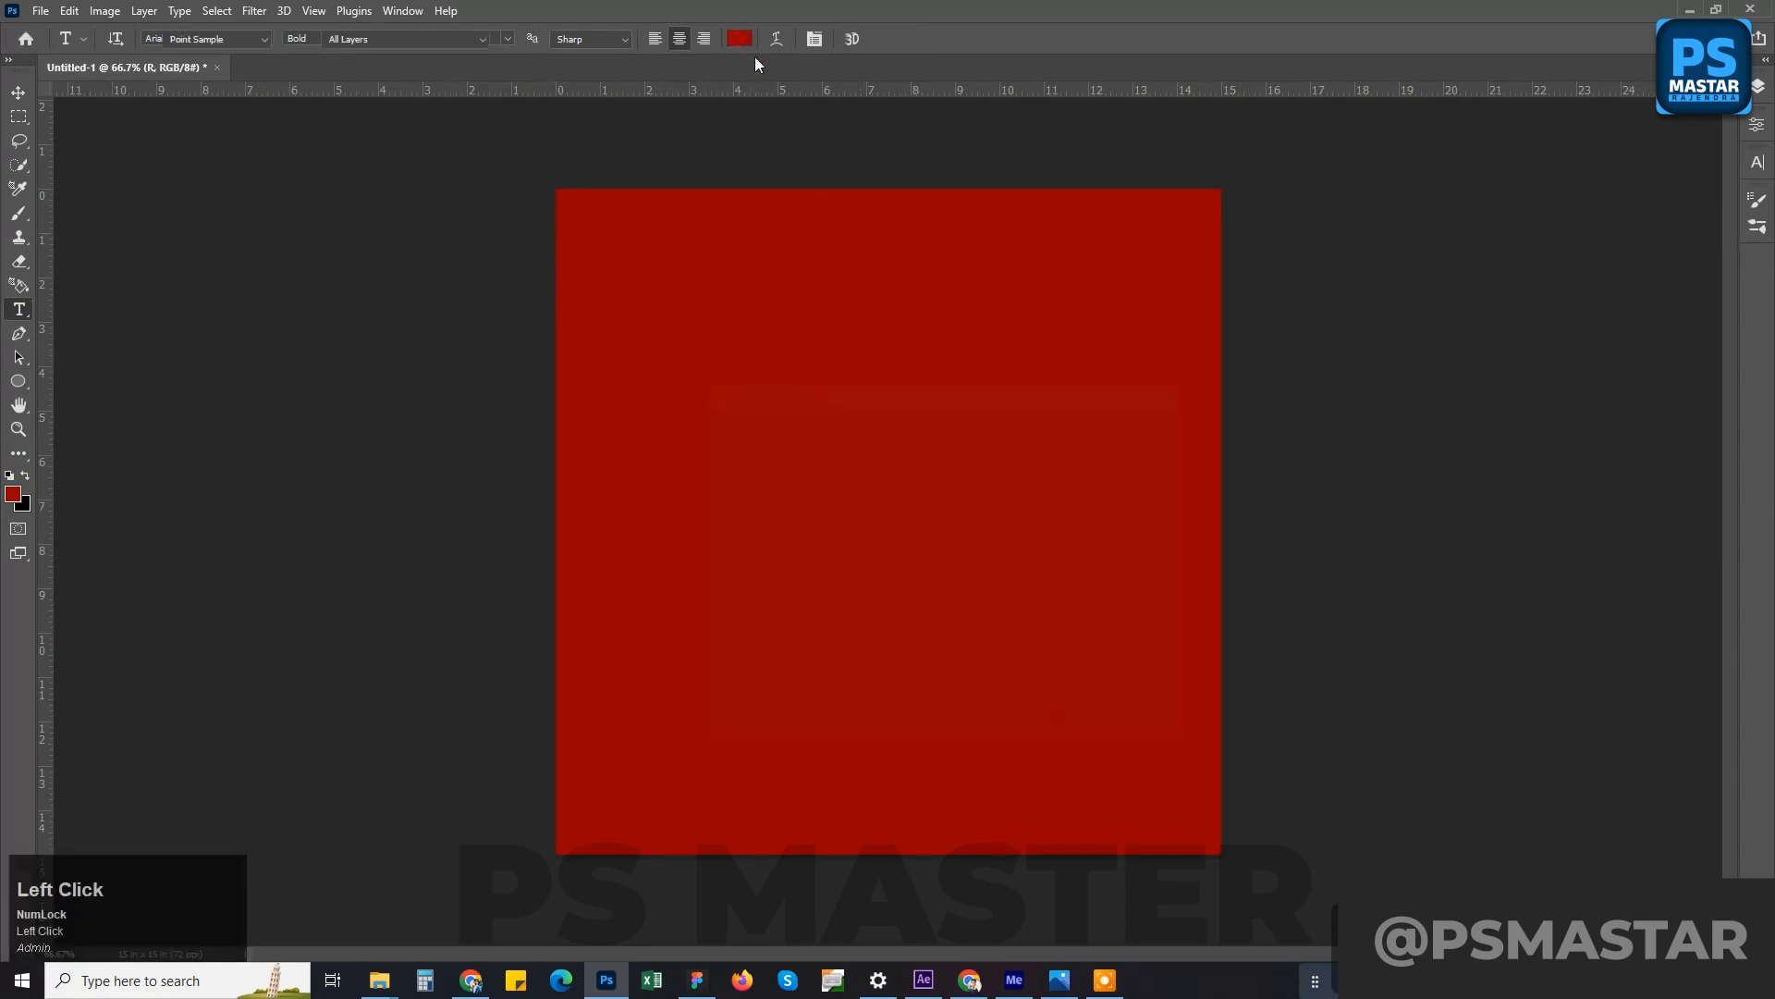
drag(905, 563, 666, 389)
click(1129, 426)
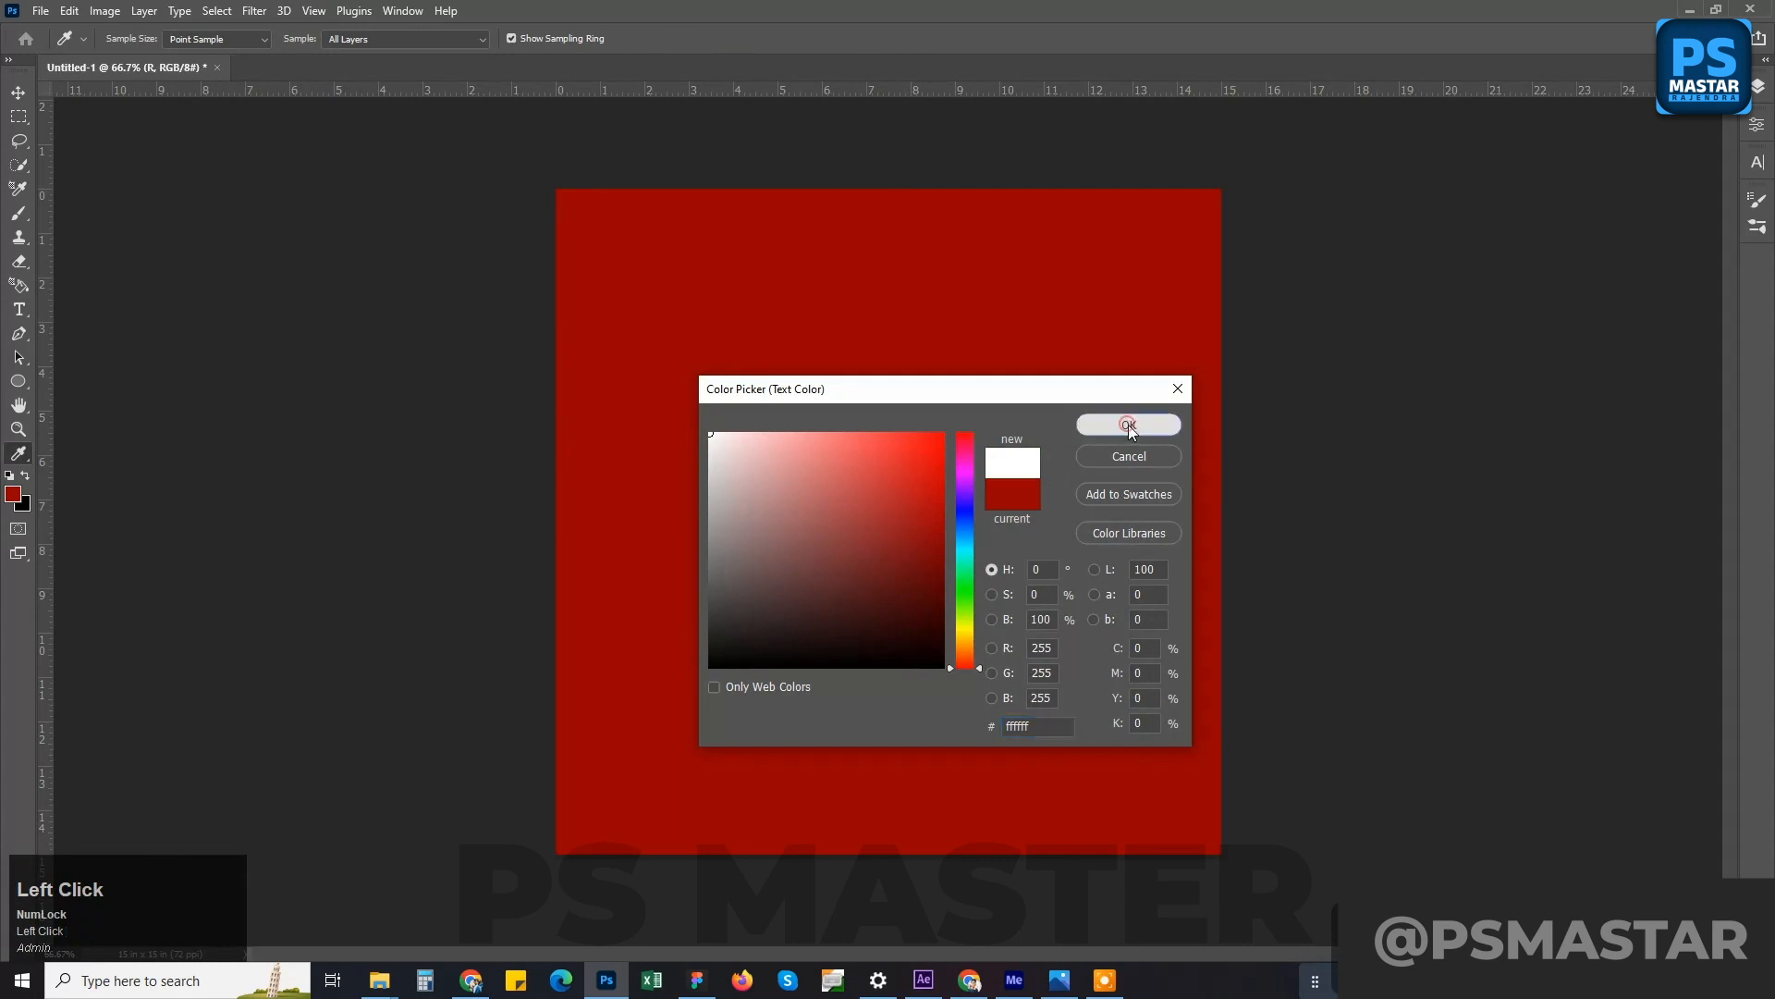
- Enlarge the R to about 938% with Free Transform, move it lower on the canvas and try rotating it
click(110, 13)
mouse_move(69, 12)
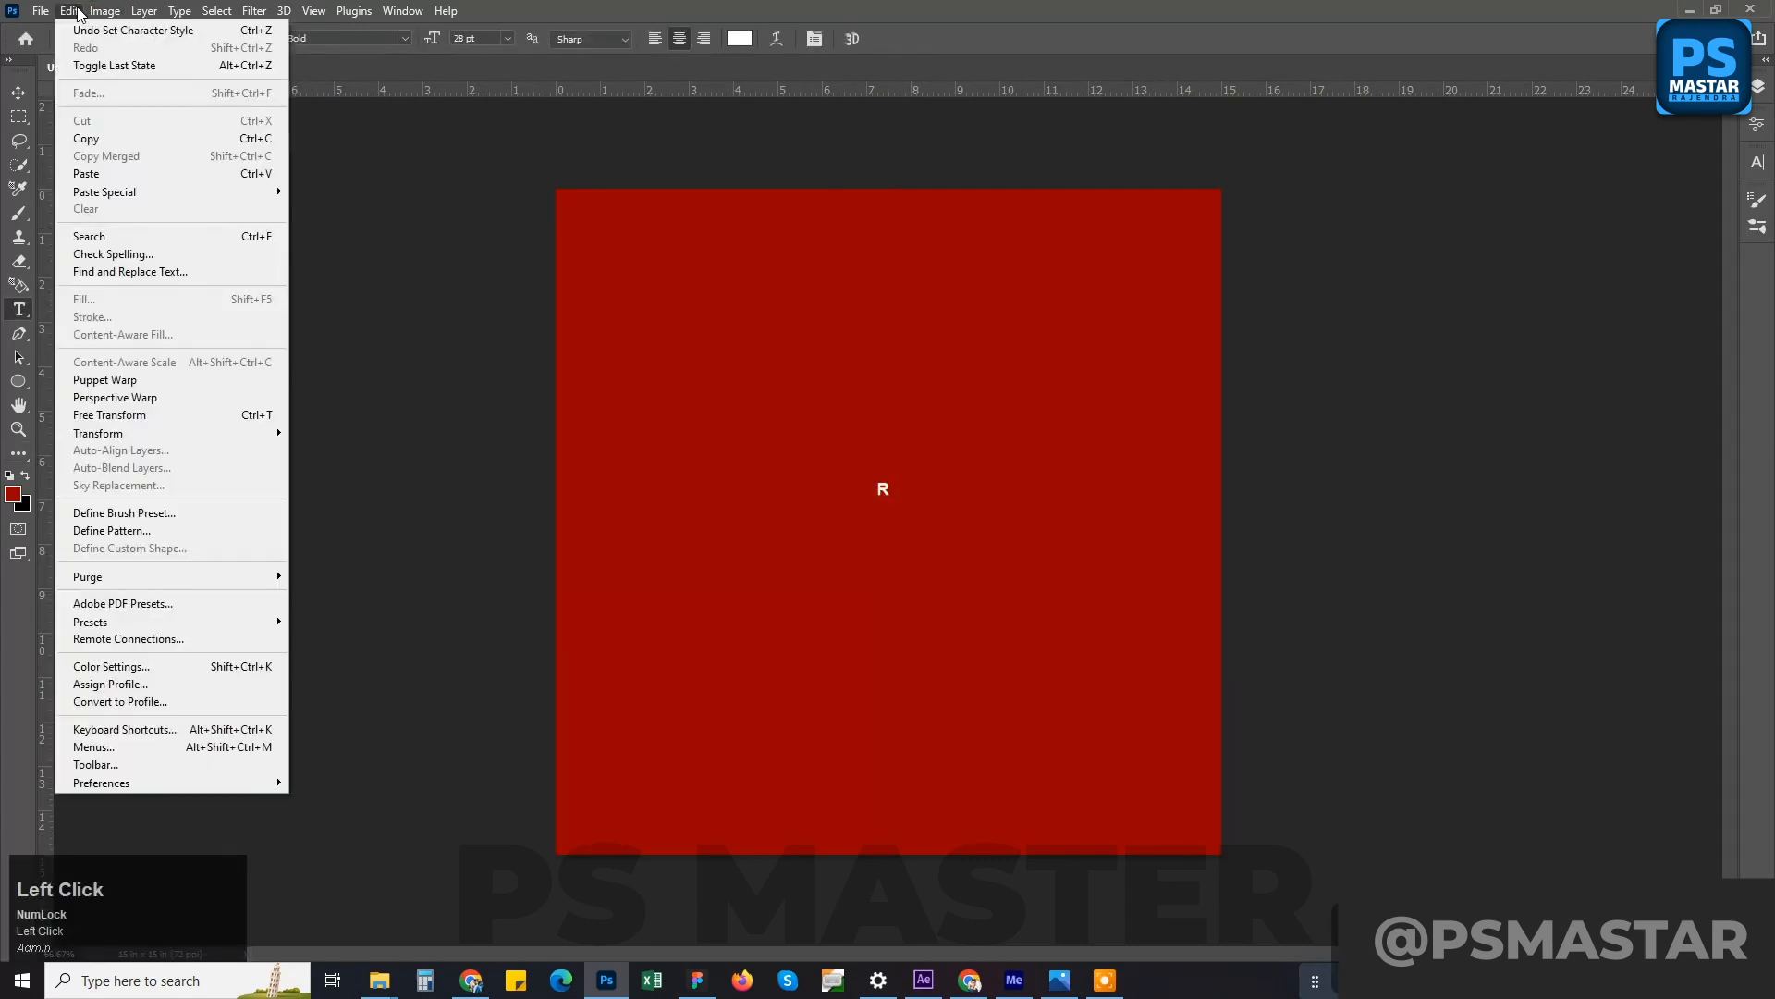
click(139, 414)
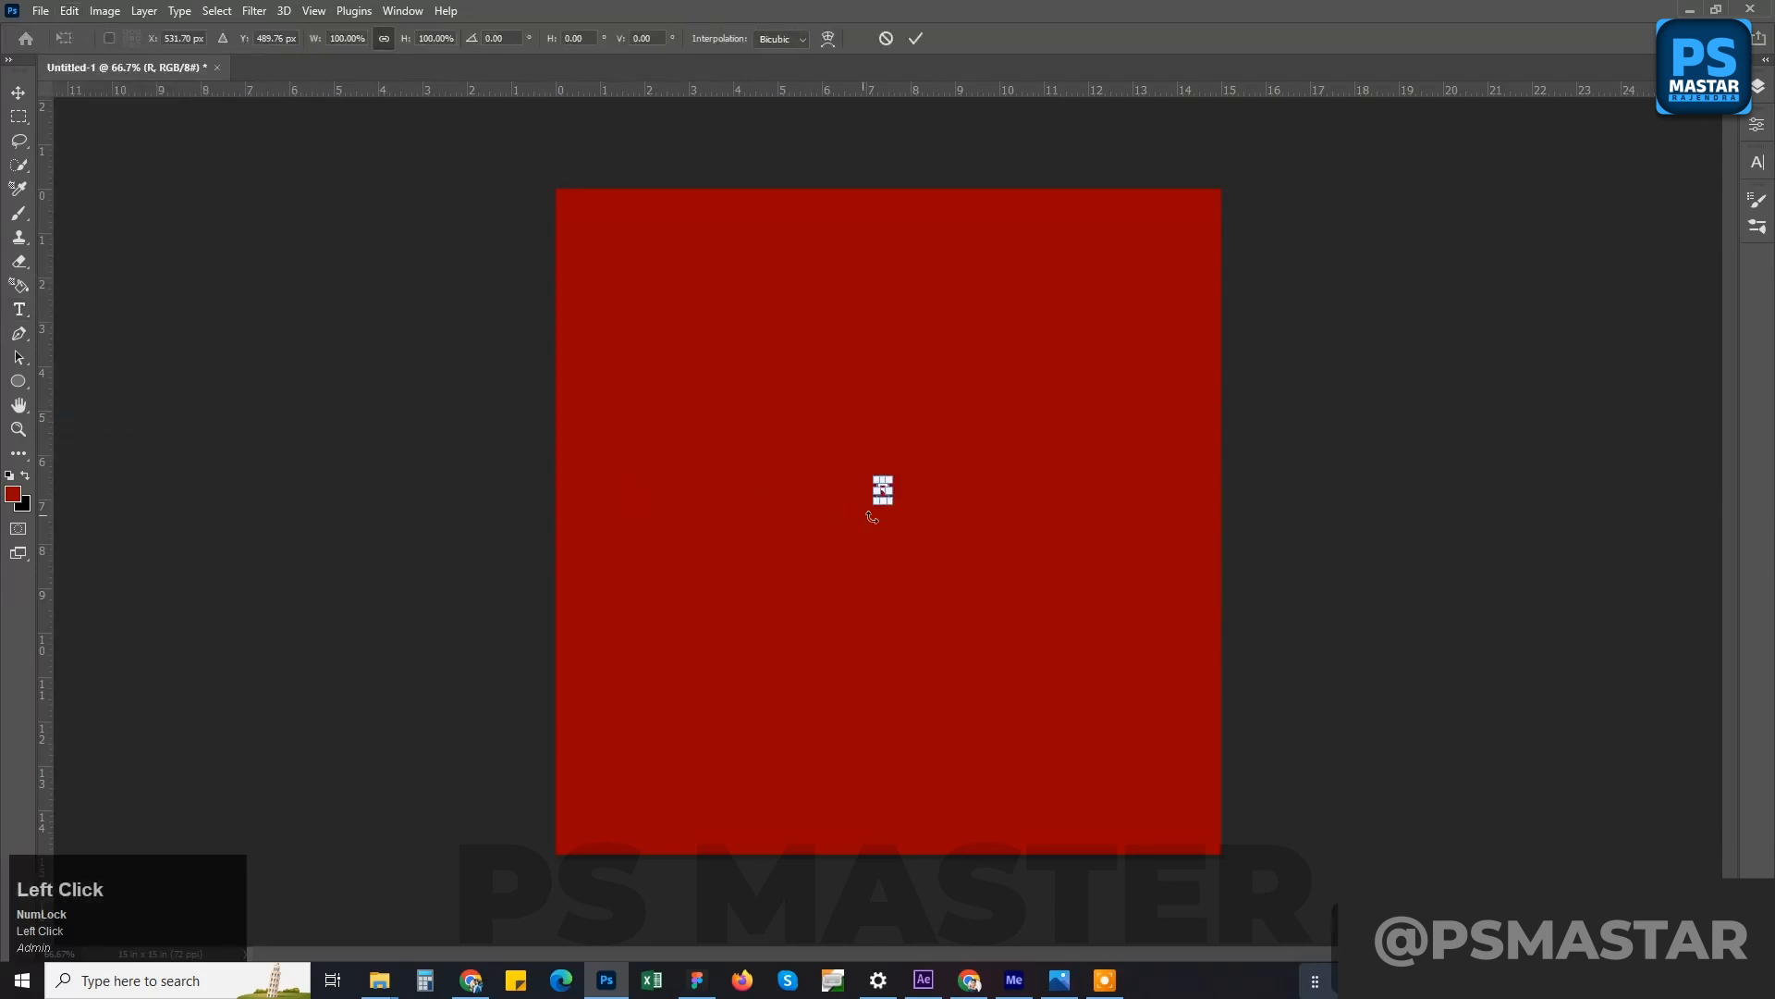
drag(882, 482, 883, 286)
drag(892, 429, 891, 595)
drag(887, 412, 910, 569)
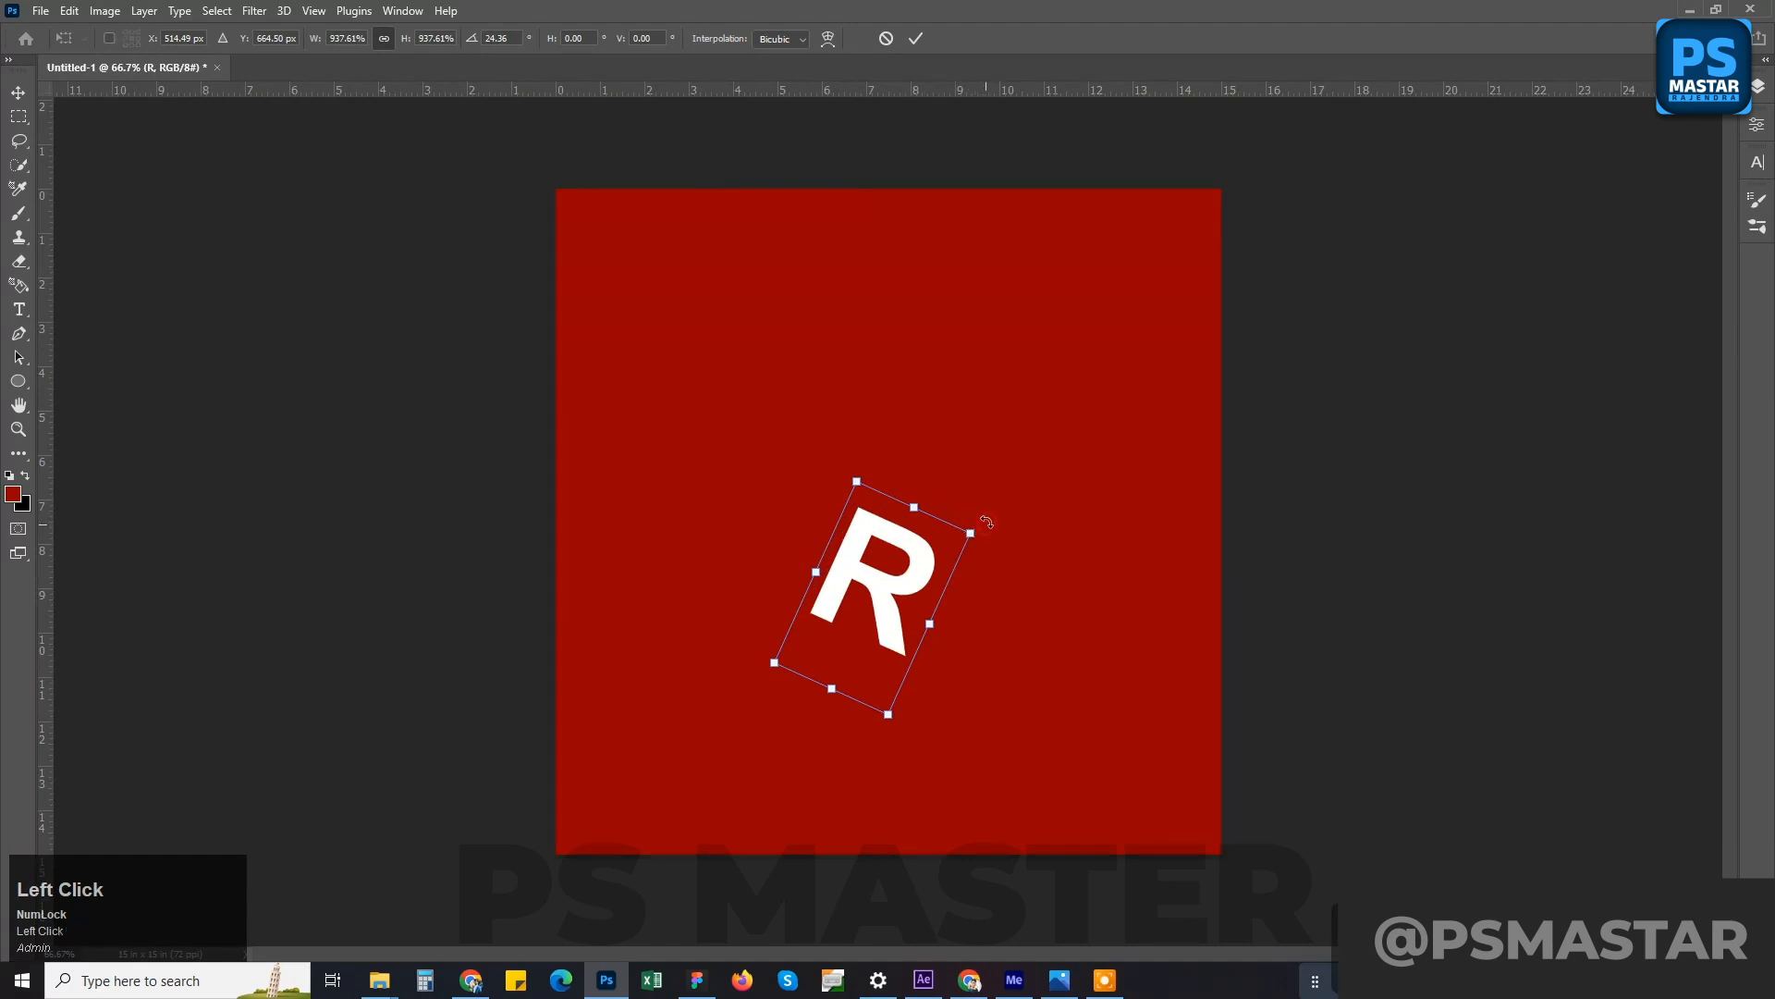
drag(986, 522, 947, 481)
- Reset the R's rotation so it stands upright and apply the transform
click(499, 38)
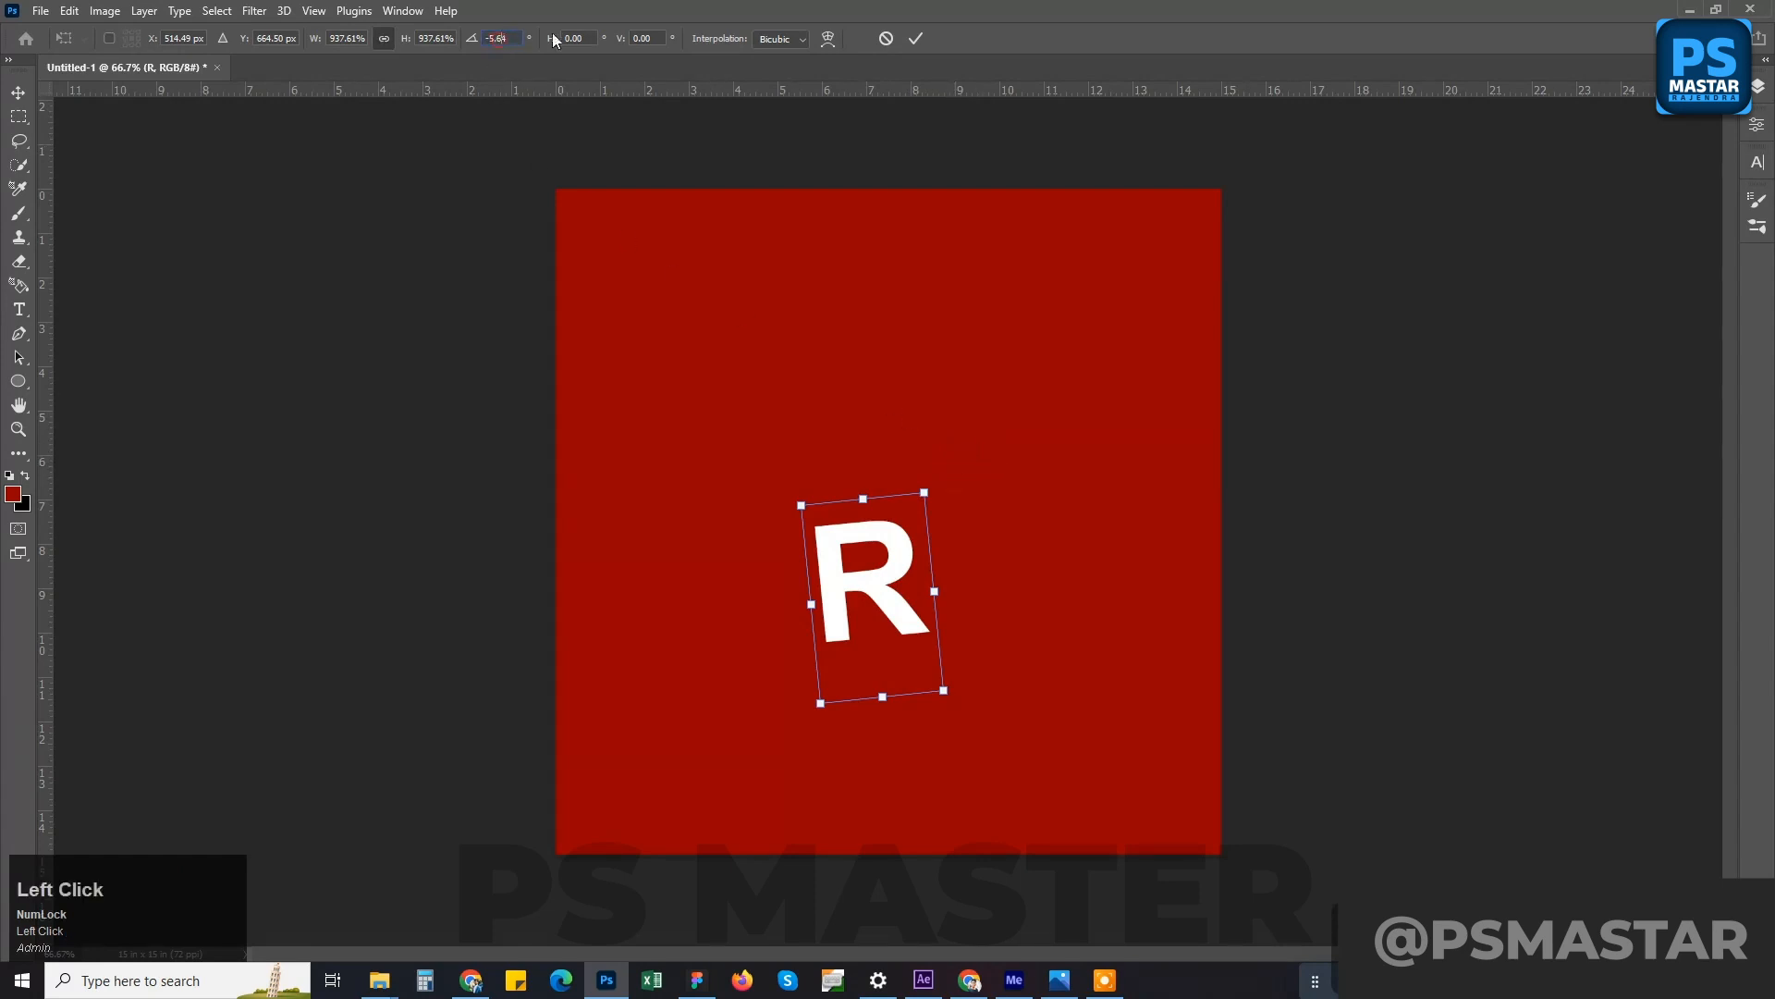
key(ctrl+a)
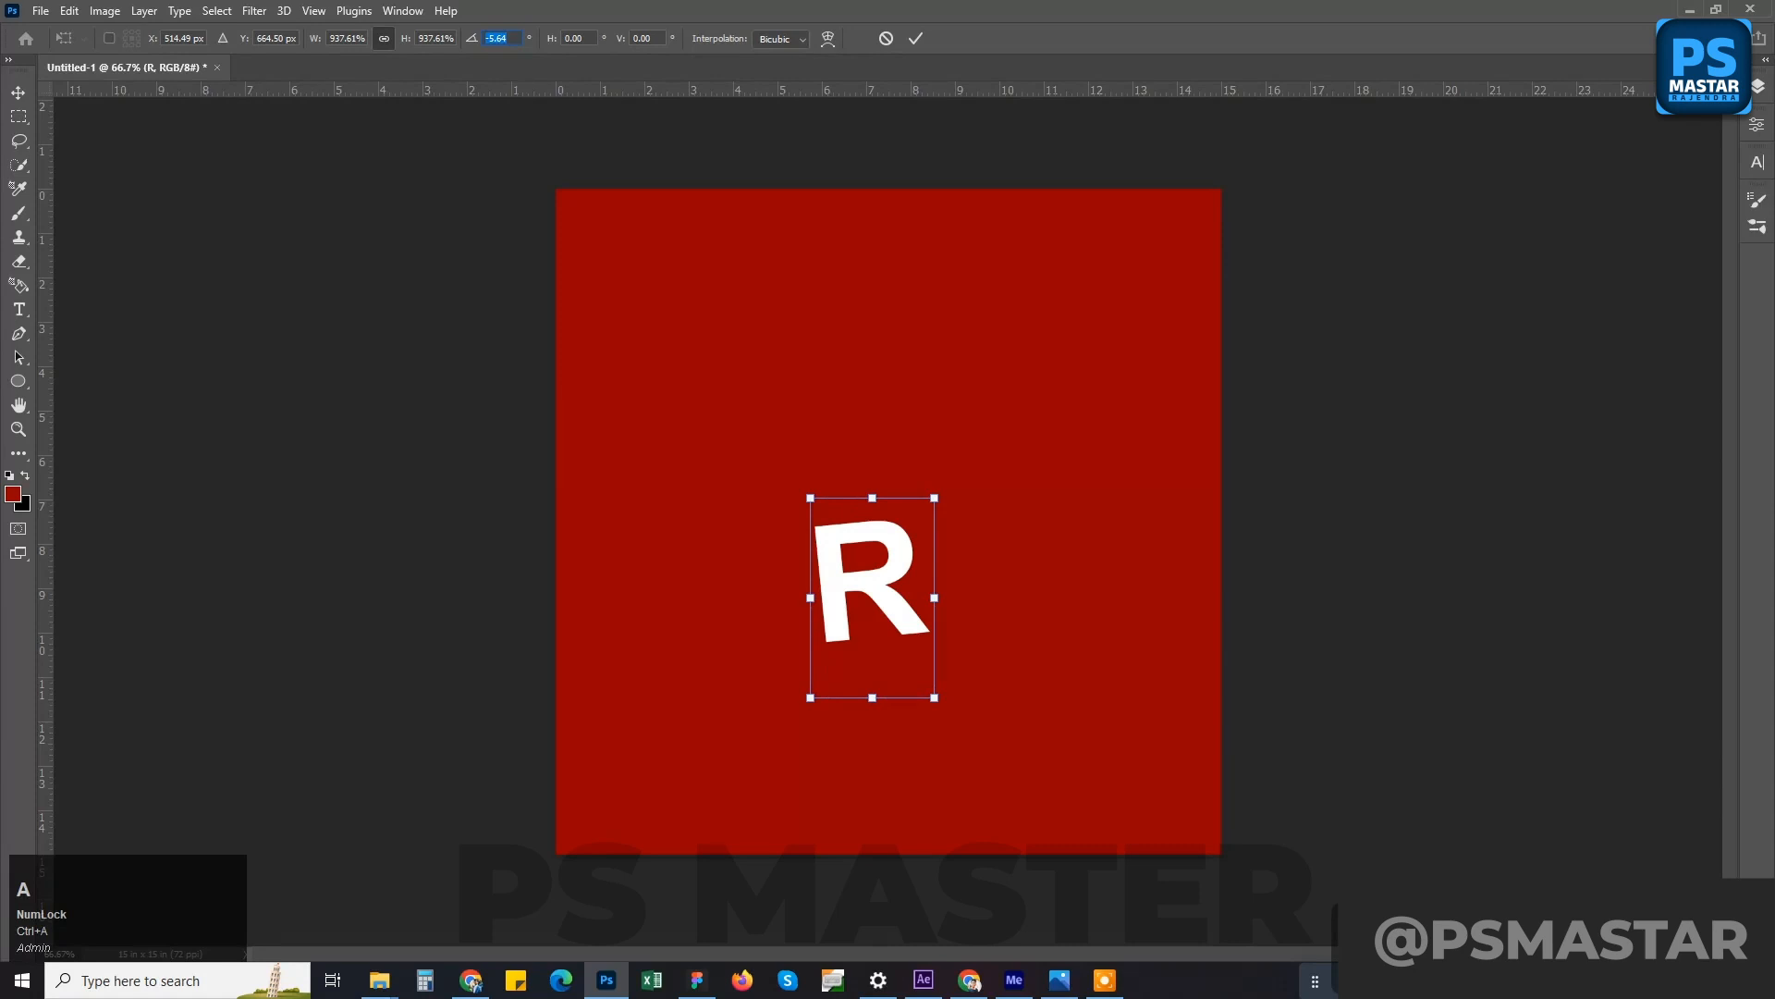
key(m)
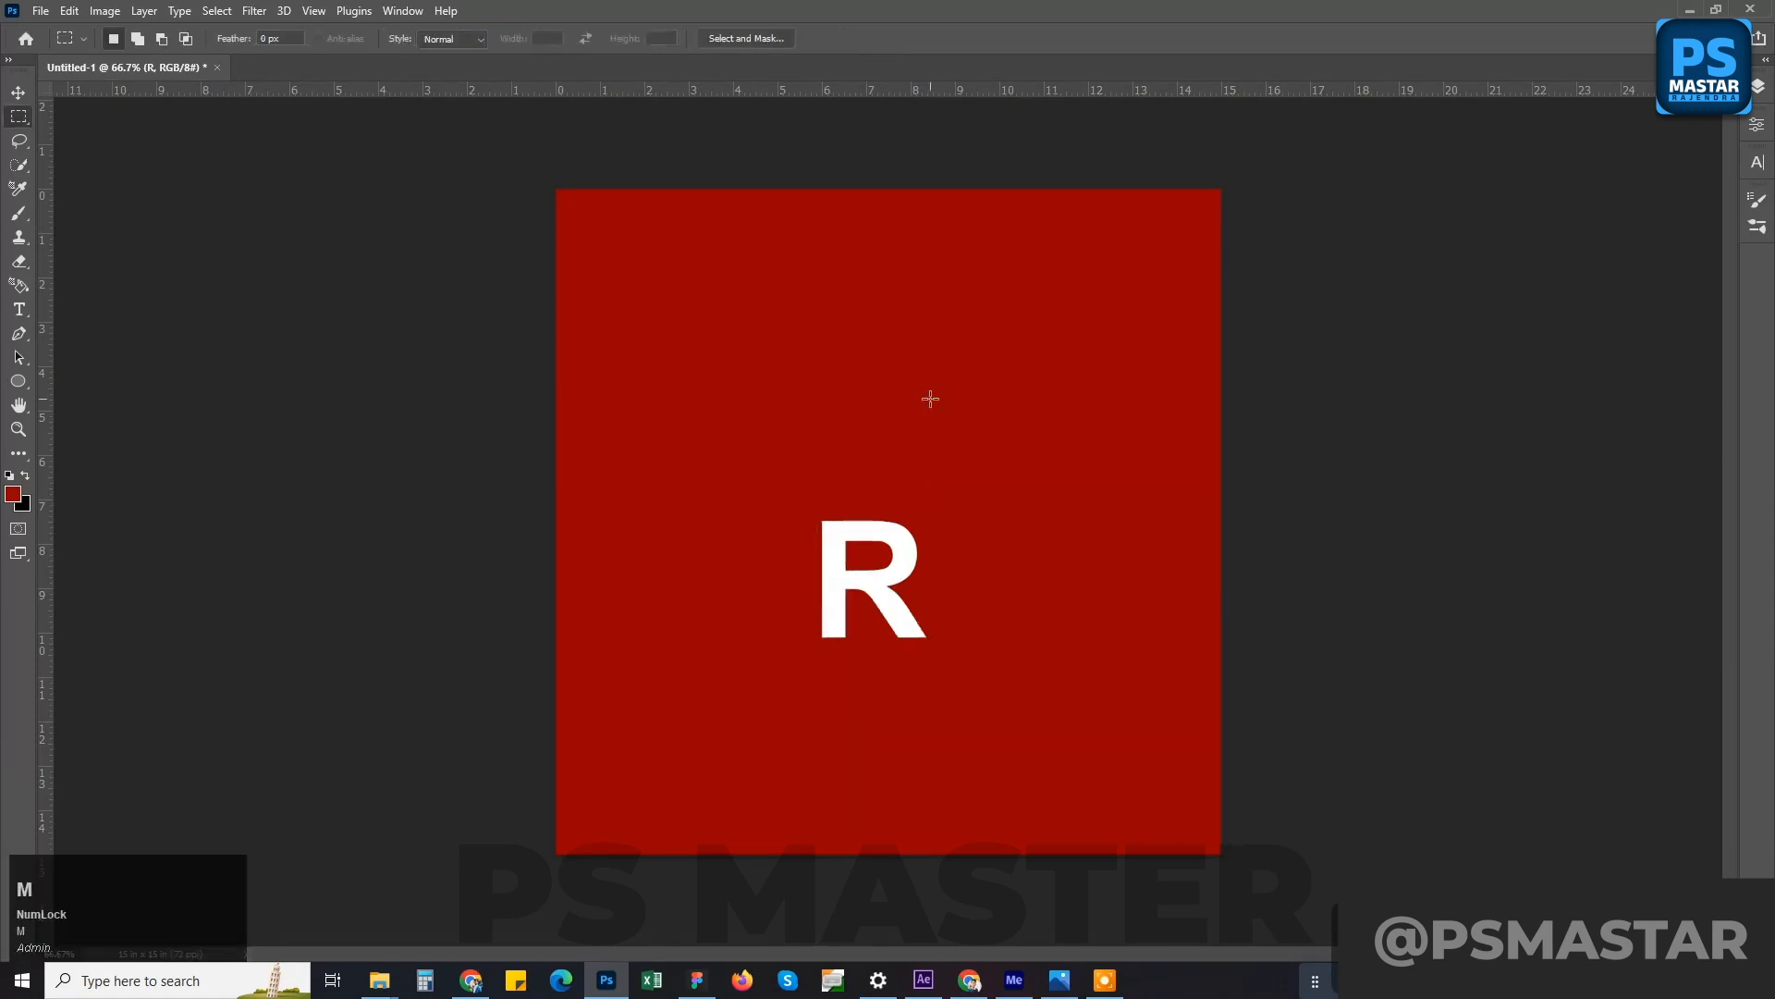
- Change the R's font to Montserrat ExtraBold
key(t)
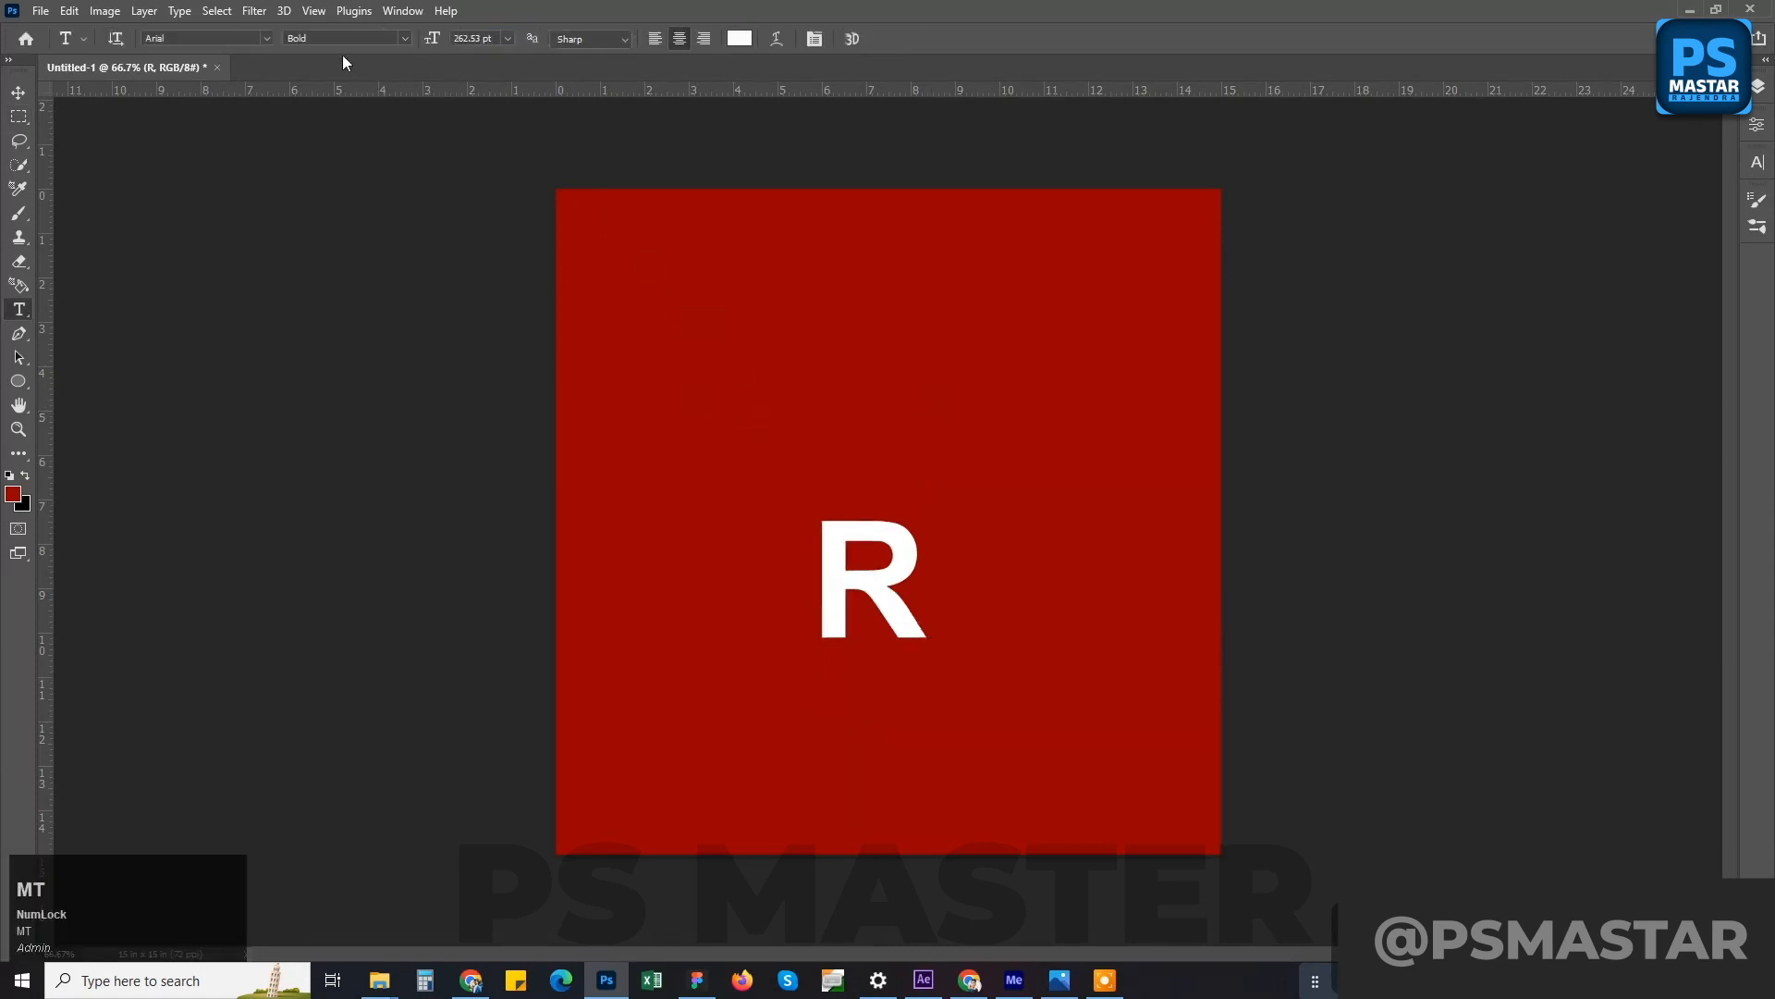
click(215, 35)
text(monts)
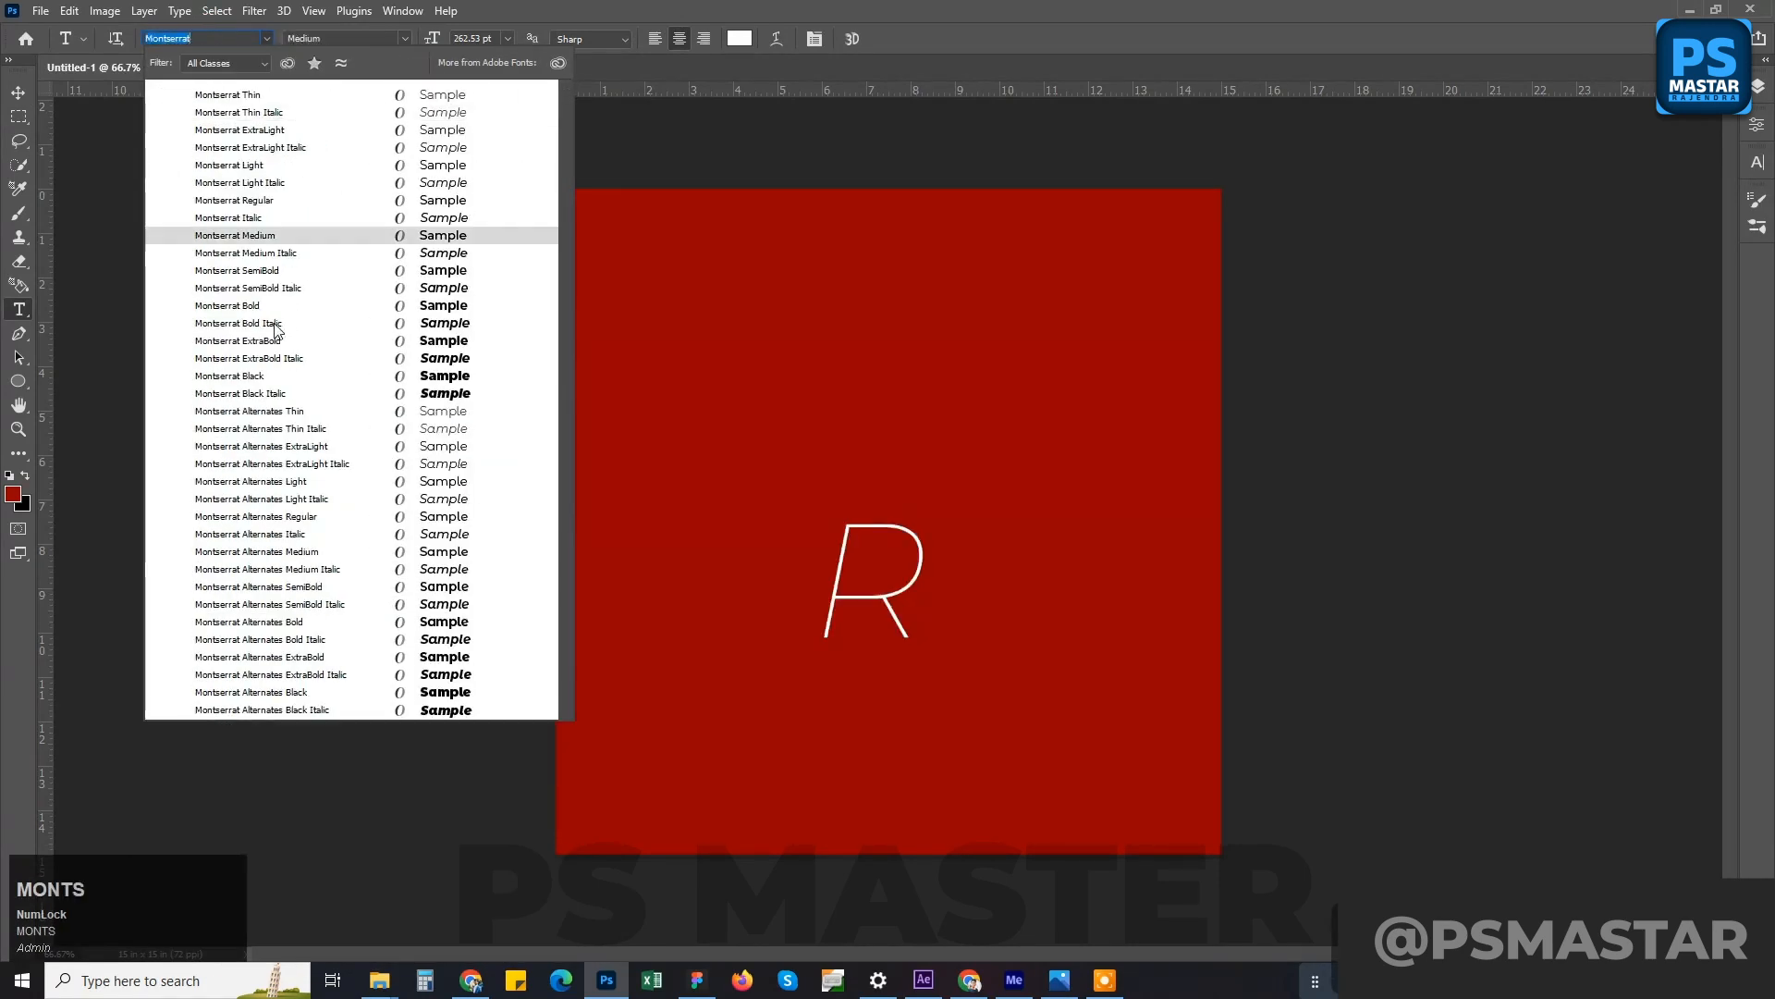
click(266, 344)
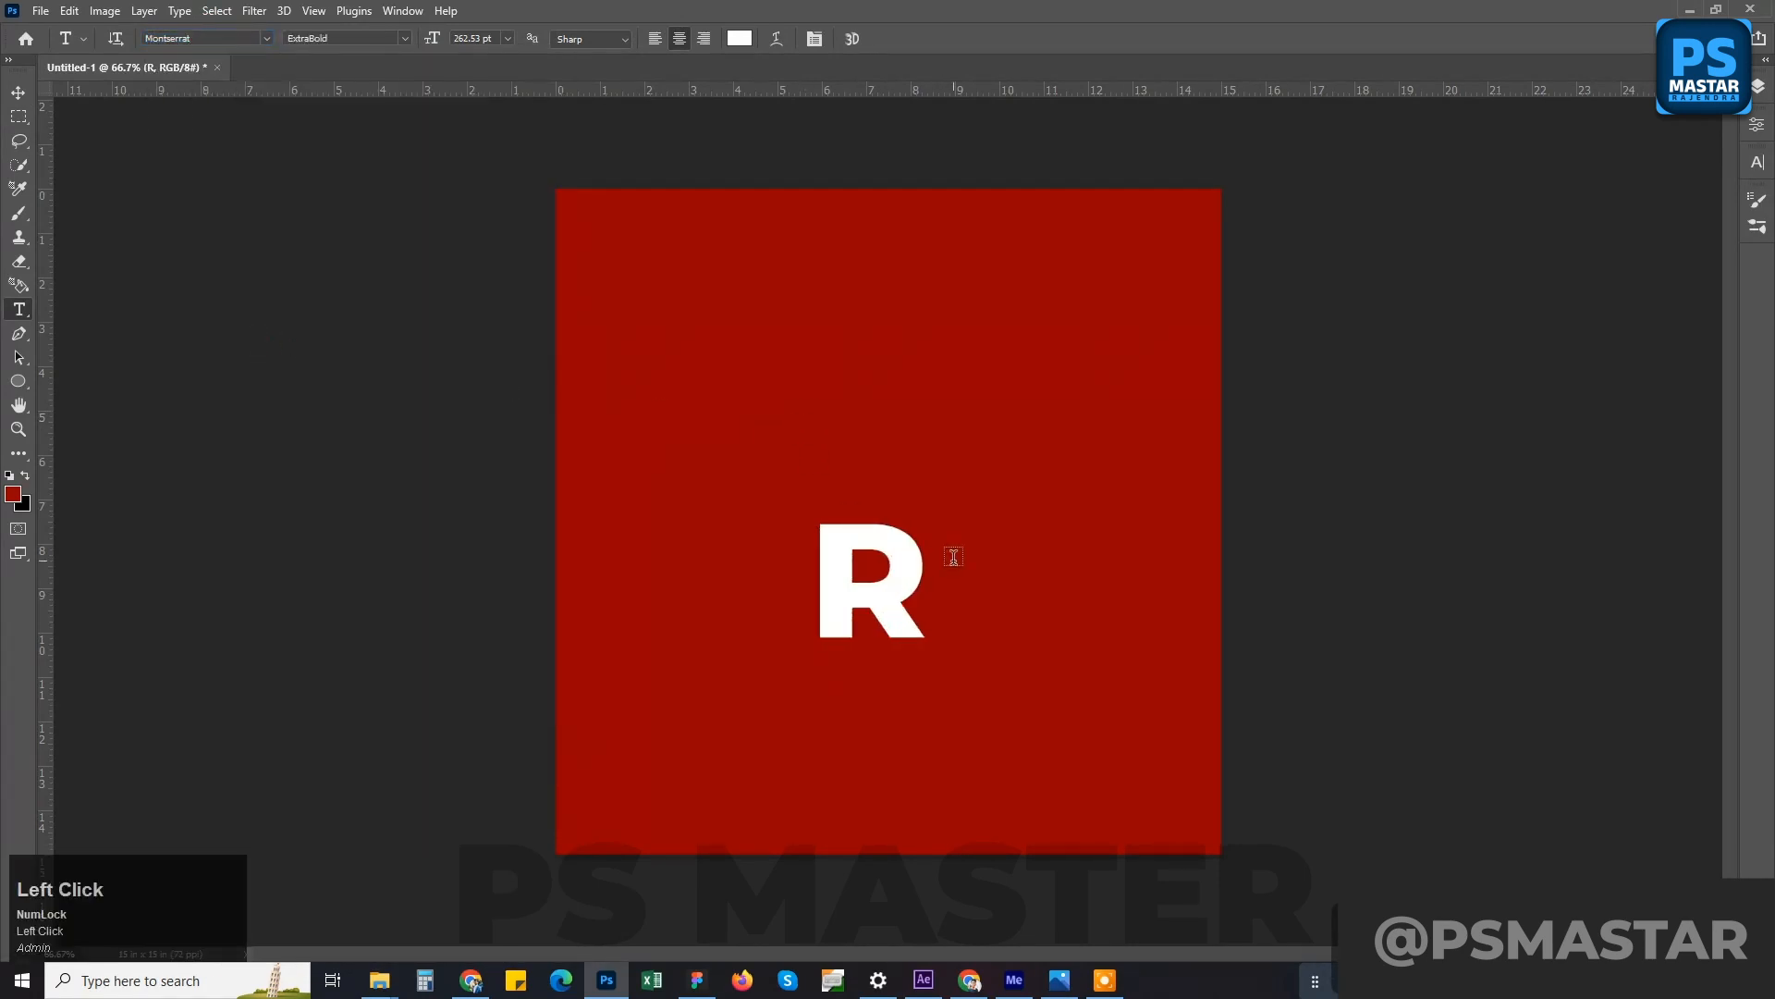
- Try a font size of 500 pt for the R and settle on 800 pt
click(482, 30)
text(500)
key(Return)
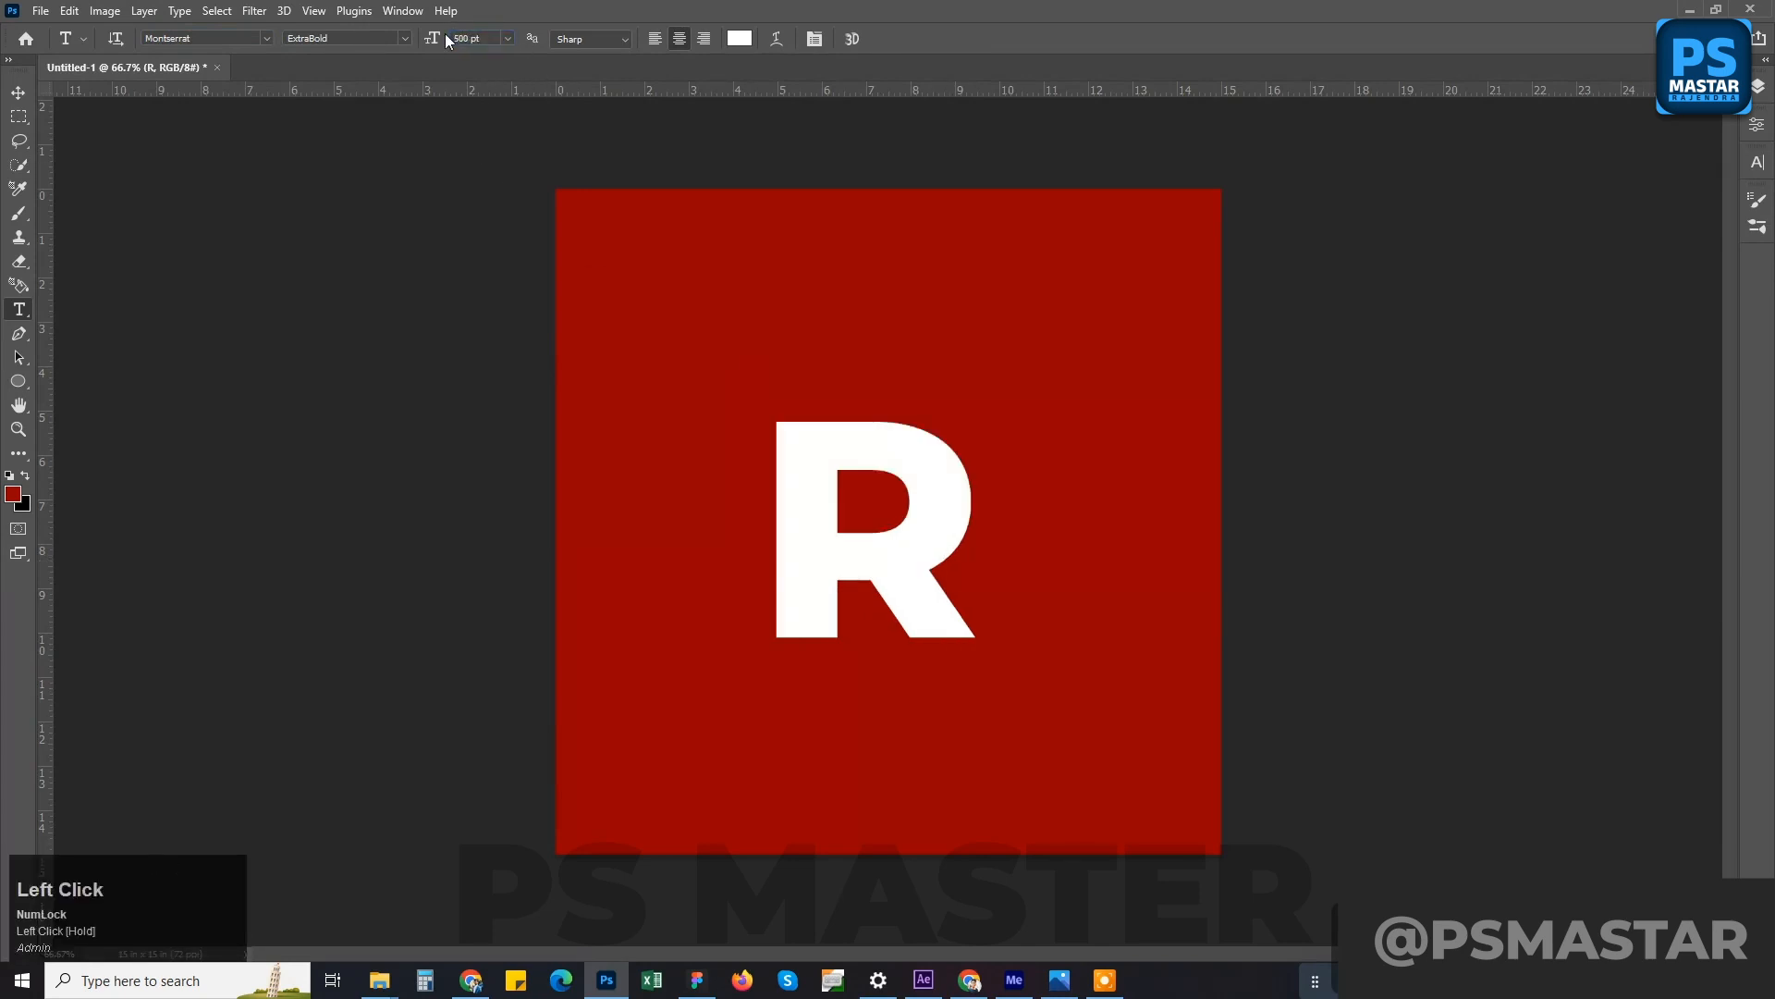
click(464, 42)
text(800v)
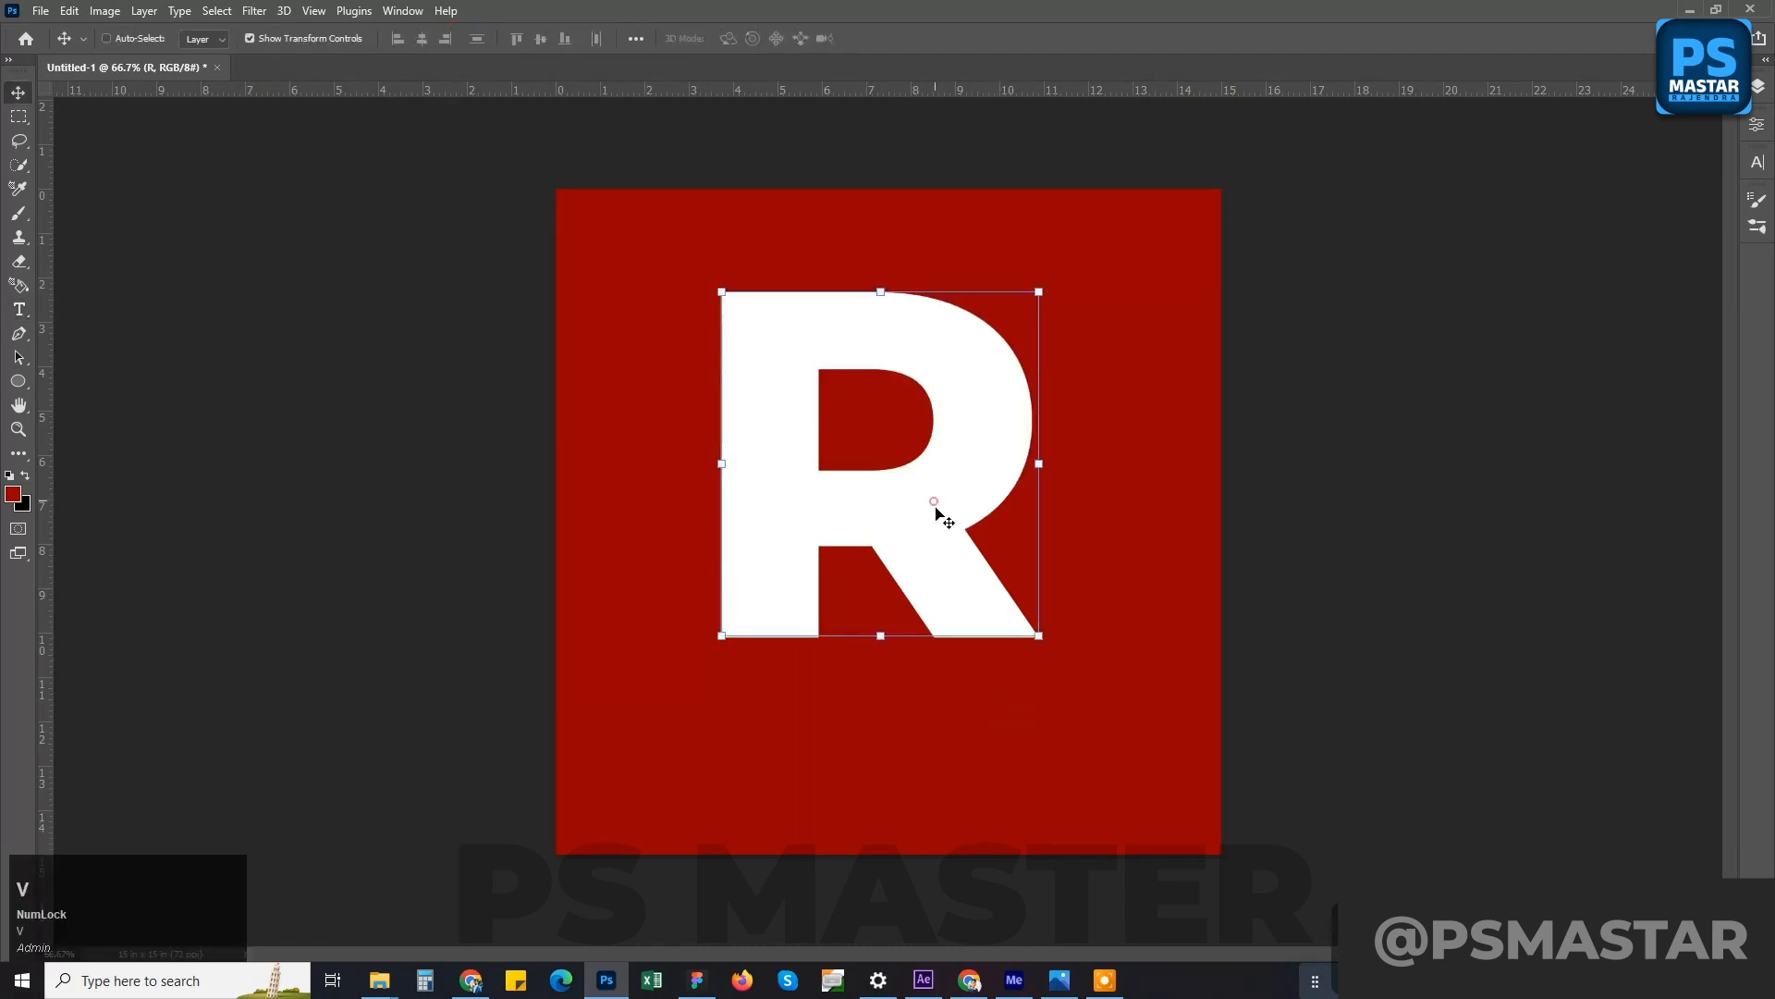
- Select the whole canvas, align the R to its horizontal and vertical centres, and deselect
mouse_move(935, 507)
mouse_down()
mouse_move(941, 540)
mouse_move(947, 525)
mouse_up()
click(19, 116)
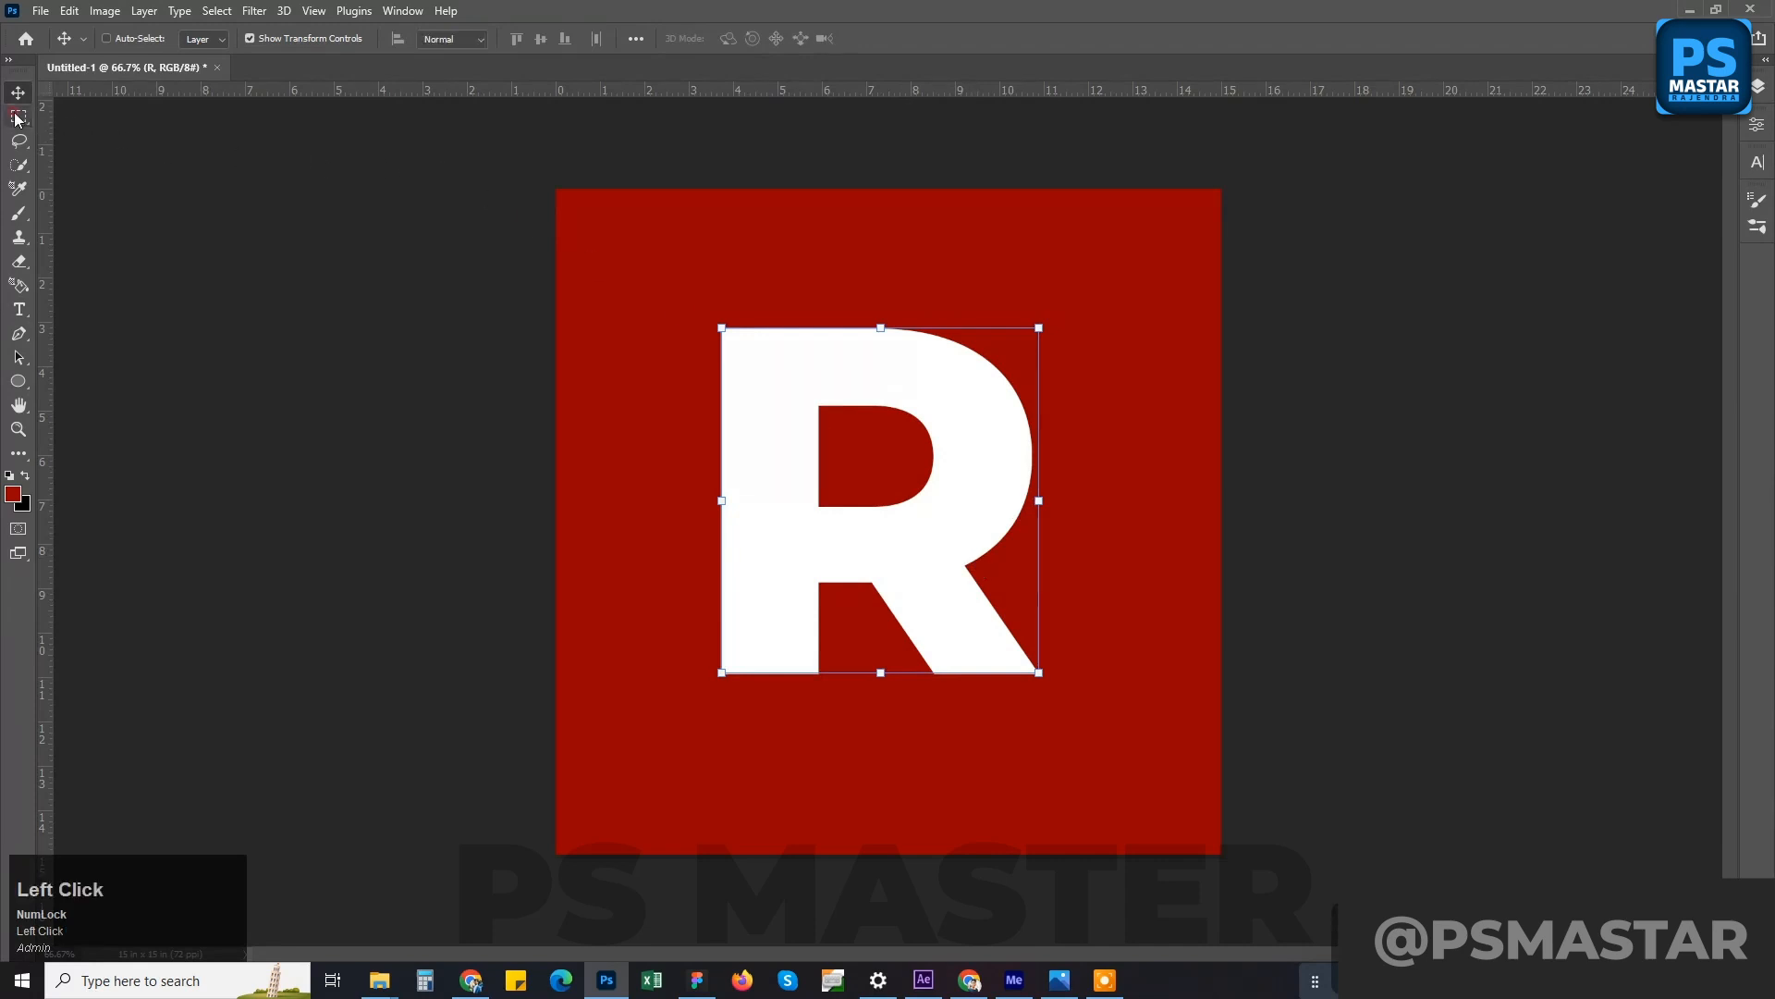
drag(490, 142, 1369, 844)
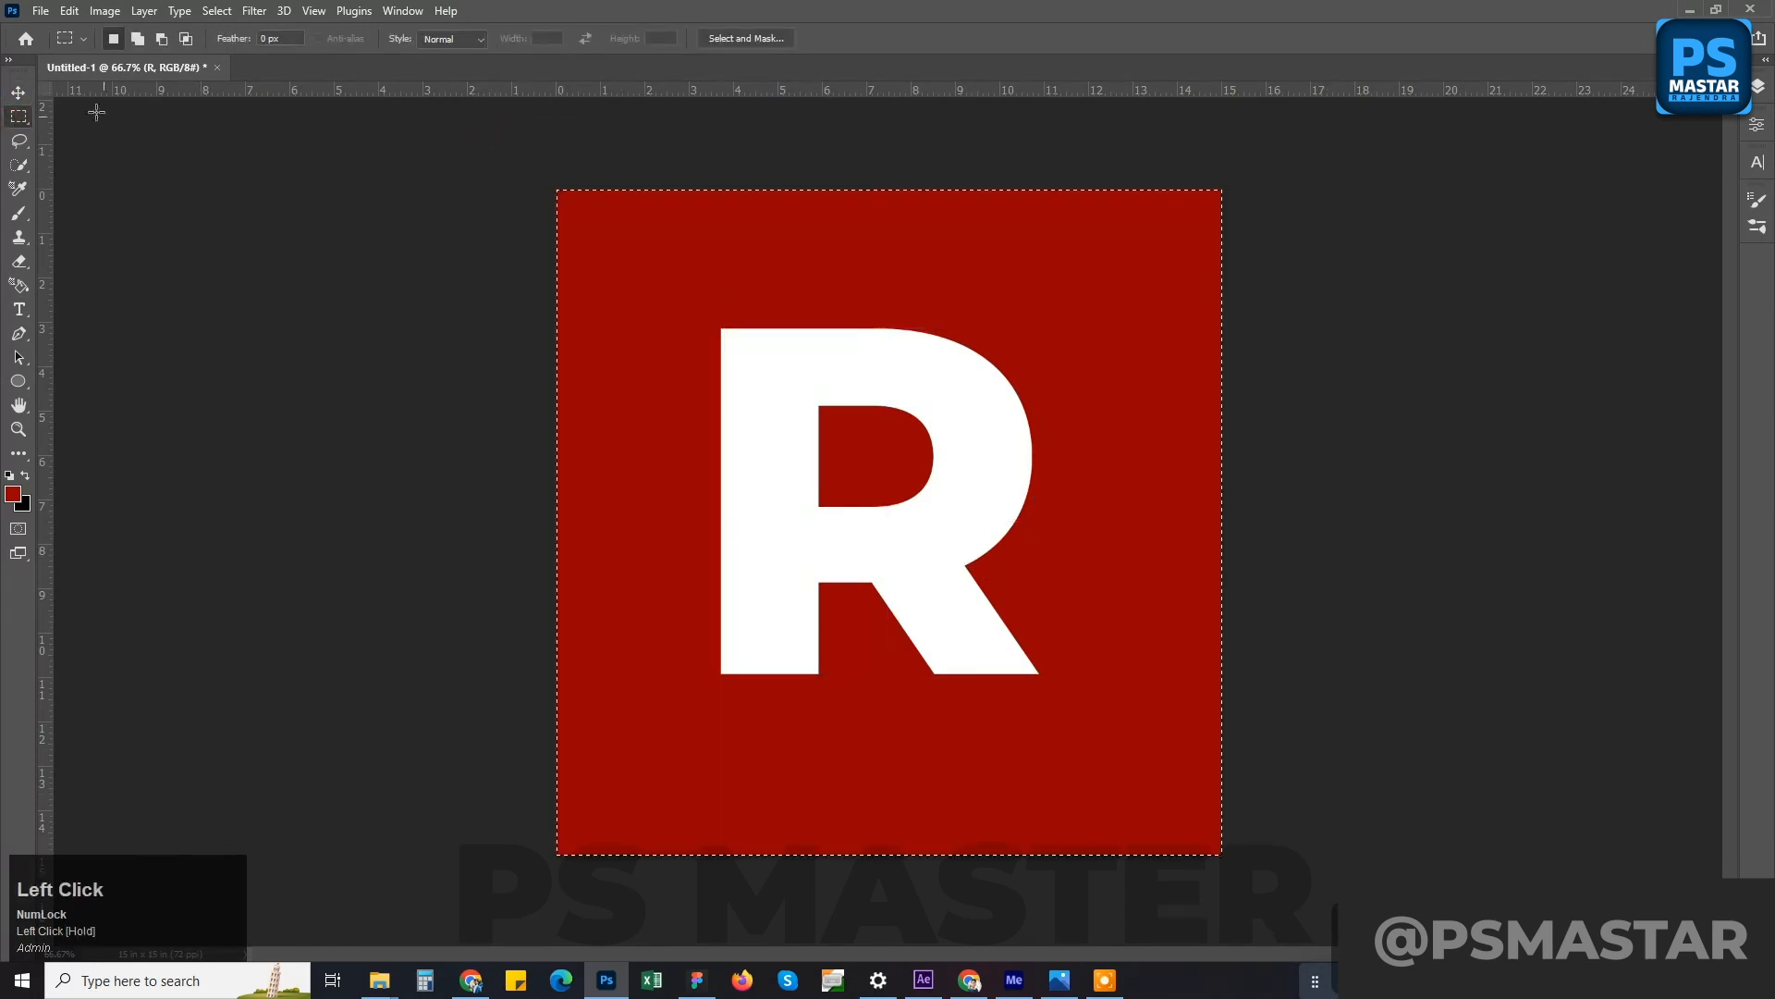
click(18, 92)
click(422, 39)
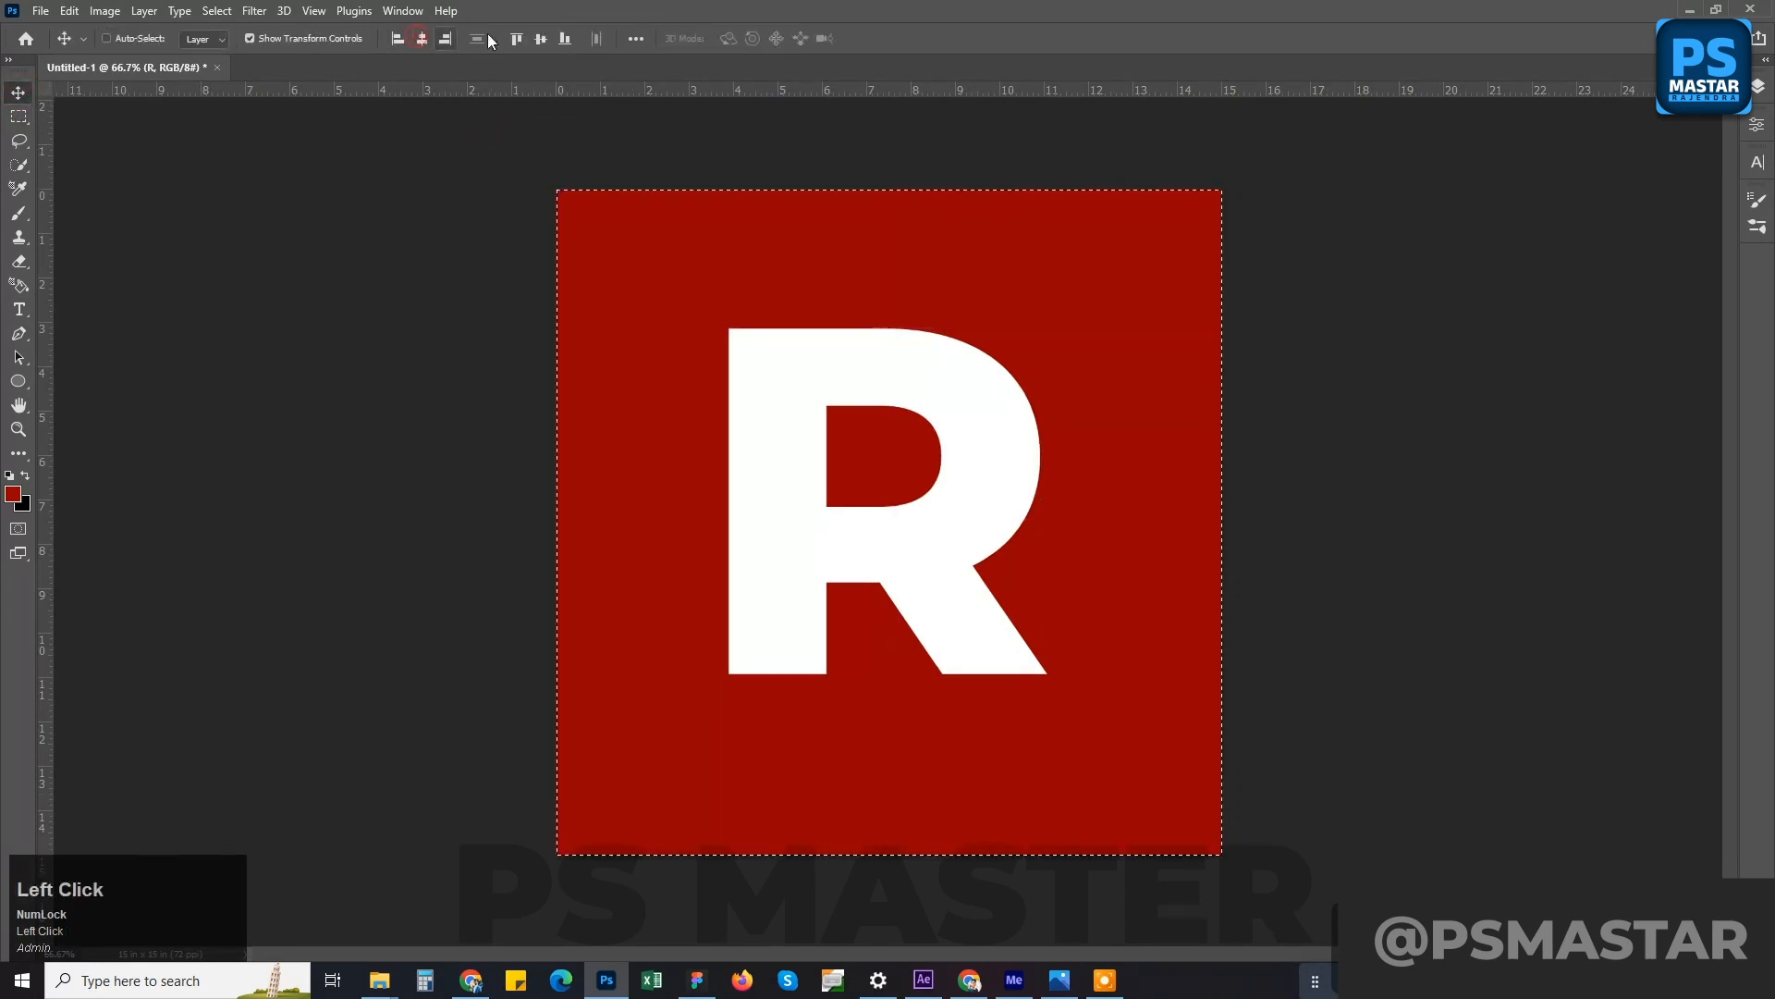
click(541, 39)
key(ctrl)
key(ctrl+d)
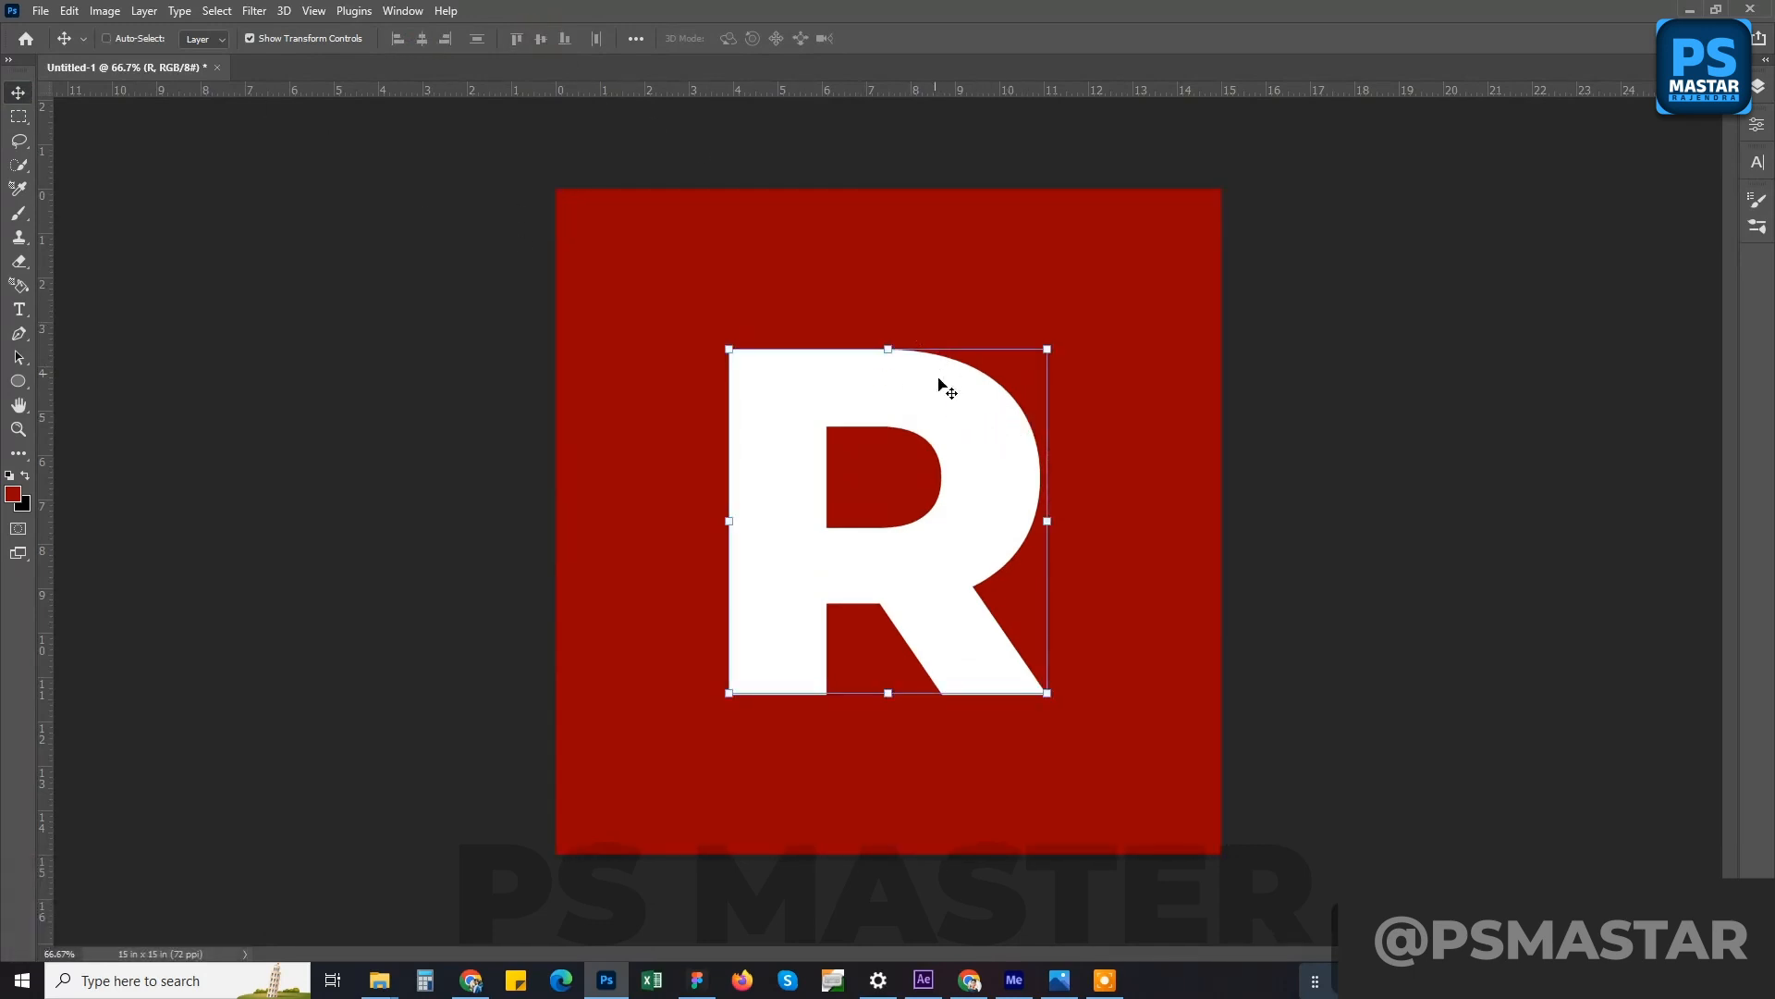
- Show the layers list at a taller size and recolour the R text to very dark red 480000
click(1759, 86)
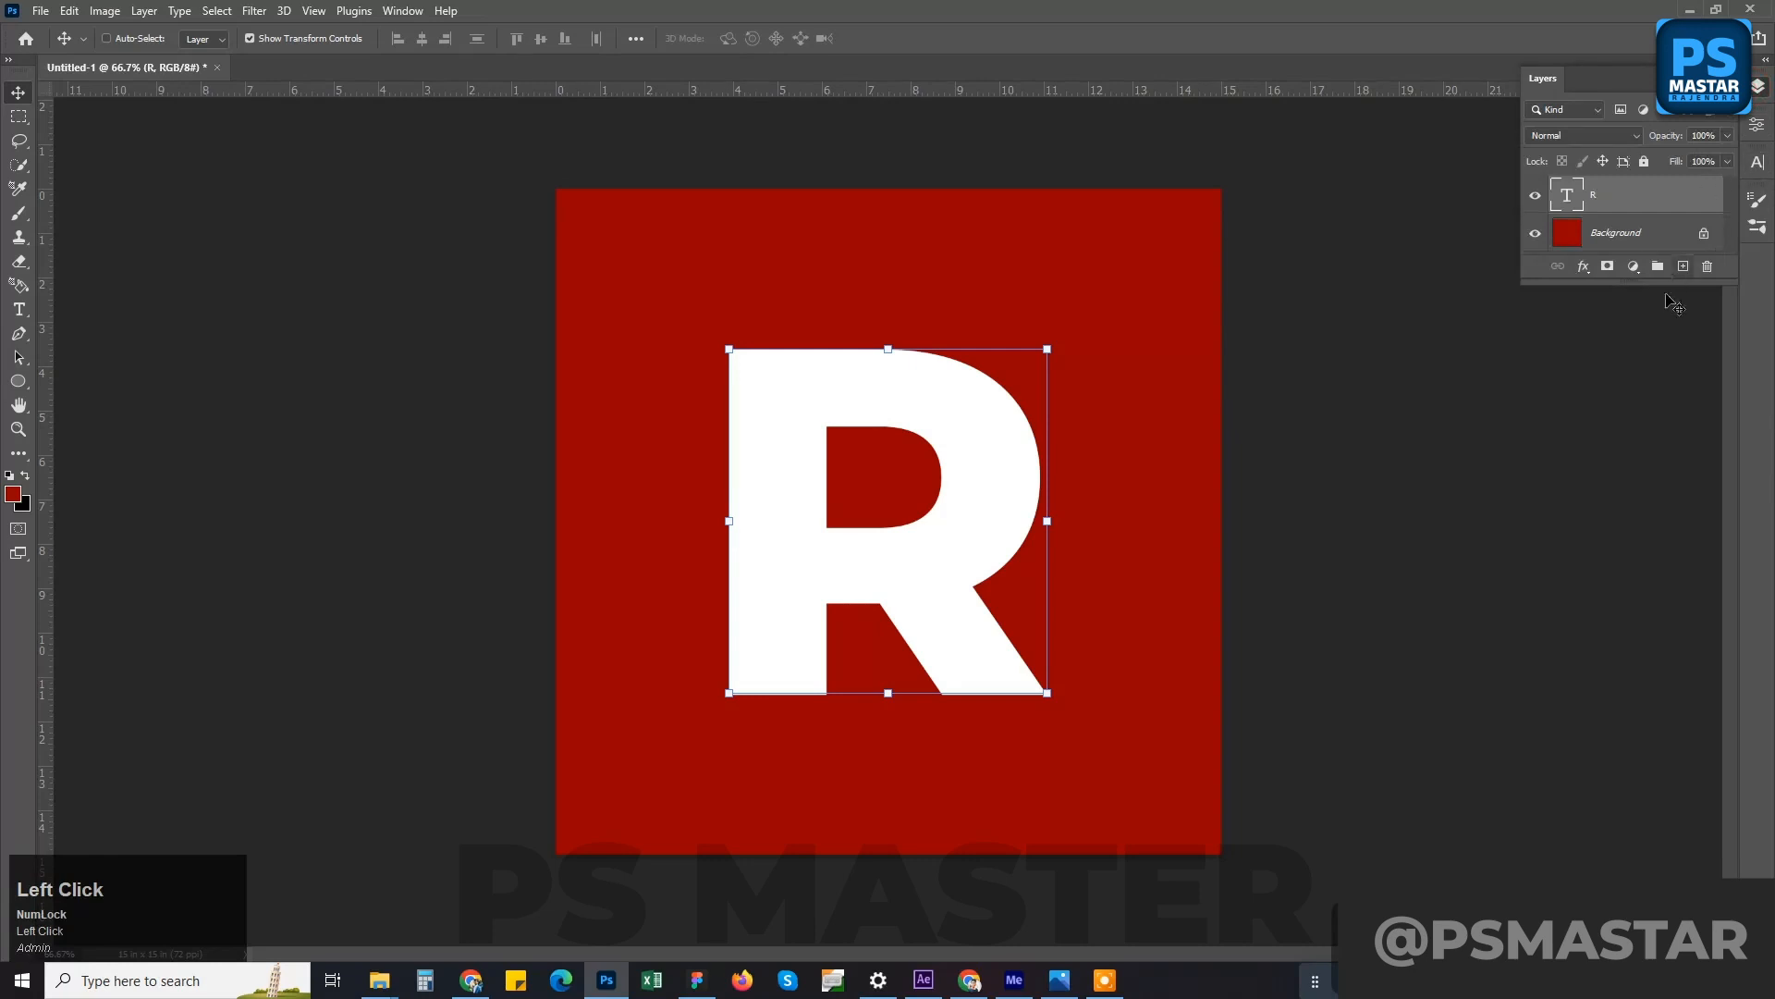
drag(1669, 287, 1673, 672)
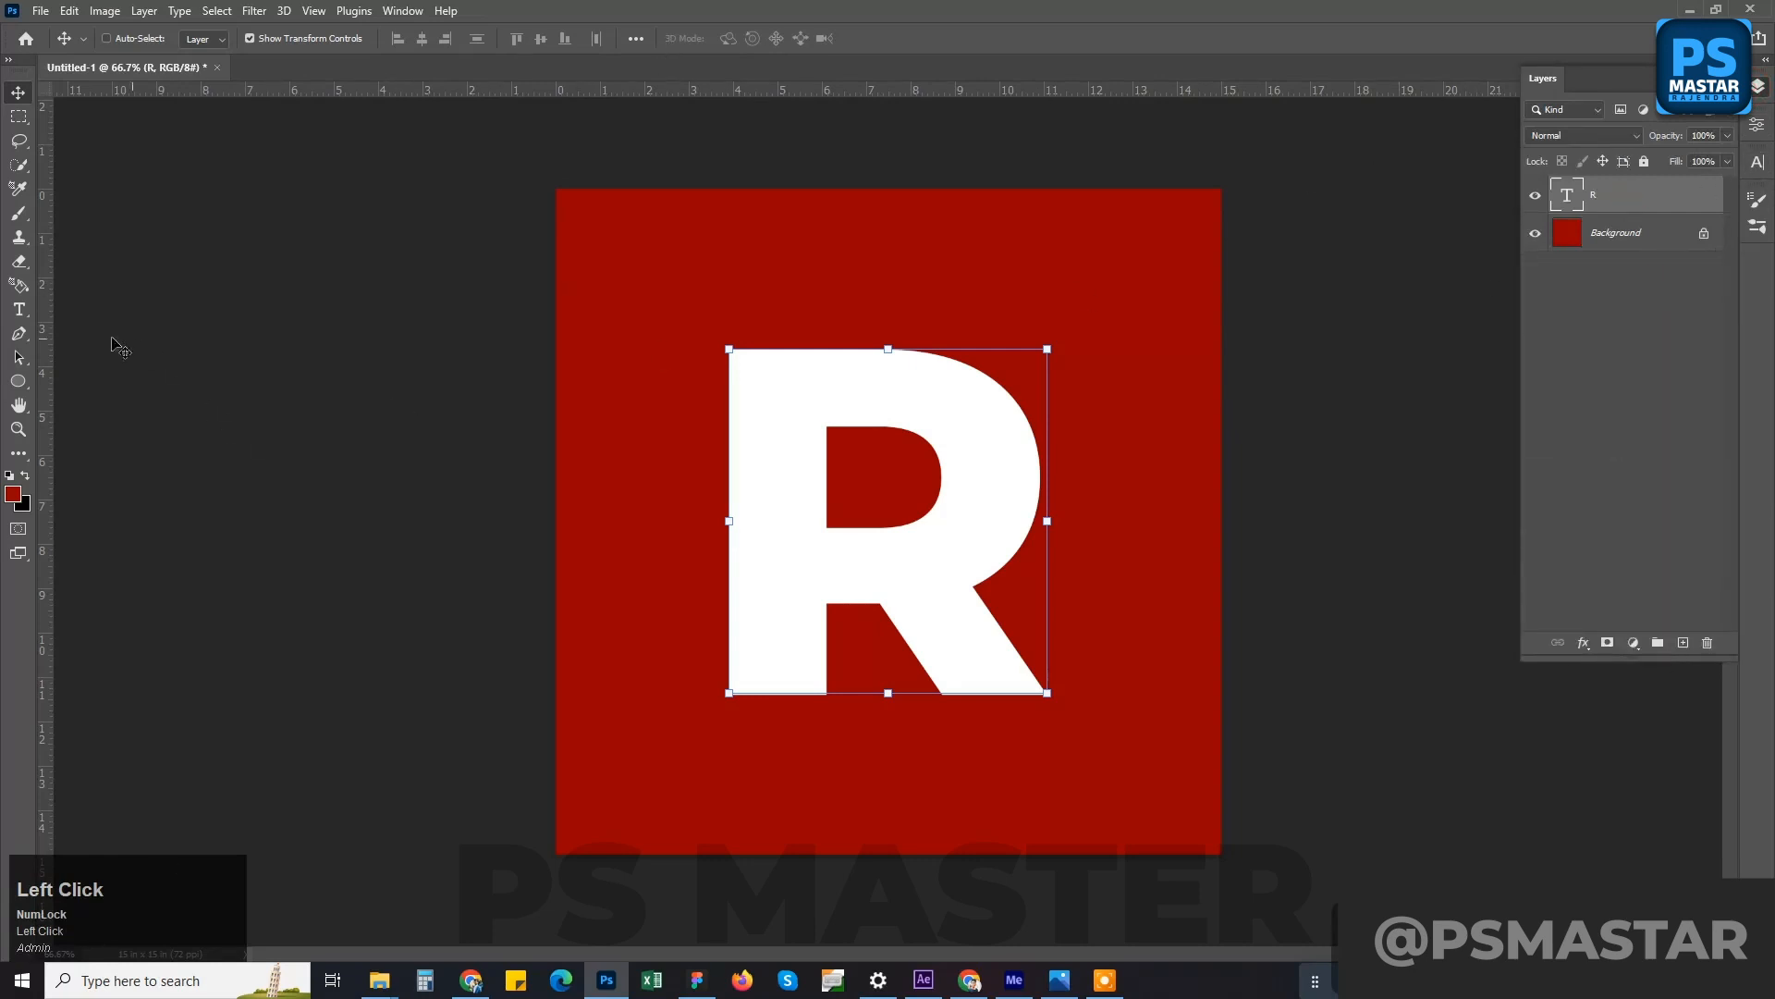
click(18, 309)
click(740, 40)
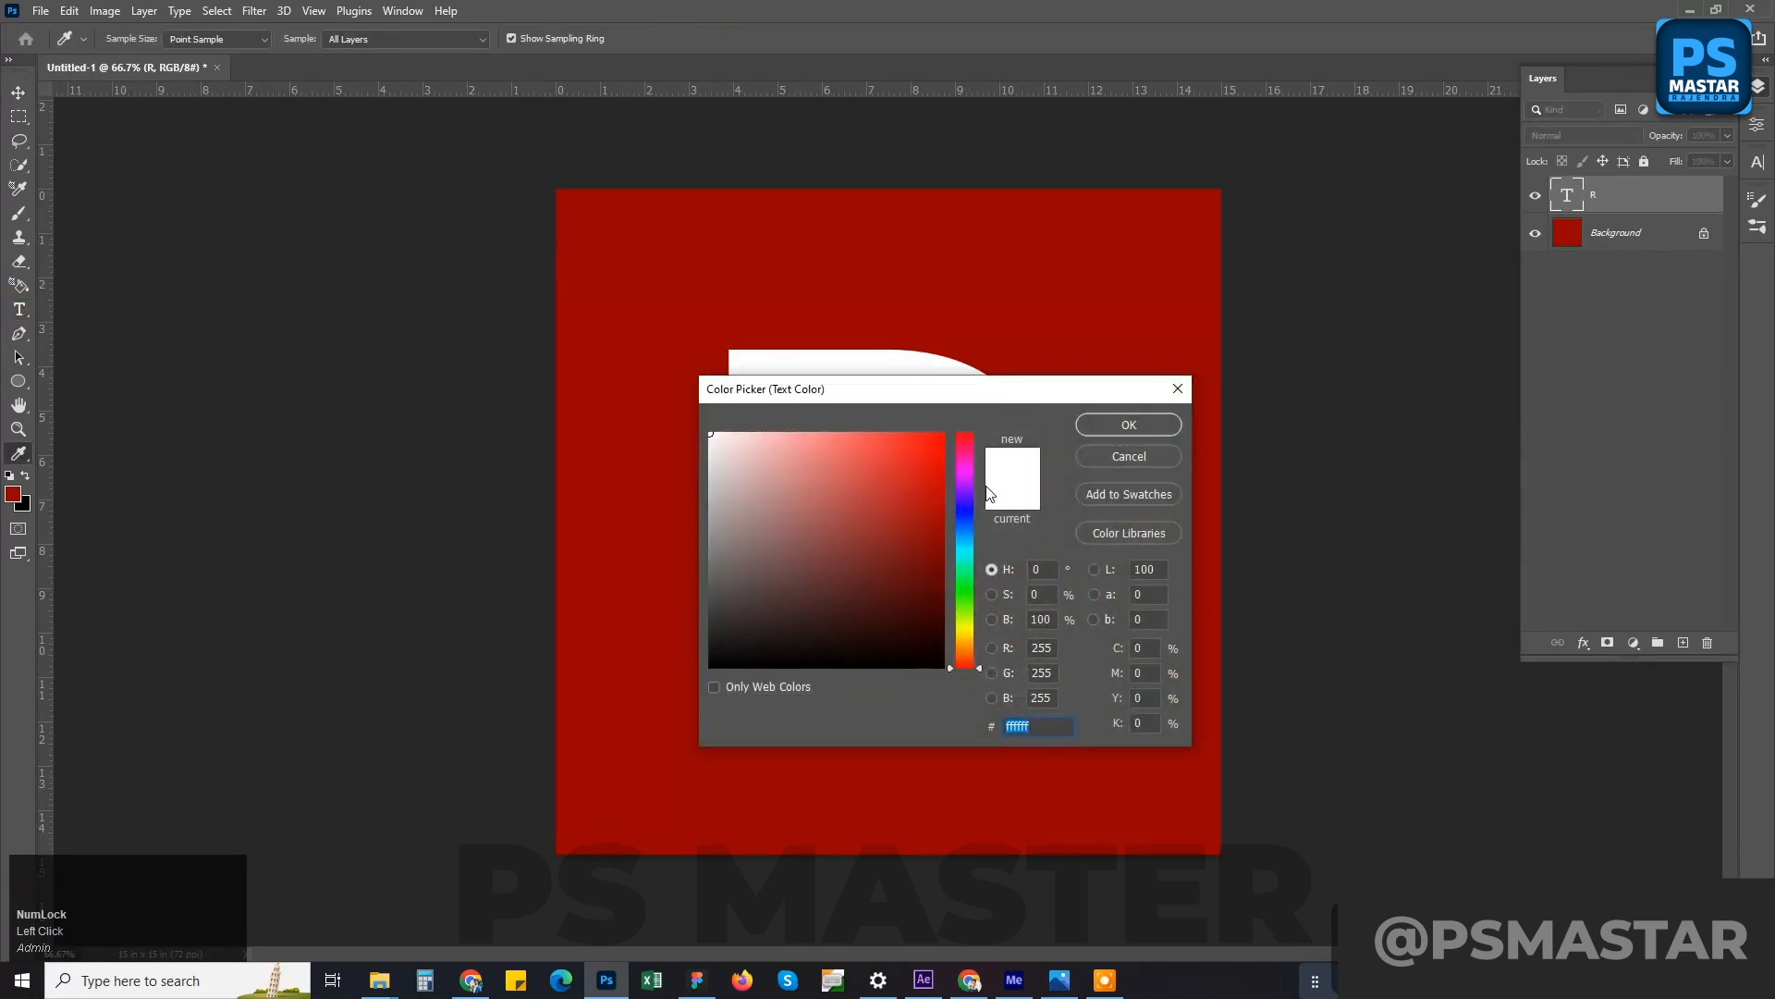
click(999, 338)
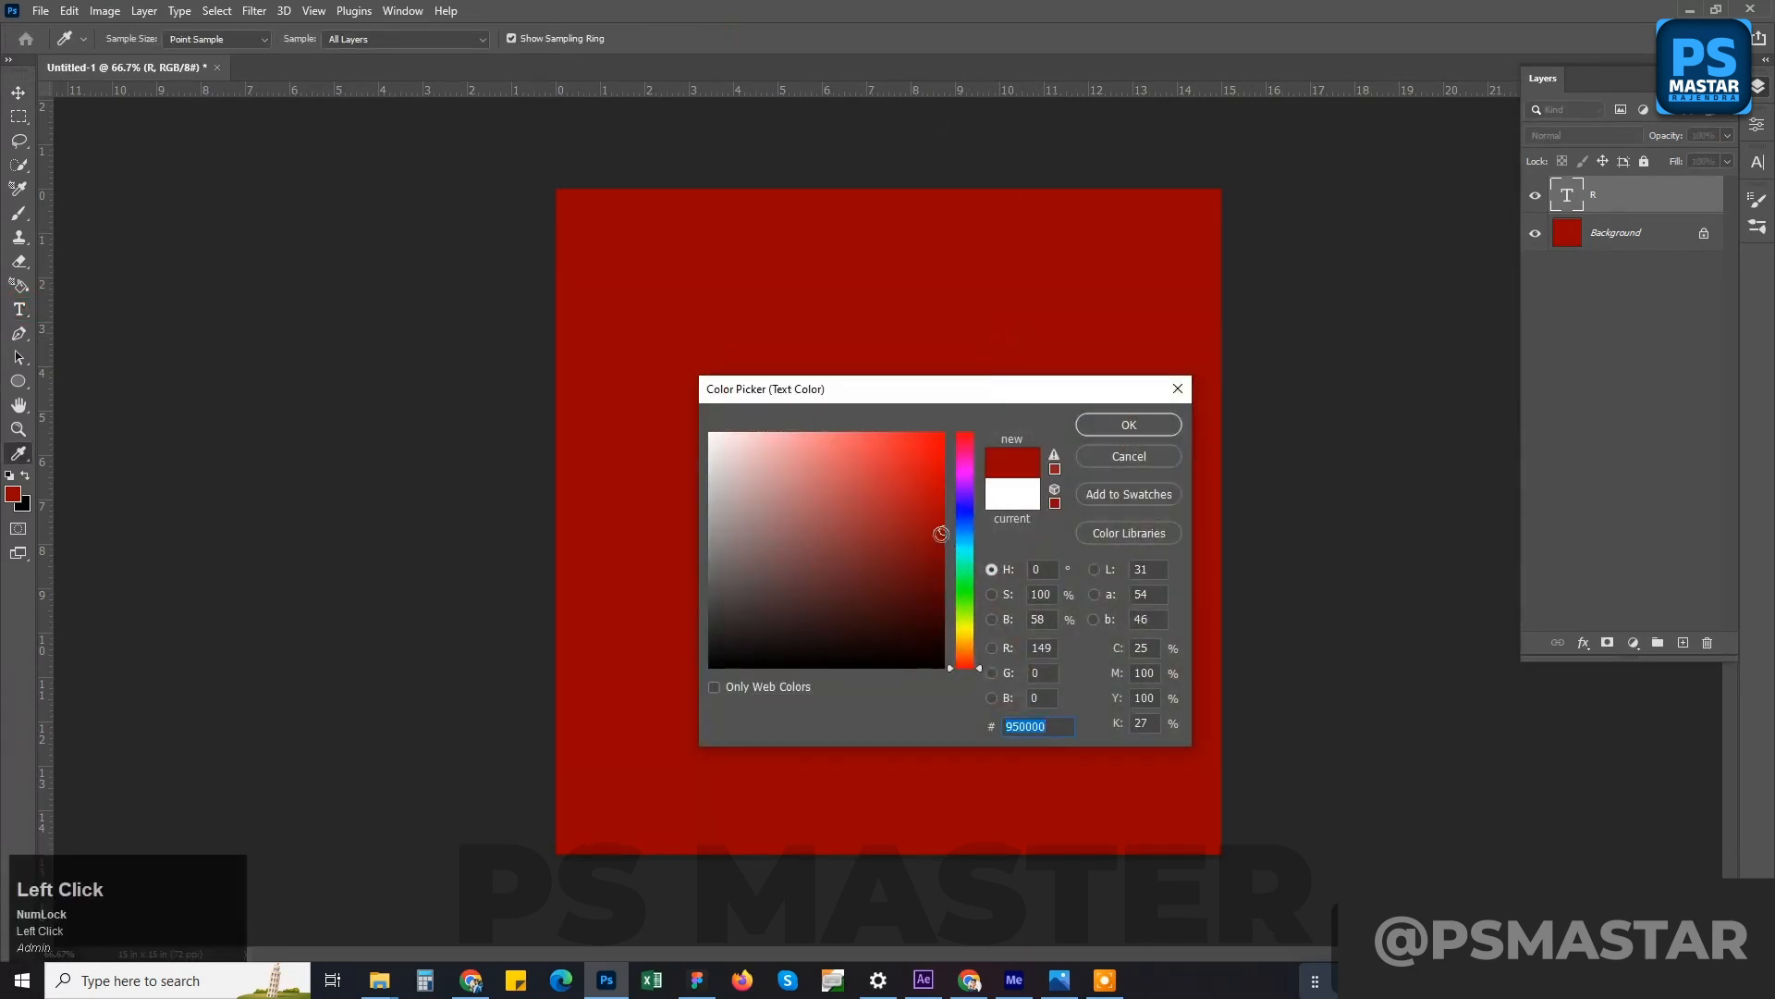
drag(940, 533, 942, 600)
click(1127, 424)
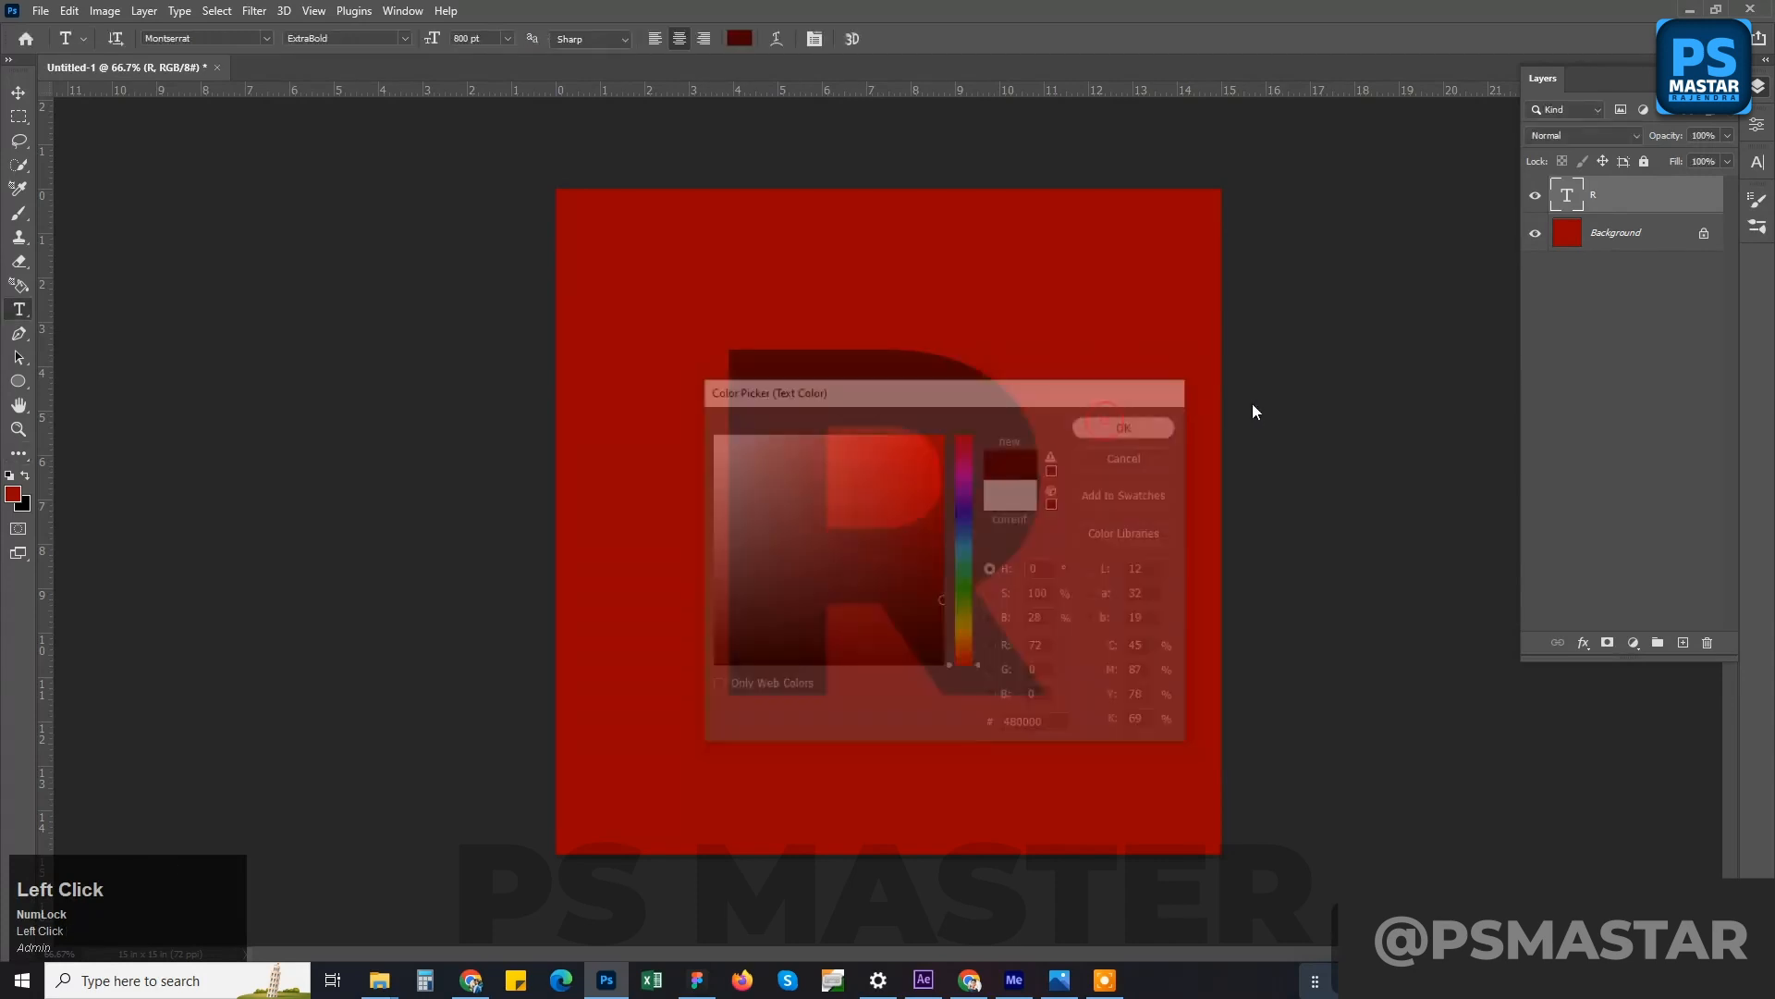
- Duplicate the R text layer
click(1610, 207)
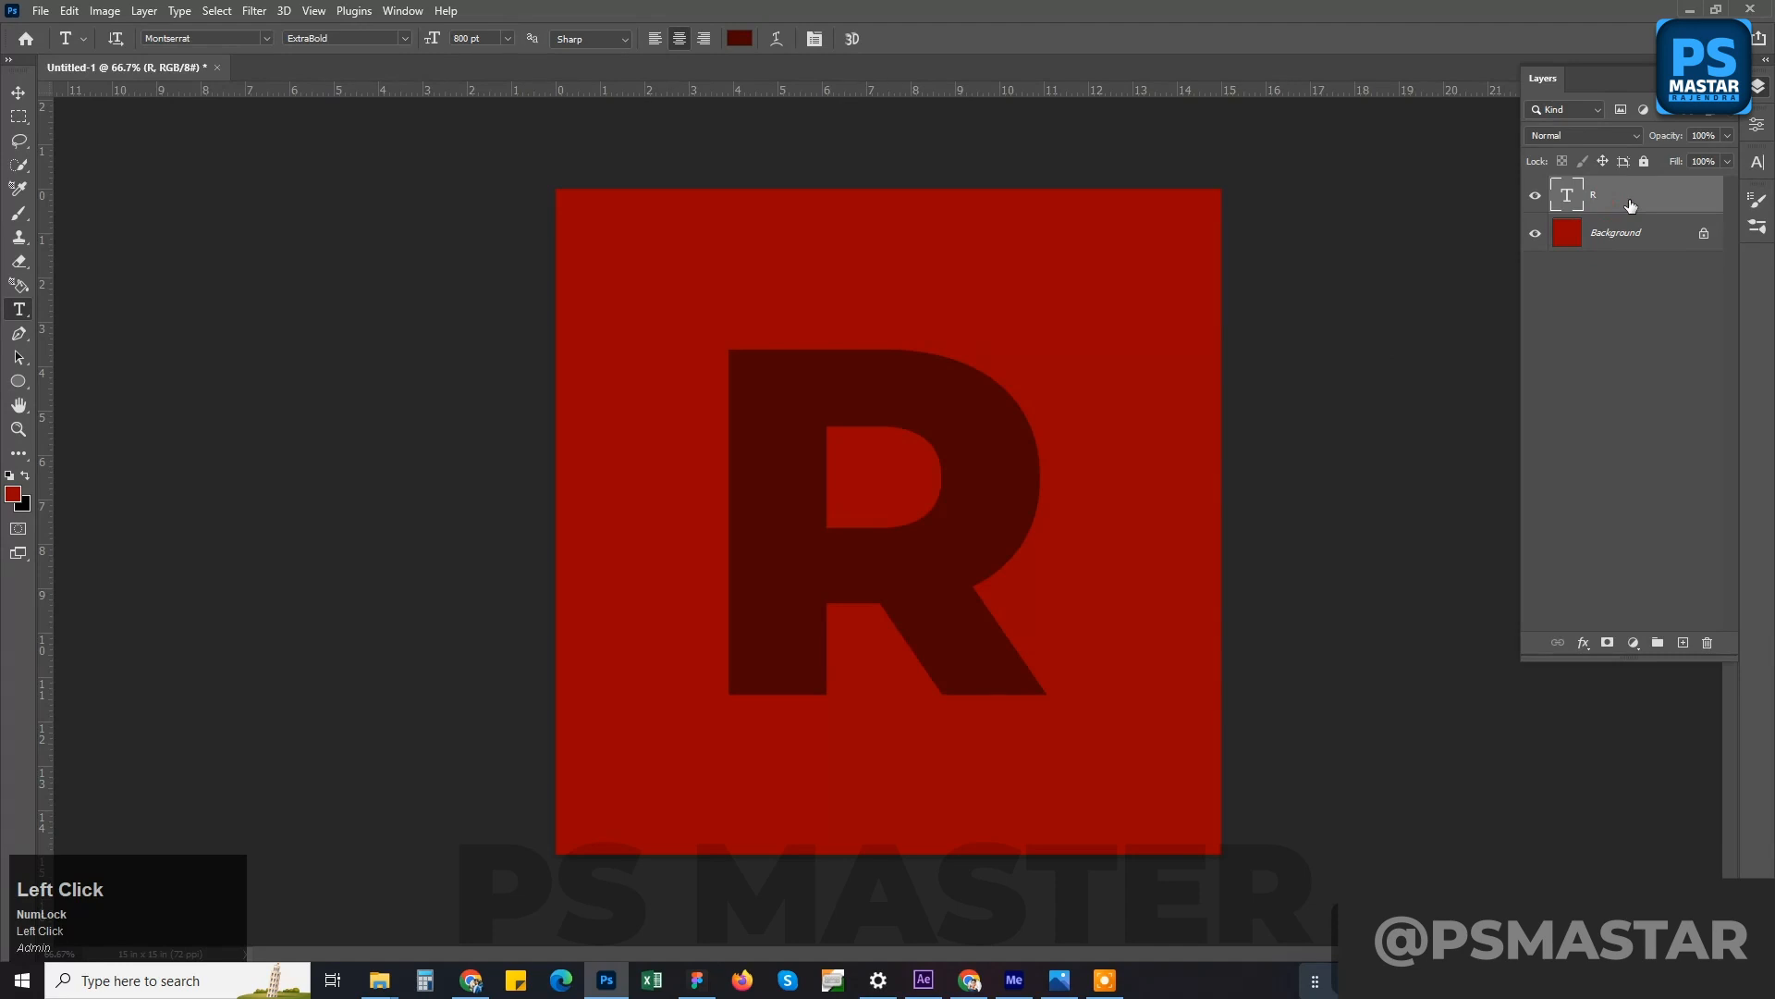
right_click(1630, 205)
click(1664, 193)
drag(1650, 205, 1681, 640)
- Give the duplicated R layer a 5 px outside Stroke effect in bright red, about e32d2d
right_click(1612, 211)
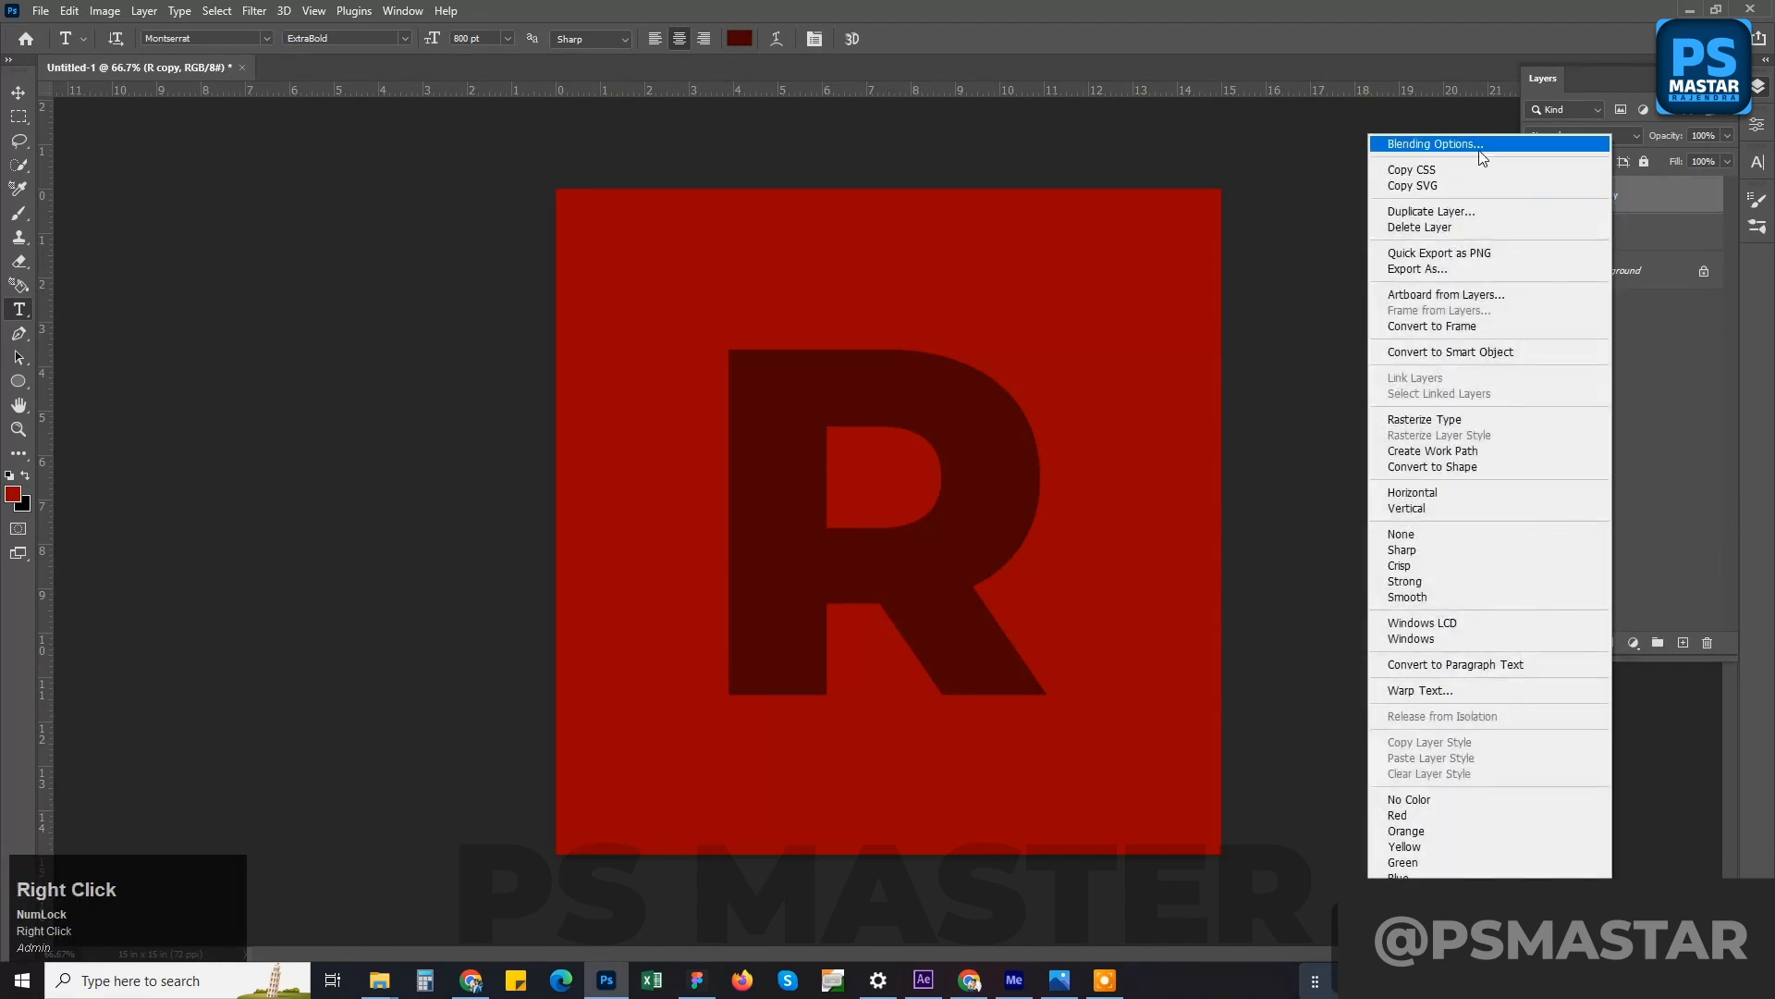
click(1439, 146)
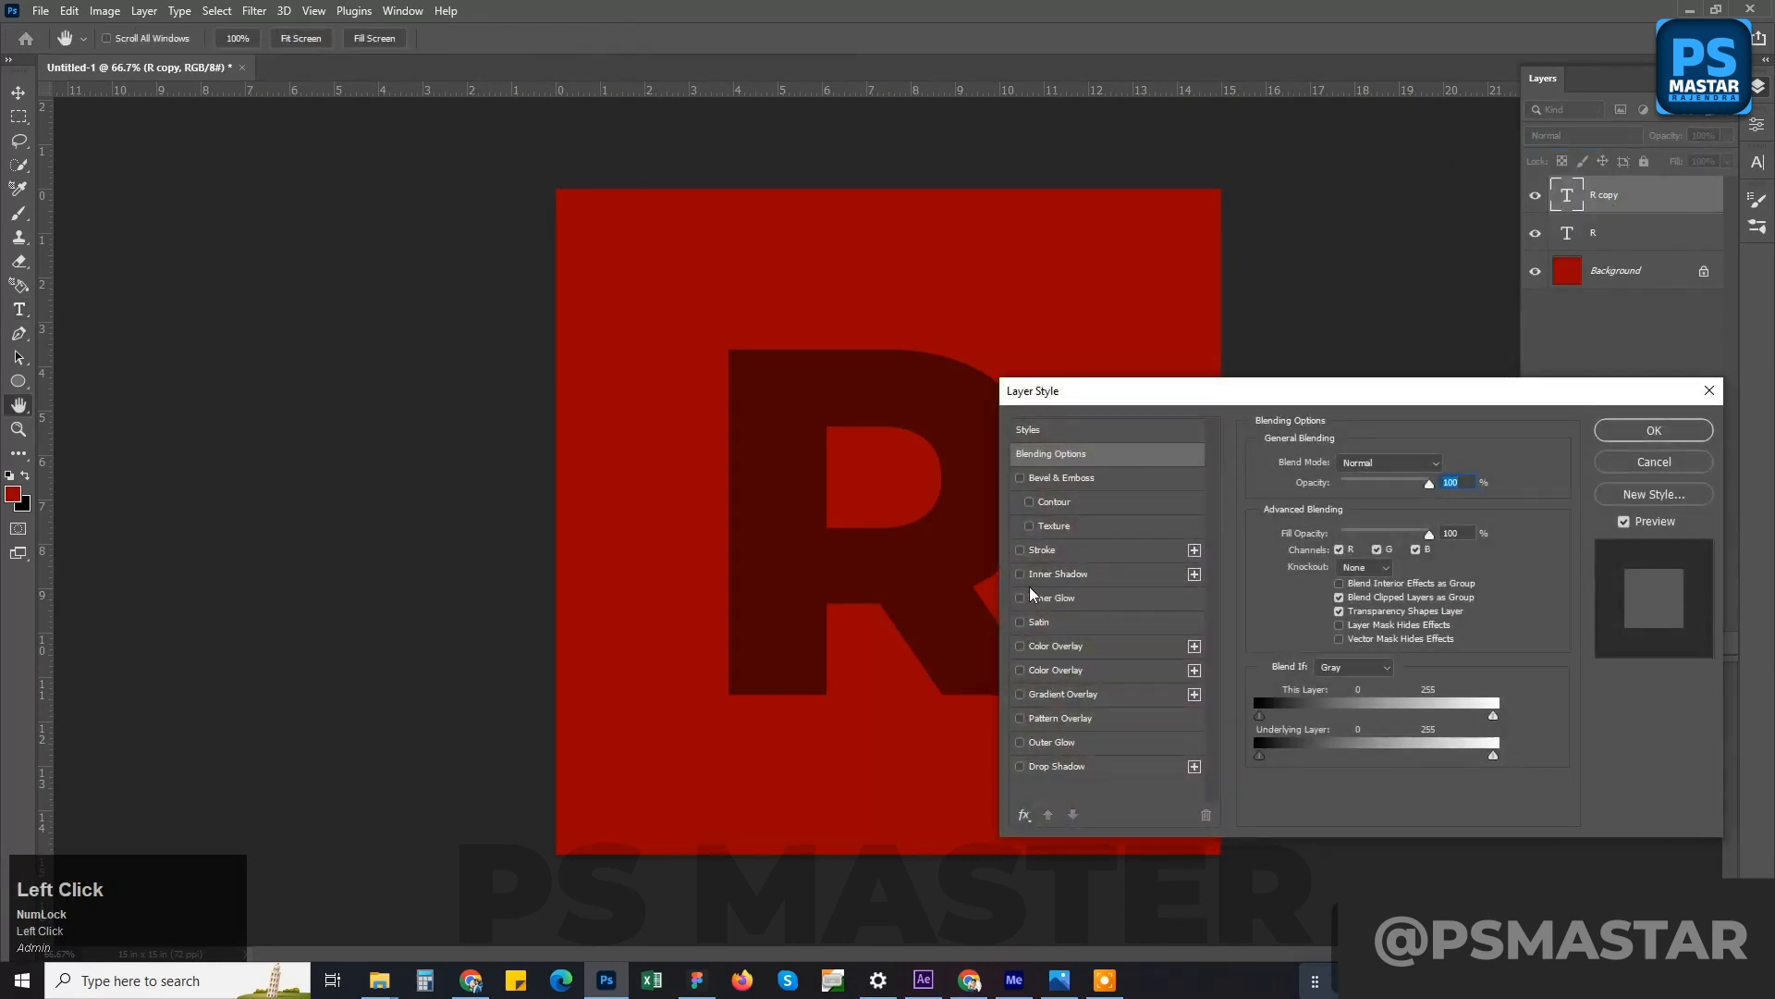
click(1020, 551)
click(1065, 550)
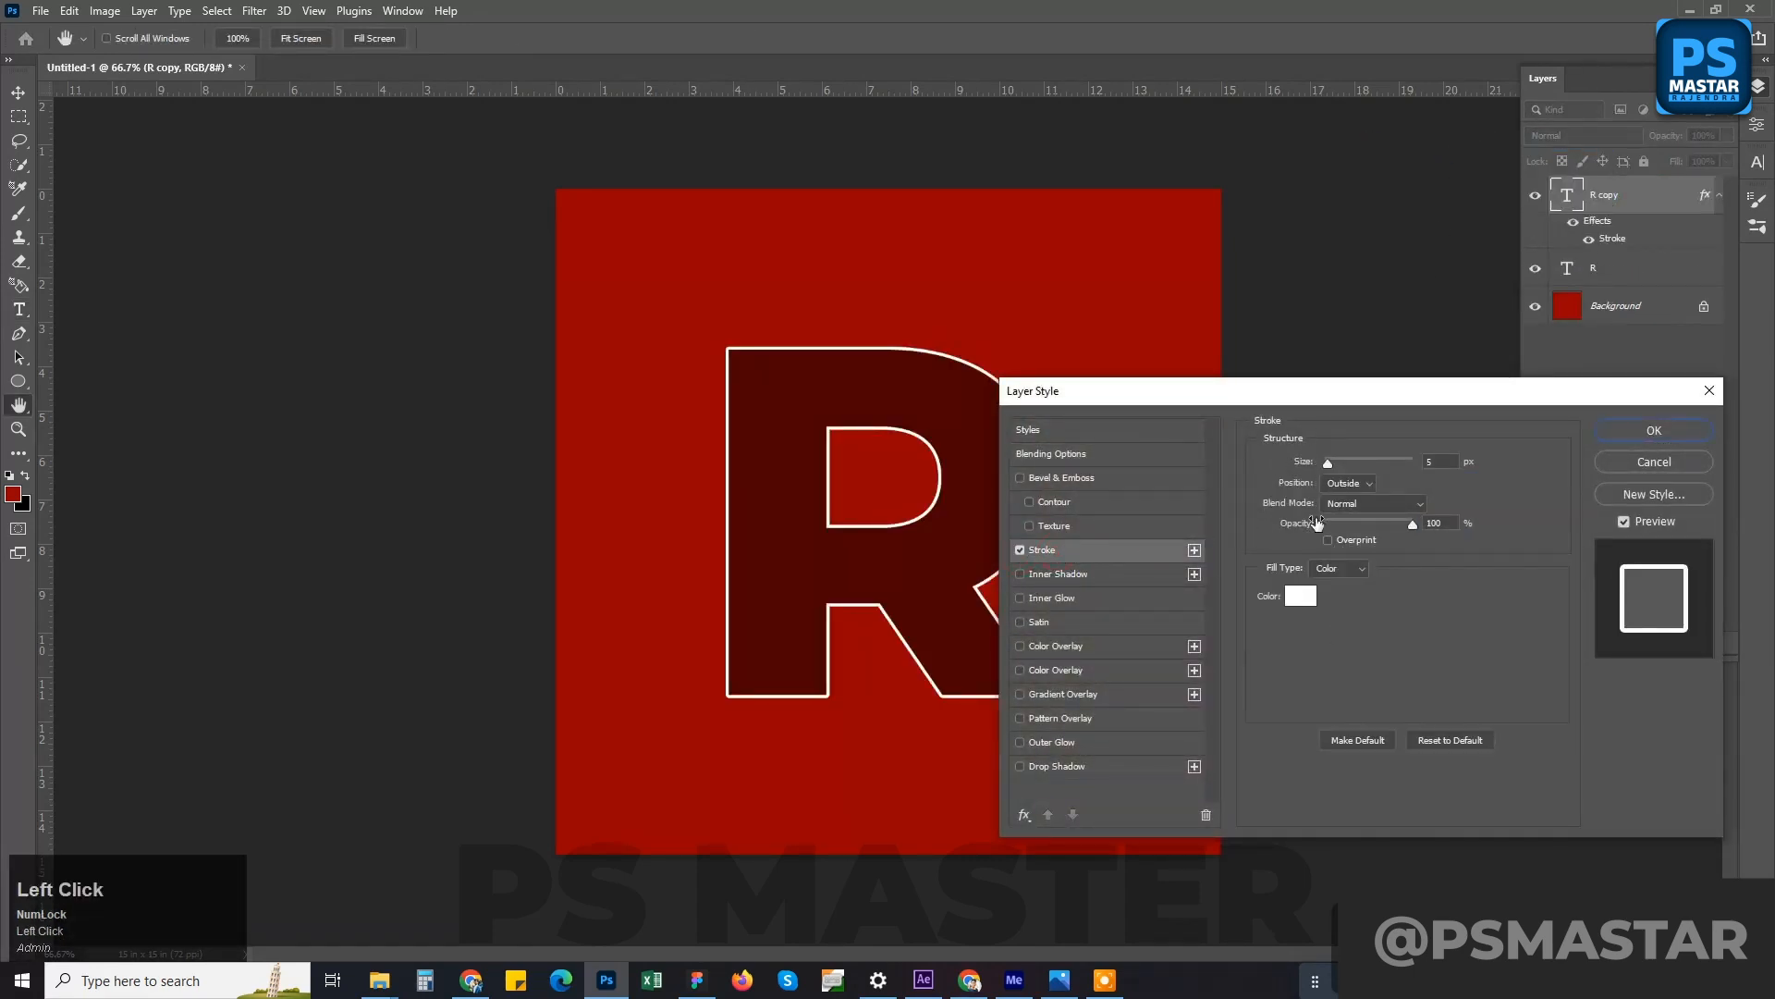
click(1300, 595)
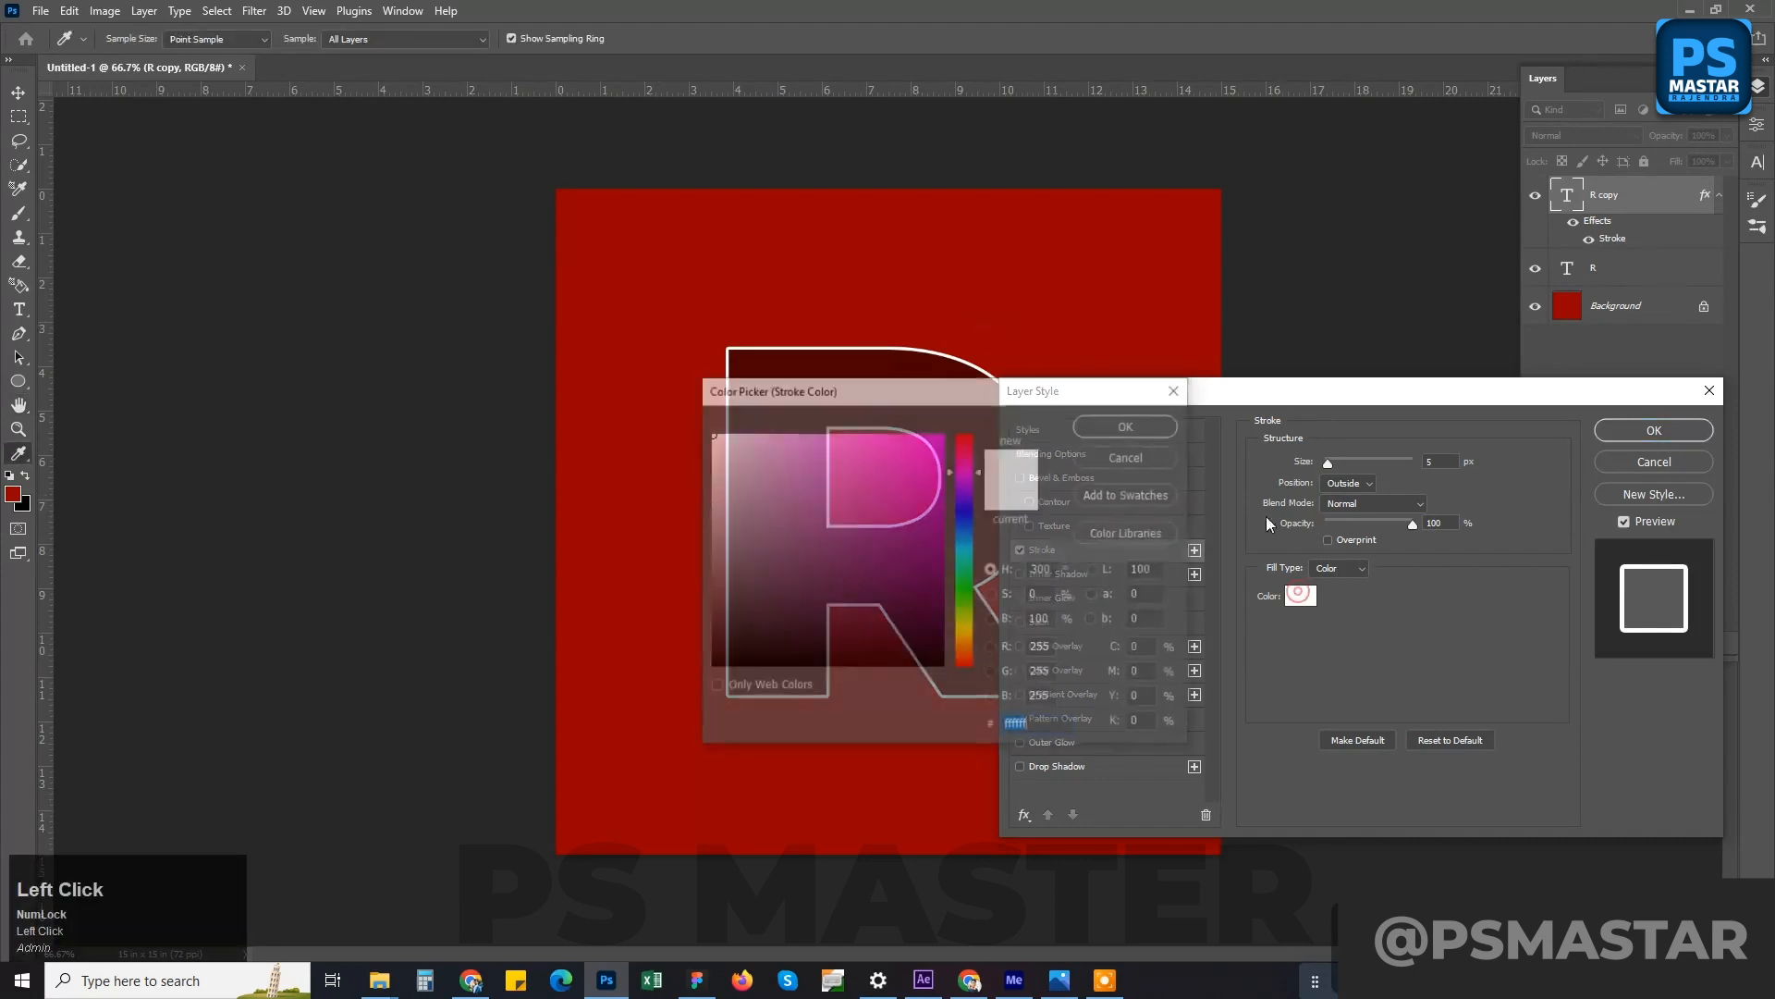
click(1007, 302)
click(910, 468)
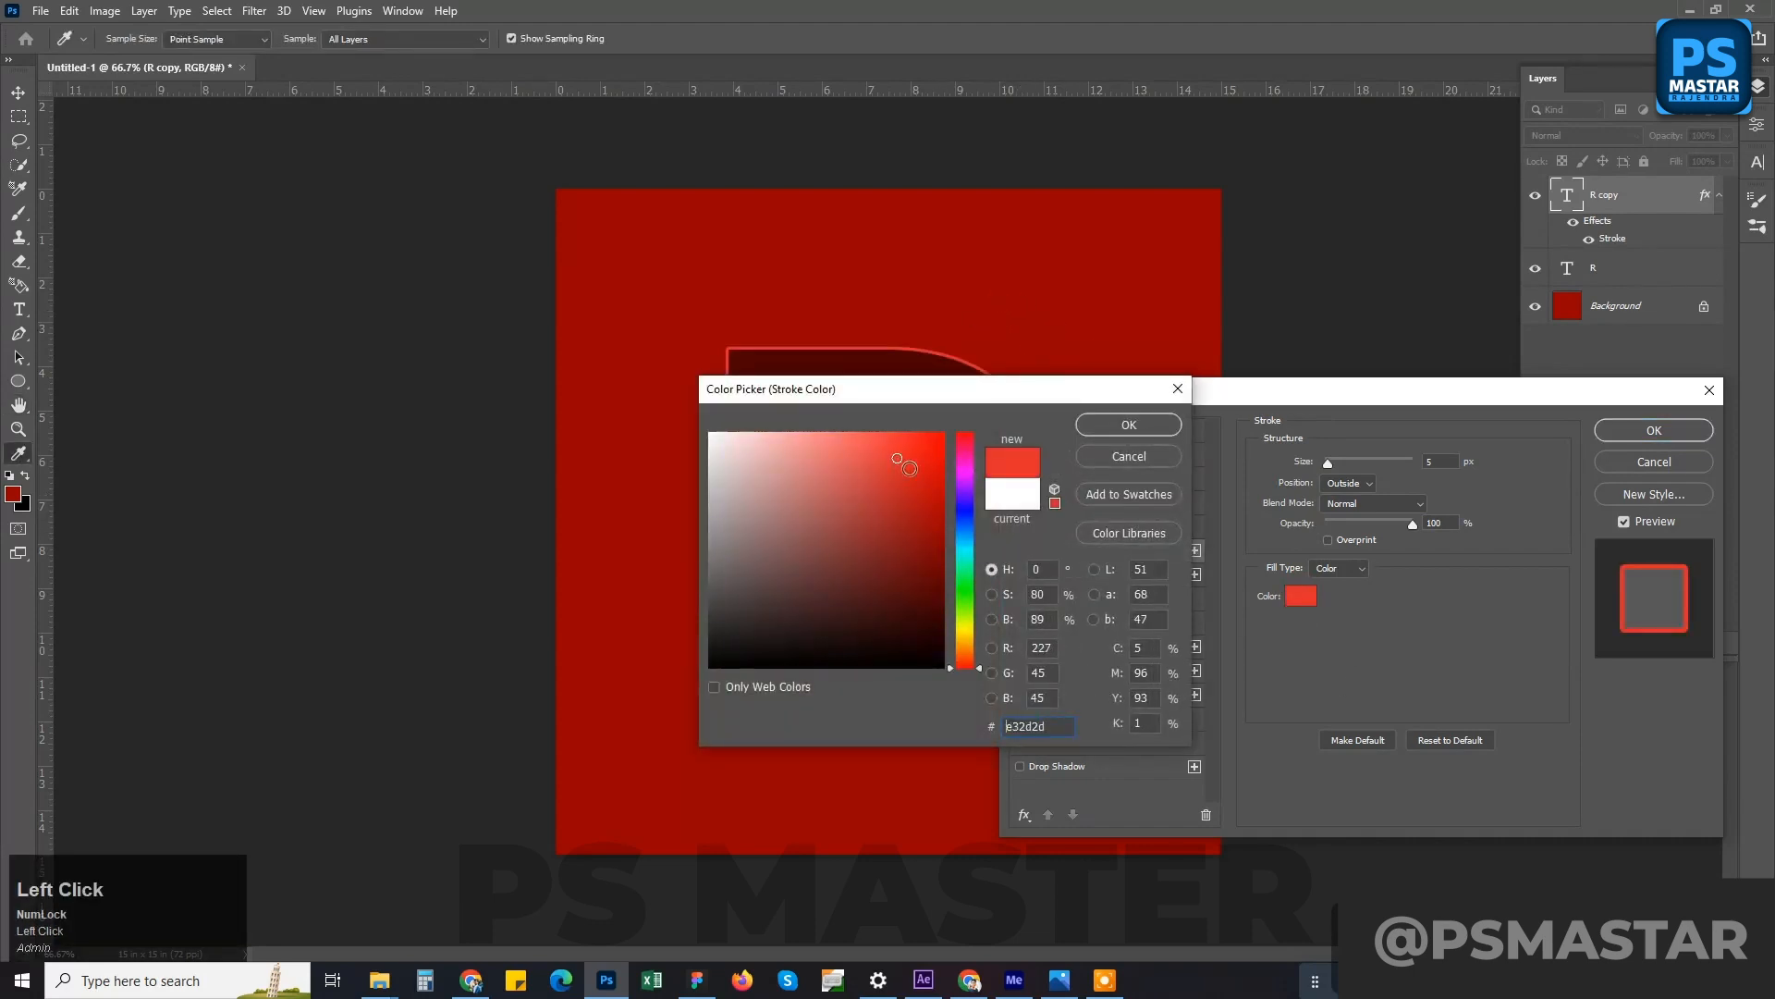
click(1110, 426)
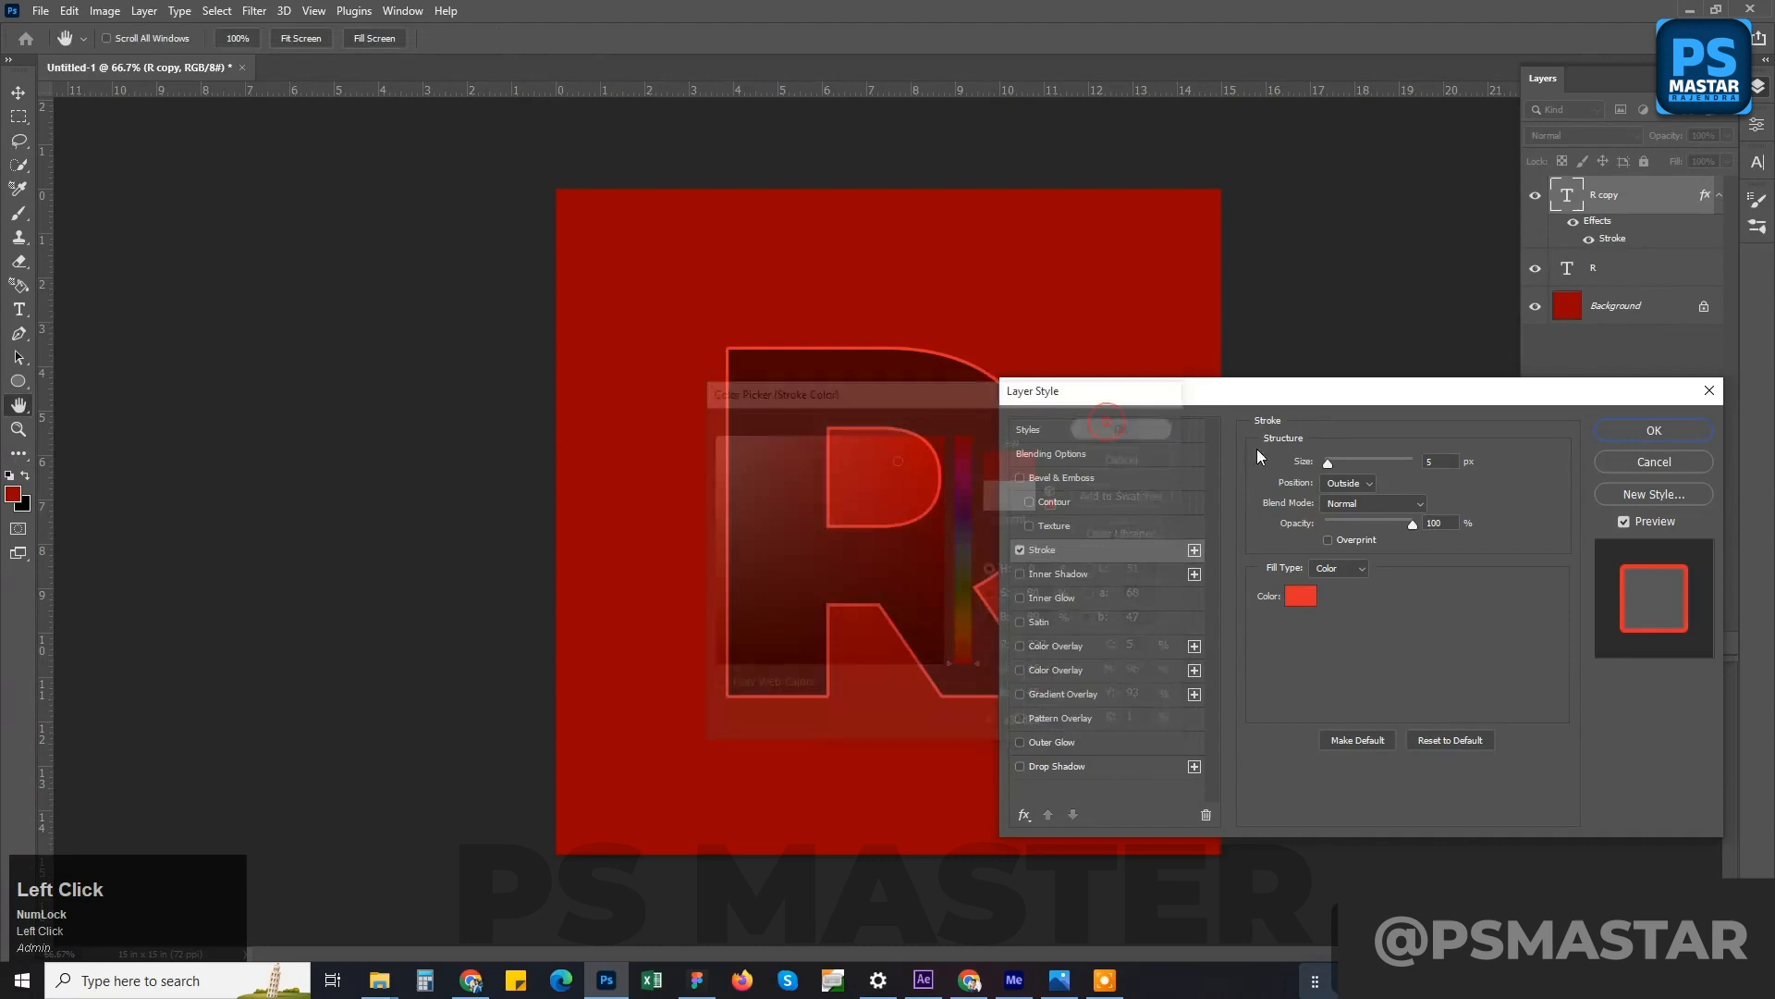
click(1655, 432)
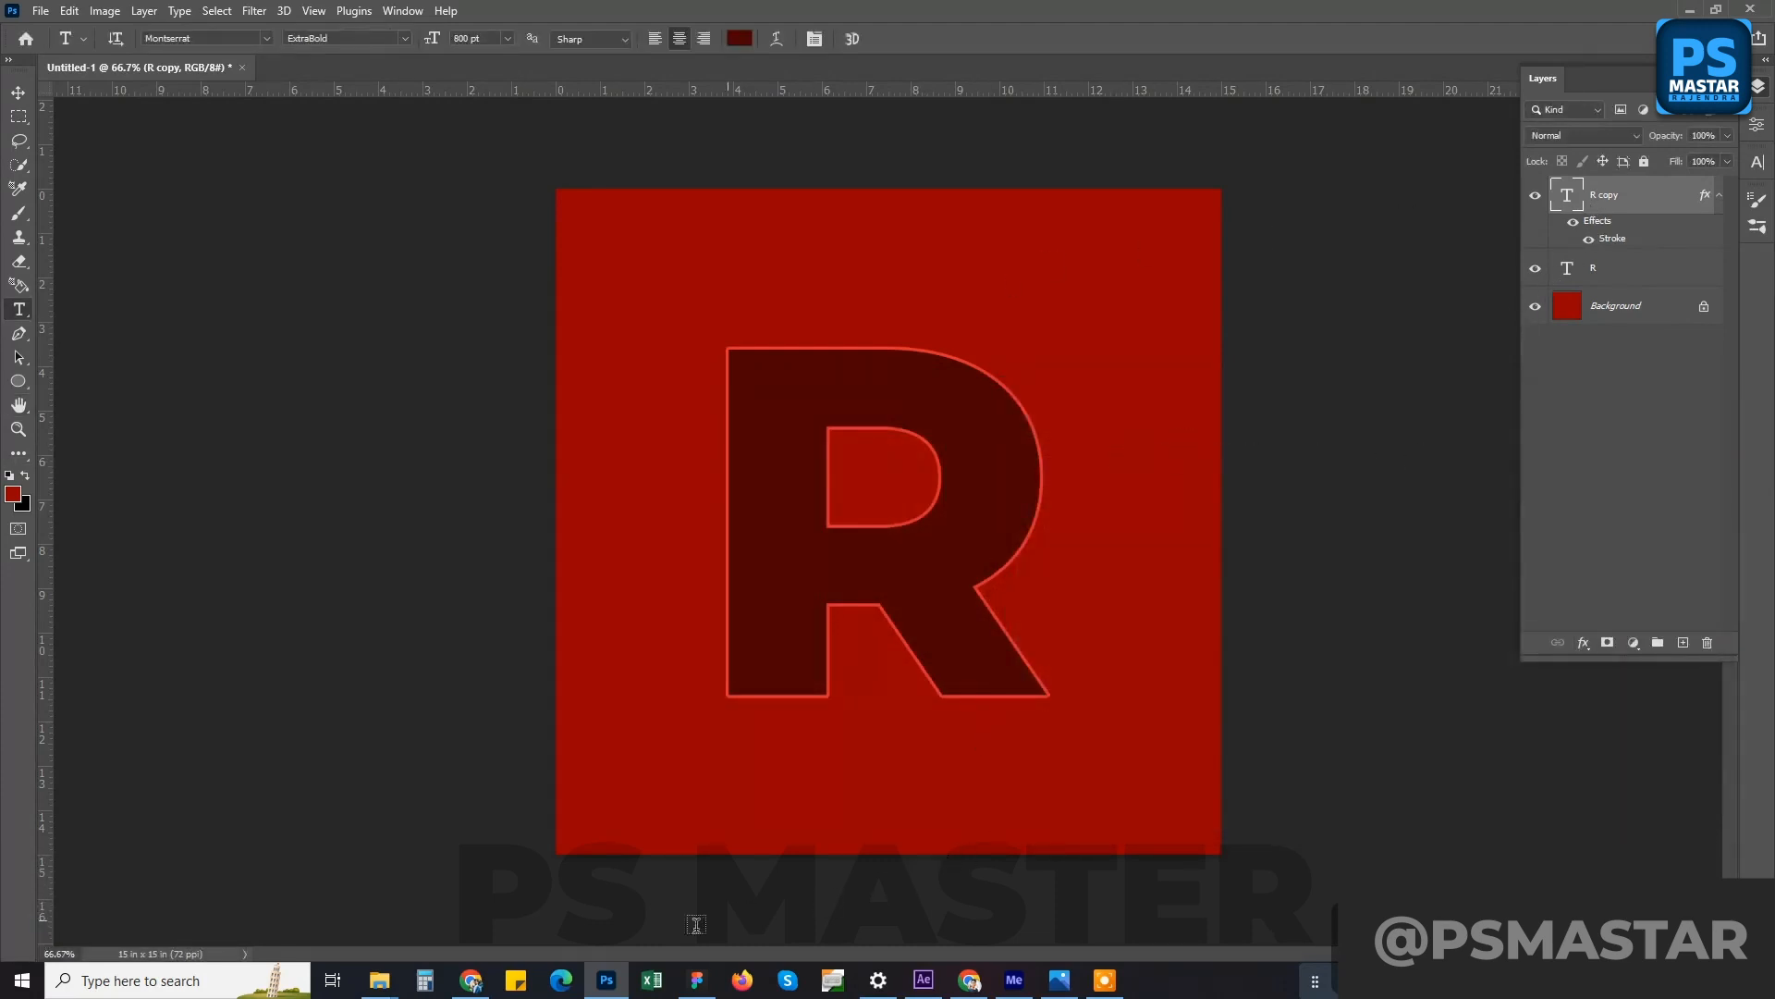
- Switch to Chrome and copy the Freepik portrait of the woman in a black top on a red background
click(462, 987)
right_click(826, 401)
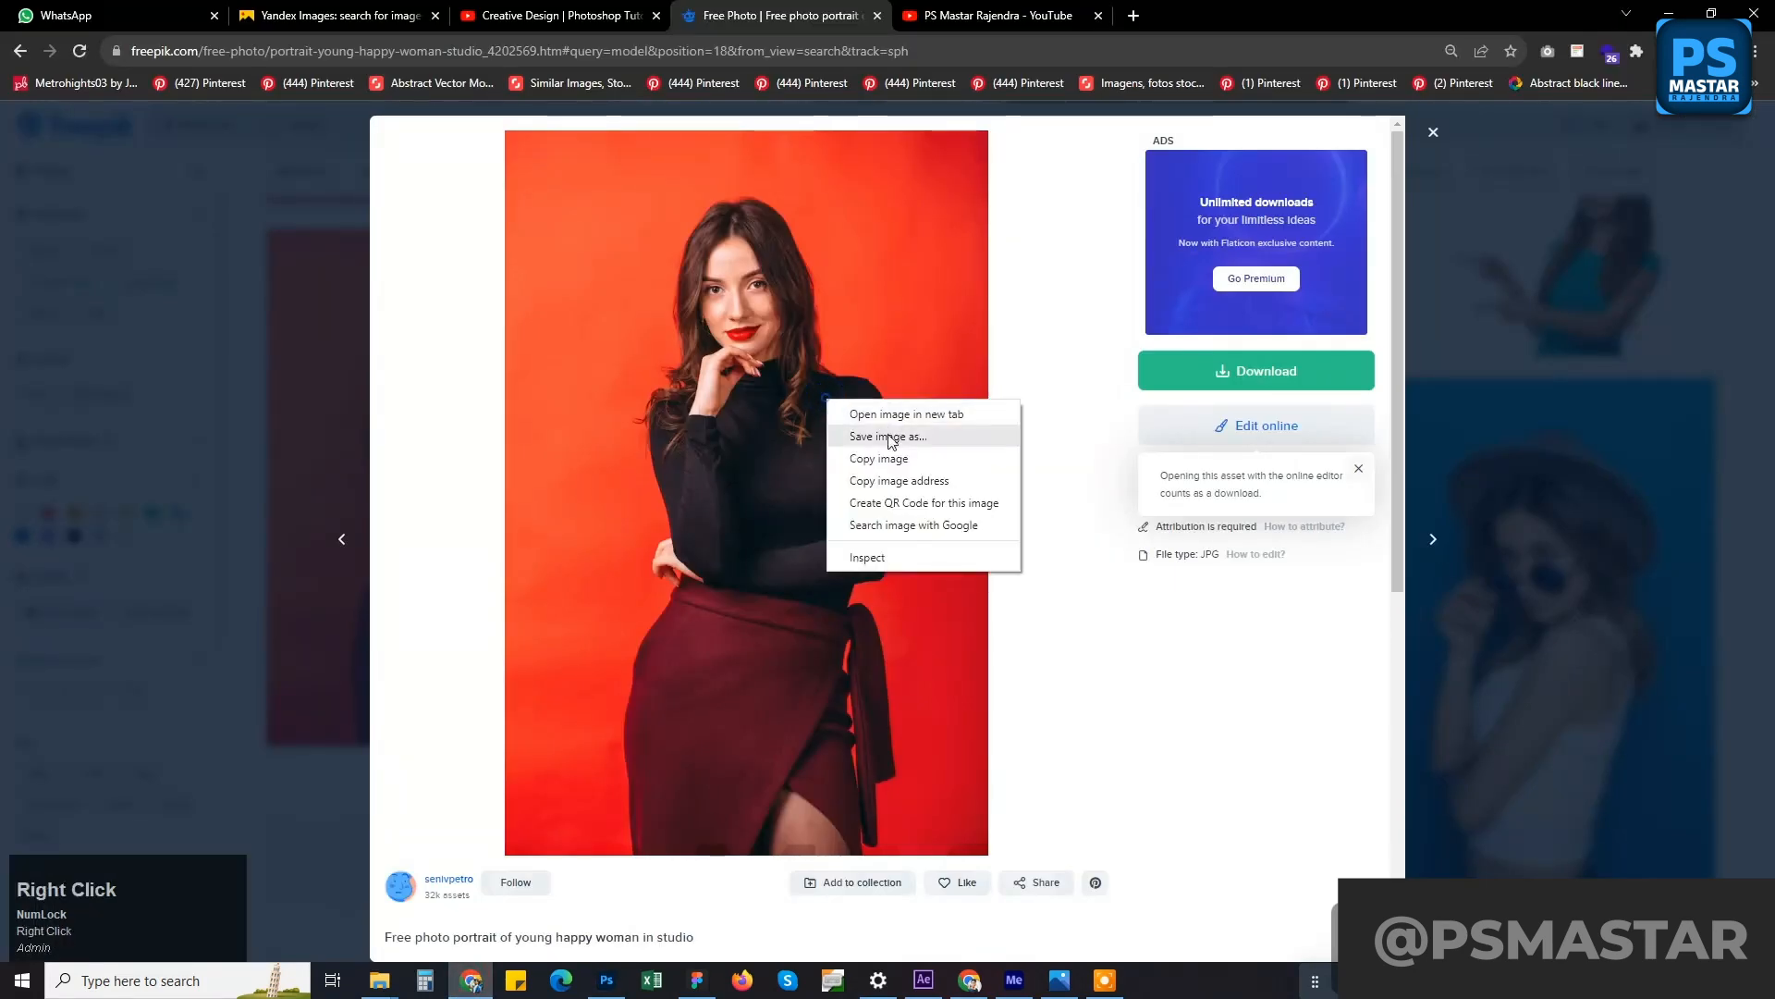
click(873, 459)
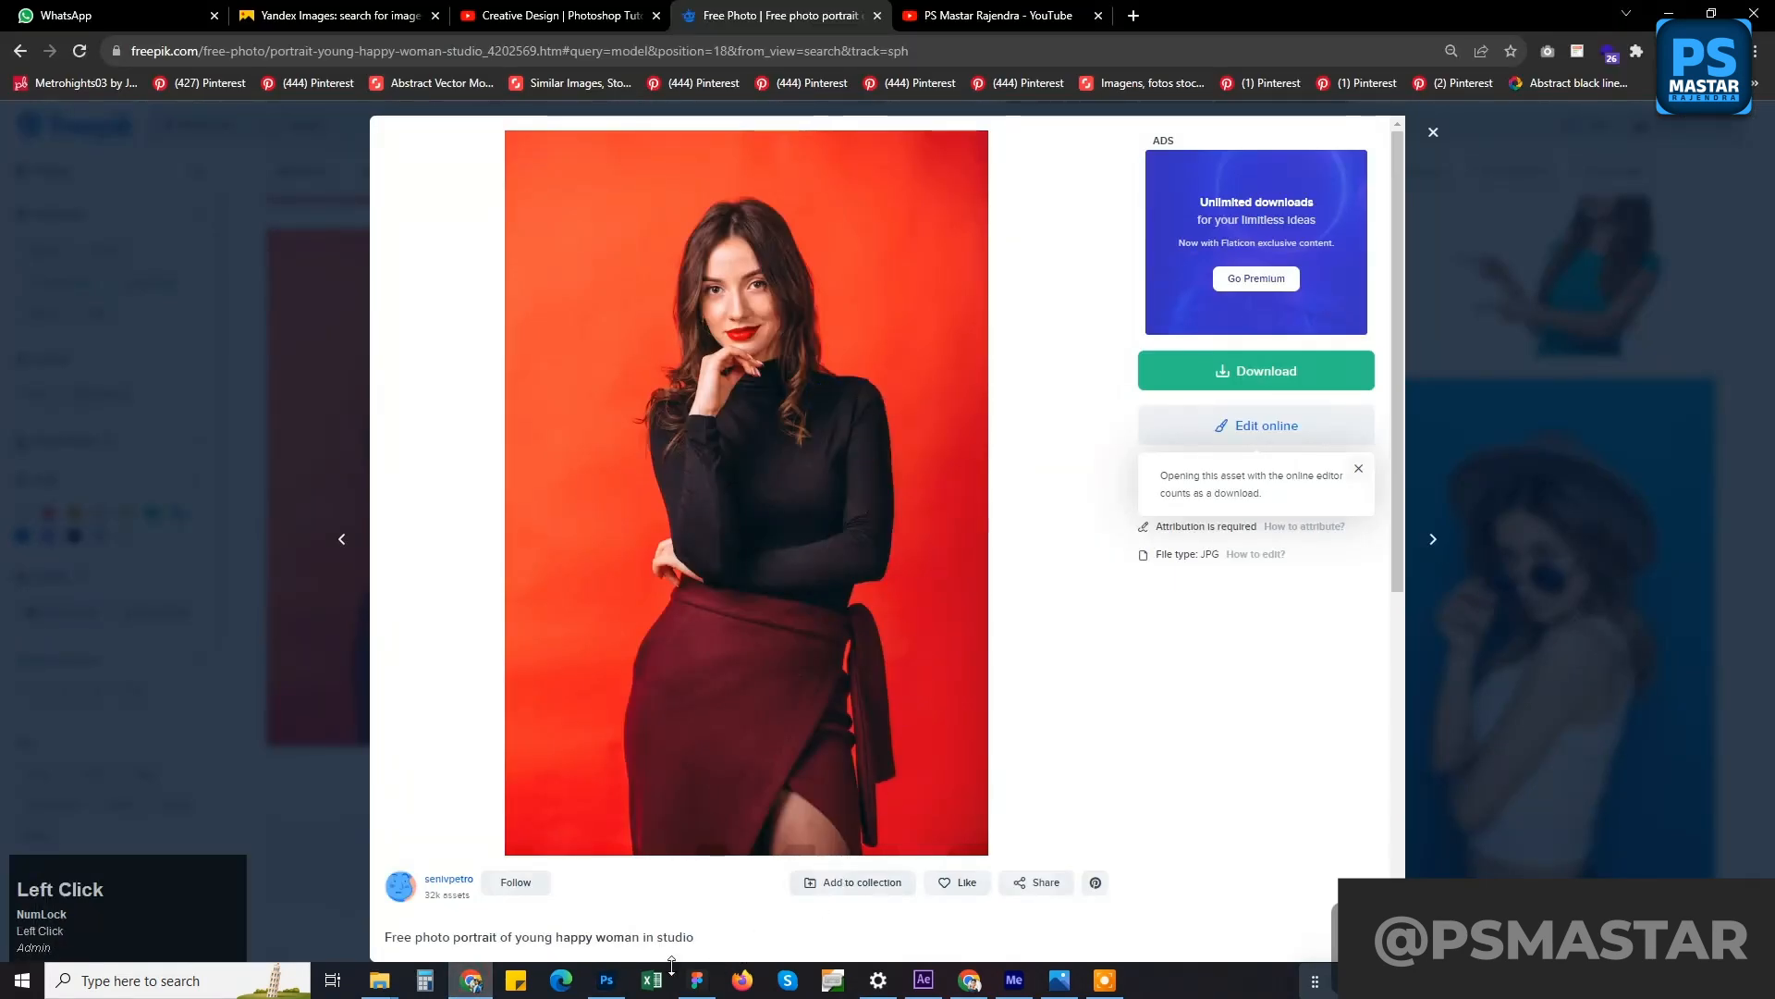
- Switch to Photoshop and paste the copied portrait of the woman into the R design
click(605, 980)
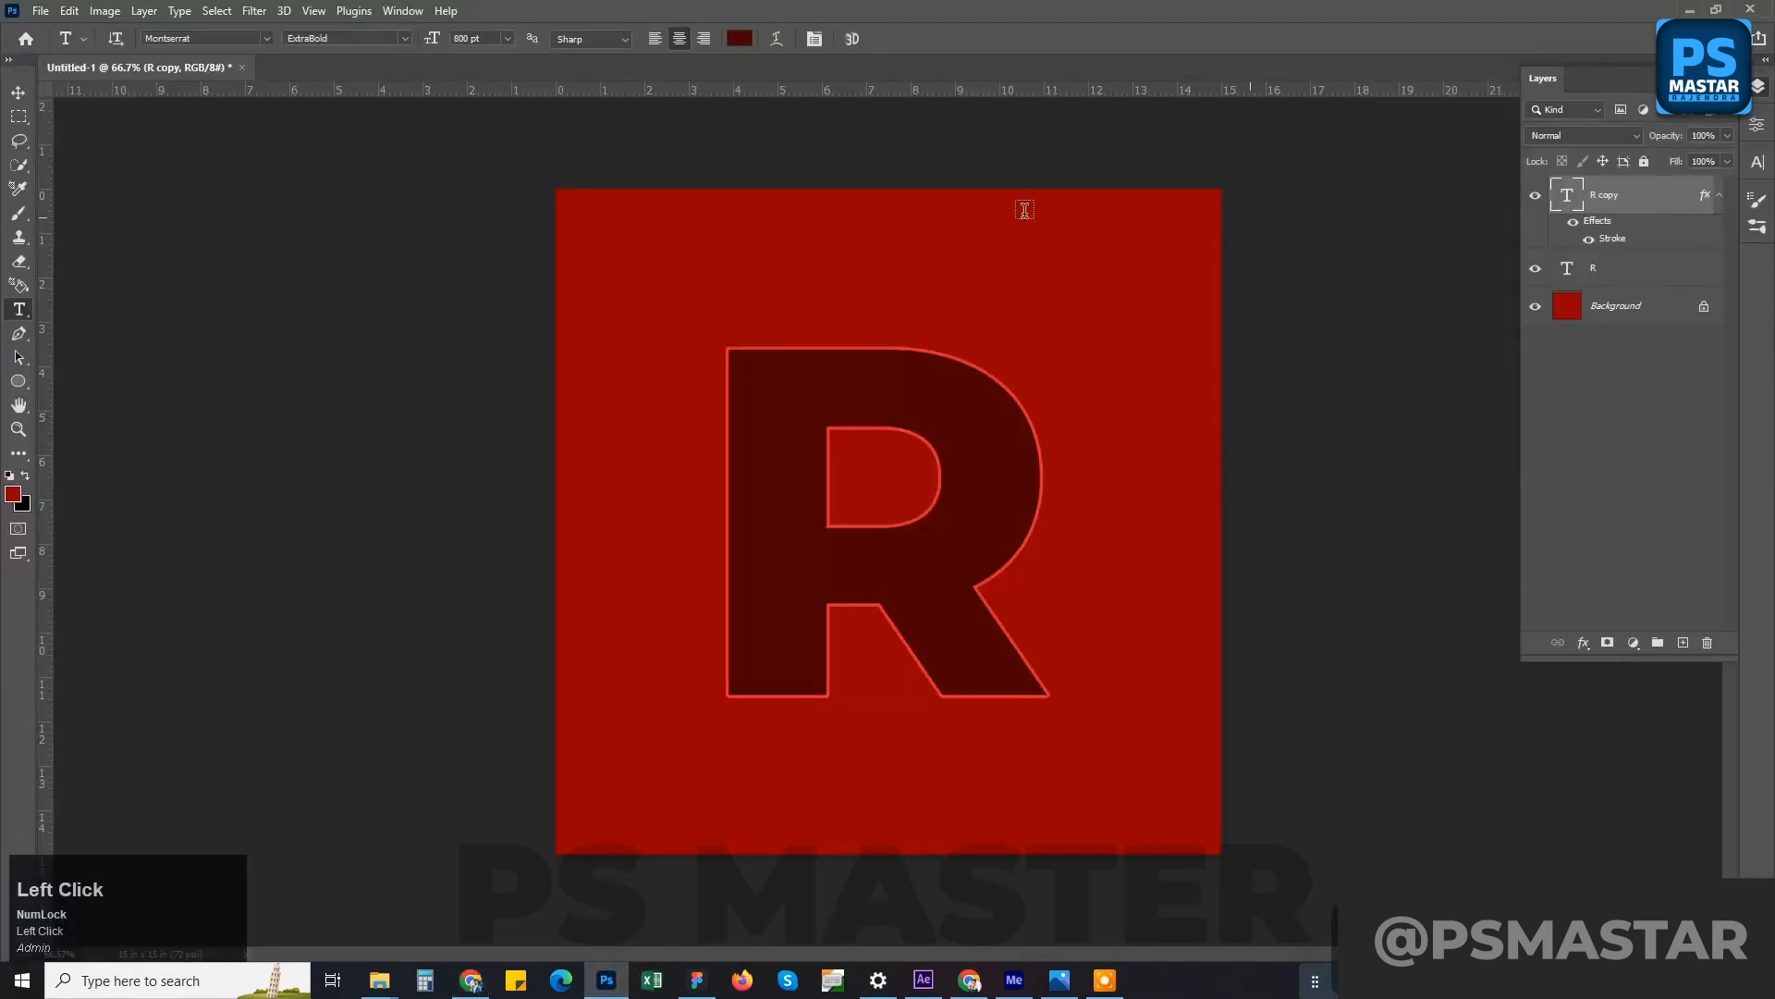
click(121, 13)
mouse_move(70, 11)
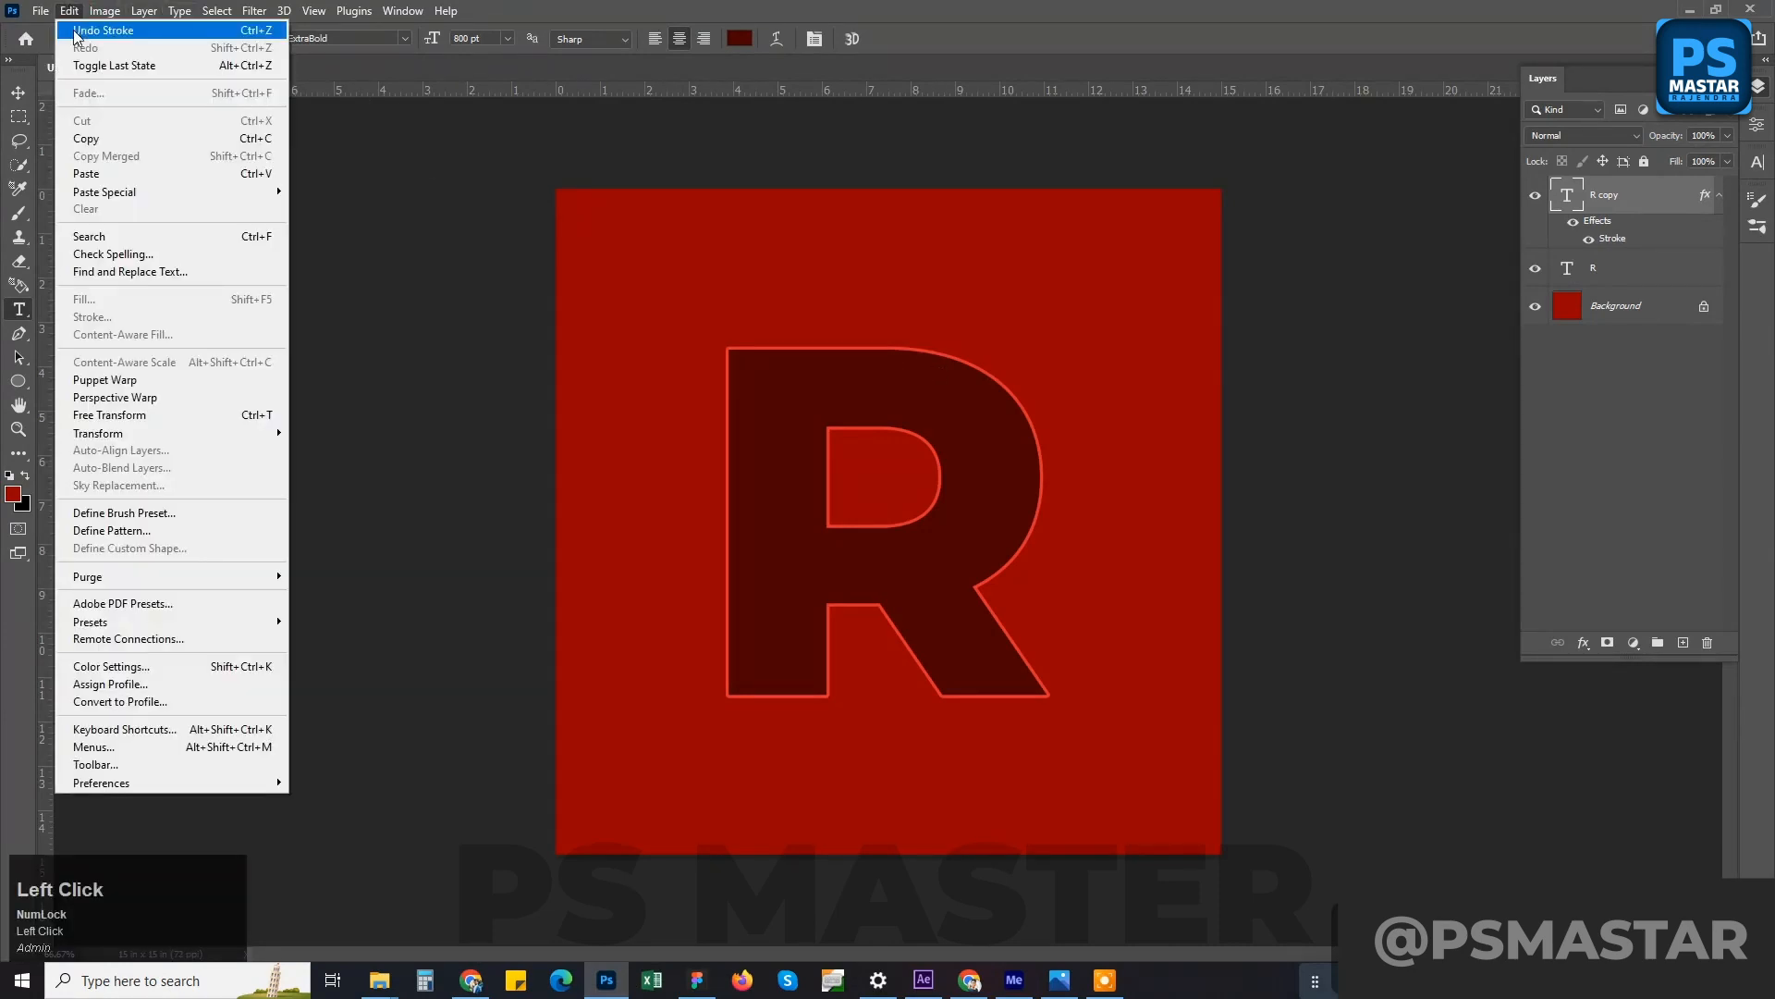
click(88, 172)
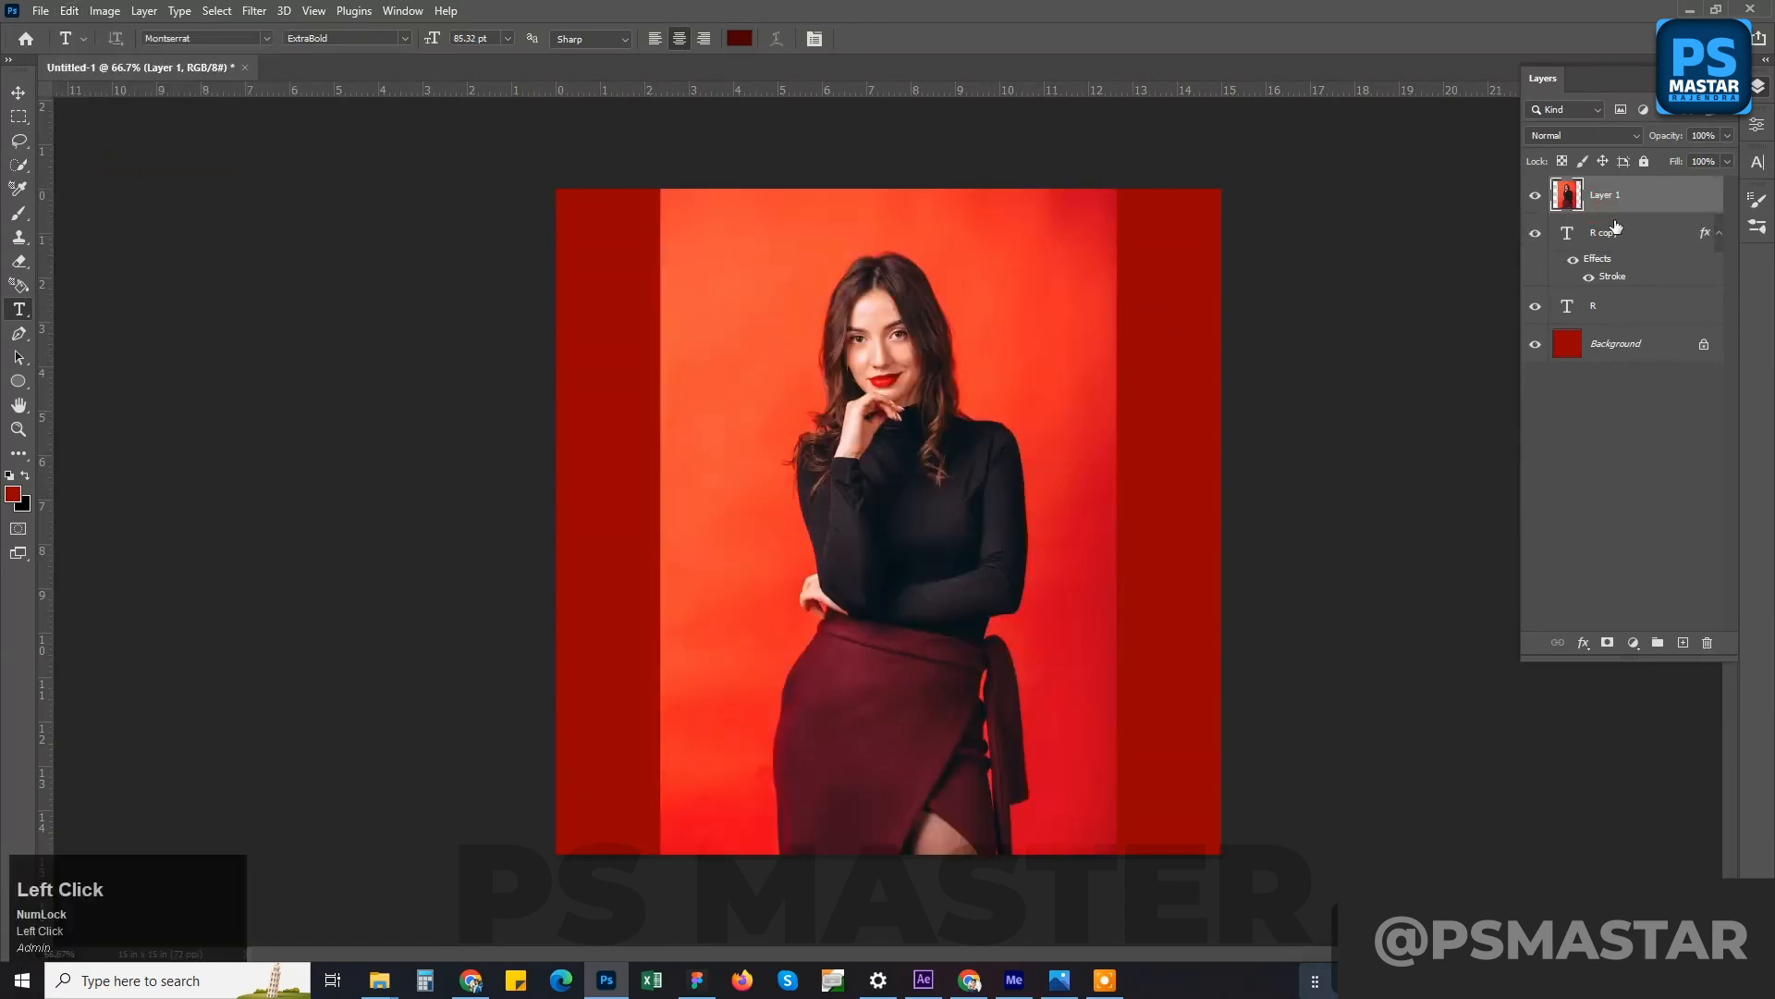
- Remove the background from the pasted portrait layer and return to the layers list
click(1756, 126)
click(1625, 413)
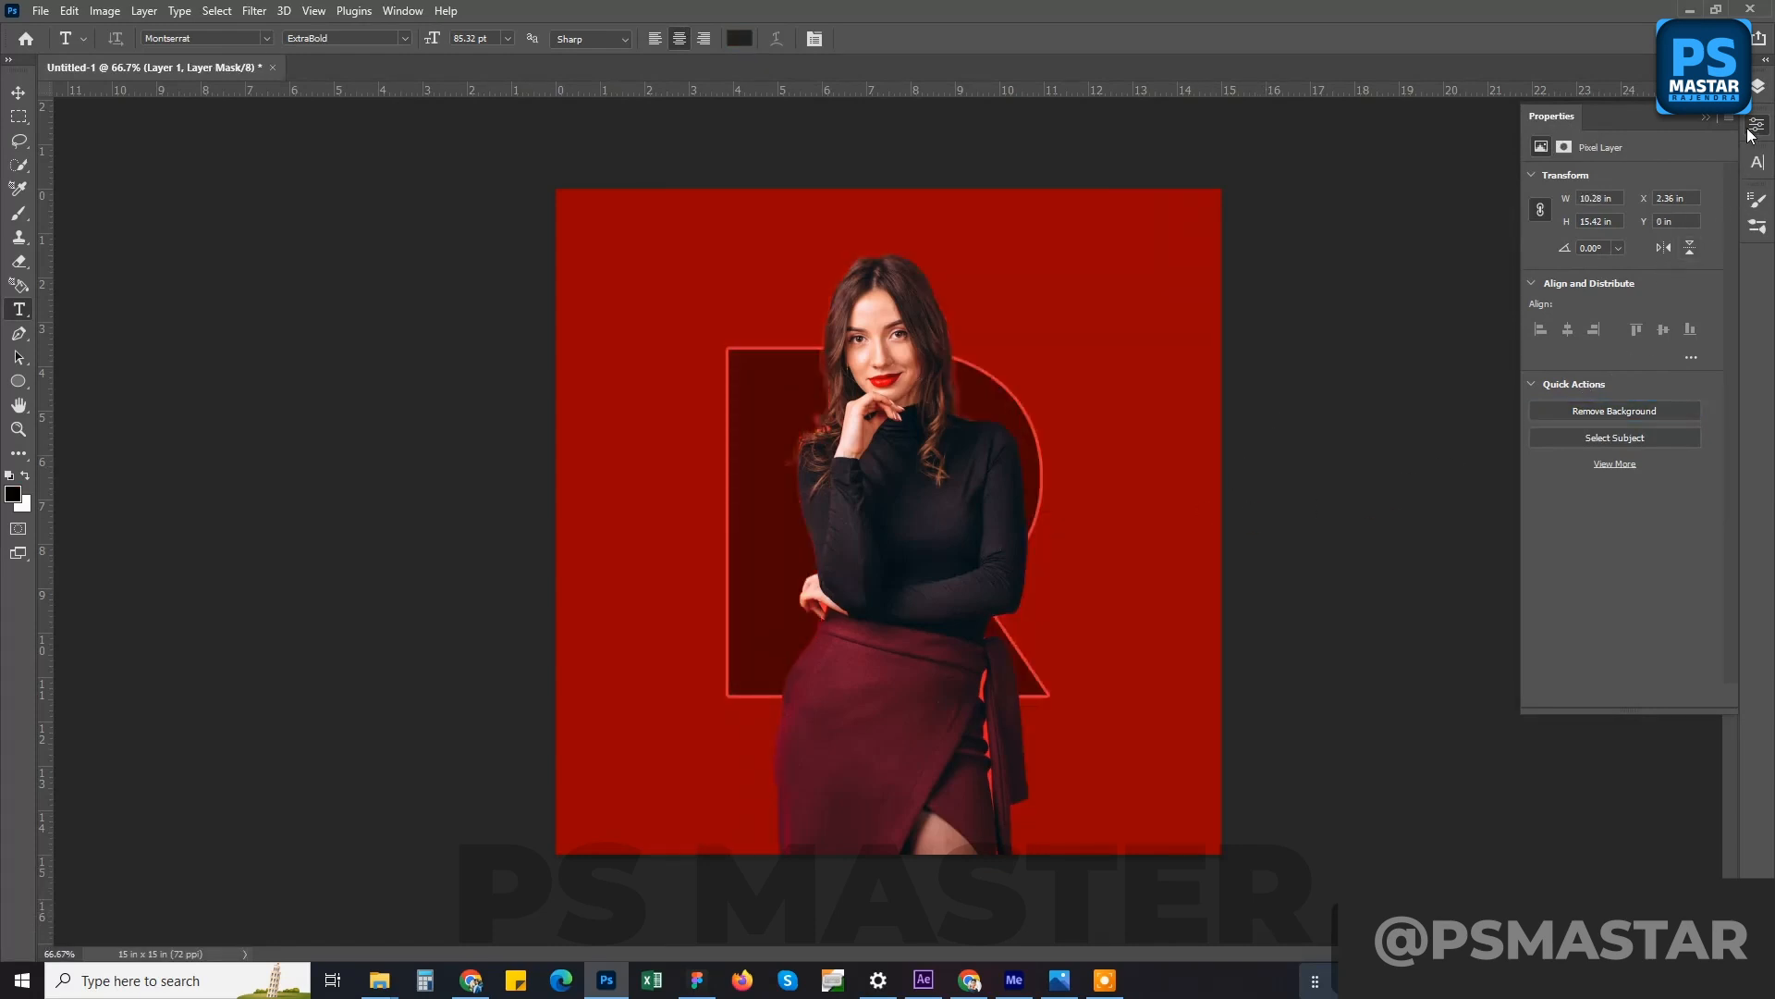
click(1756, 88)
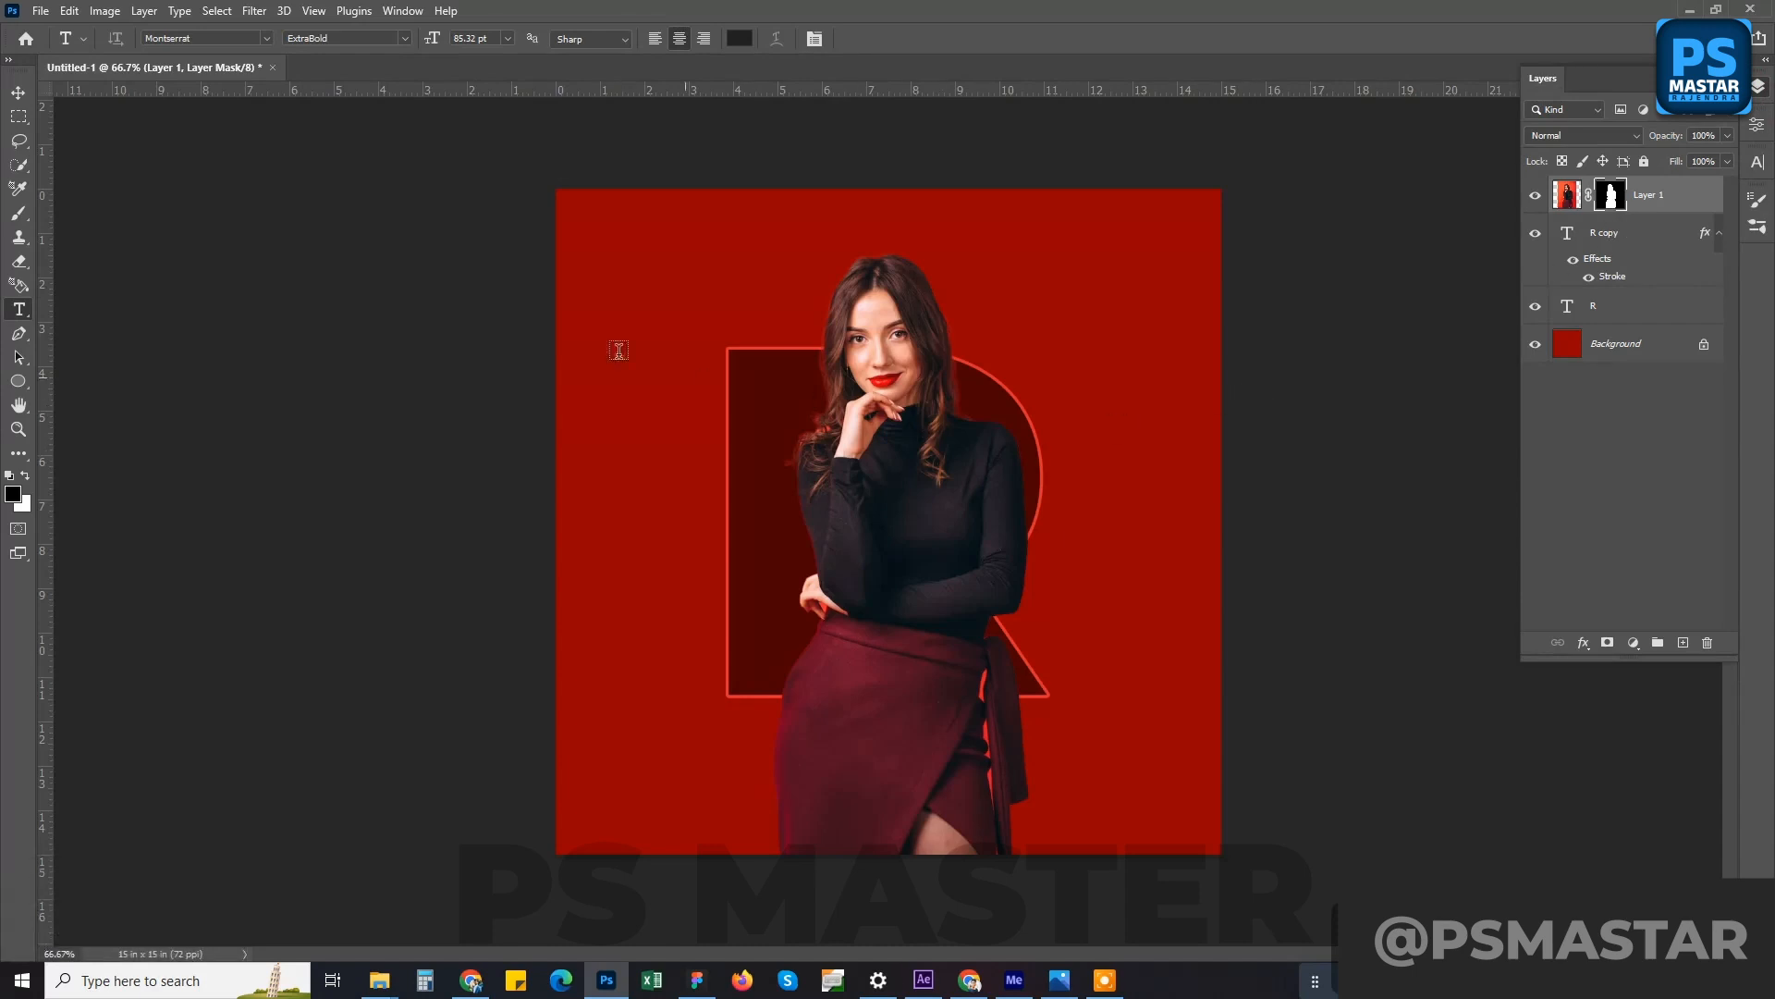
- Reposition the woman over the R and scale her to about 84%, with her cropped lower edge on the letter's baseline
click(17, 92)
drag(963, 525, 929, 552)
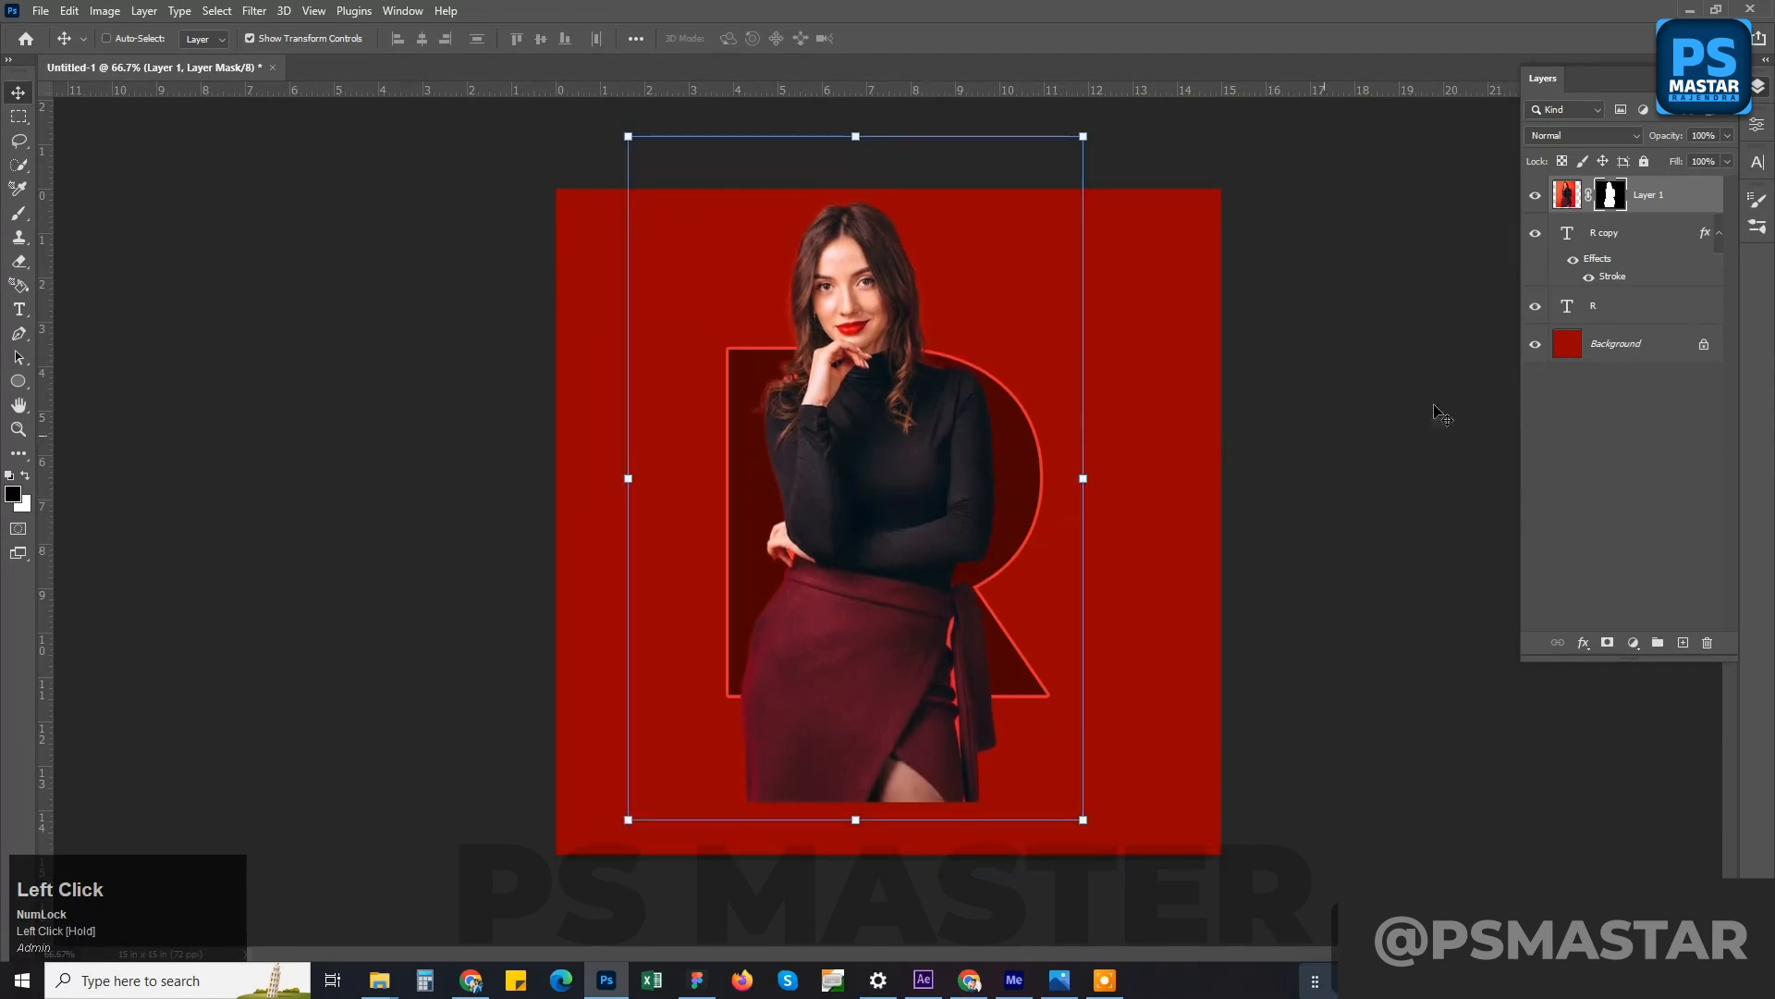
drag(856, 819, 858, 710)
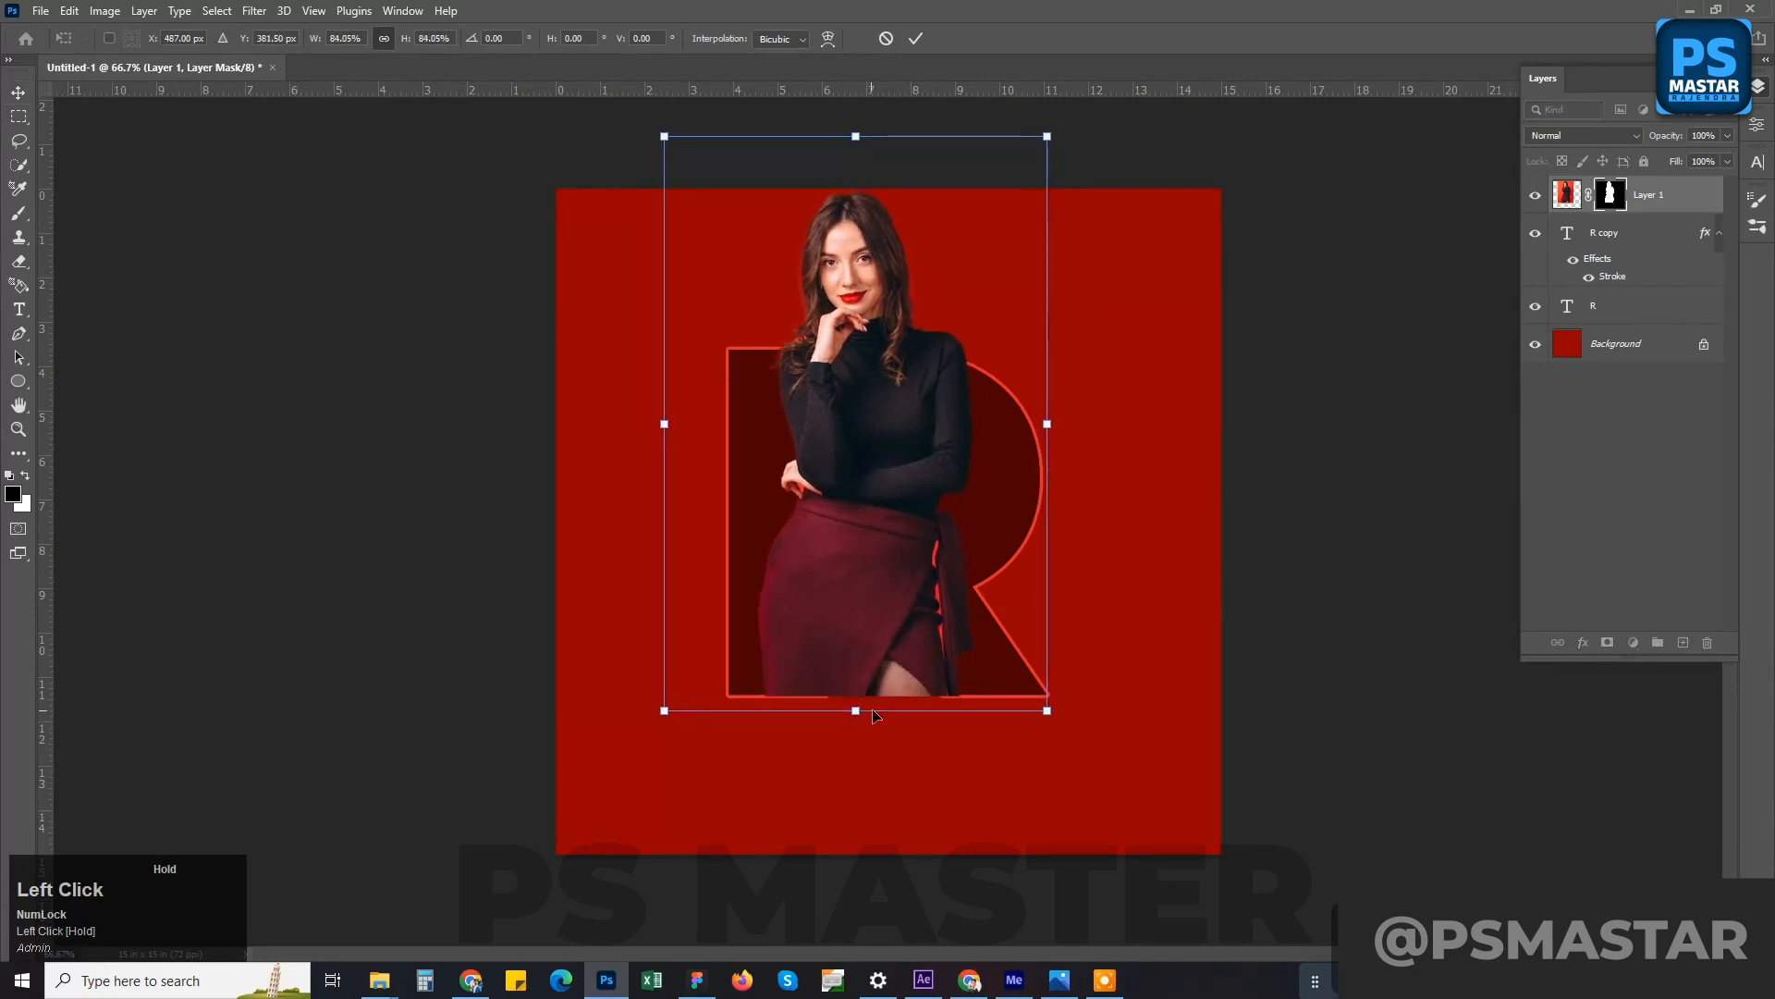
key(Return)
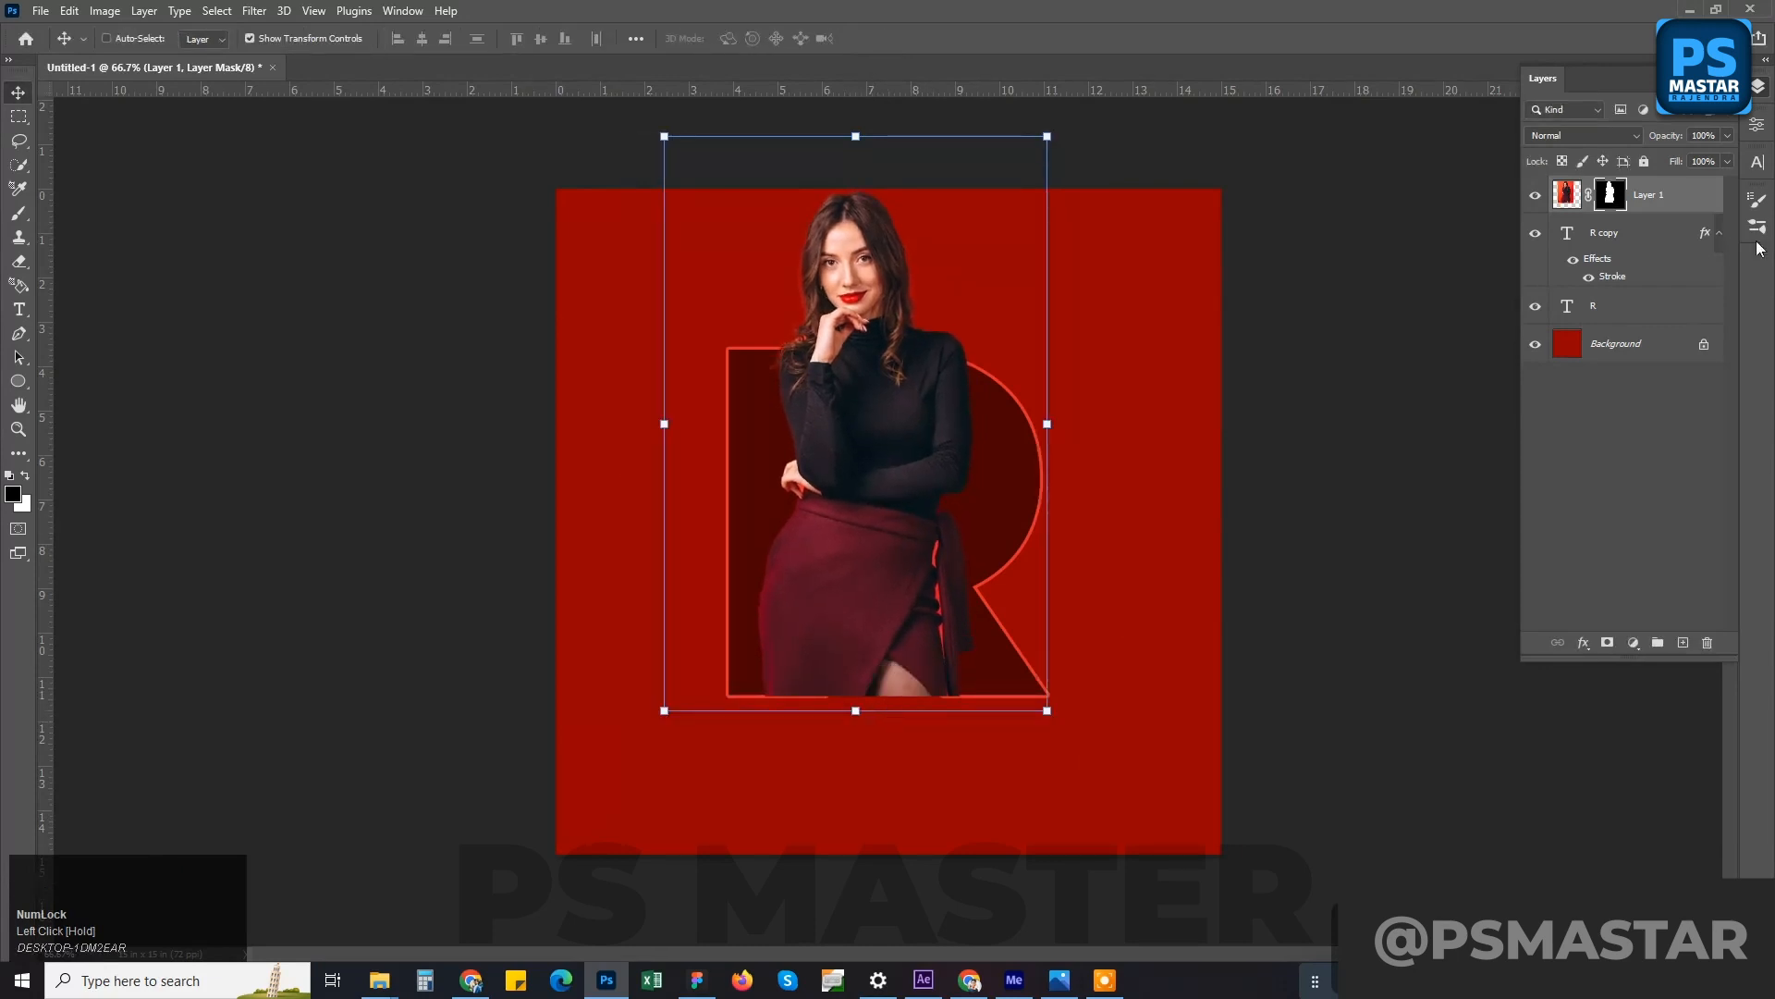
- Try the portrait layer between the two R text layers and move it back to the top of the stack
click(1535, 195)
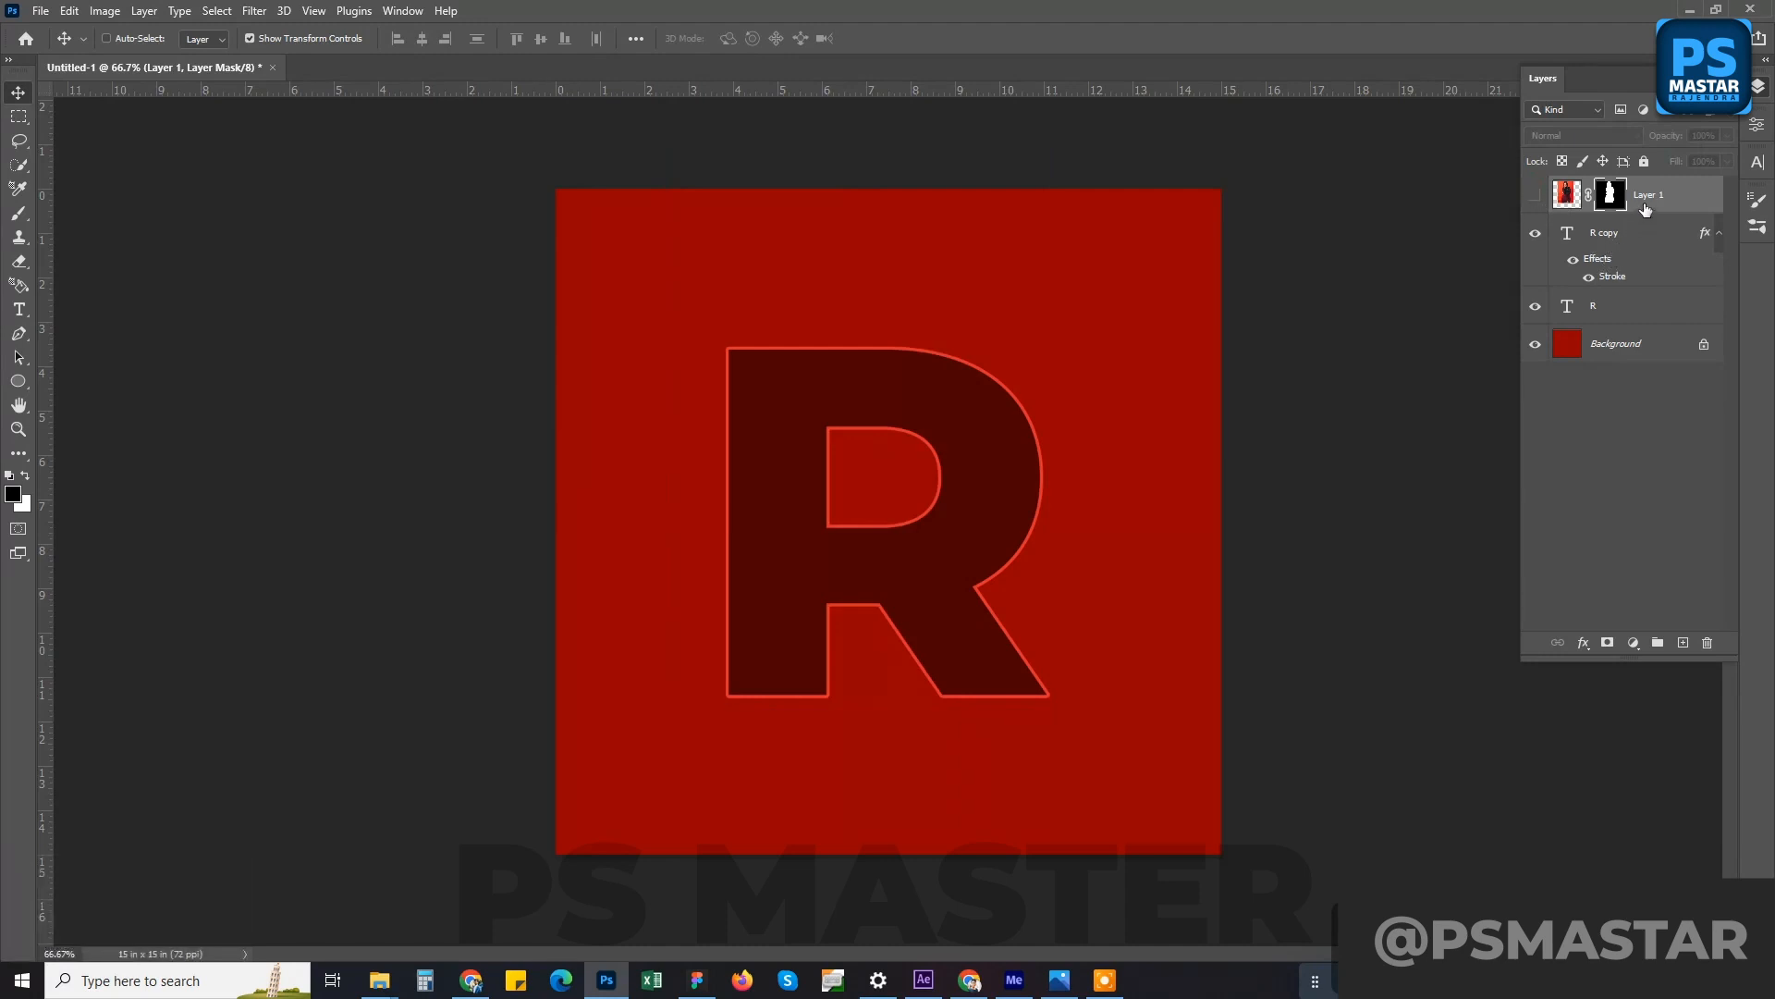
mouse_move(1656, 206)
mouse_down()
mouse_move(1651, 233)
mouse_move(1646, 207)
mouse_up()
click(1536, 232)
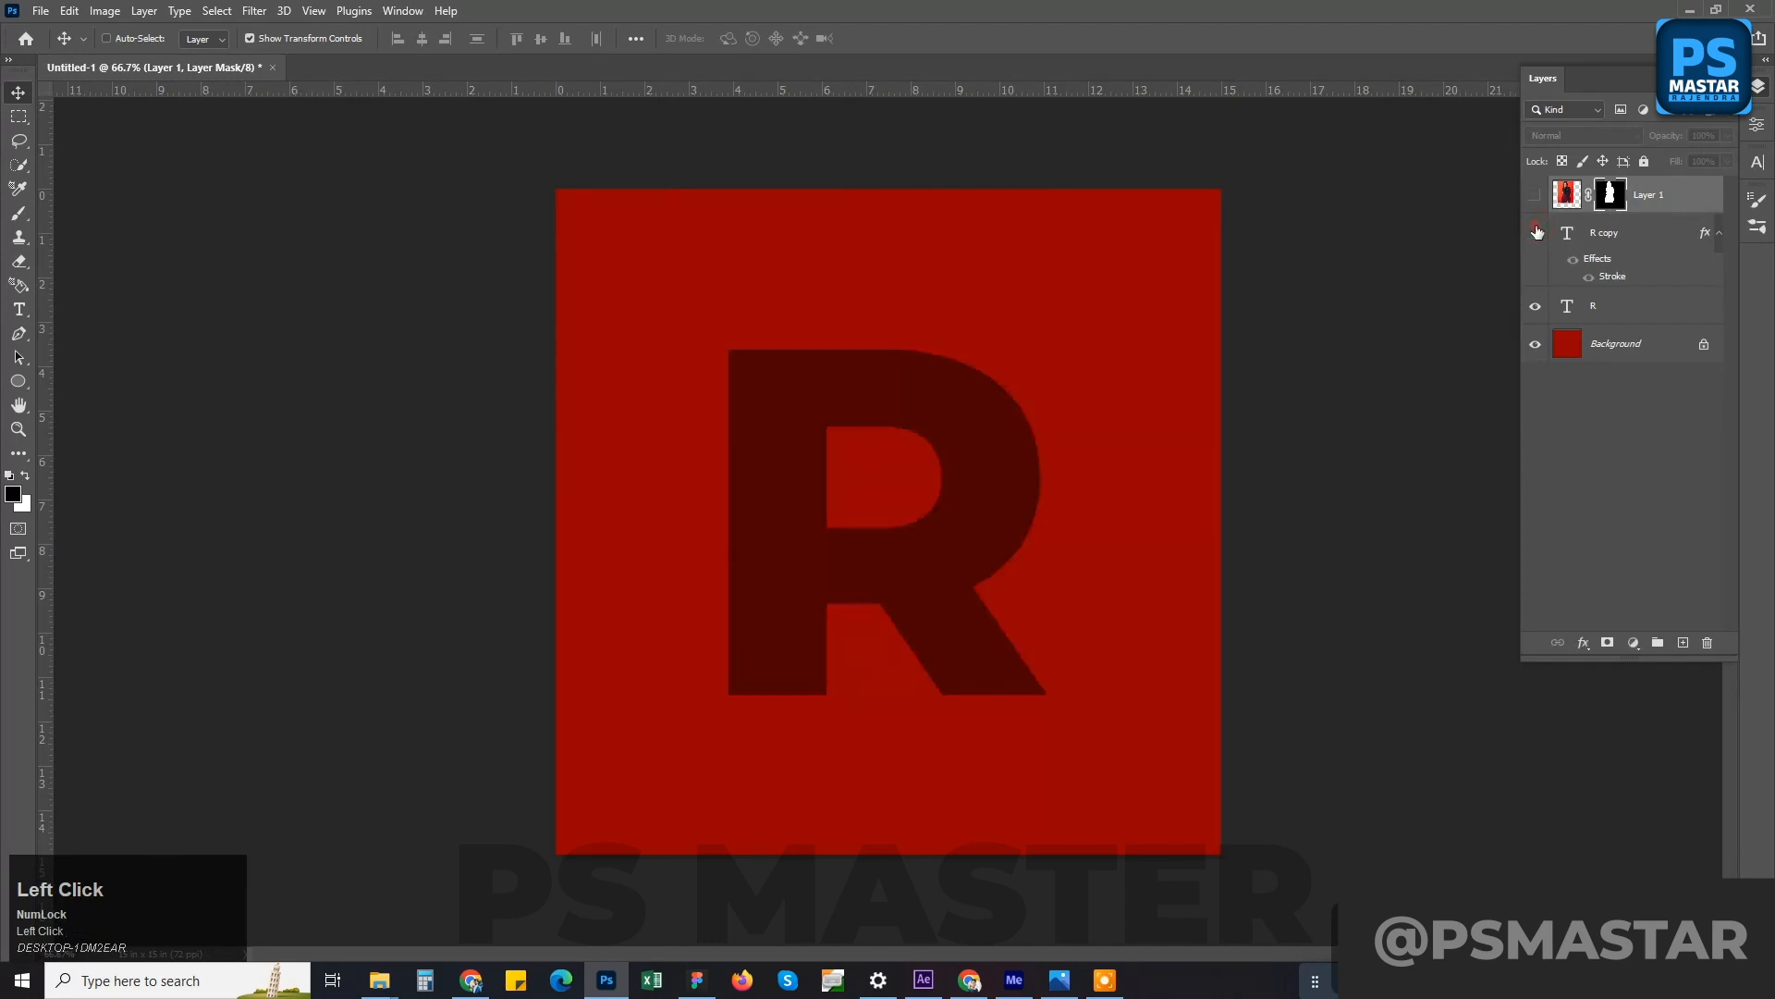
click(1537, 232)
drag(1638, 211, 1643, 280)
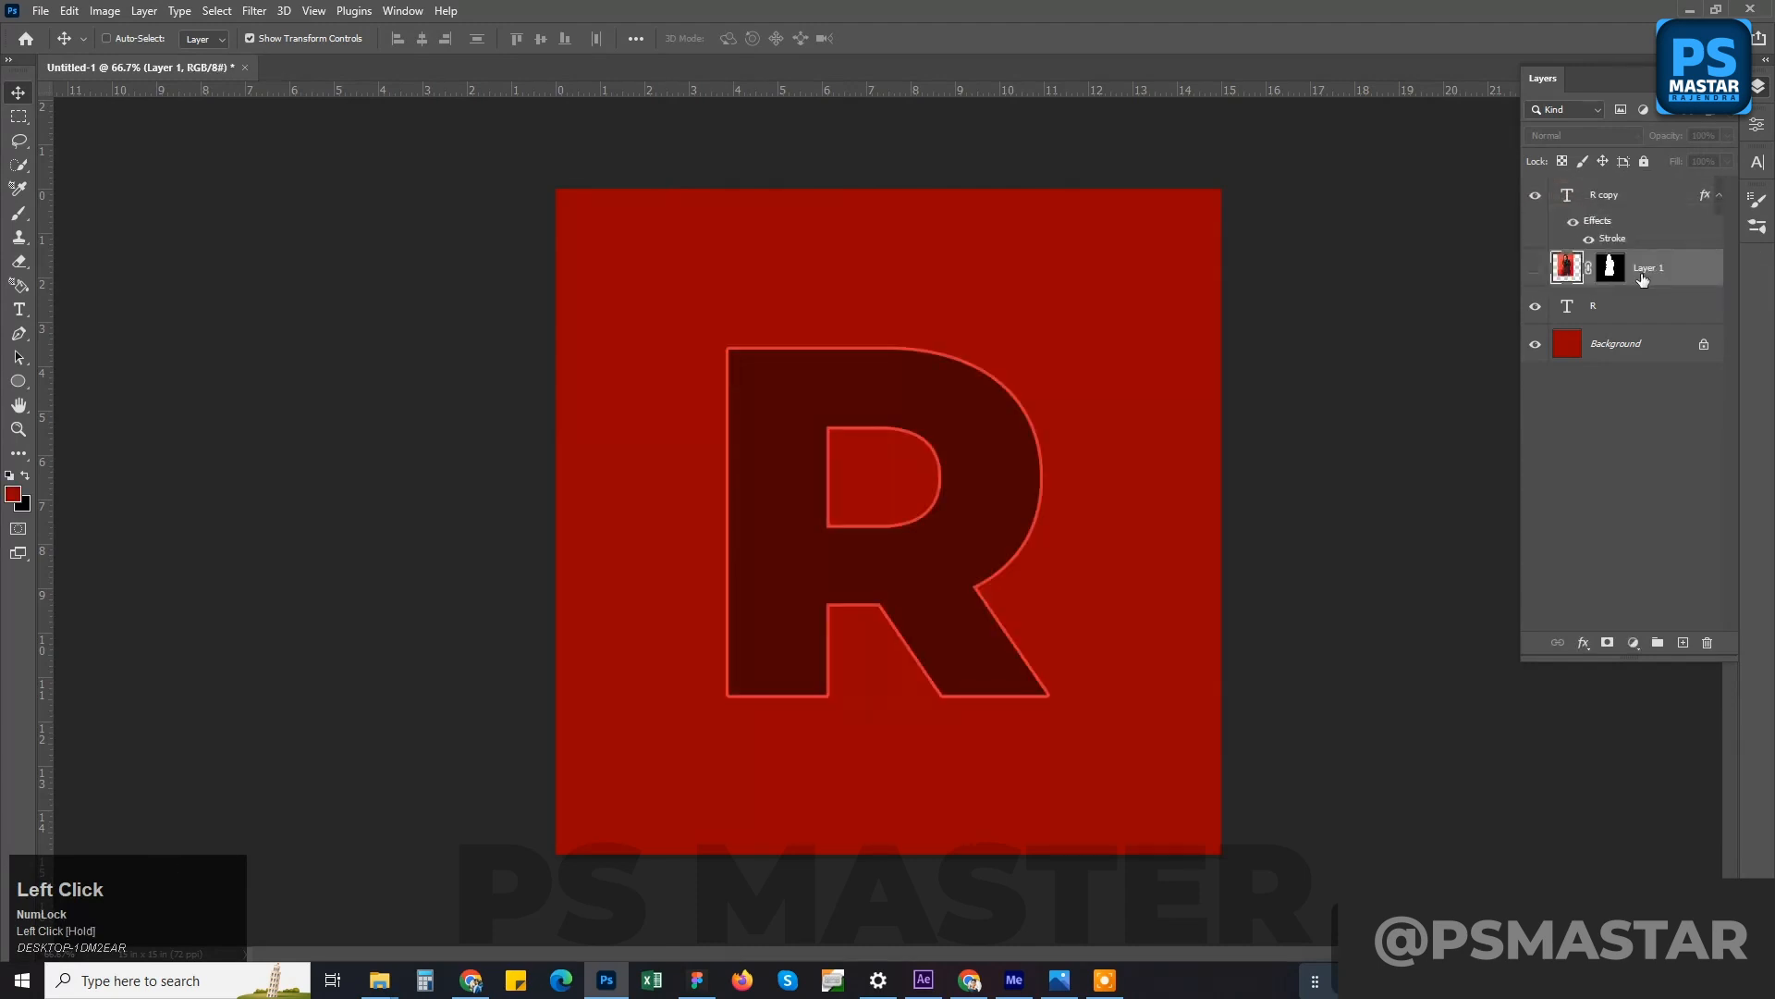
click(1537, 268)
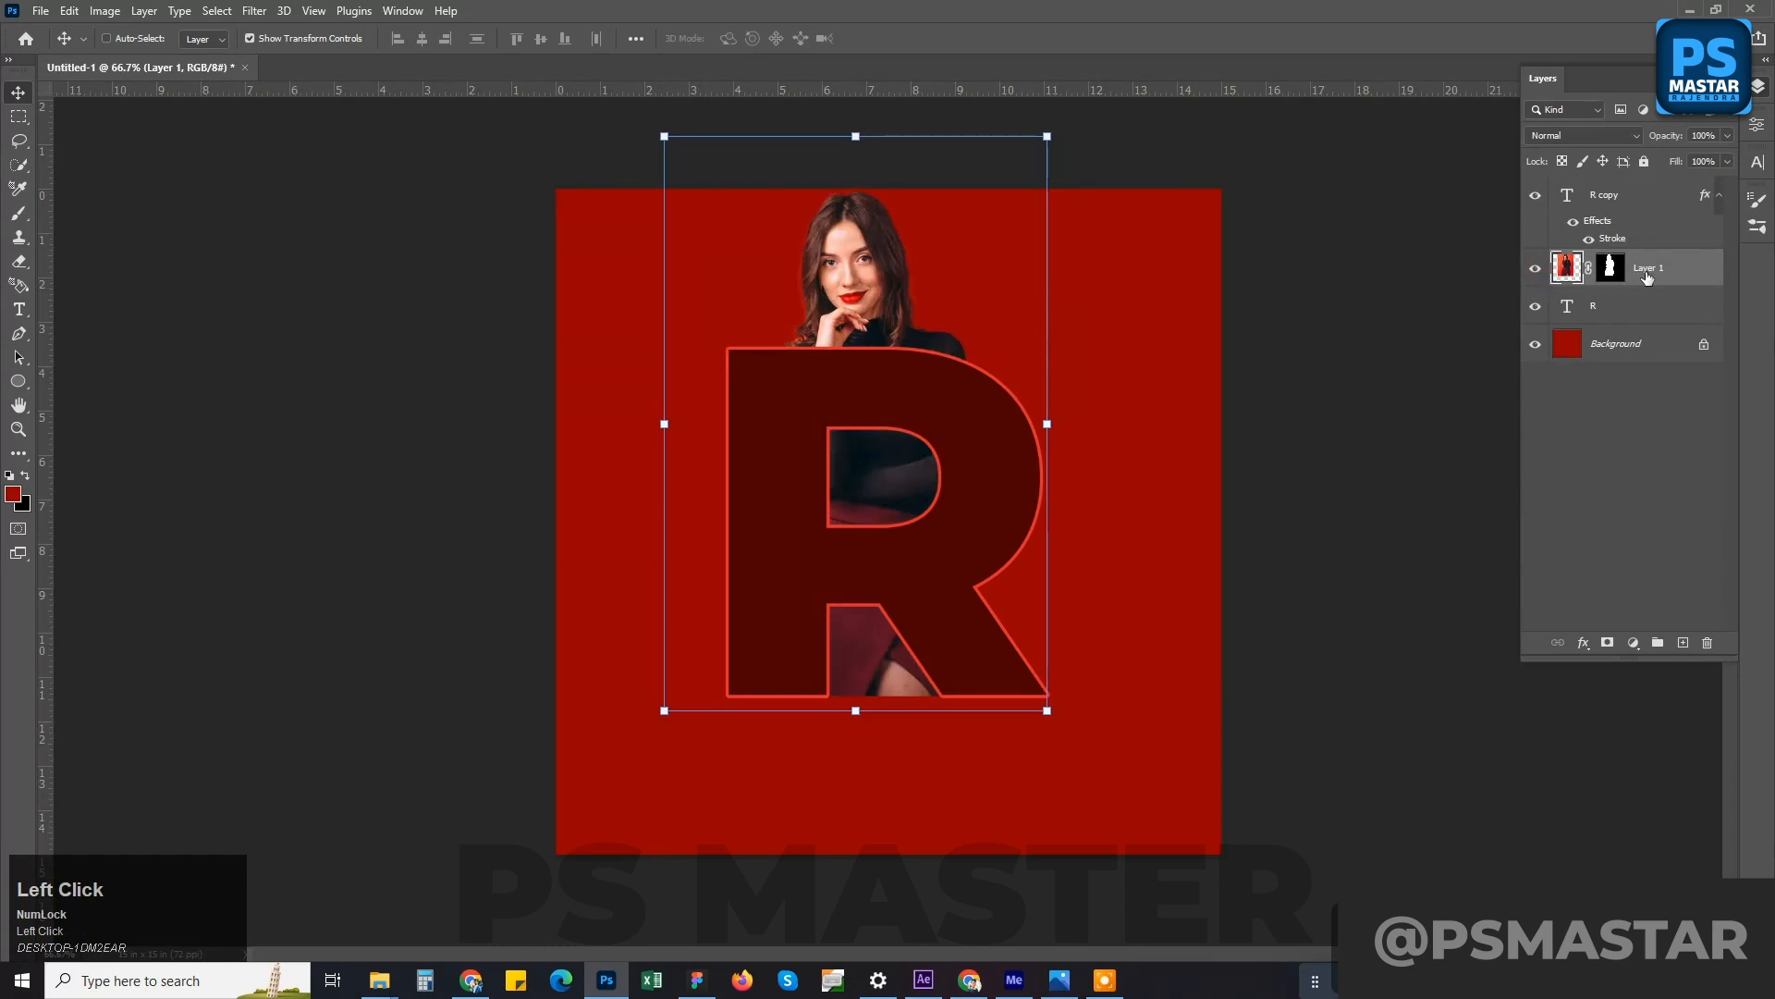
drag(1647, 276, 1618, 199)
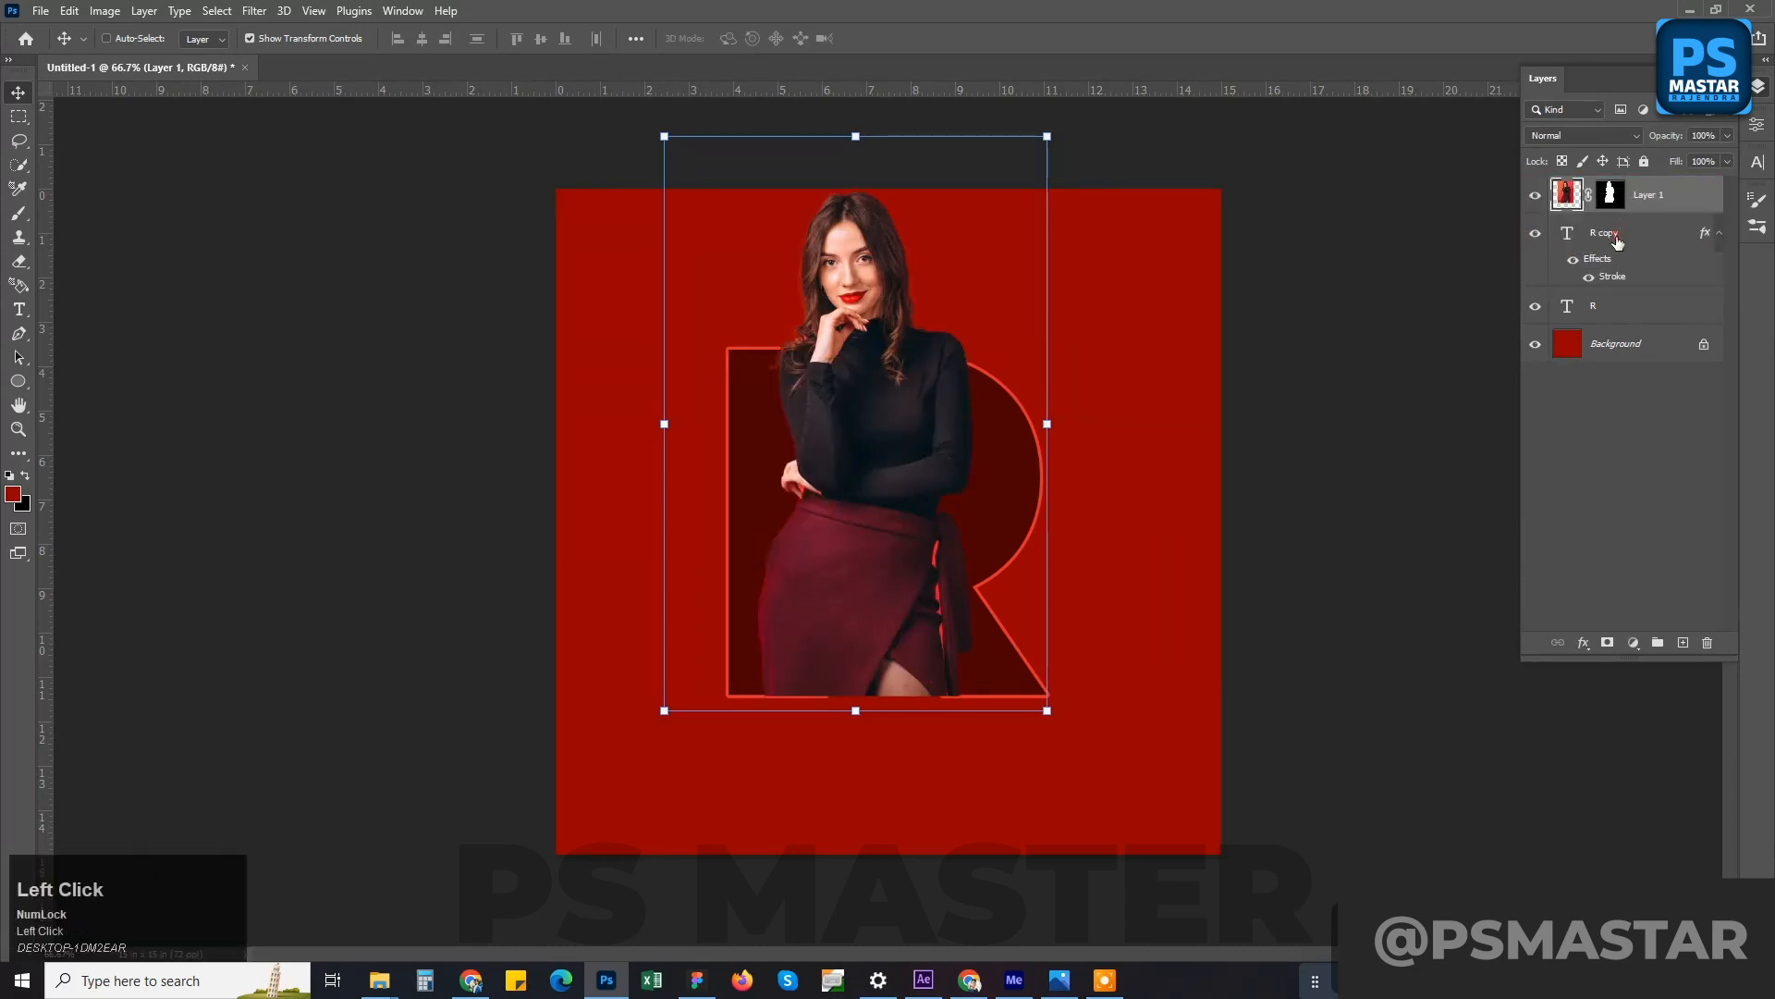
- Duplicate the portrait layer and hide the duplicate
click(1618, 242)
right_click(1653, 196)
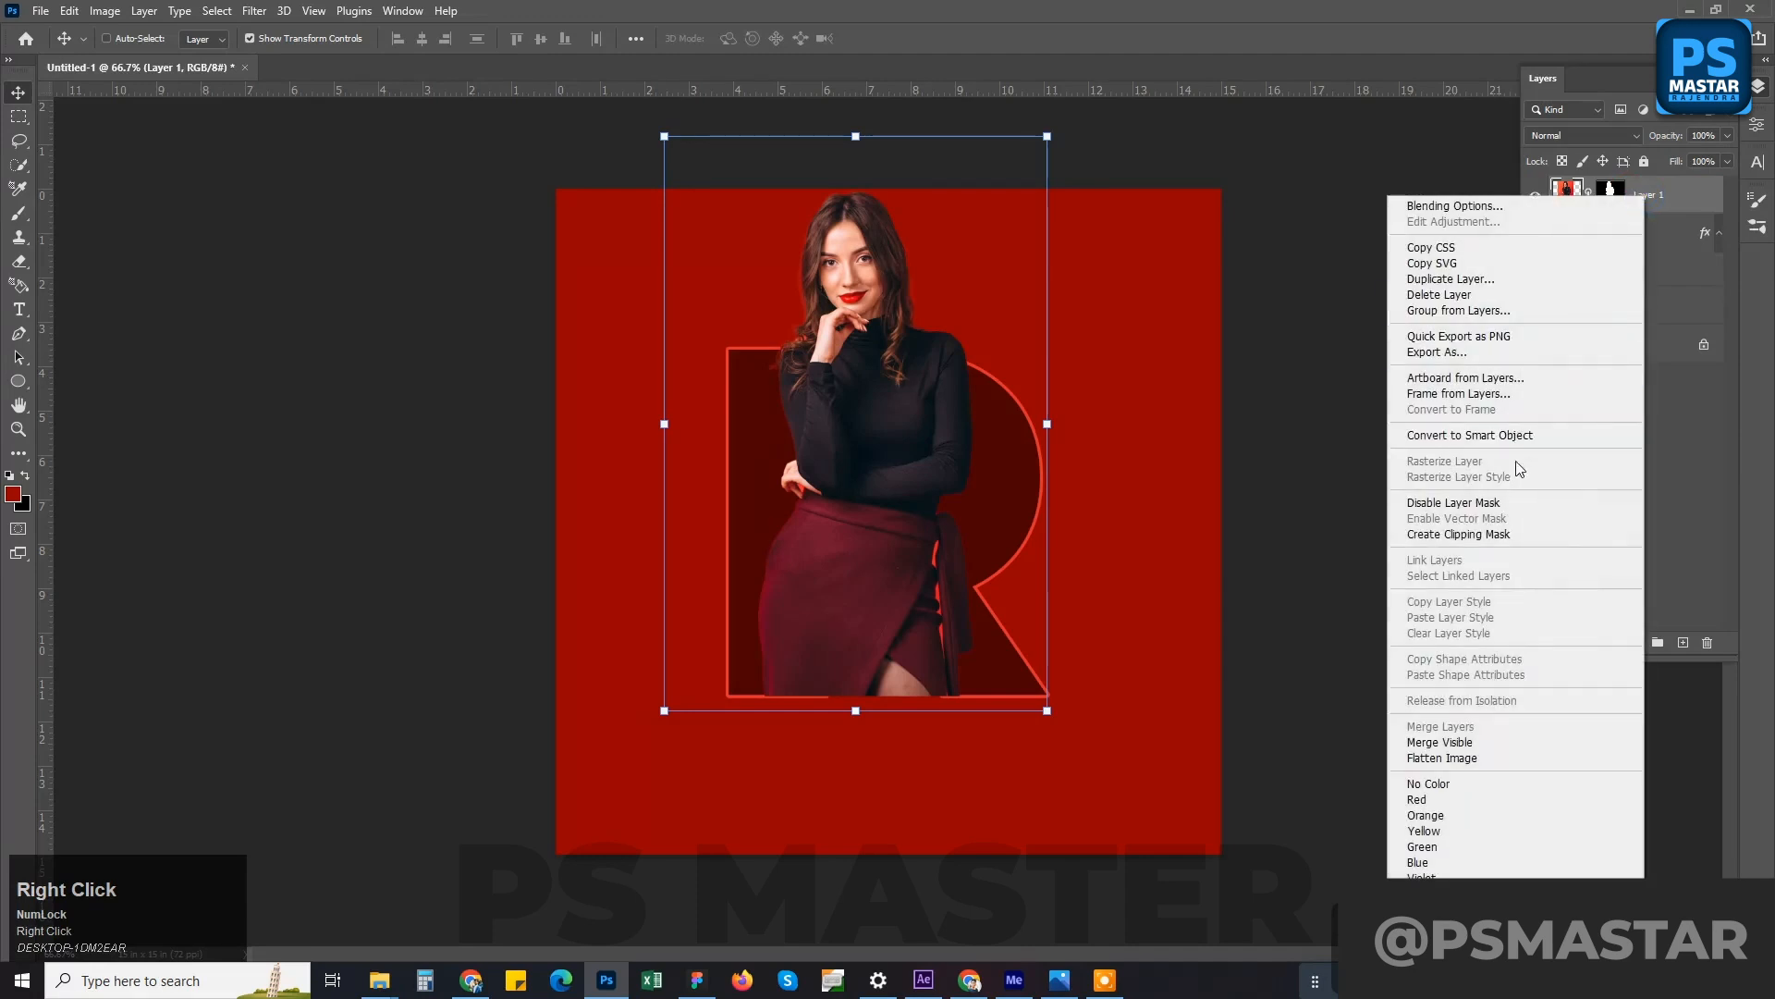
click(1668, 206)
drag(1669, 206, 1682, 641)
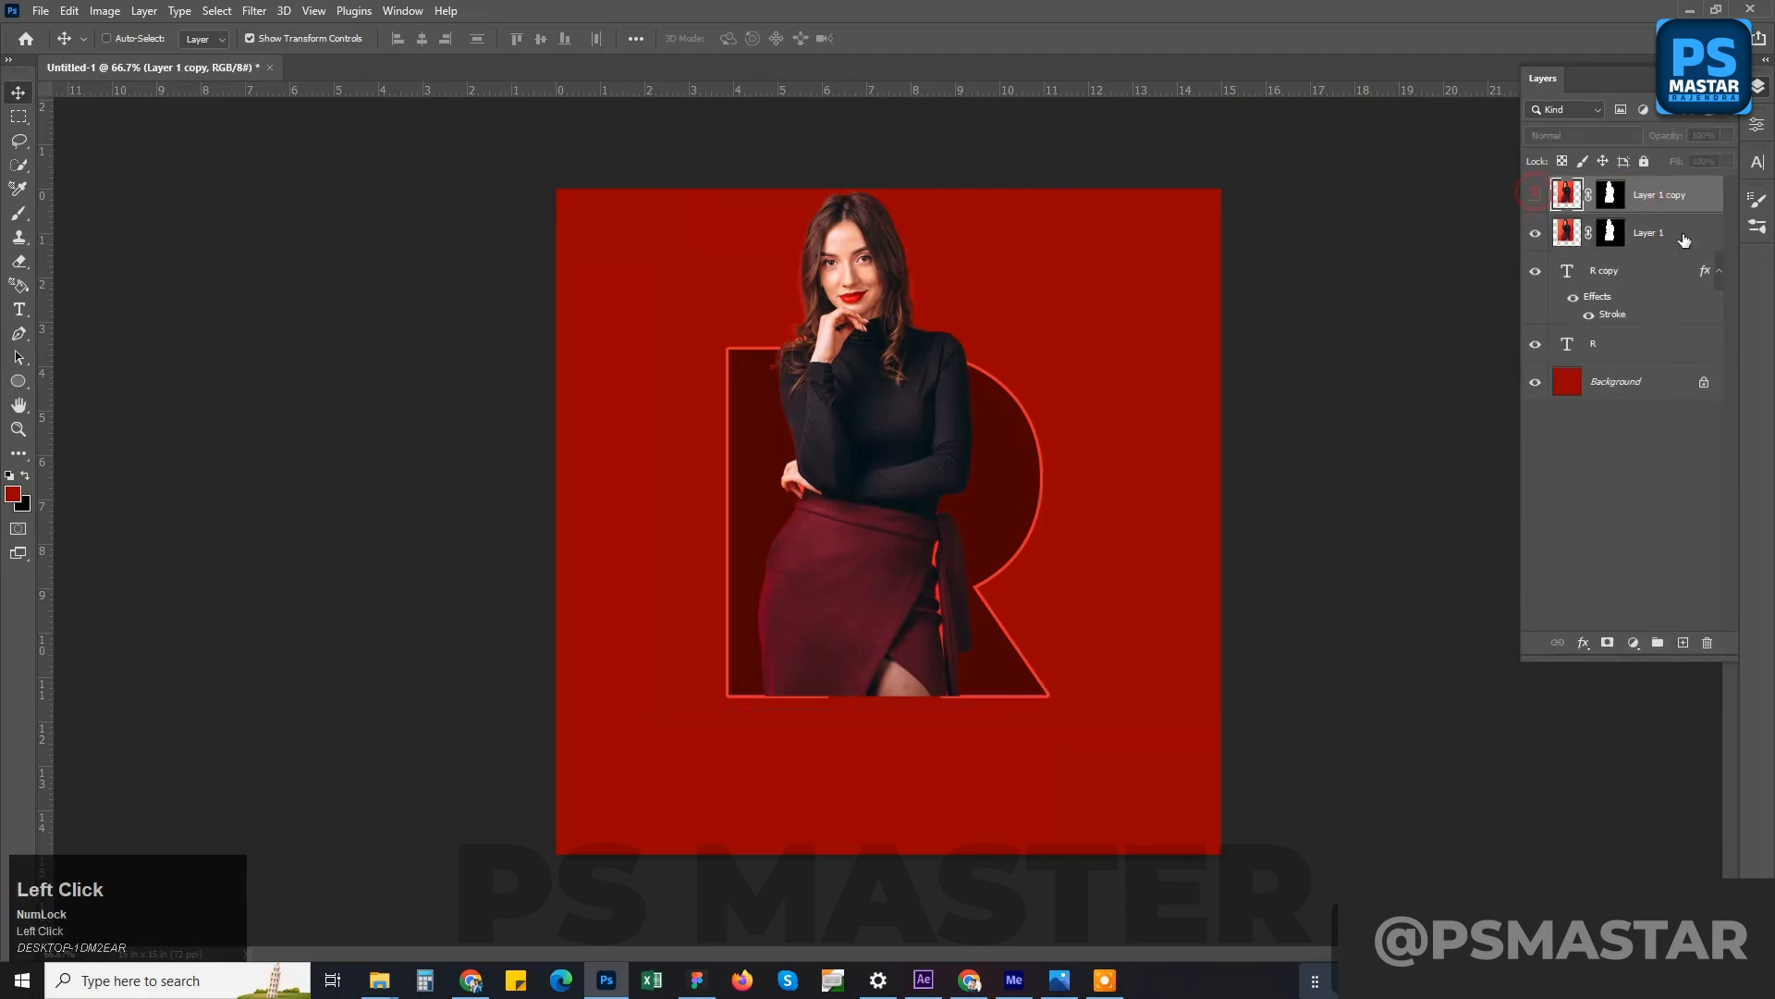
- Clip the original portrait layer to the outlined R layer and show the duplicate portrait again
click(1685, 239)
right_click(1678, 236)
click(1475, 533)
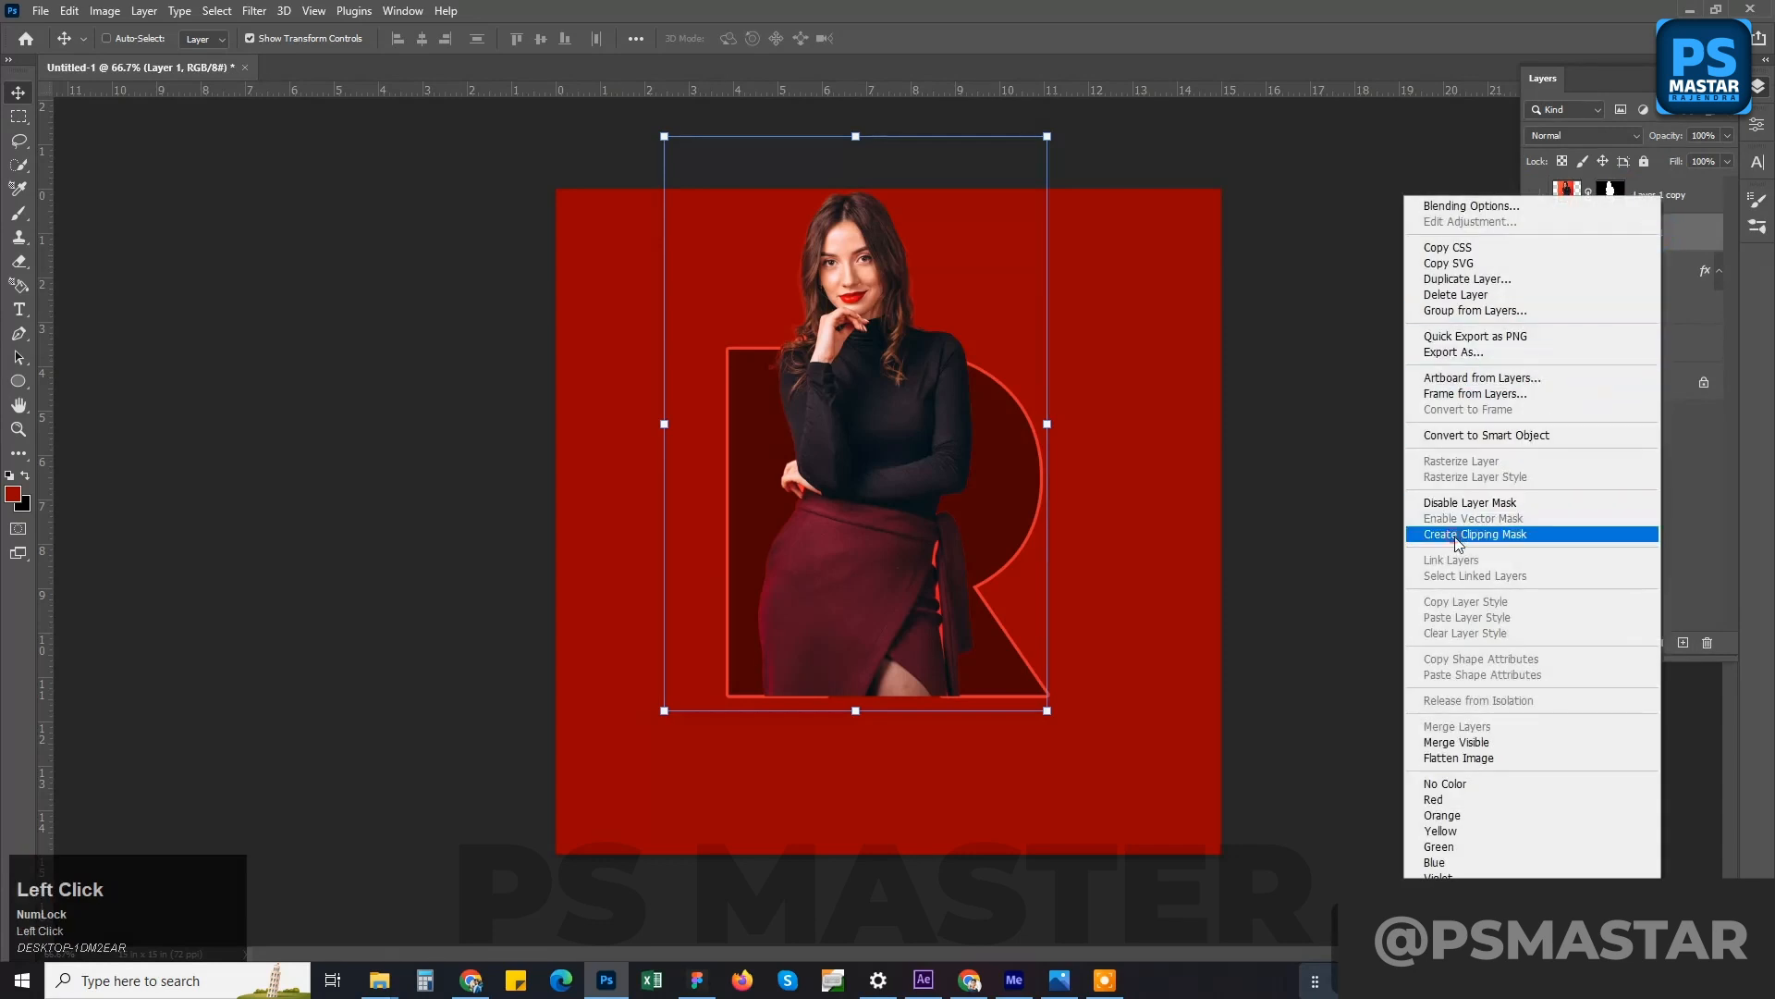
click(1535, 195)
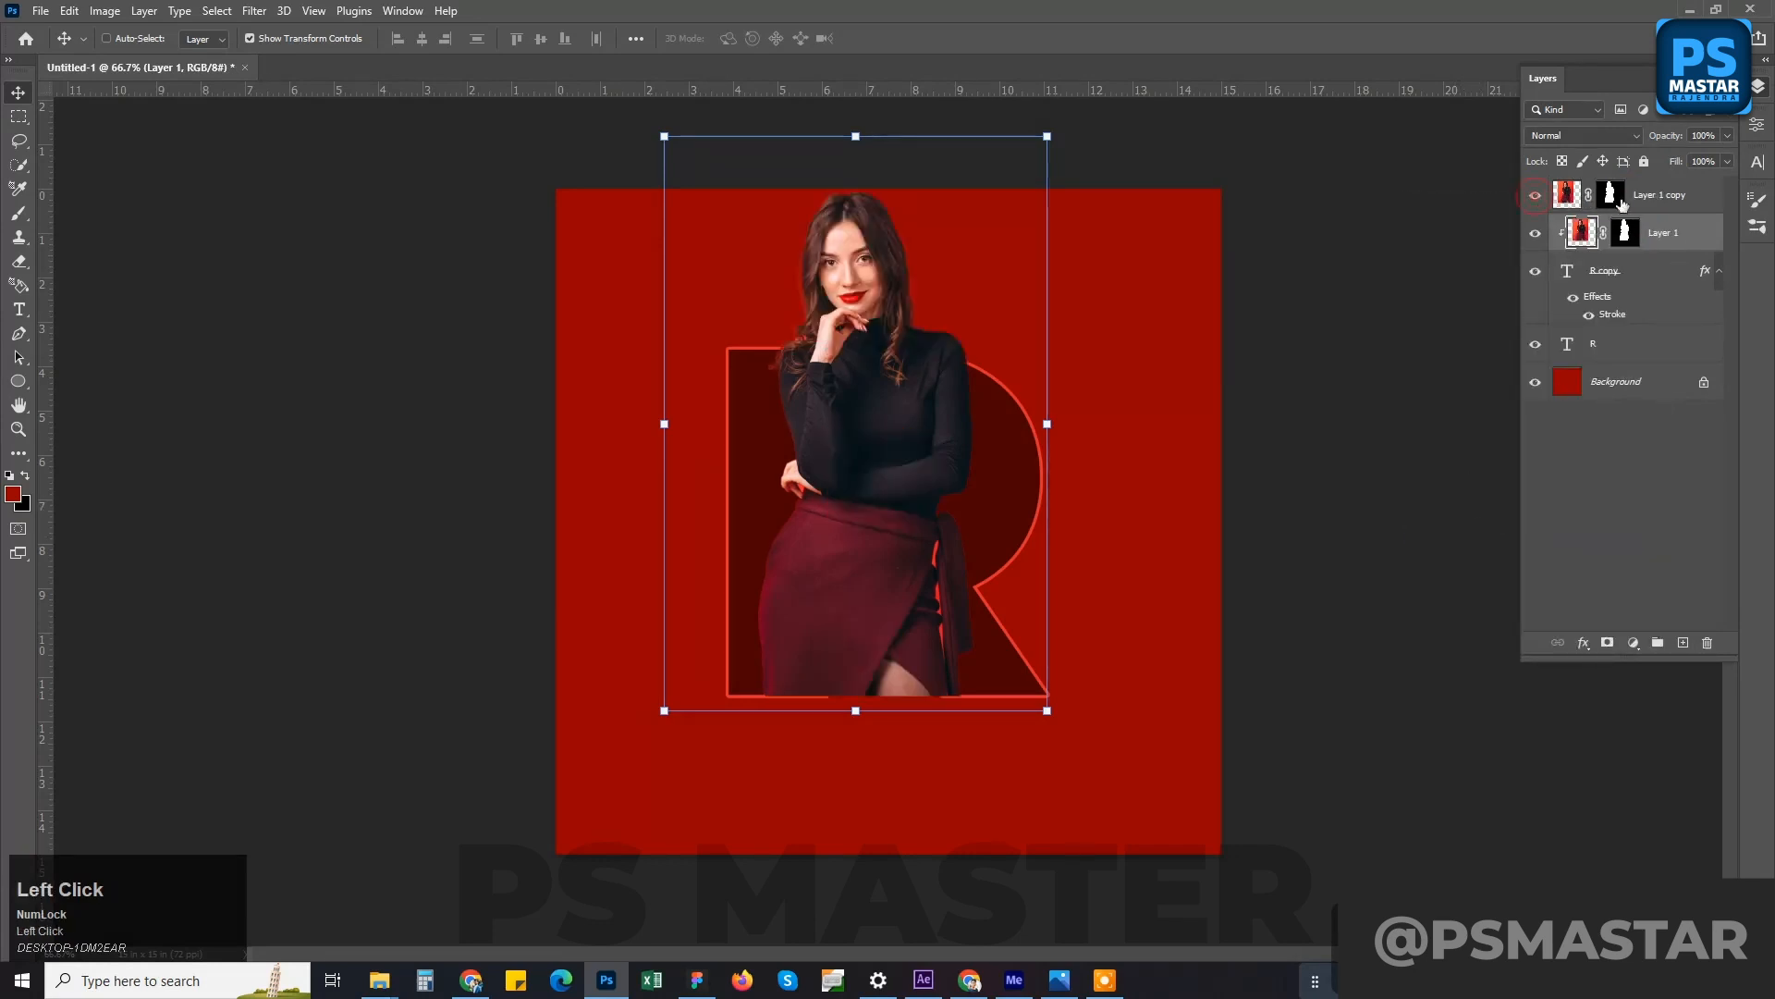
- Try filling the duplicate portrait's layer mask with white and undo the fill
click(1646, 197)
click(1613, 196)
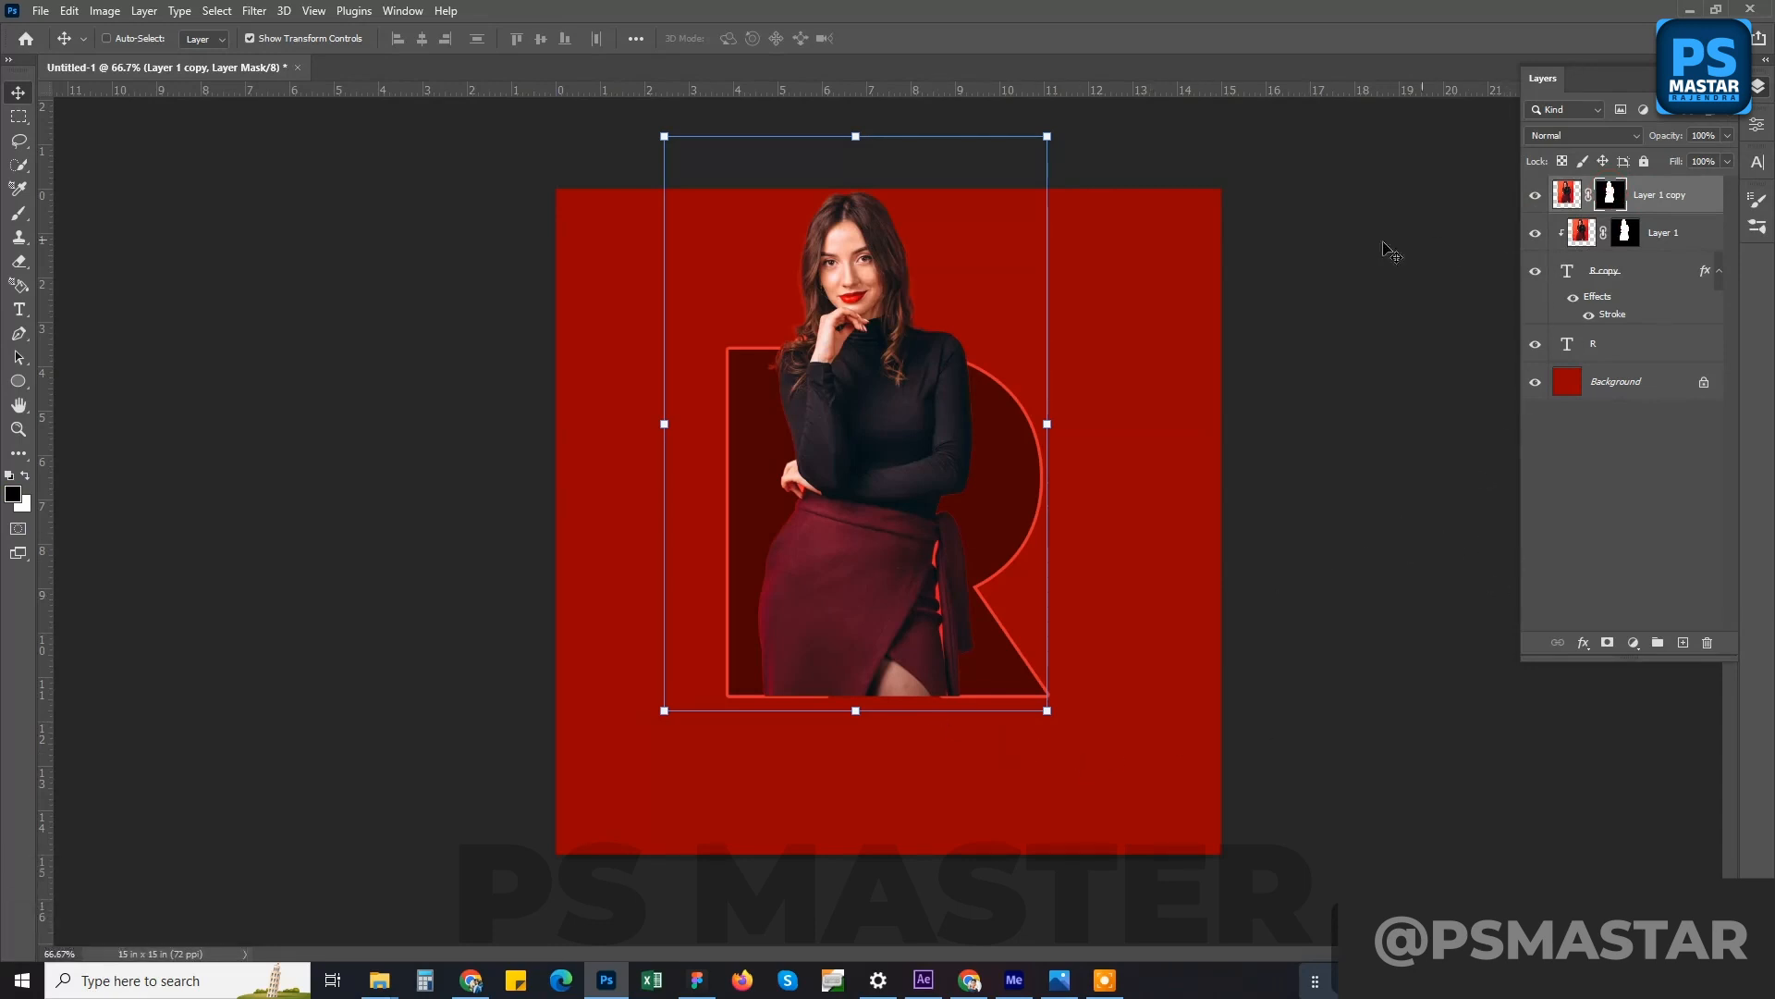
click(26, 476)
click(26, 475)
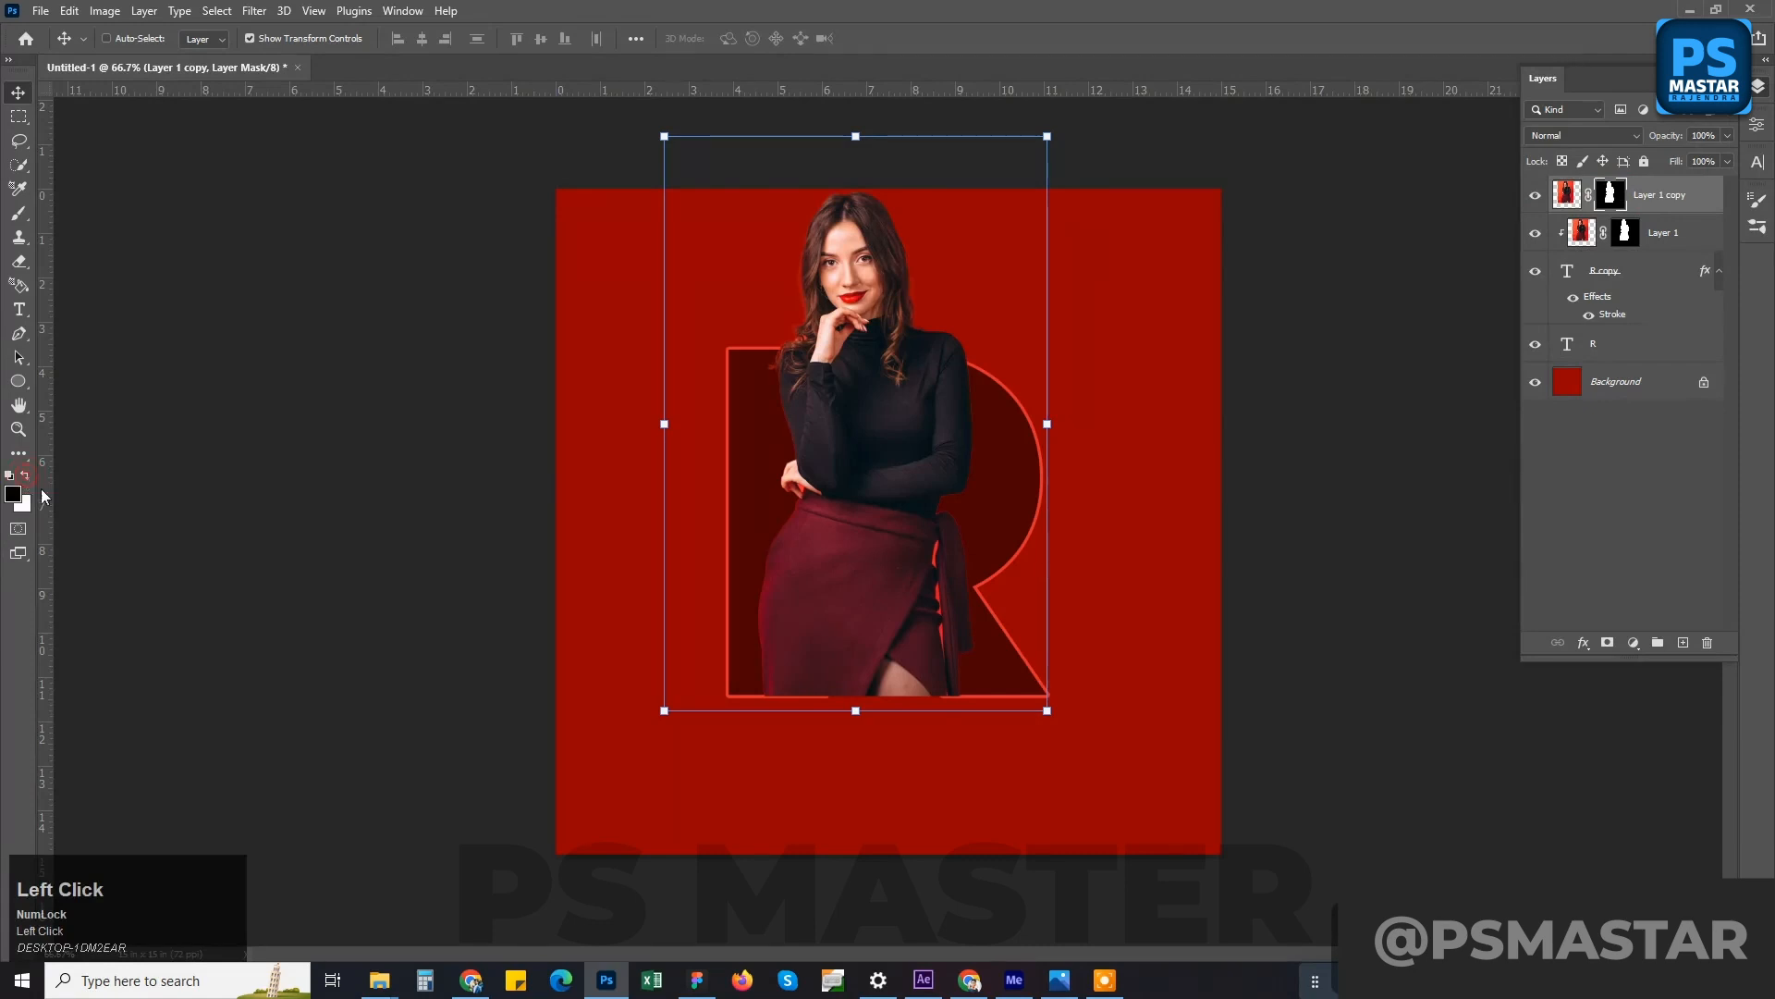
key(ctrl+BackSpace)
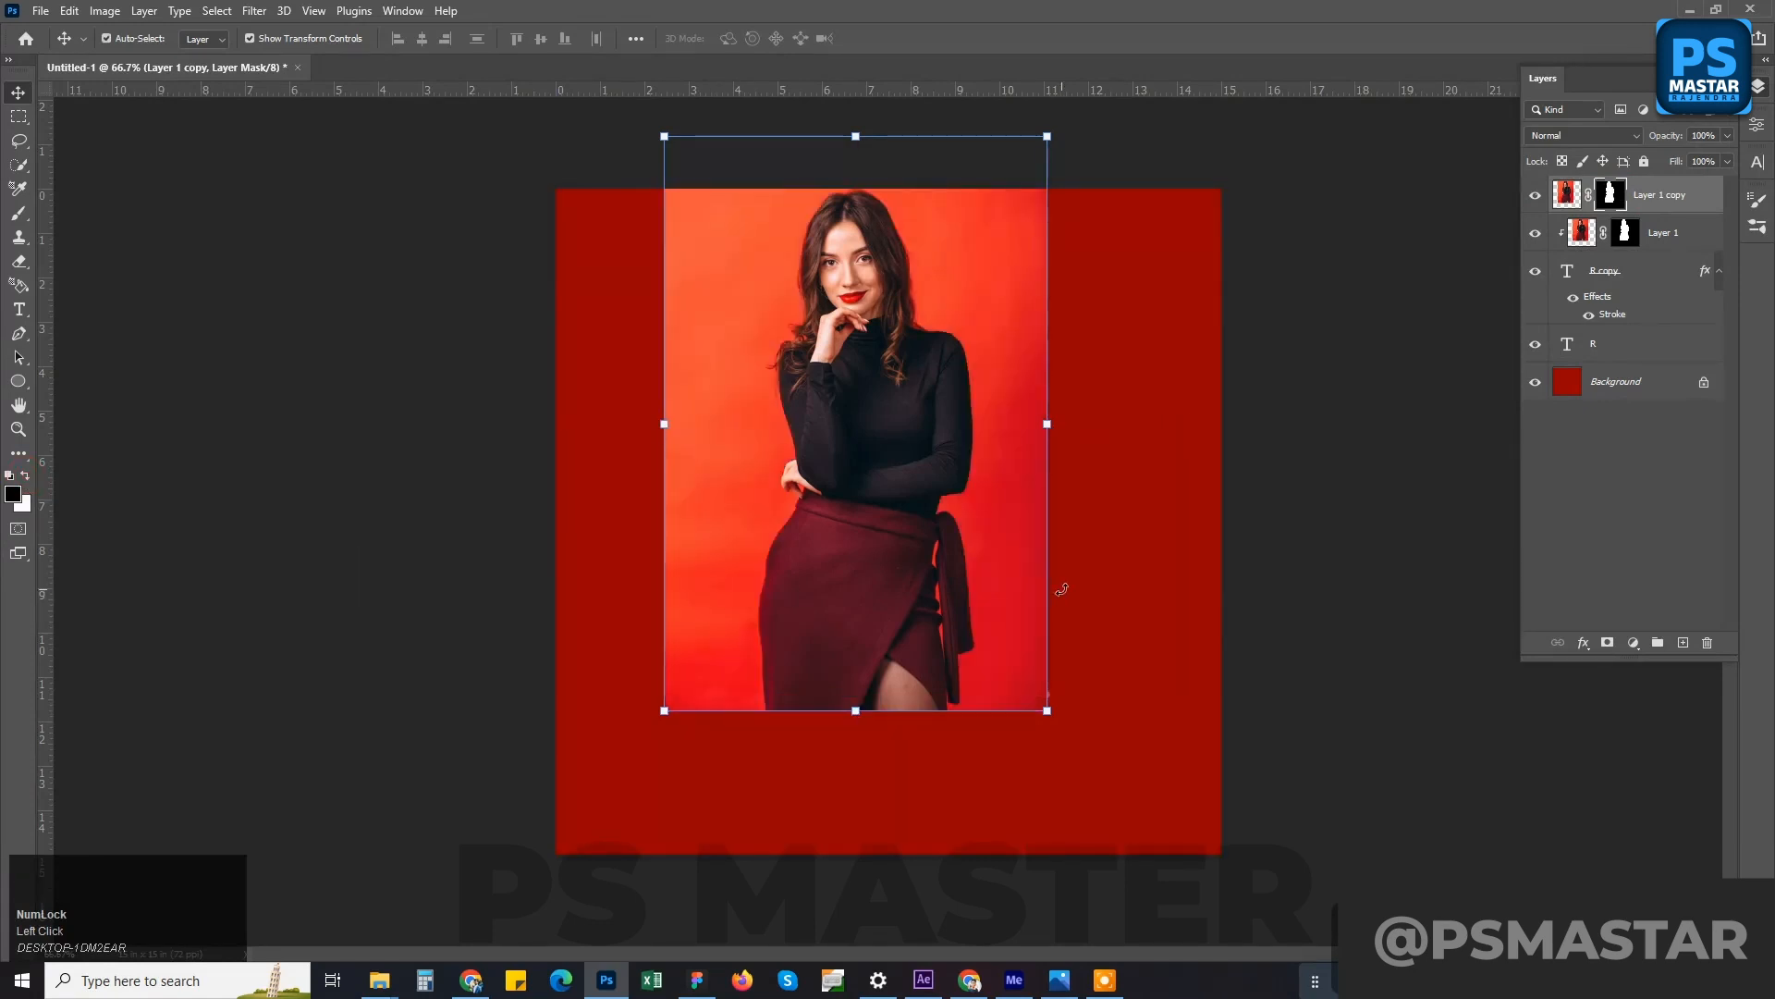
key(ctrl+z)
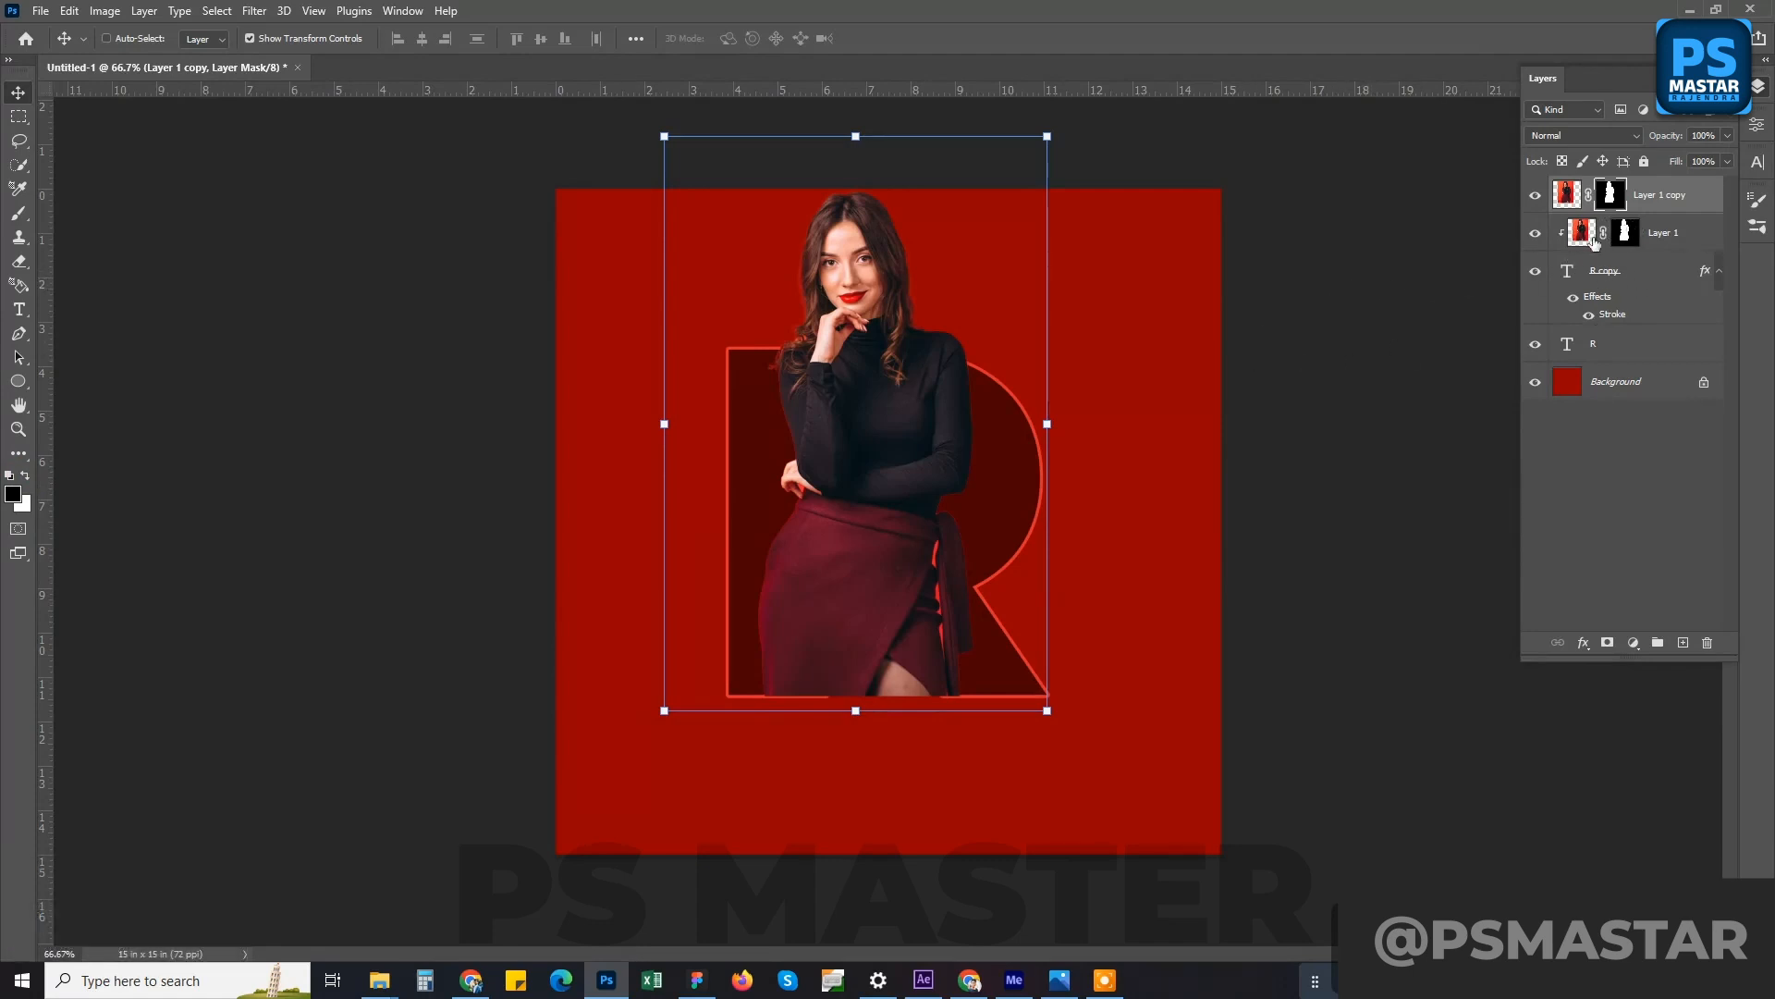
- Paint black on the duplicate portrait's mask over the R's openings with a 124 px brush at 100% hardness
click(1608, 202)
click(18, 212)
right_click(860, 599)
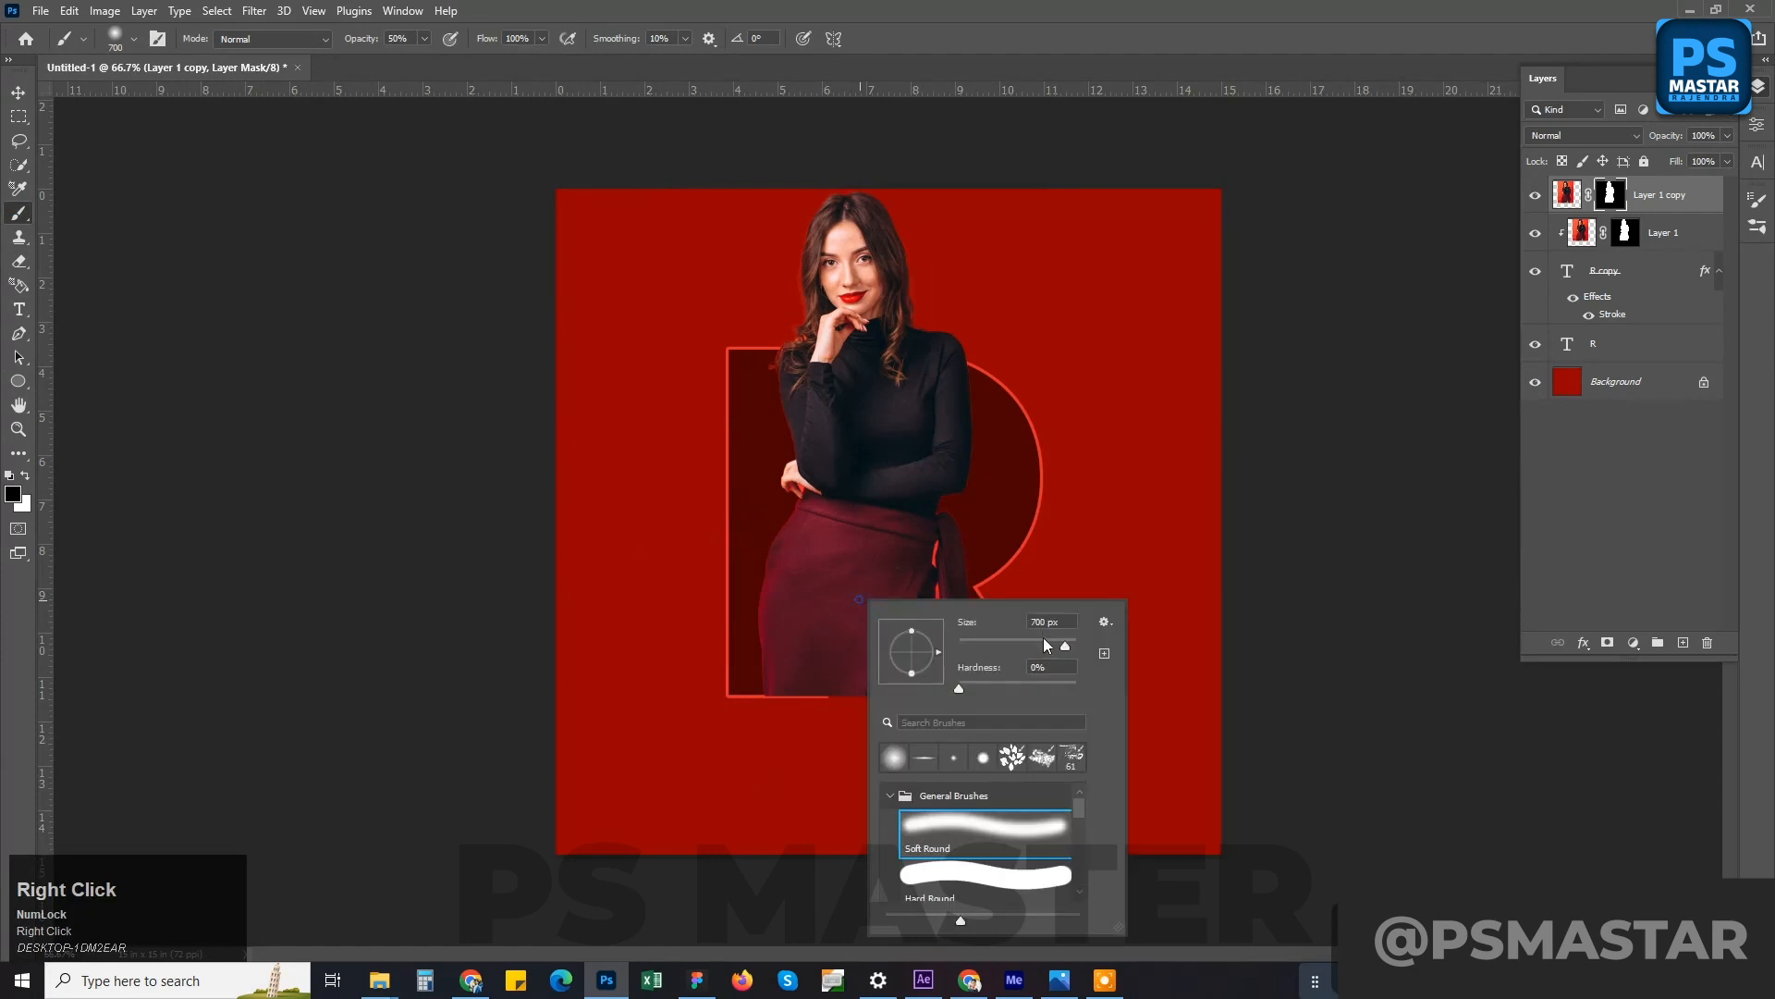
drag(1023, 687, 1094, 690)
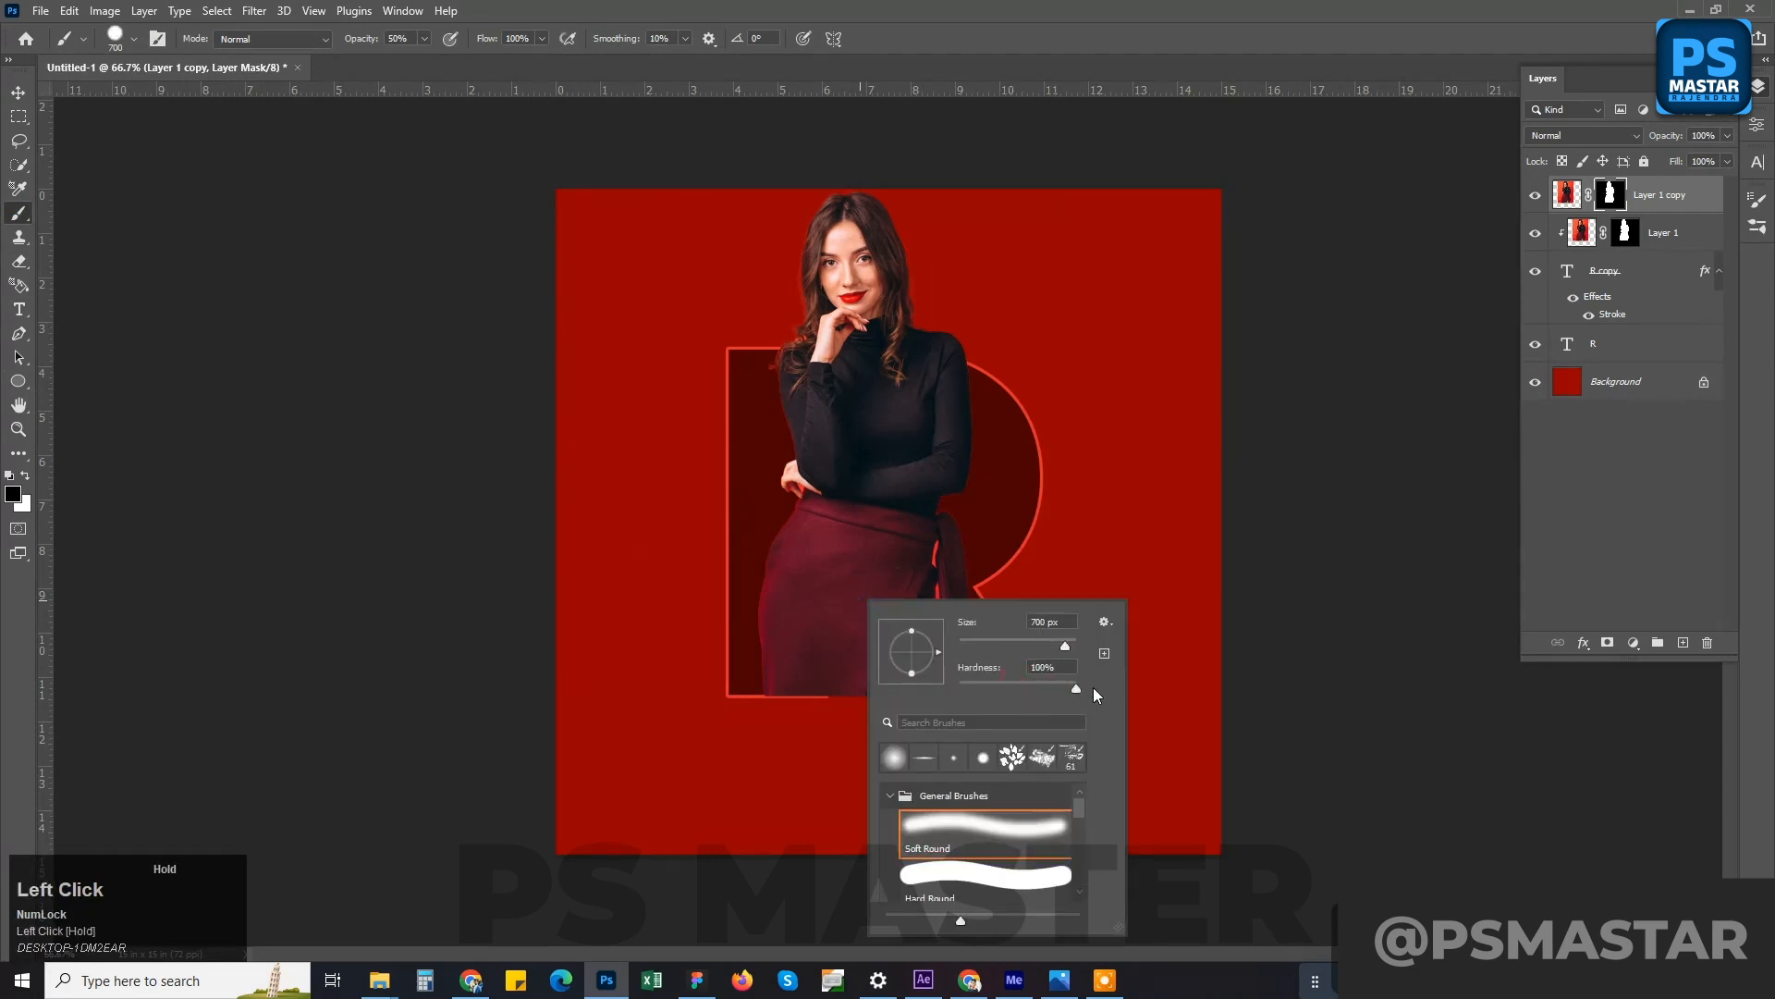
click(1024, 646)
mouse_move(570, 663)
mouse_down()
mouse_move(1003, 672)
mouse_move(820, 672)
mouse_move(846, 650)
mouse_move(1136, 629)
mouse_move(860, 612)
mouse_move(1076, 573)
mouse_move(1013, 680)
mouse_move(984, 687)
mouse_move(1035, 699)
mouse_move(1114, 668)
mouse_move(934, 568)
mouse_move(951, 536)
mouse_move(652, 533)
mouse_move(780, 480)
mouse_move(781, 449)
mouse_move(978, 451)
mouse_move(757, 452)
mouse_move(981, 452)
mouse_move(882, 459)
mouse_move(1031, 471)
mouse_move(882, 472)
mouse_move(969, 499)
mouse_move(824, 462)
mouse_move(895, 579)
mouse_move(828, 505)
mouse_move(888, 467)
mouse_up()
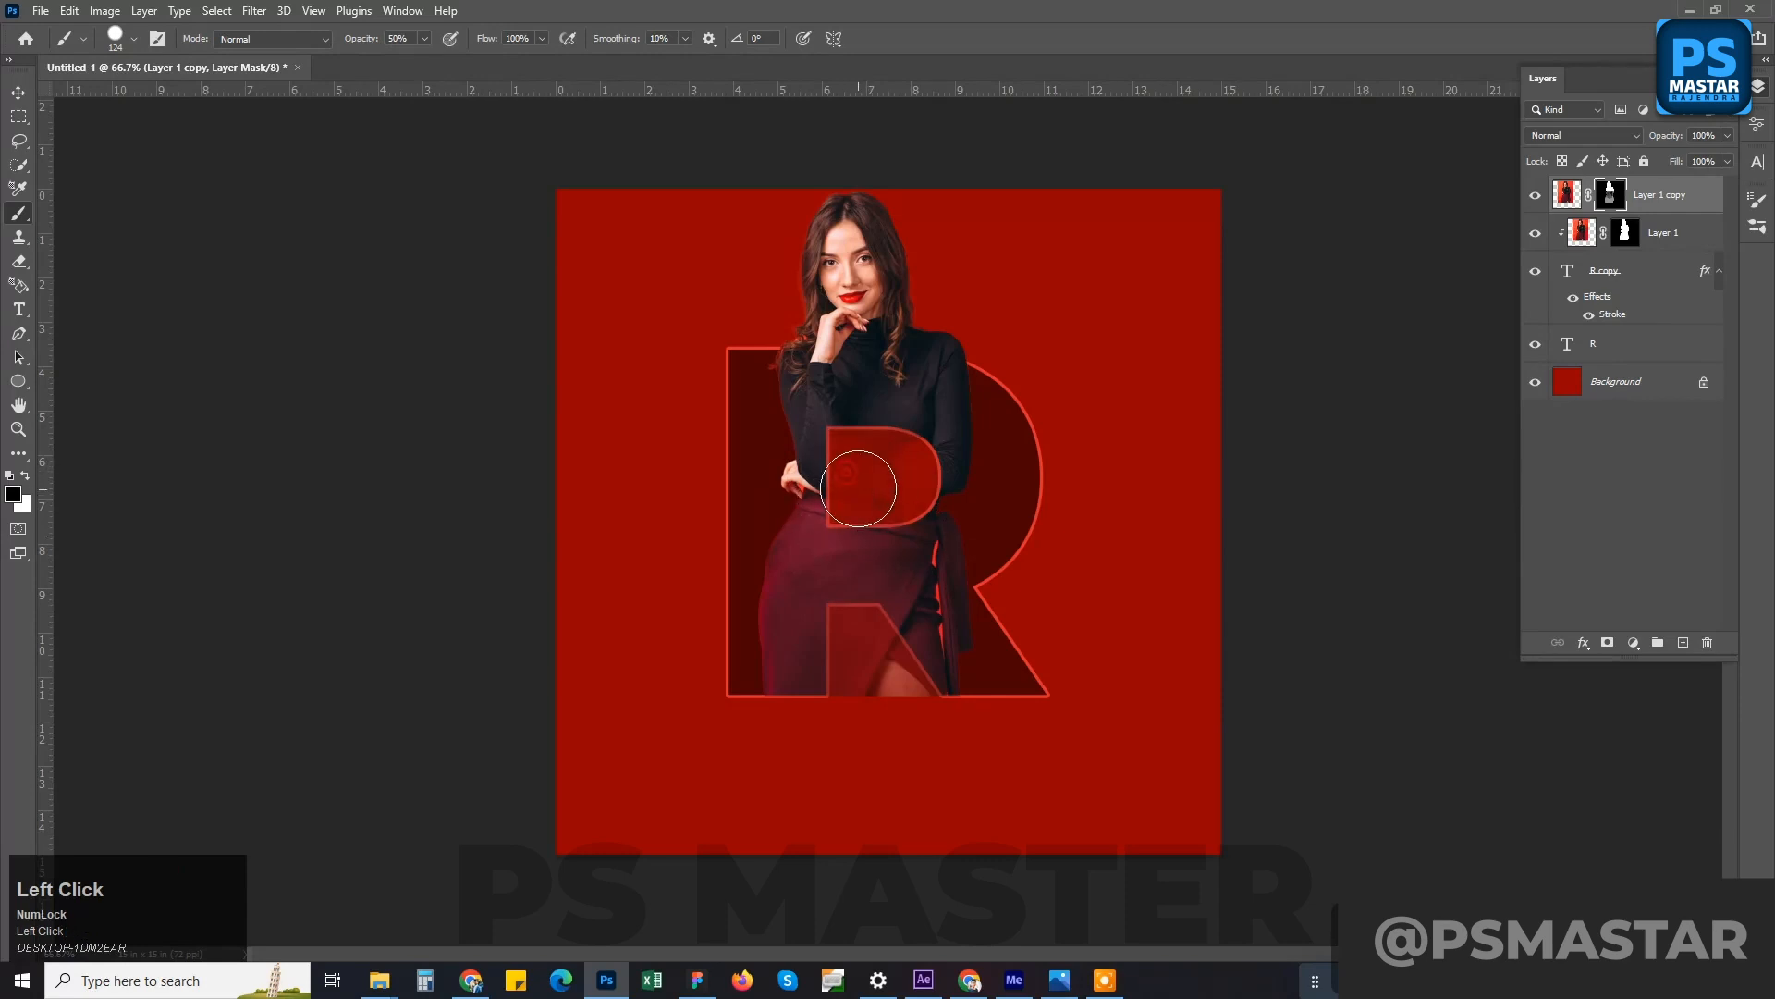
- Set the brush opacity to 100% and mask out the duplicate portrait's lower body in and around the R's openings
click(430, 40)
drag(475, 71, 527, 73)
mouse_move(908, 493)
mouse_down()
mouse_move(874, 524)
mouse_move(823, 459)
mouse_move(938, 476)
mouse_move(861, 526)
mouse_move(812, 591)
mouse_move(720, 644)
mouse_move(1063, 650)
mouse_move(937, 702)
mouse_move(564, 684)
mouse_move(879, 605)
mouse_up()
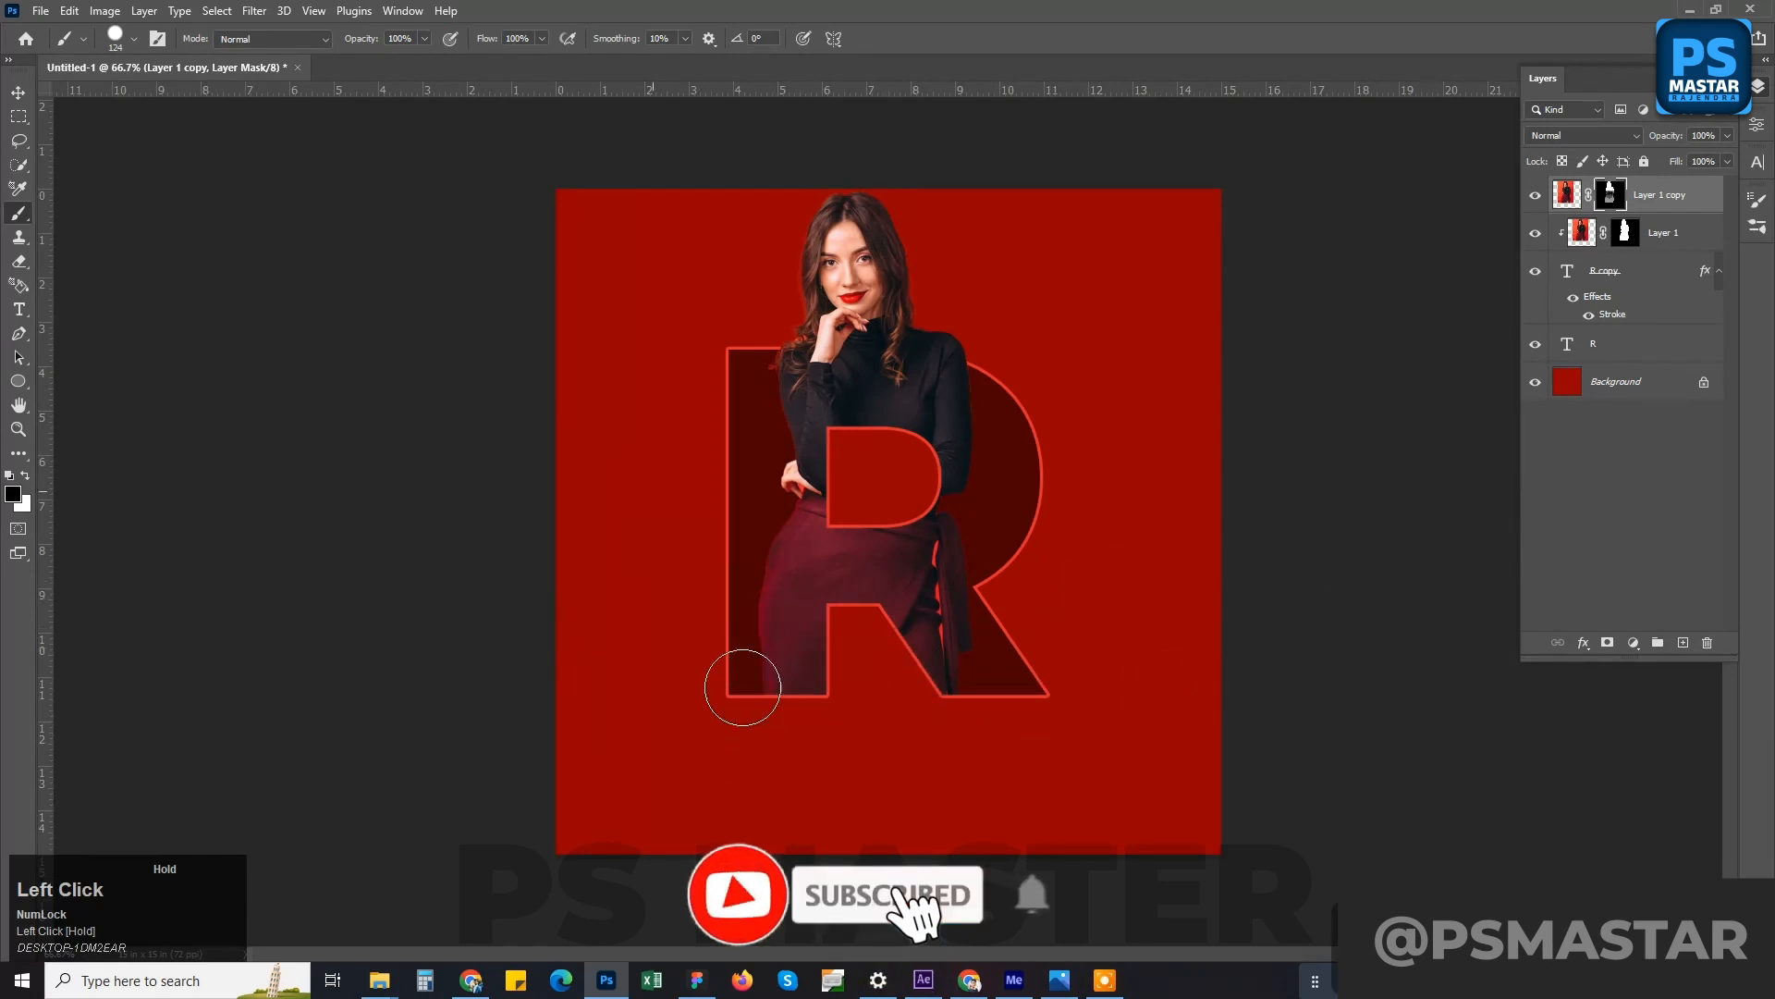
drag(792, 724, 1095, 652)
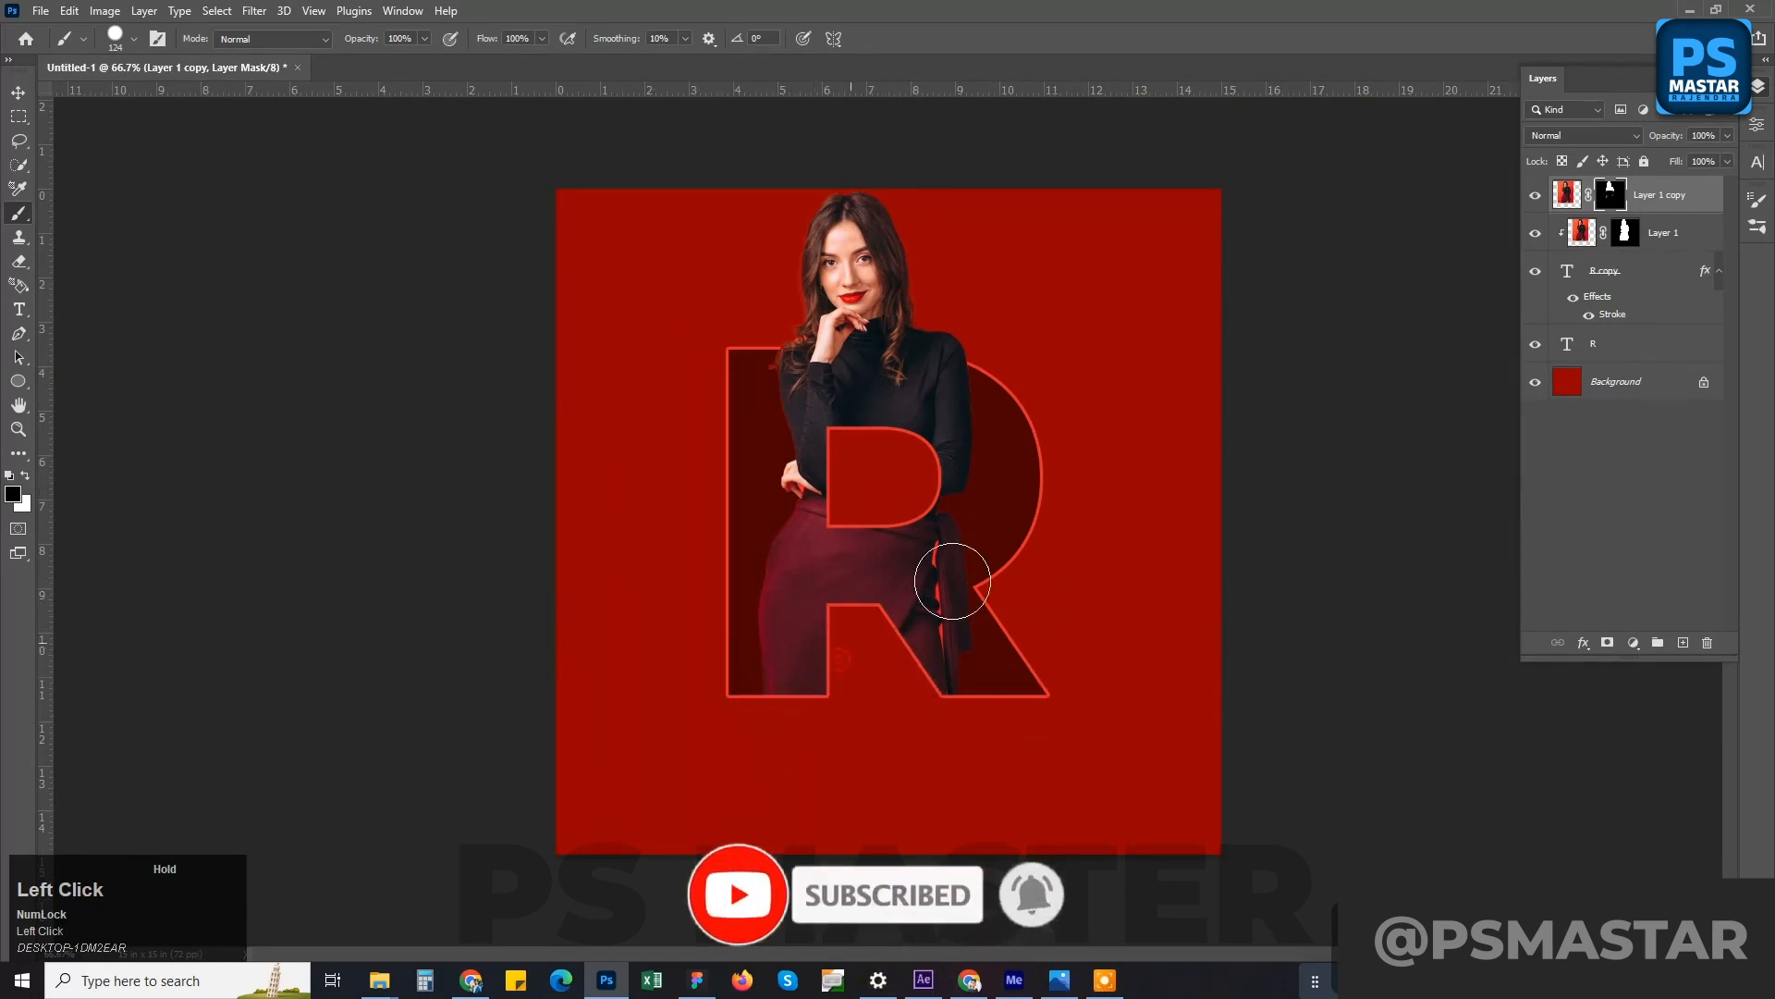
drag(952, 581, 1032, 567)
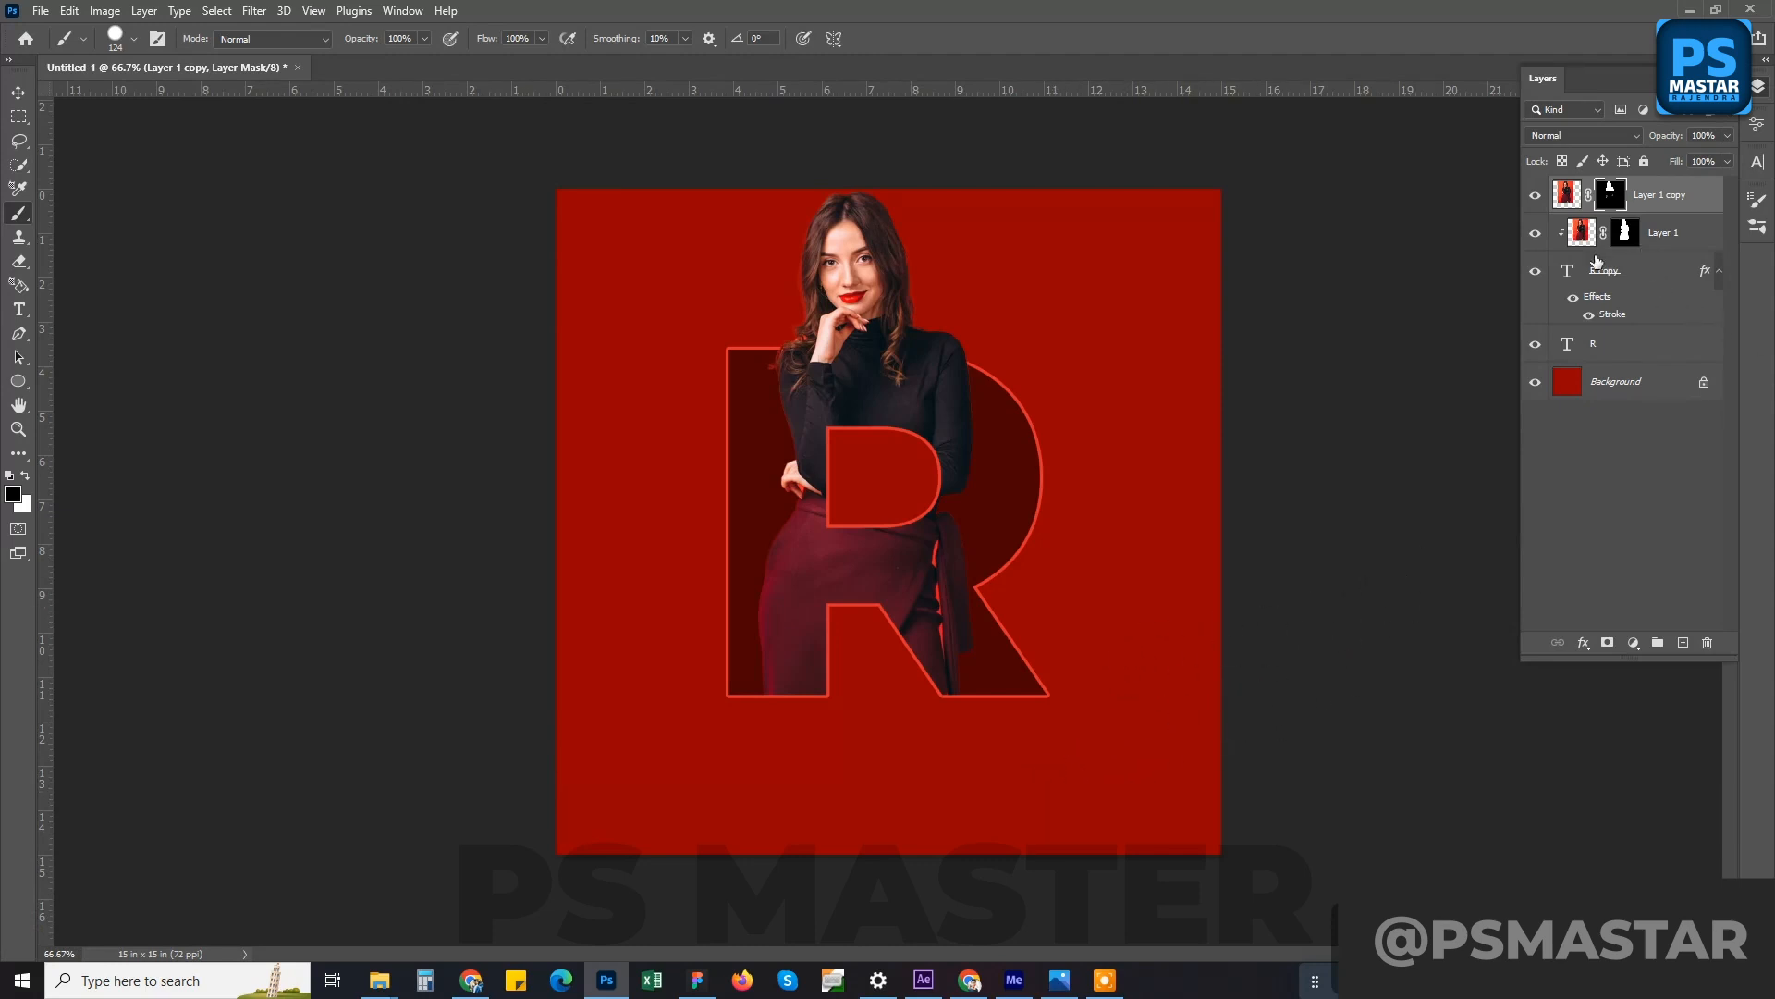
click(19, 309)
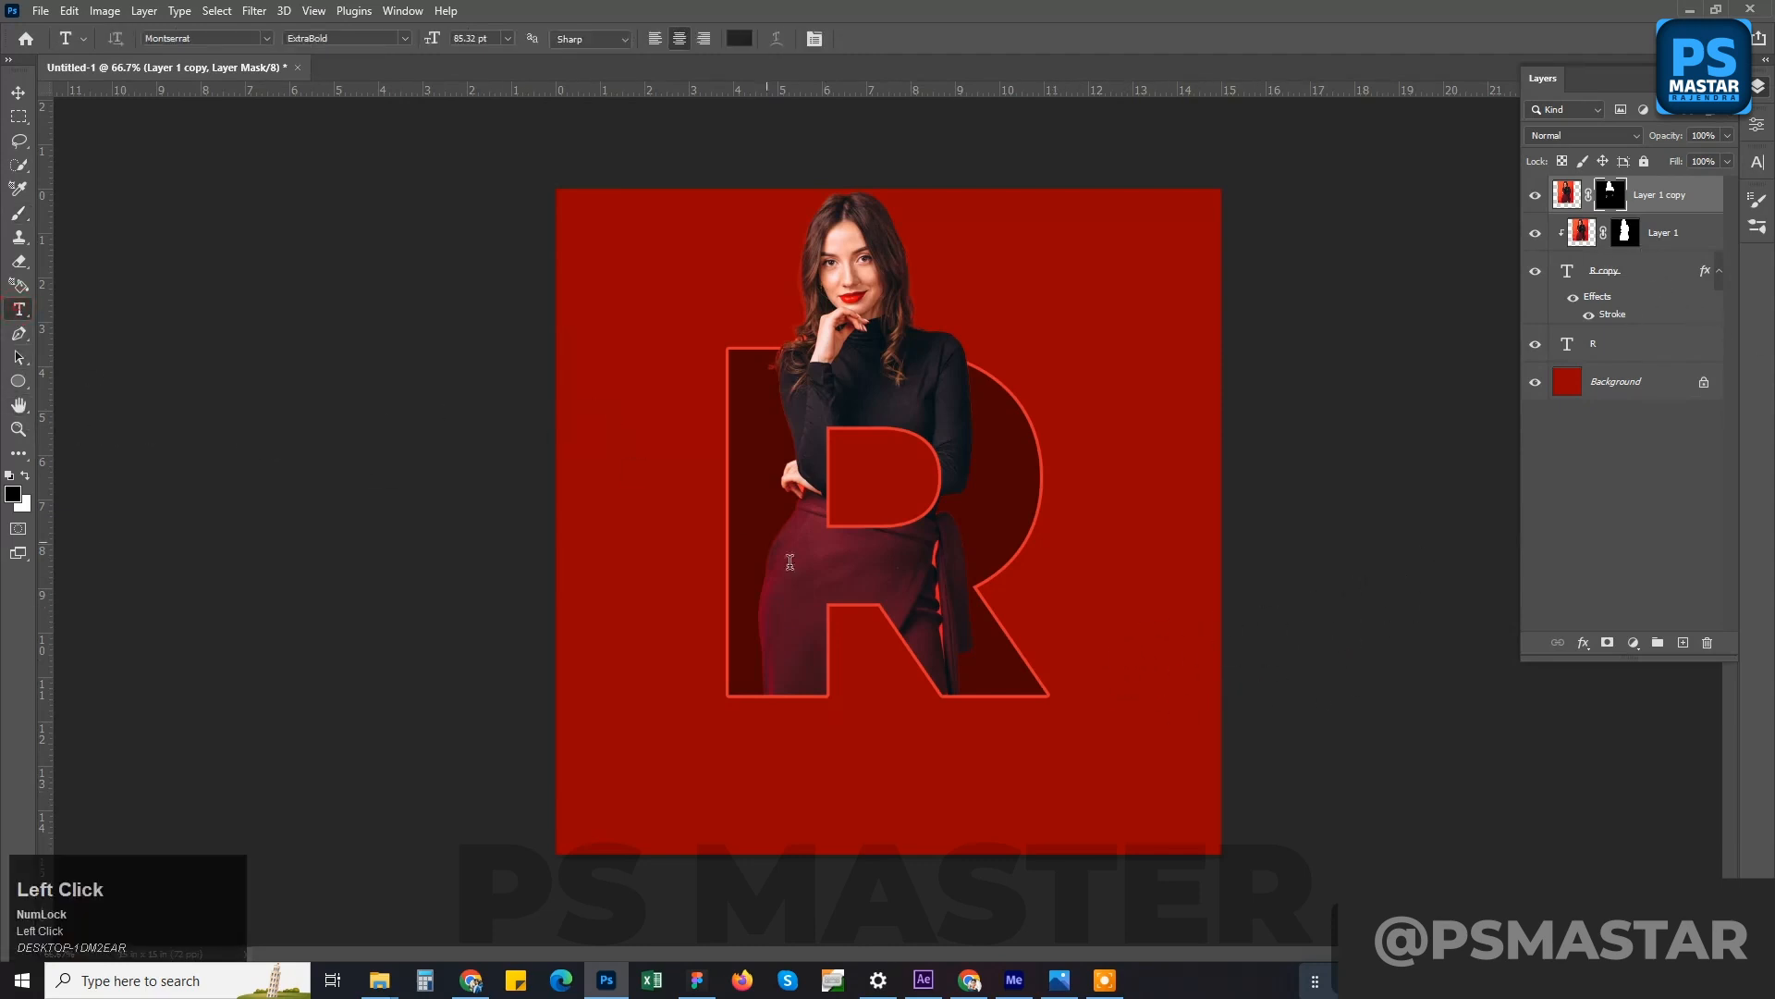
click(813, 789)
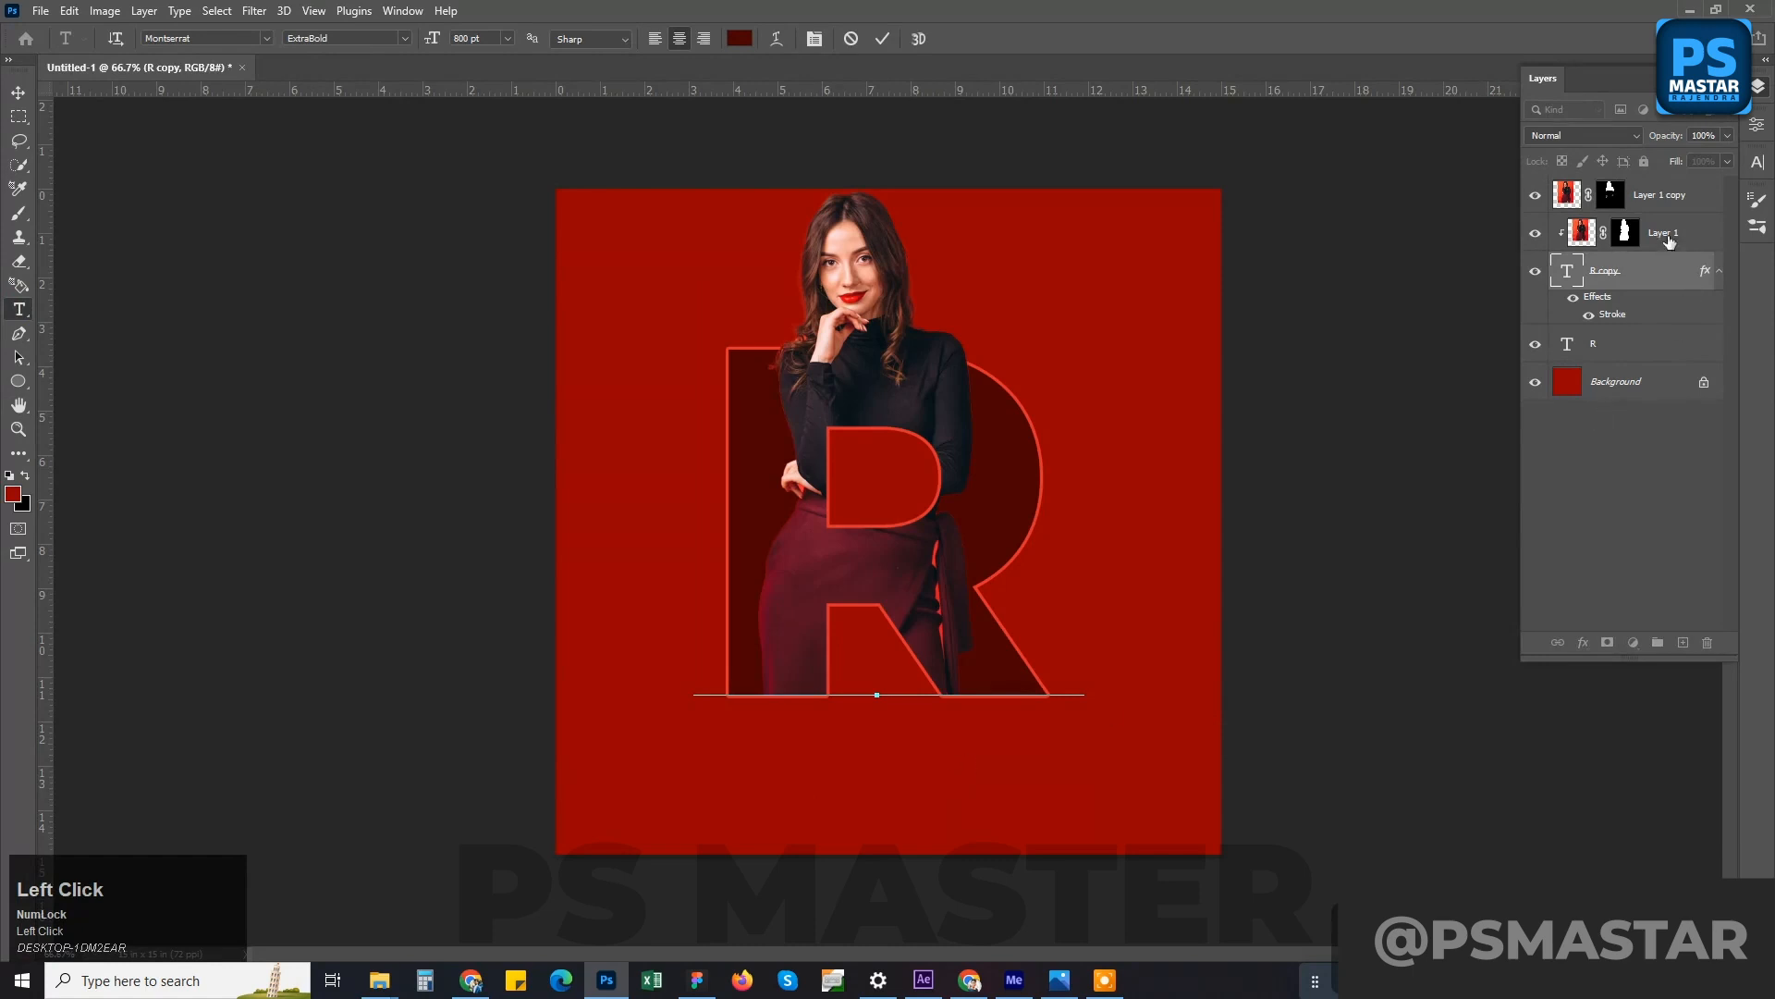
click(1630, 278)
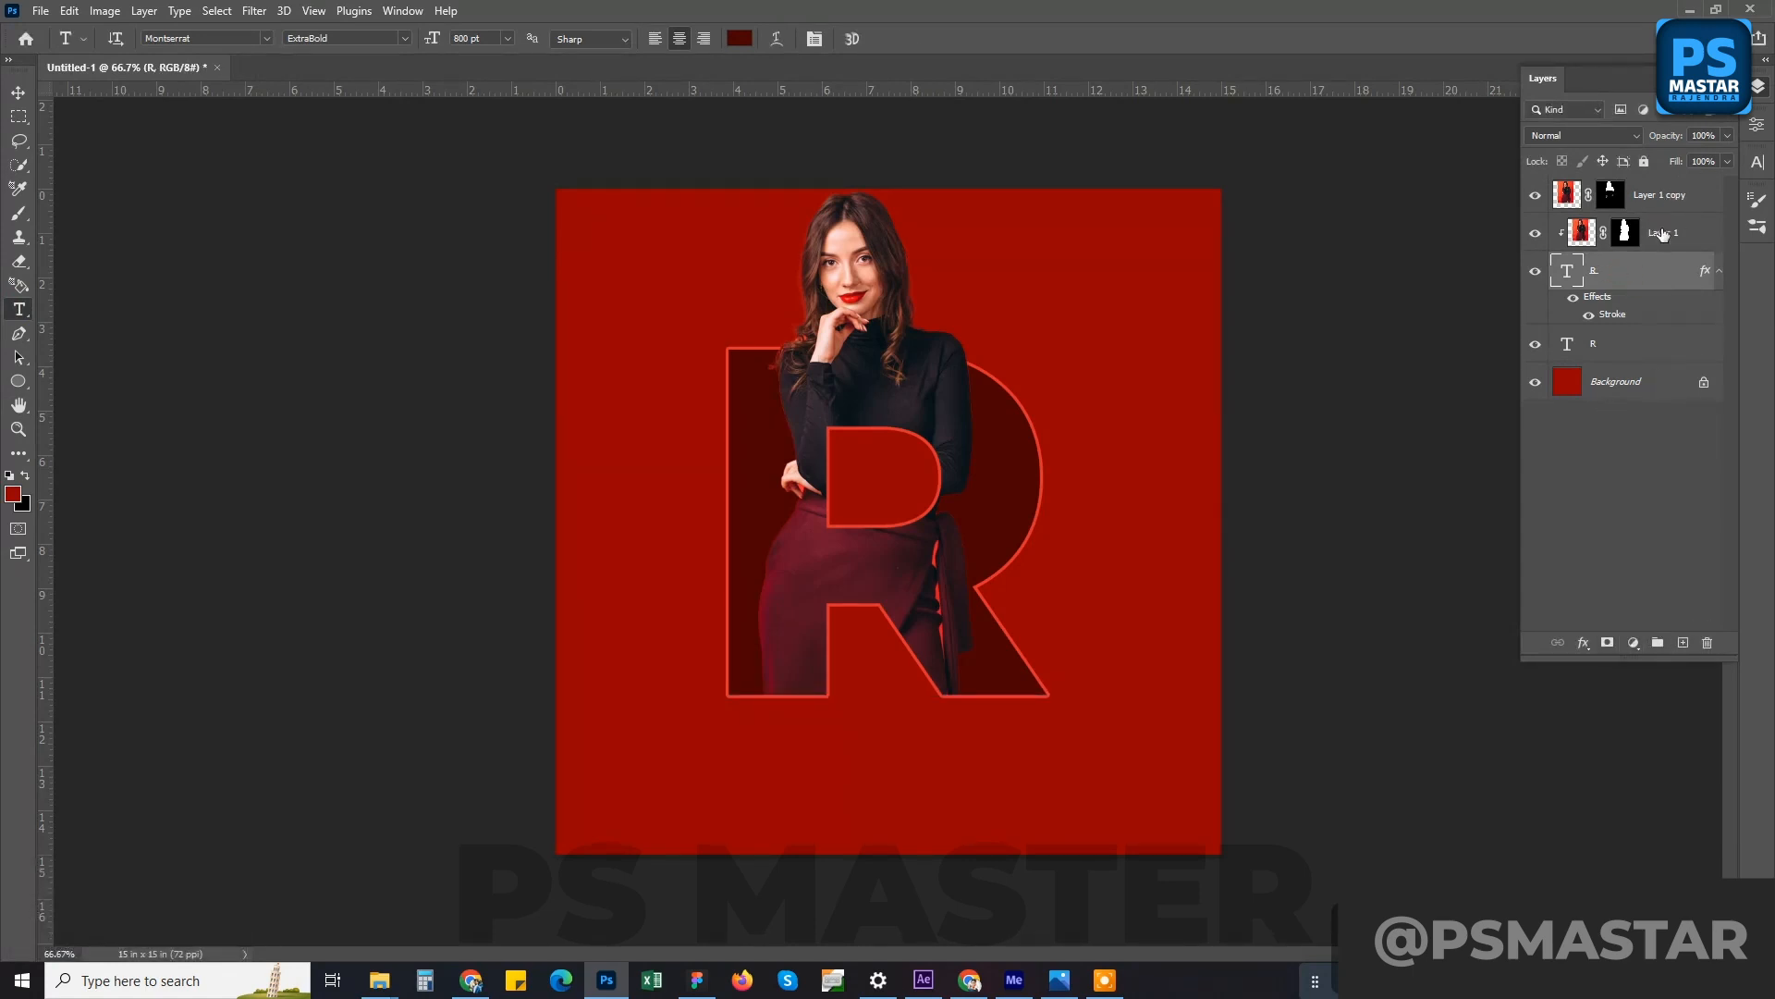
- Lock the outlined R text layer completely and add a new empty layer above the duplicate portrait
click(1645, 162)
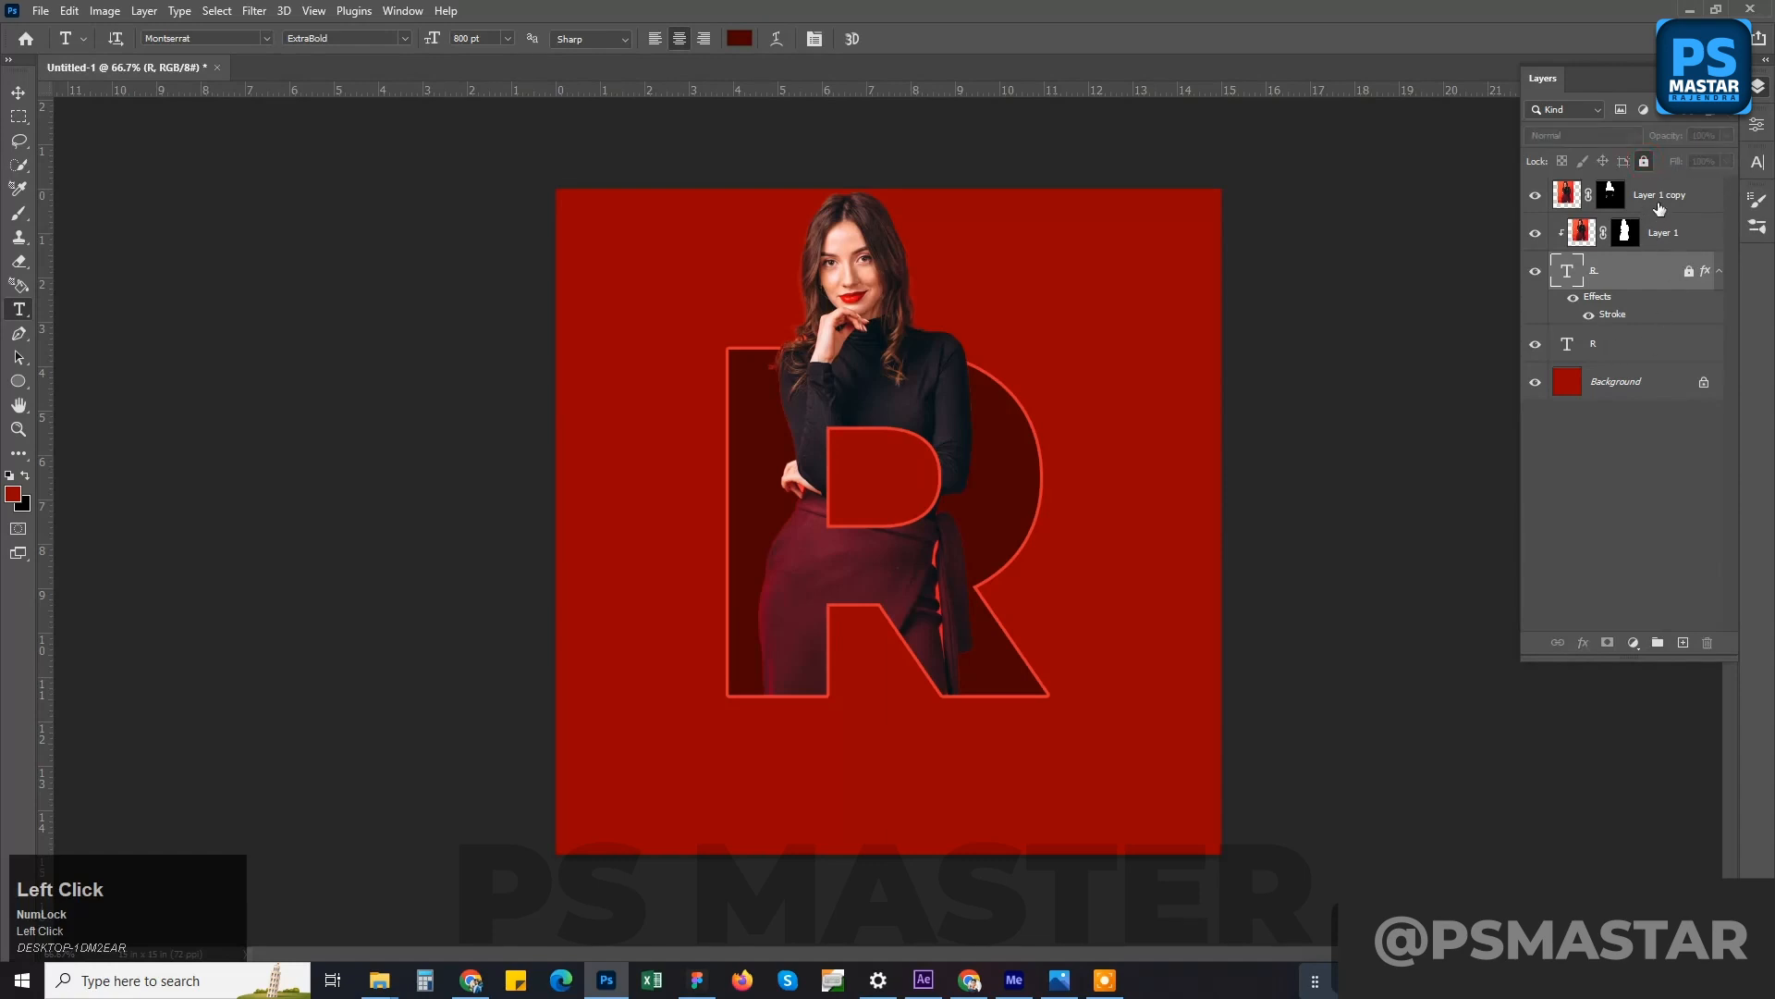
click(1659, 208)
click(1683, 641)
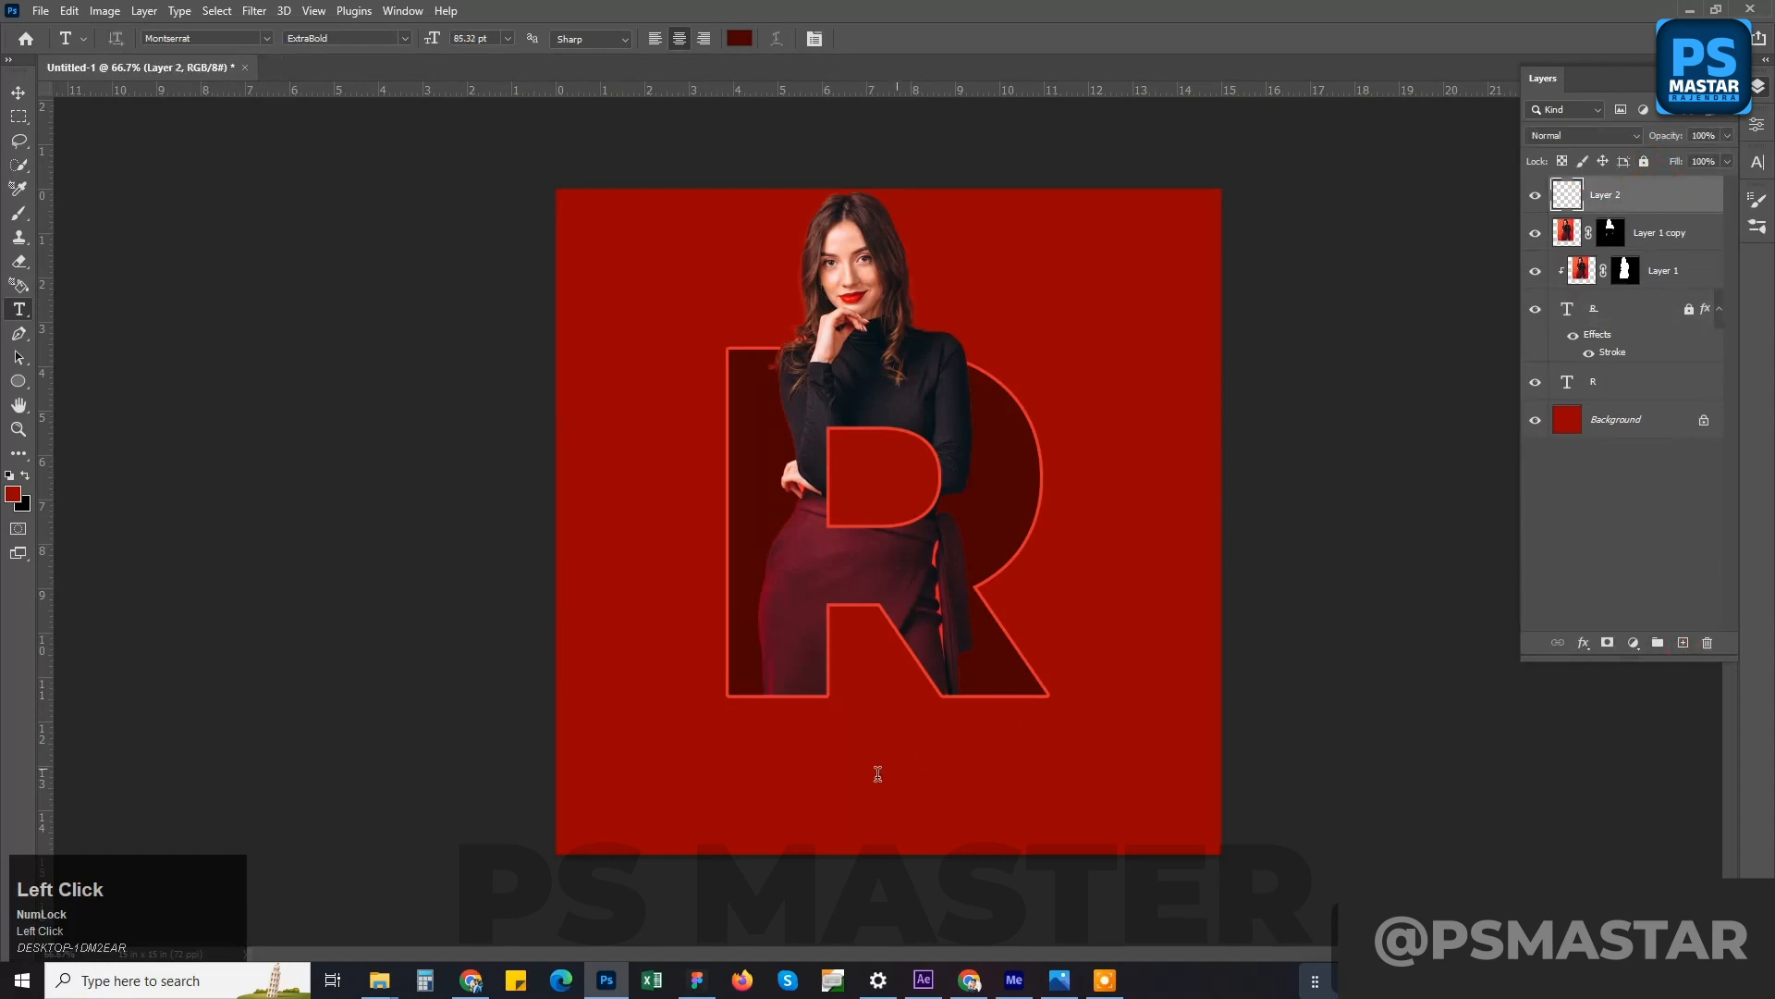
- Add a new text layer reading "Text" in the empty red area near the canvas's upper-right corner
click(786, 812)
click(860, 370)
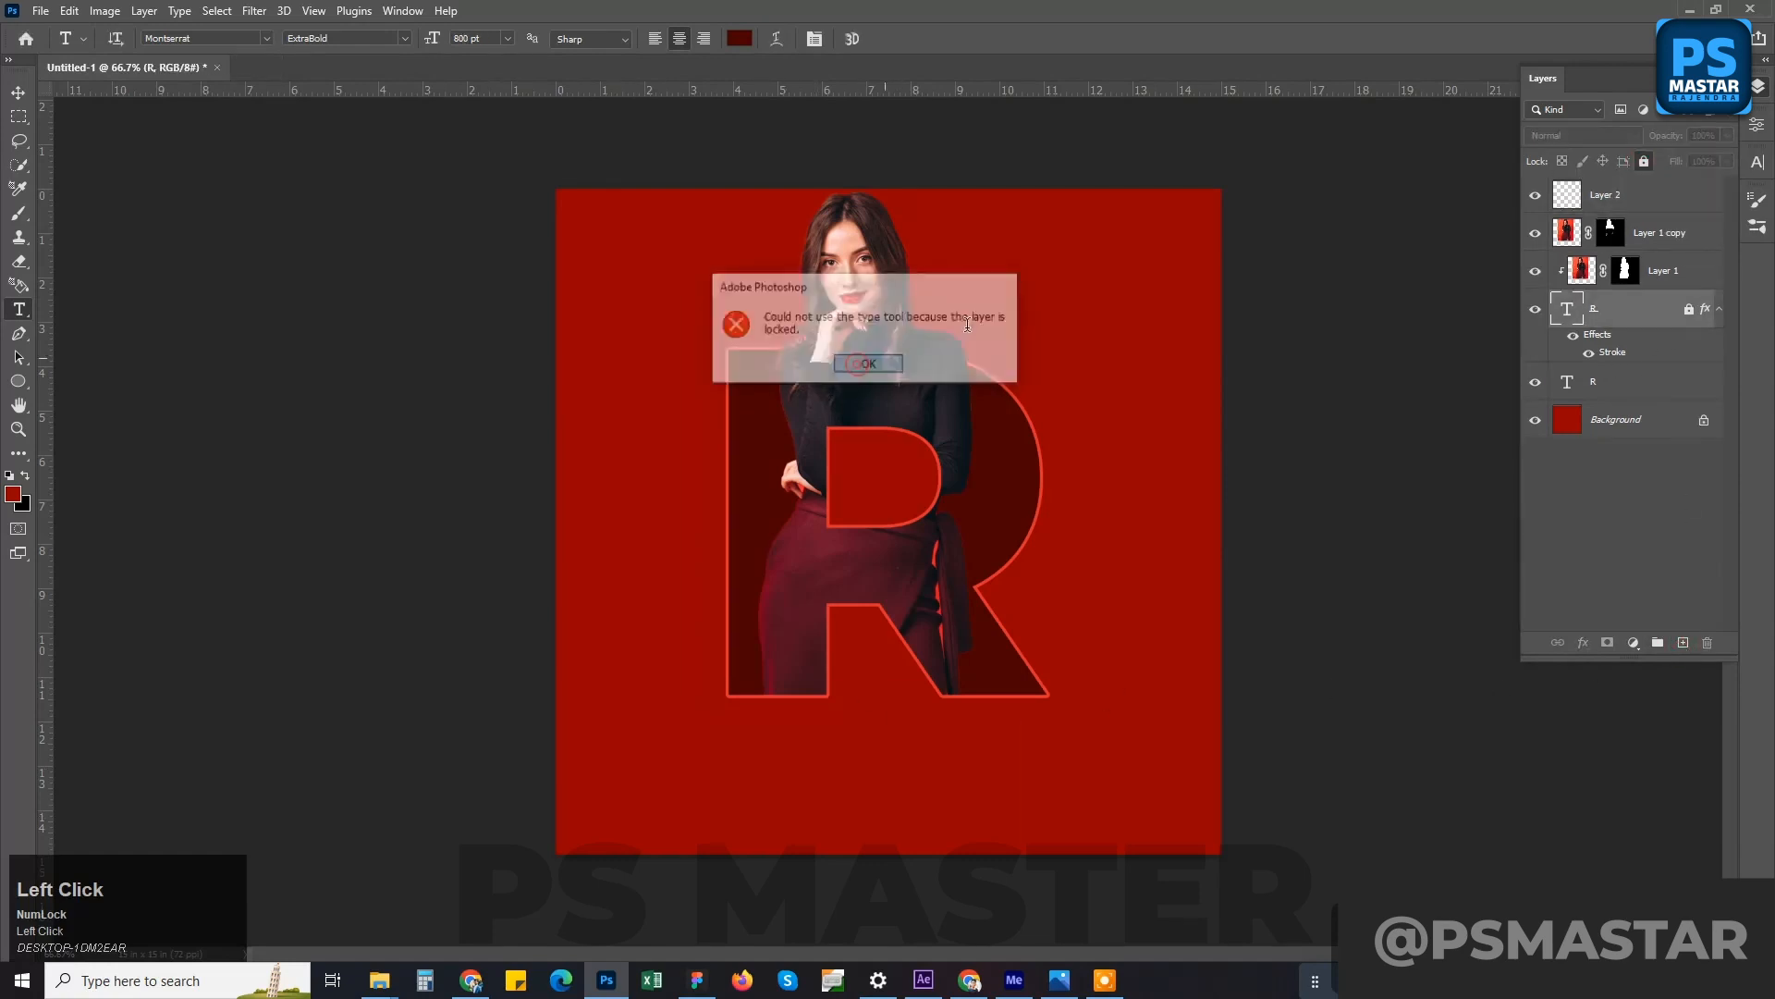
click(1109, 231)
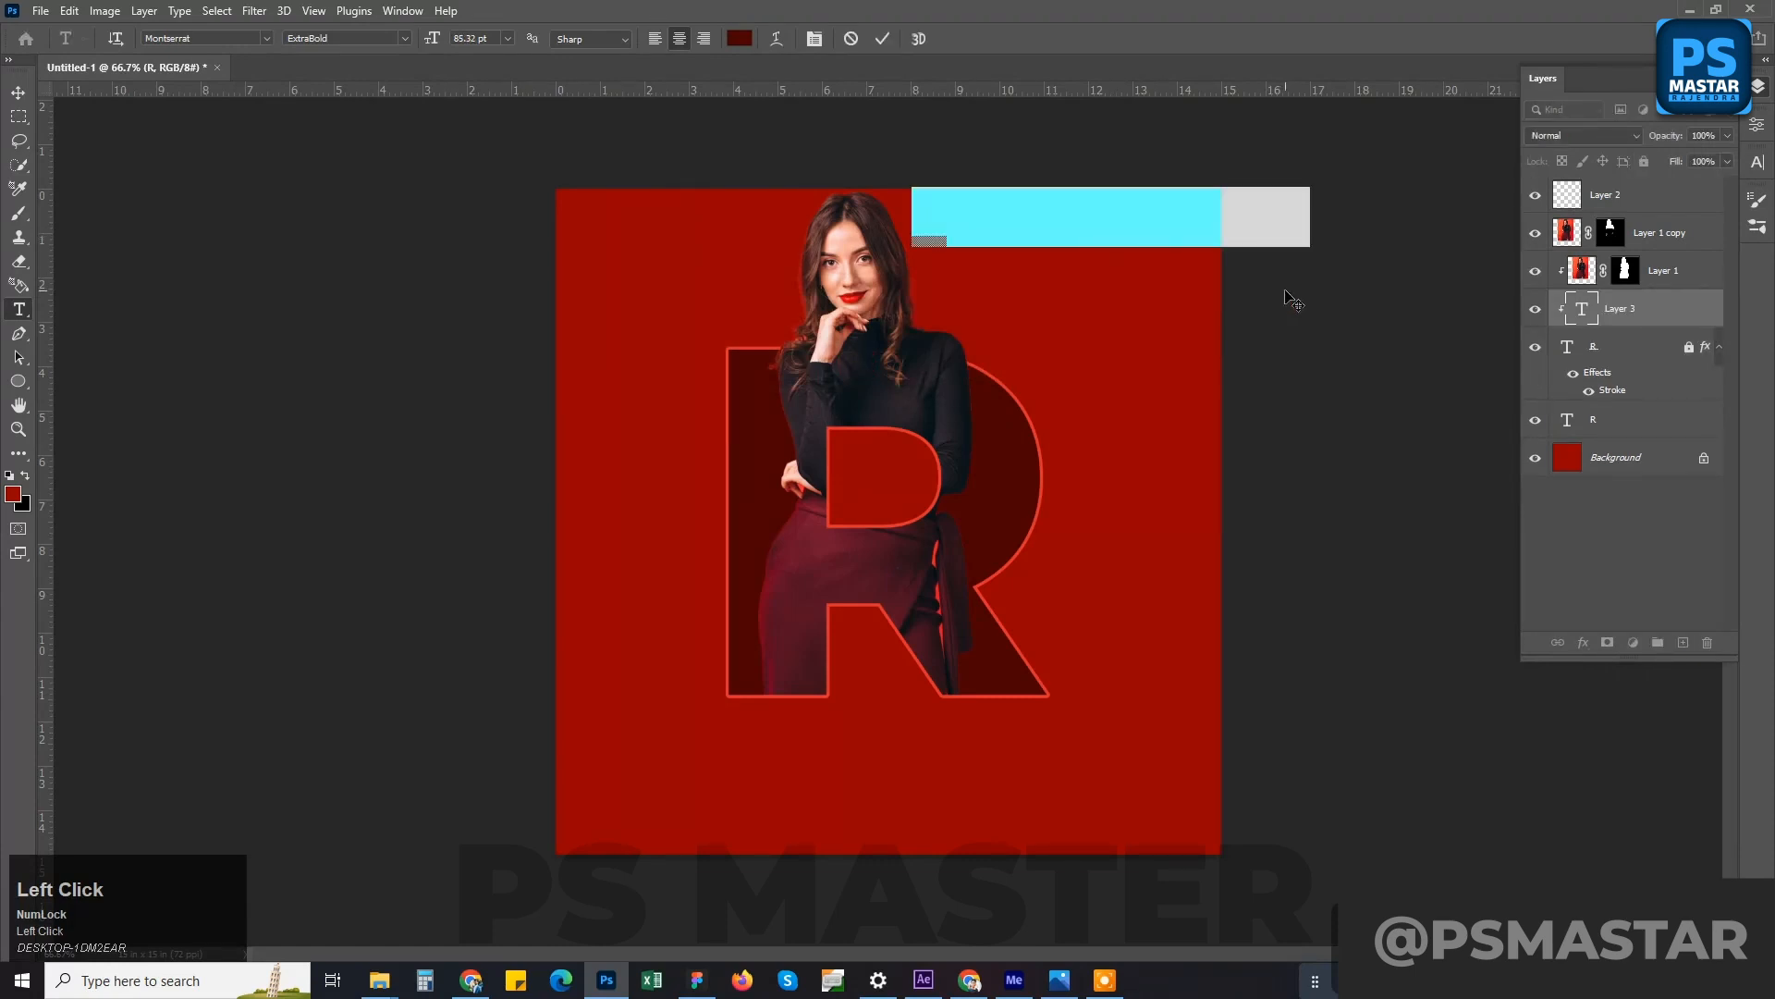
text(E)
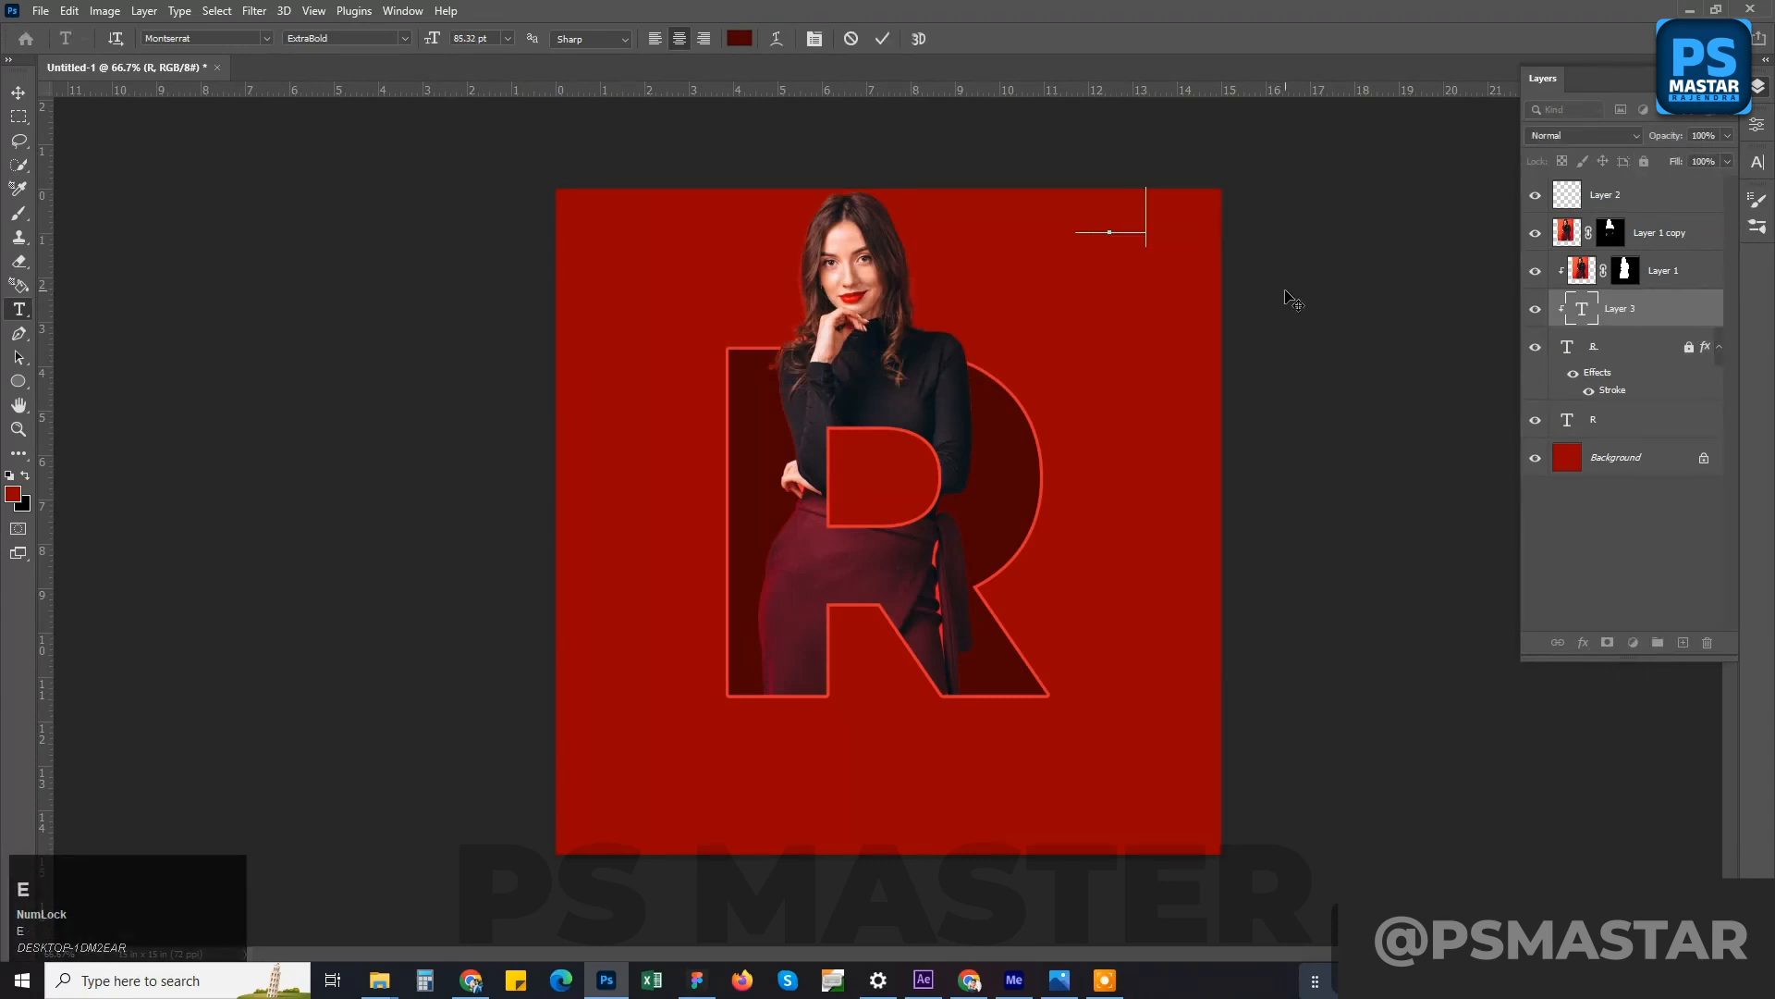
key(ctrl+Return)
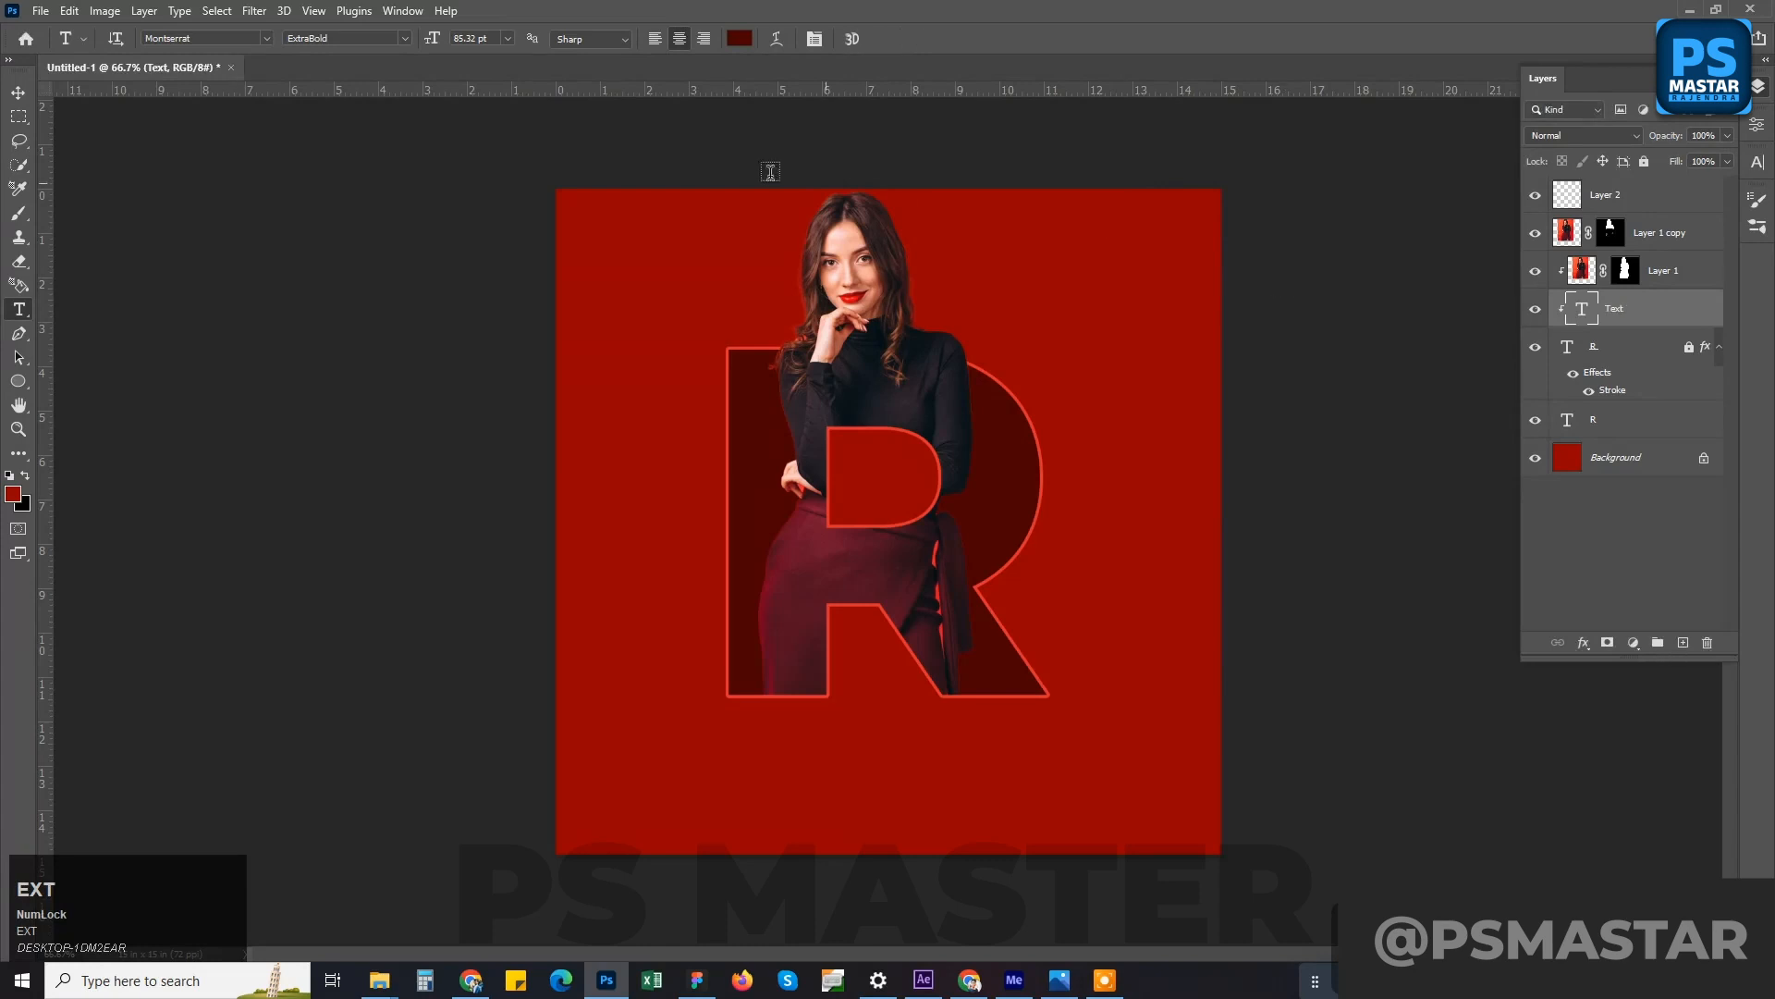
- Set the "Text" layer's colour to white (ffffff) and move it above Layer 2 in the layer stack
click(740, 39)
drag(845, 547, 709, 432)
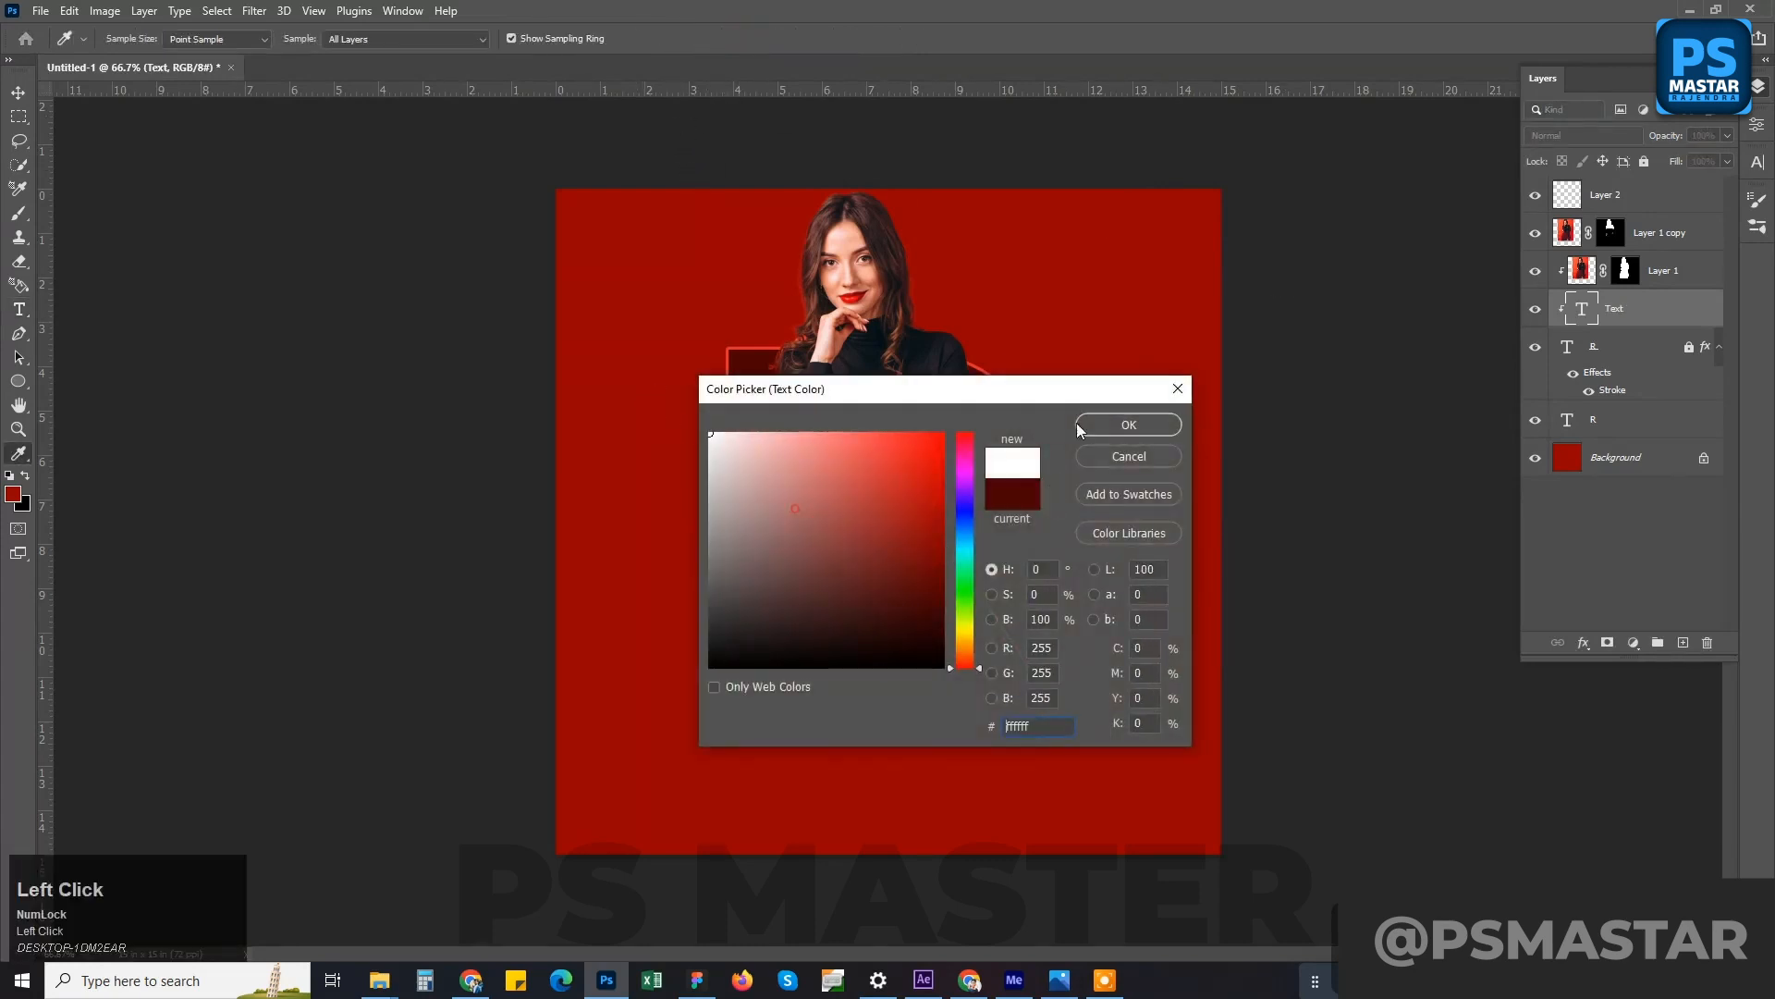
click(1117, 425)
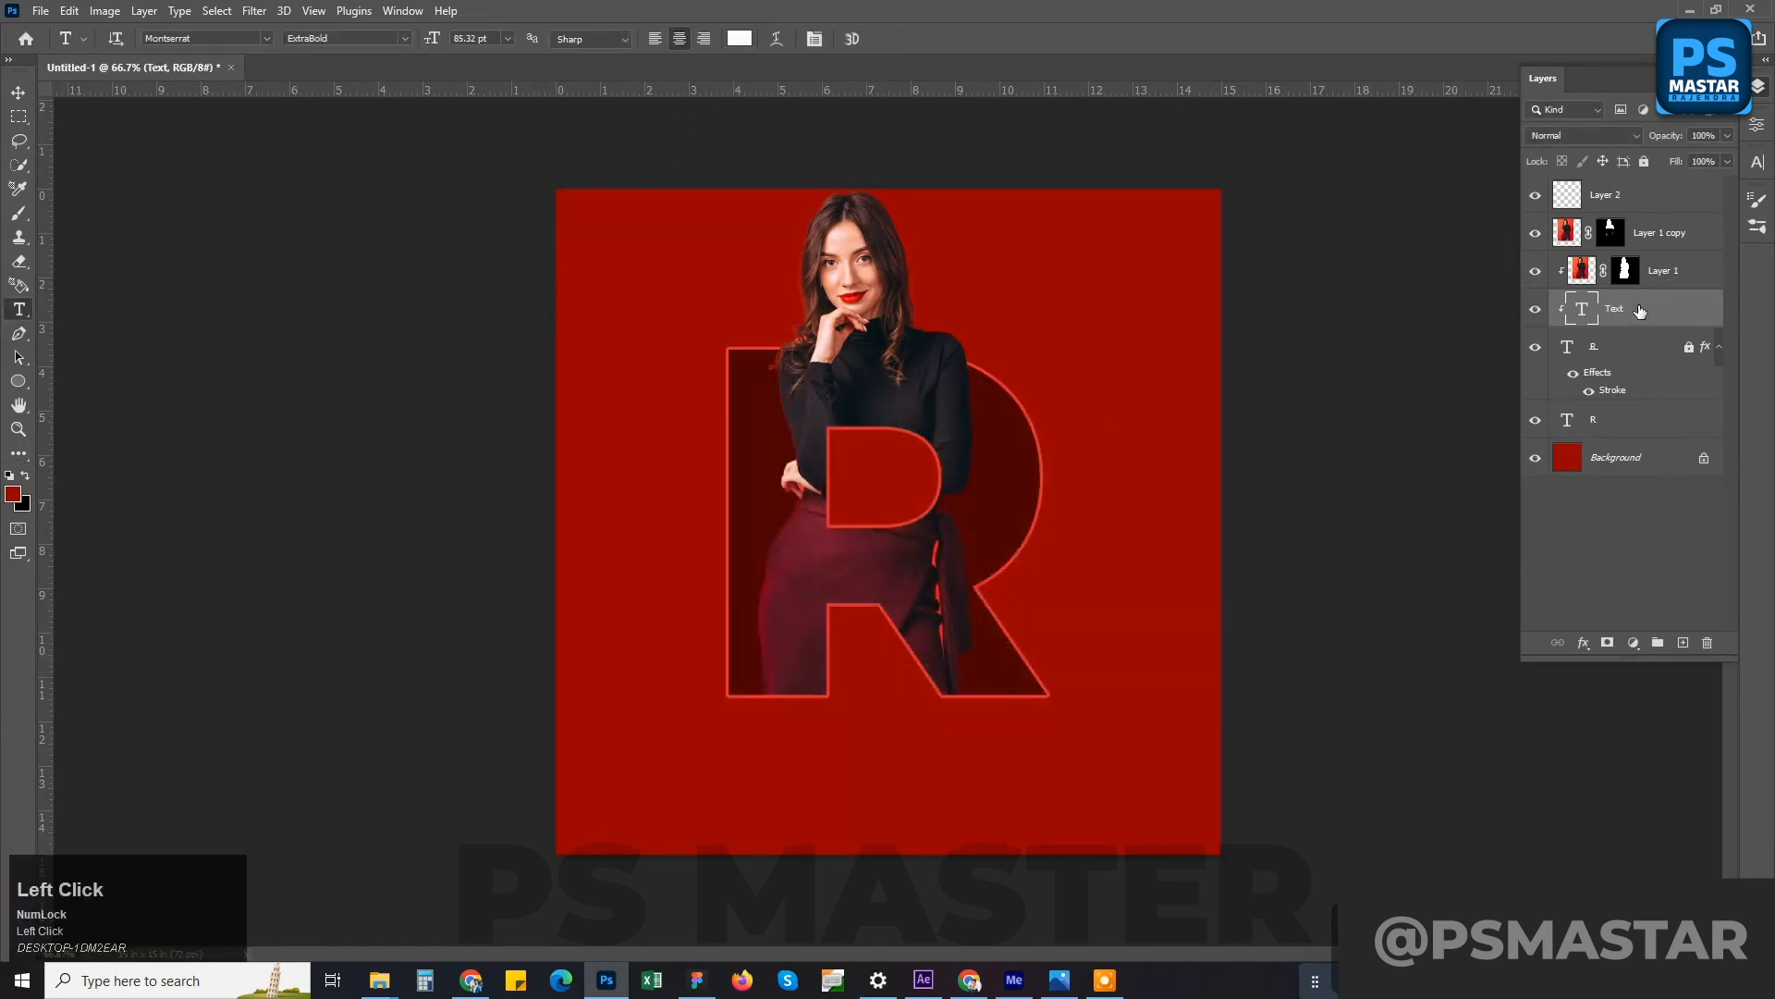
drag(1640, 311, 1622, 185)
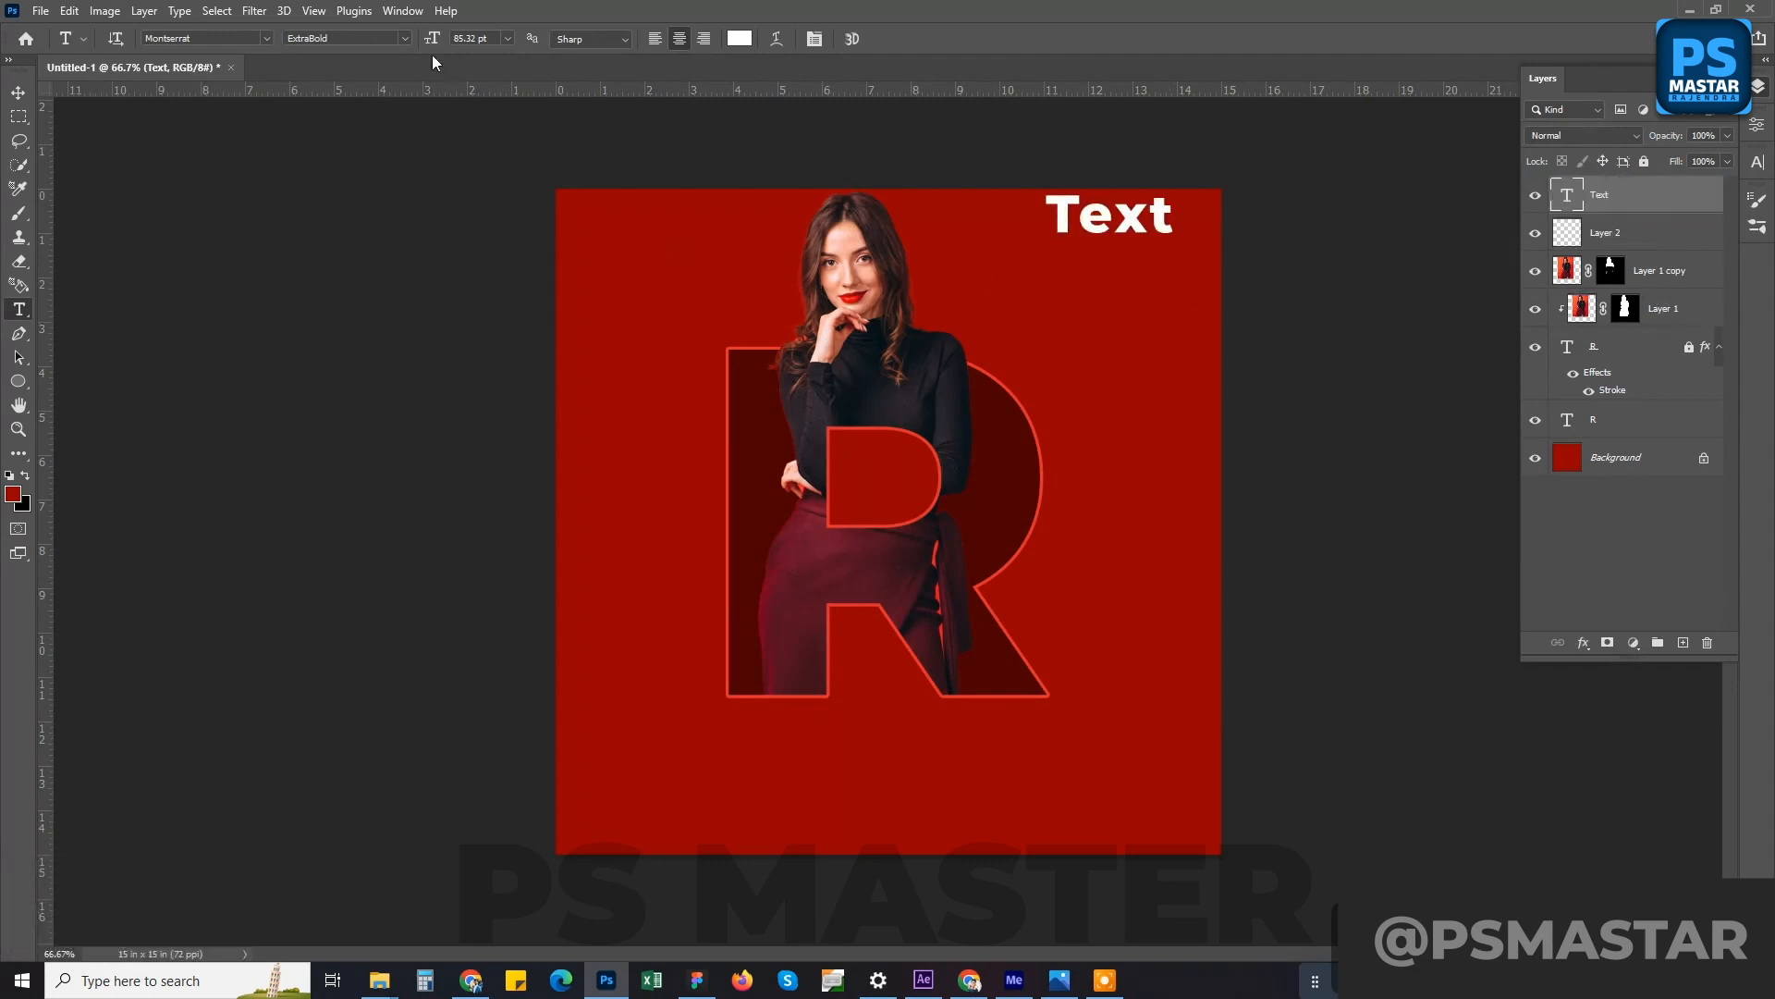
- Set the white text's font weight to Medium and its size to 50 pt
click(404, 38)
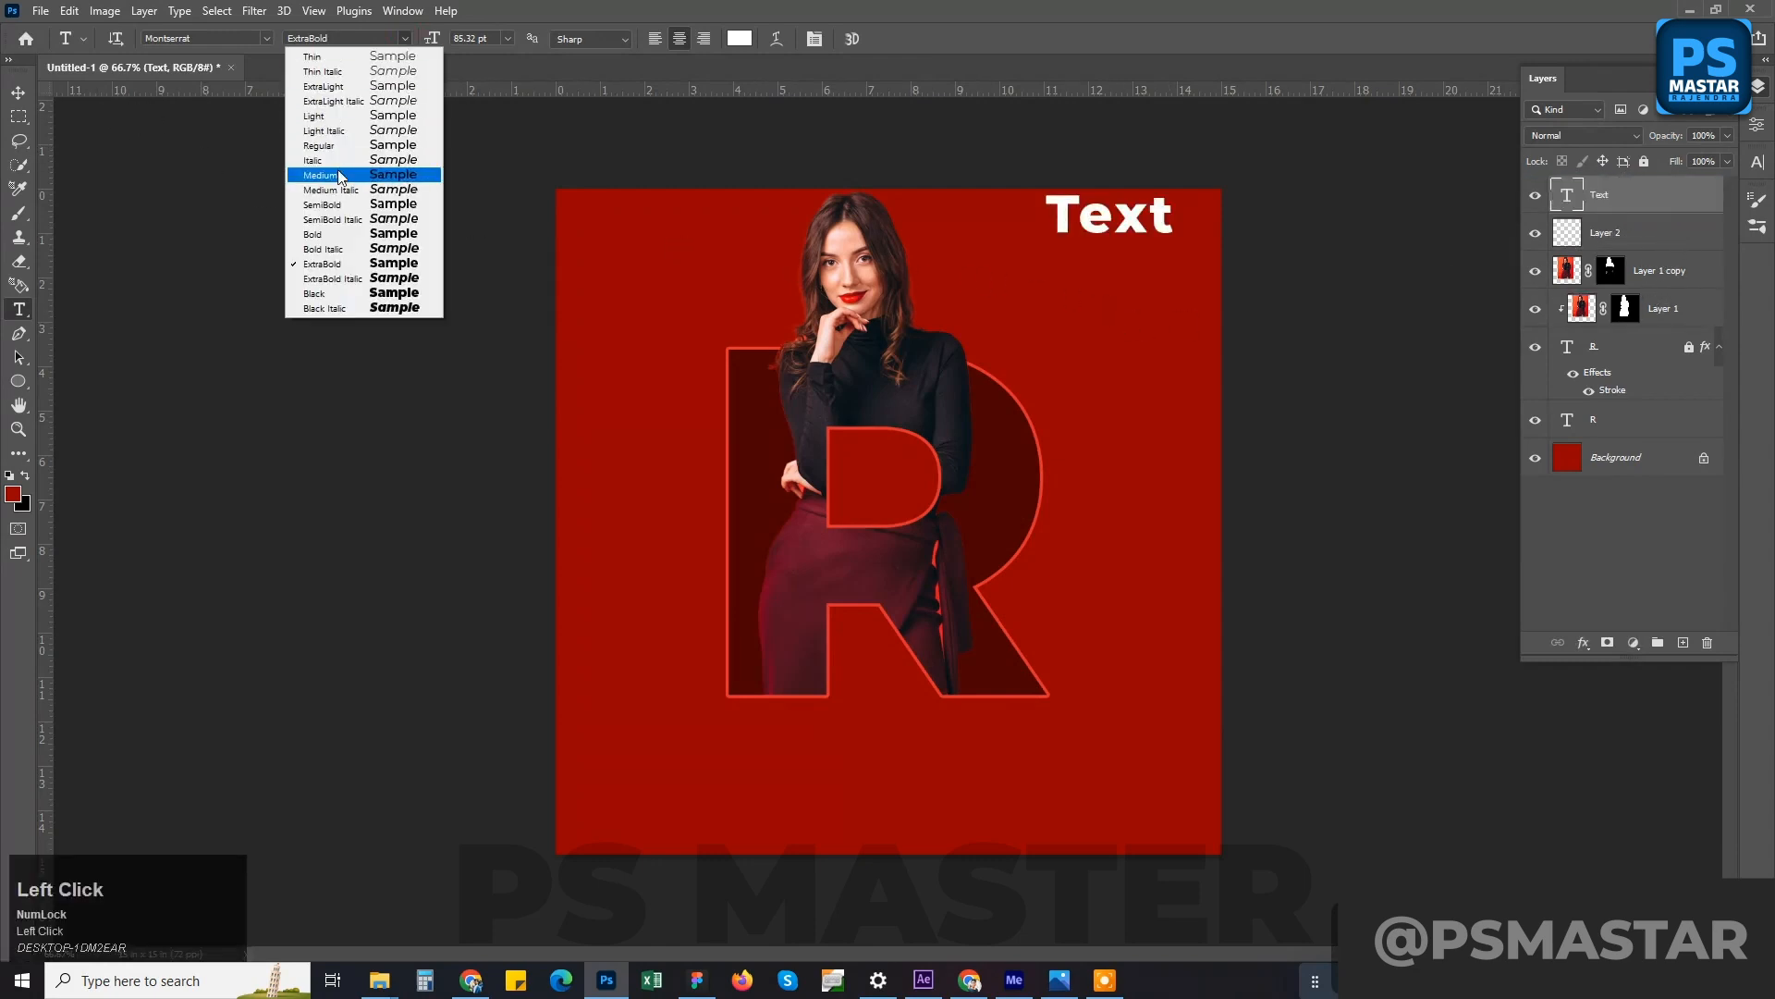
click(341, 176)
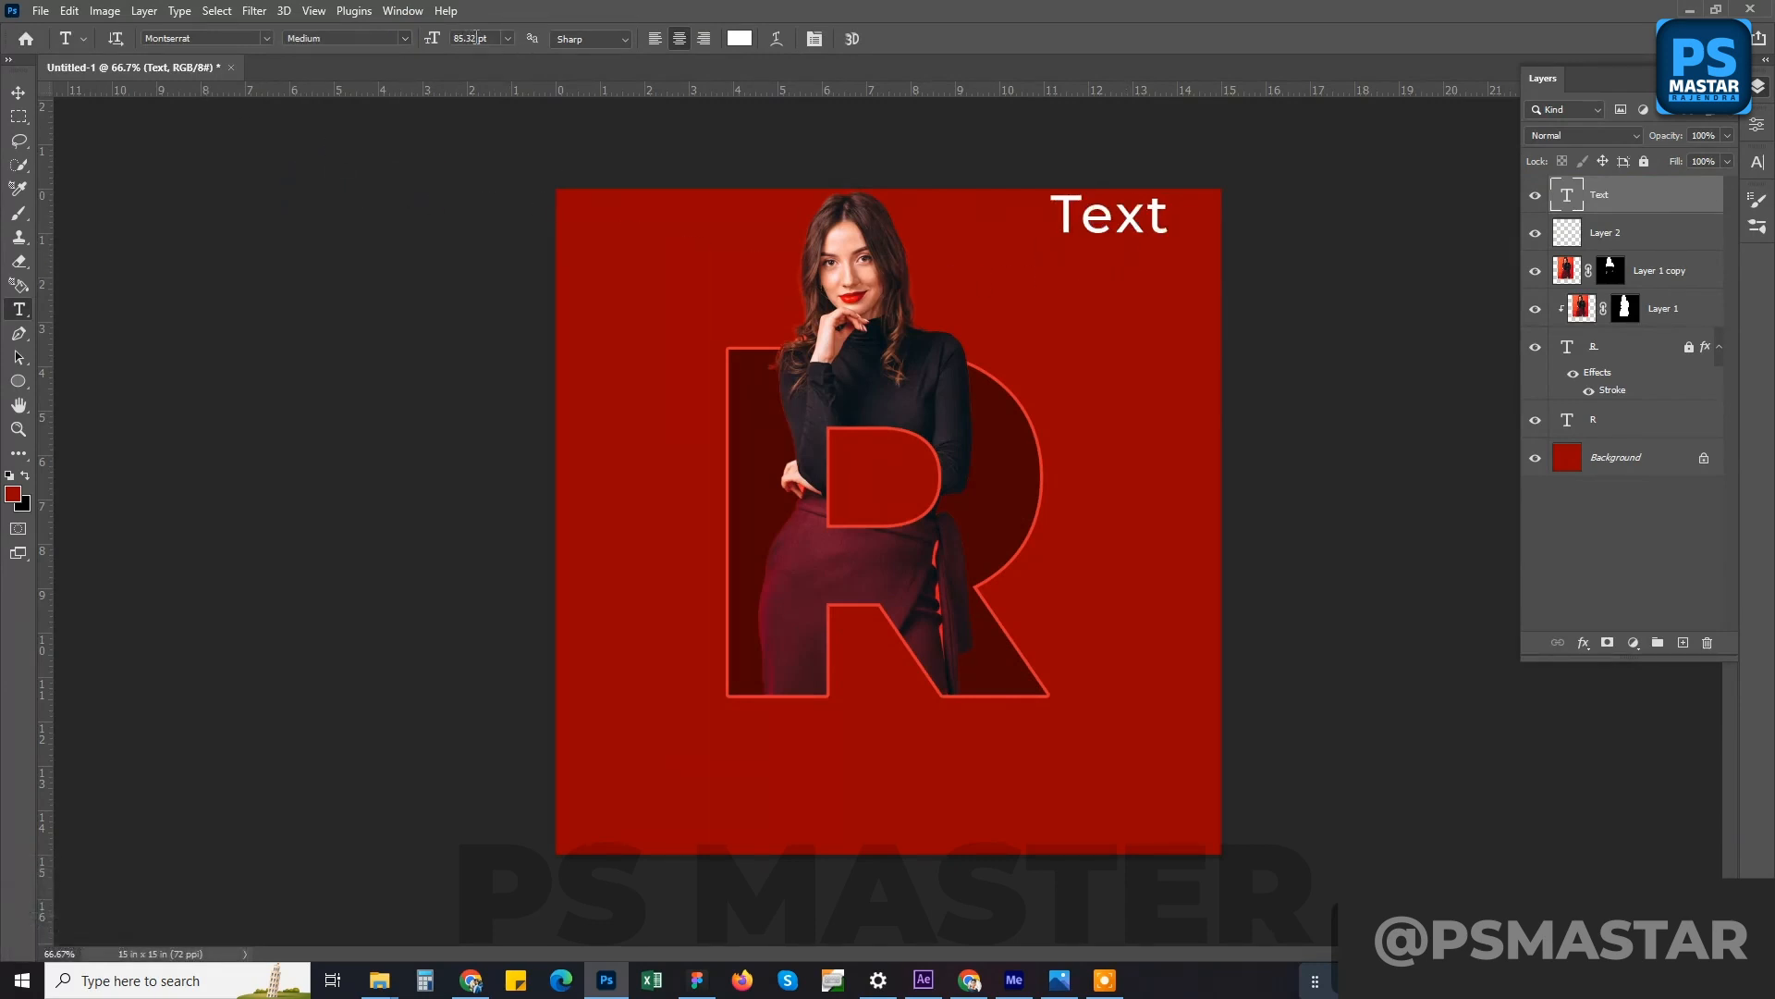
click(443, 37)
text(50)
- Extend the white text to read "Text your" and commit the edit
click(1137, 222)
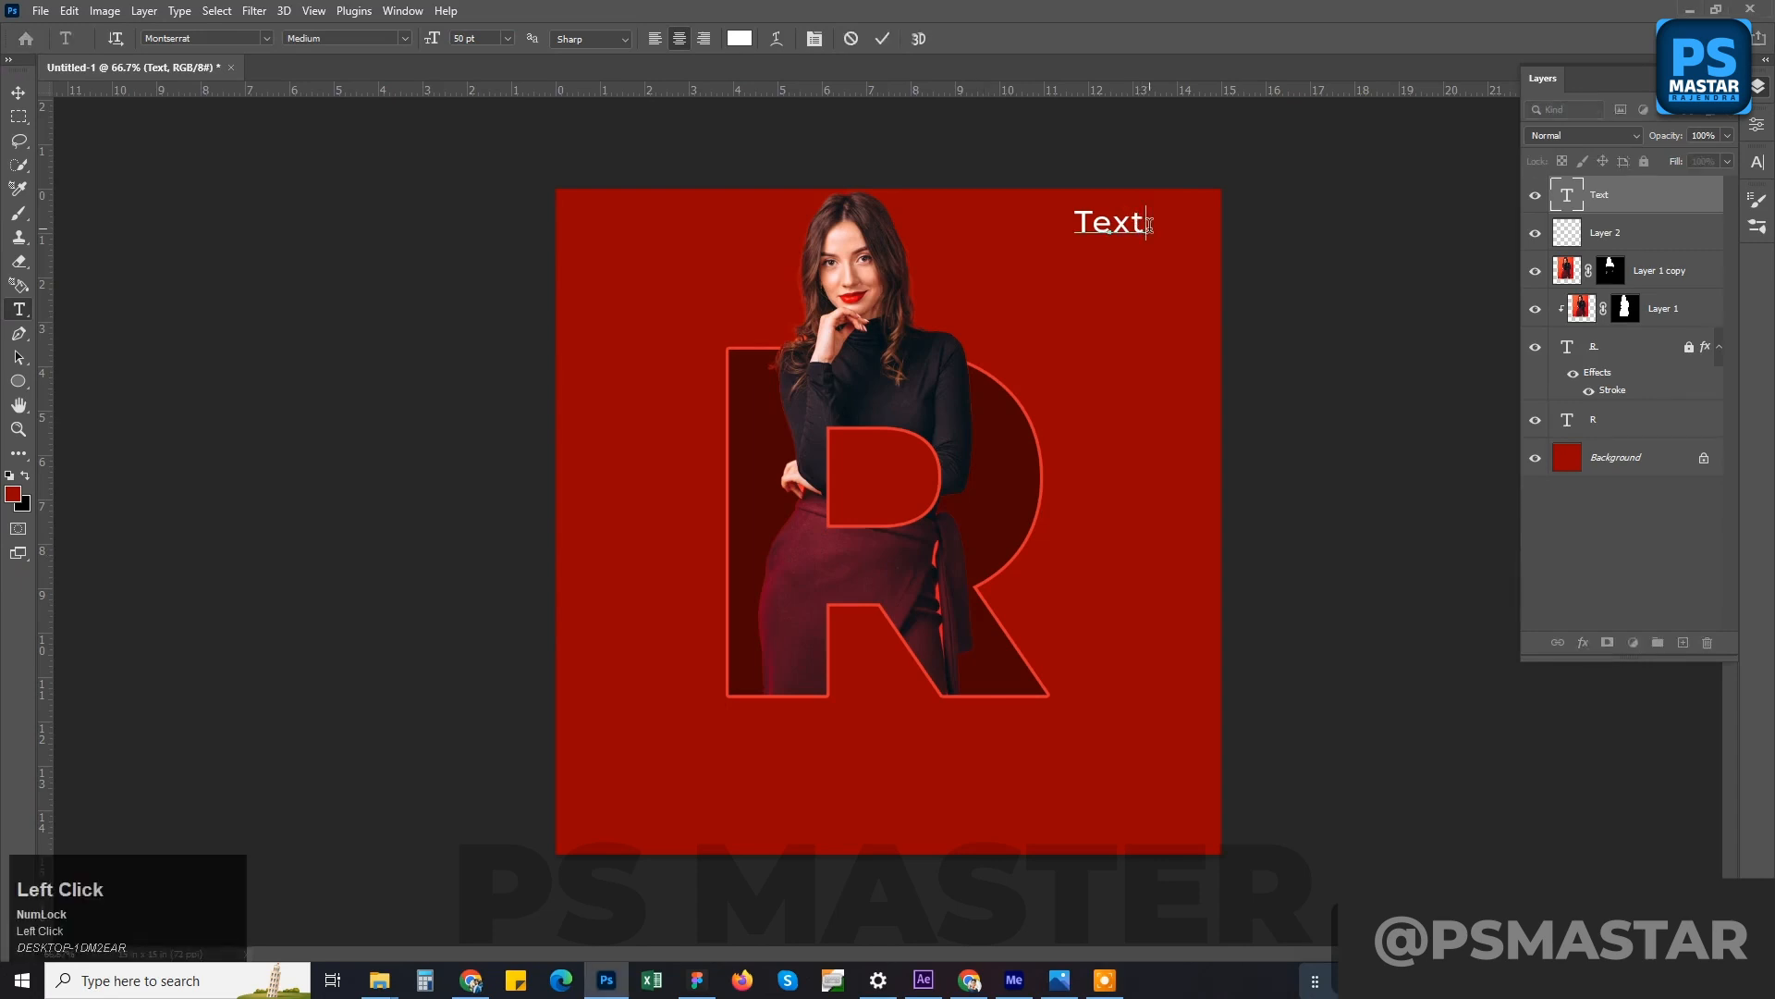
text(your)
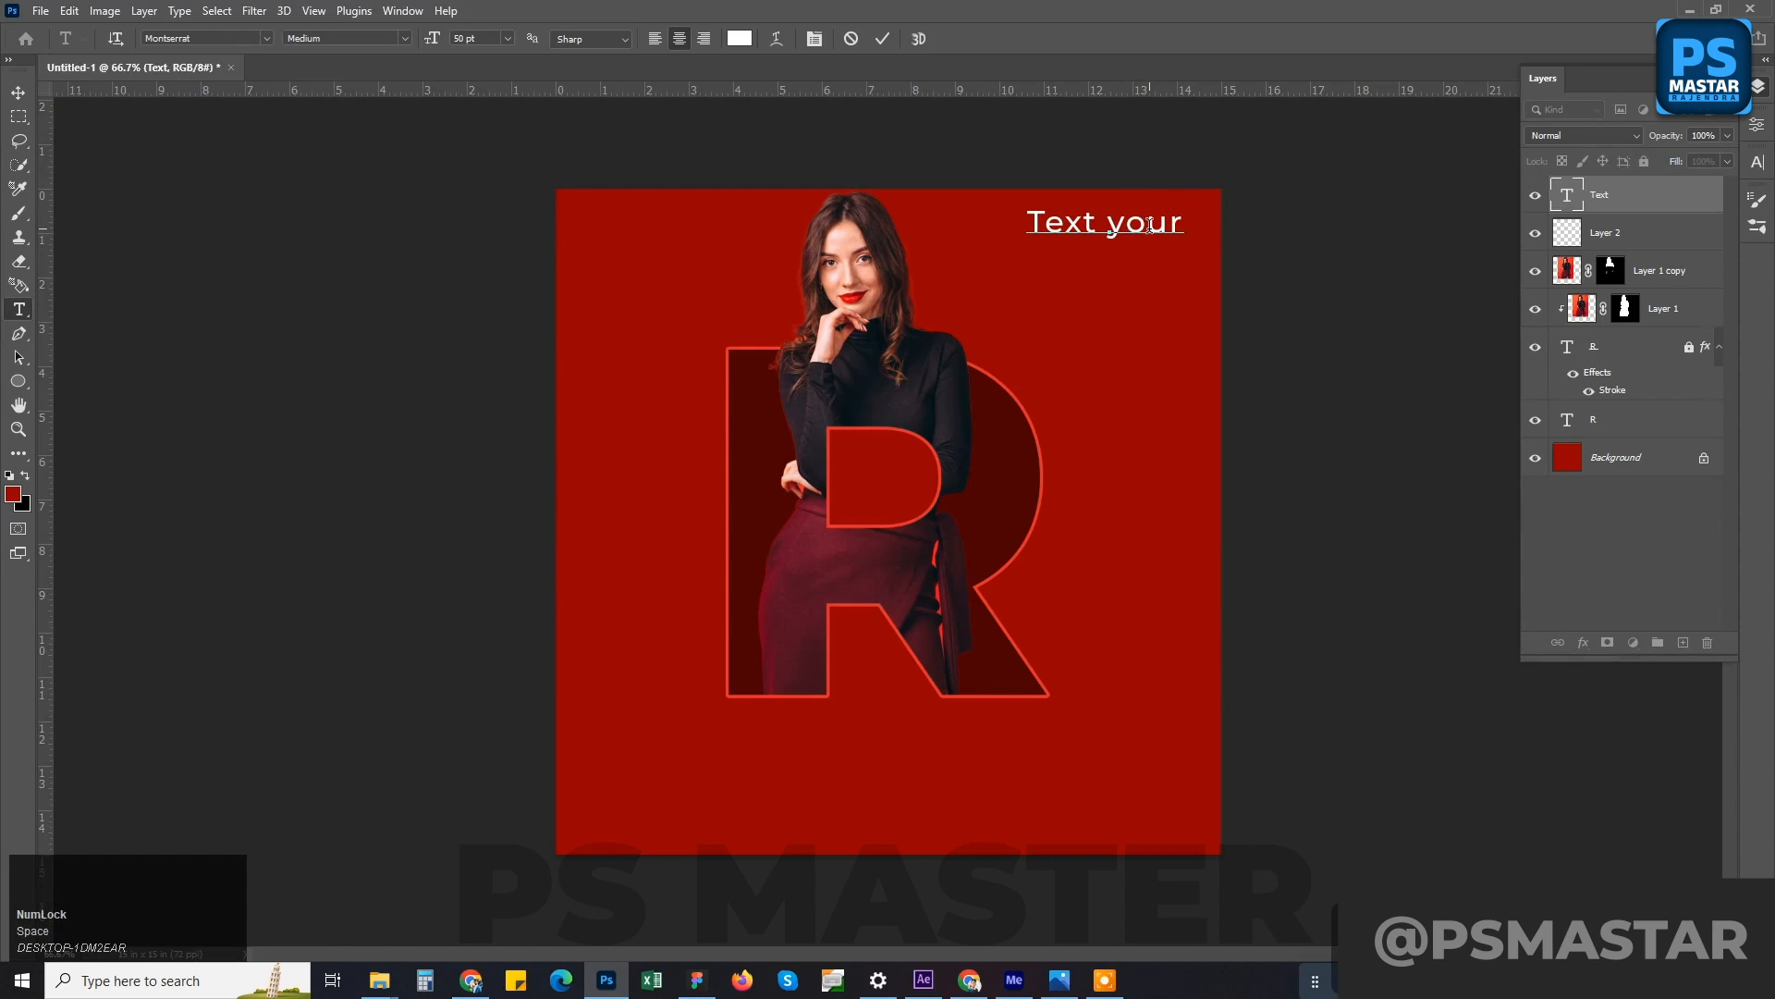
key(BackSpace)
click(1610, 196)
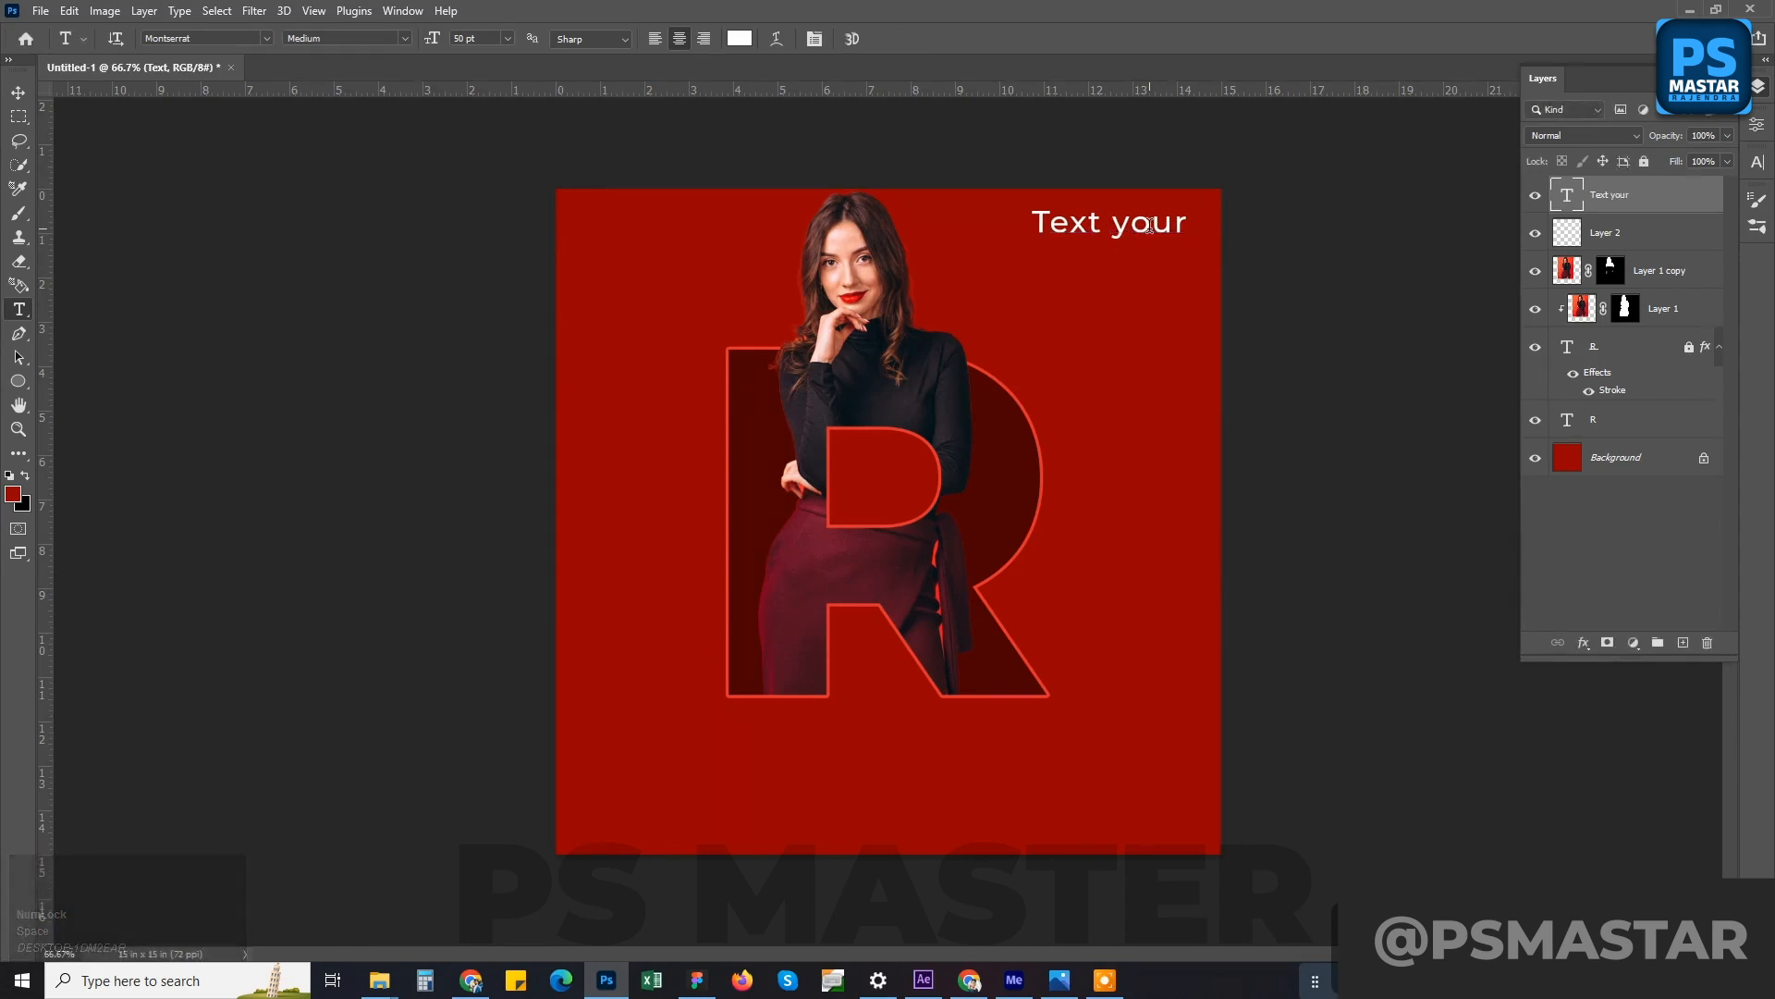
- Format the "Text your" layer in all caps at 35 pt with tracking set to 0
click(1757, 162)
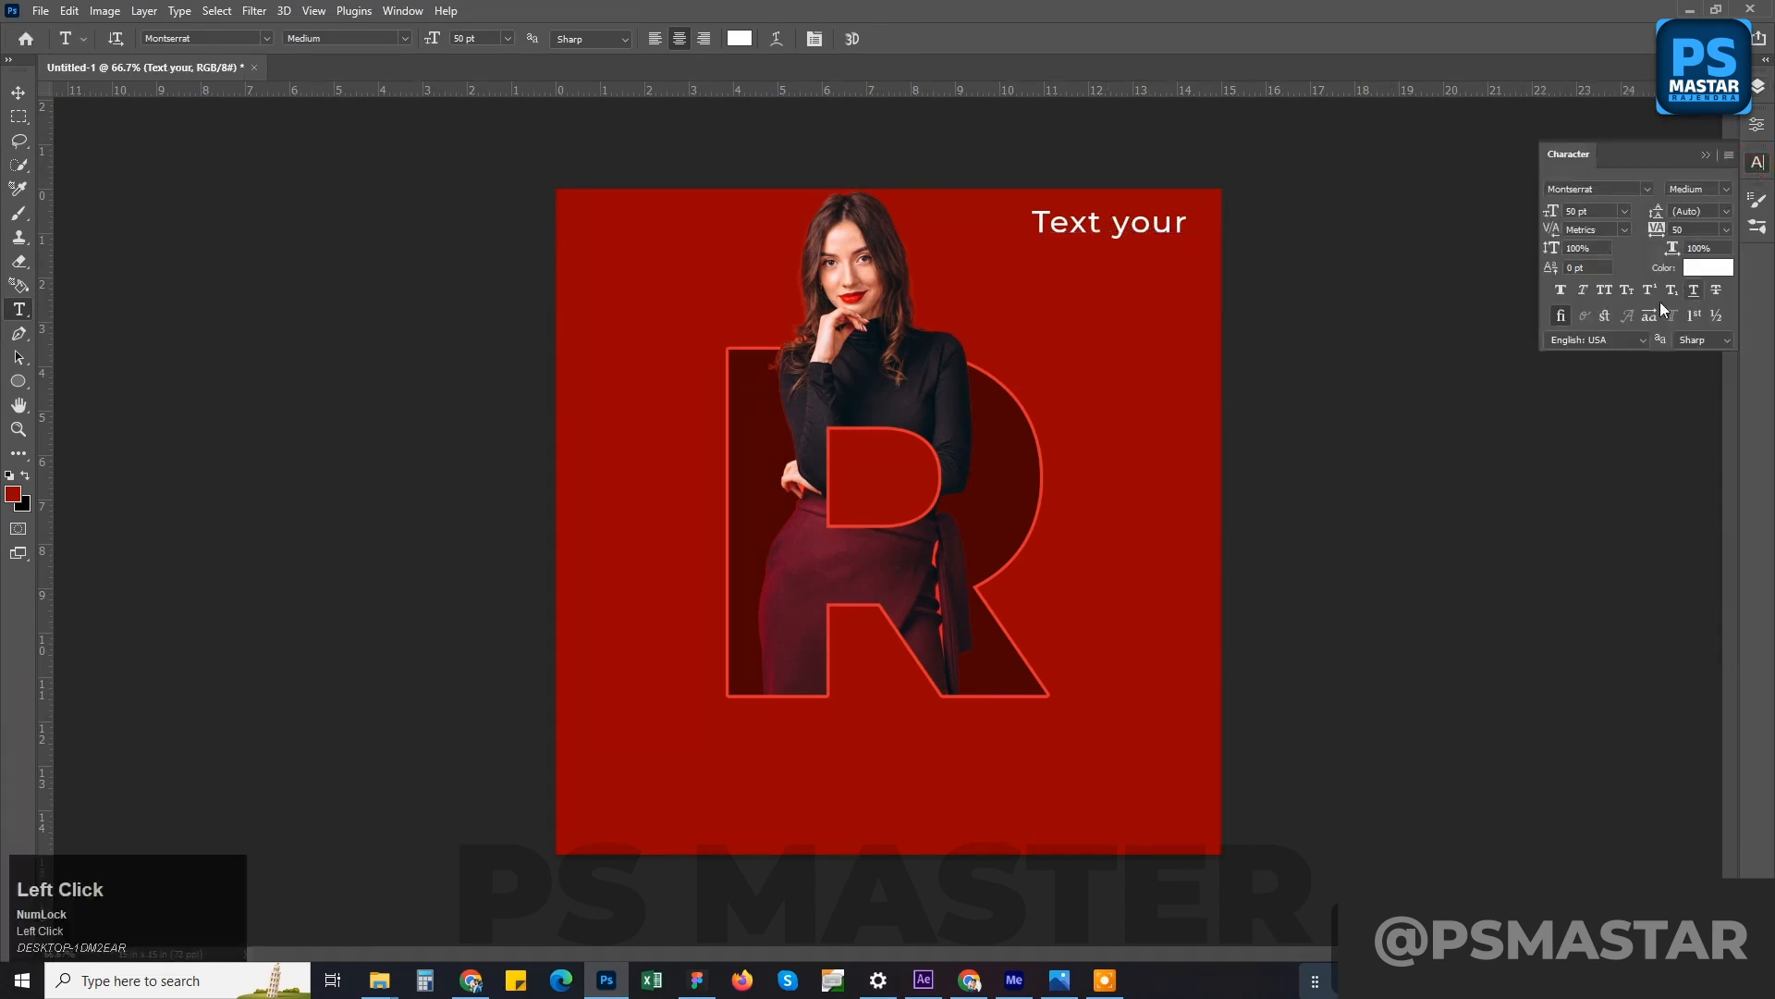
click(1605, 291)
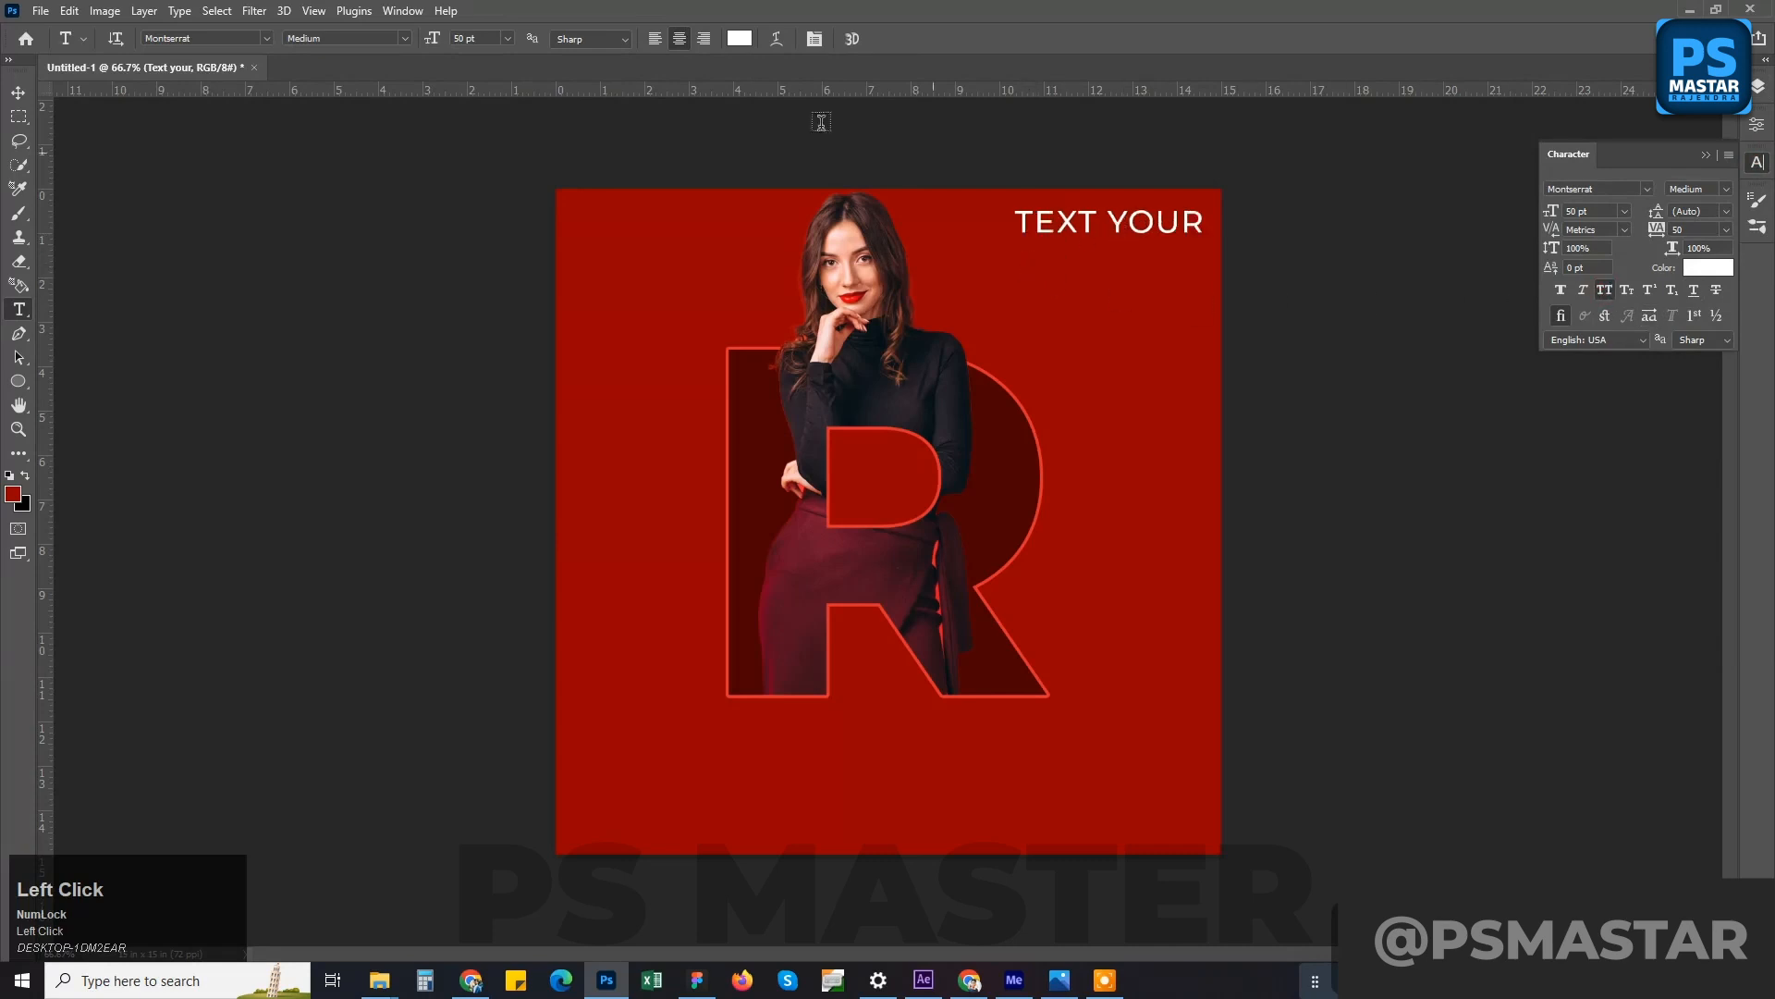
drag(480, 38, 453, 37)
text(35)
key(Return)
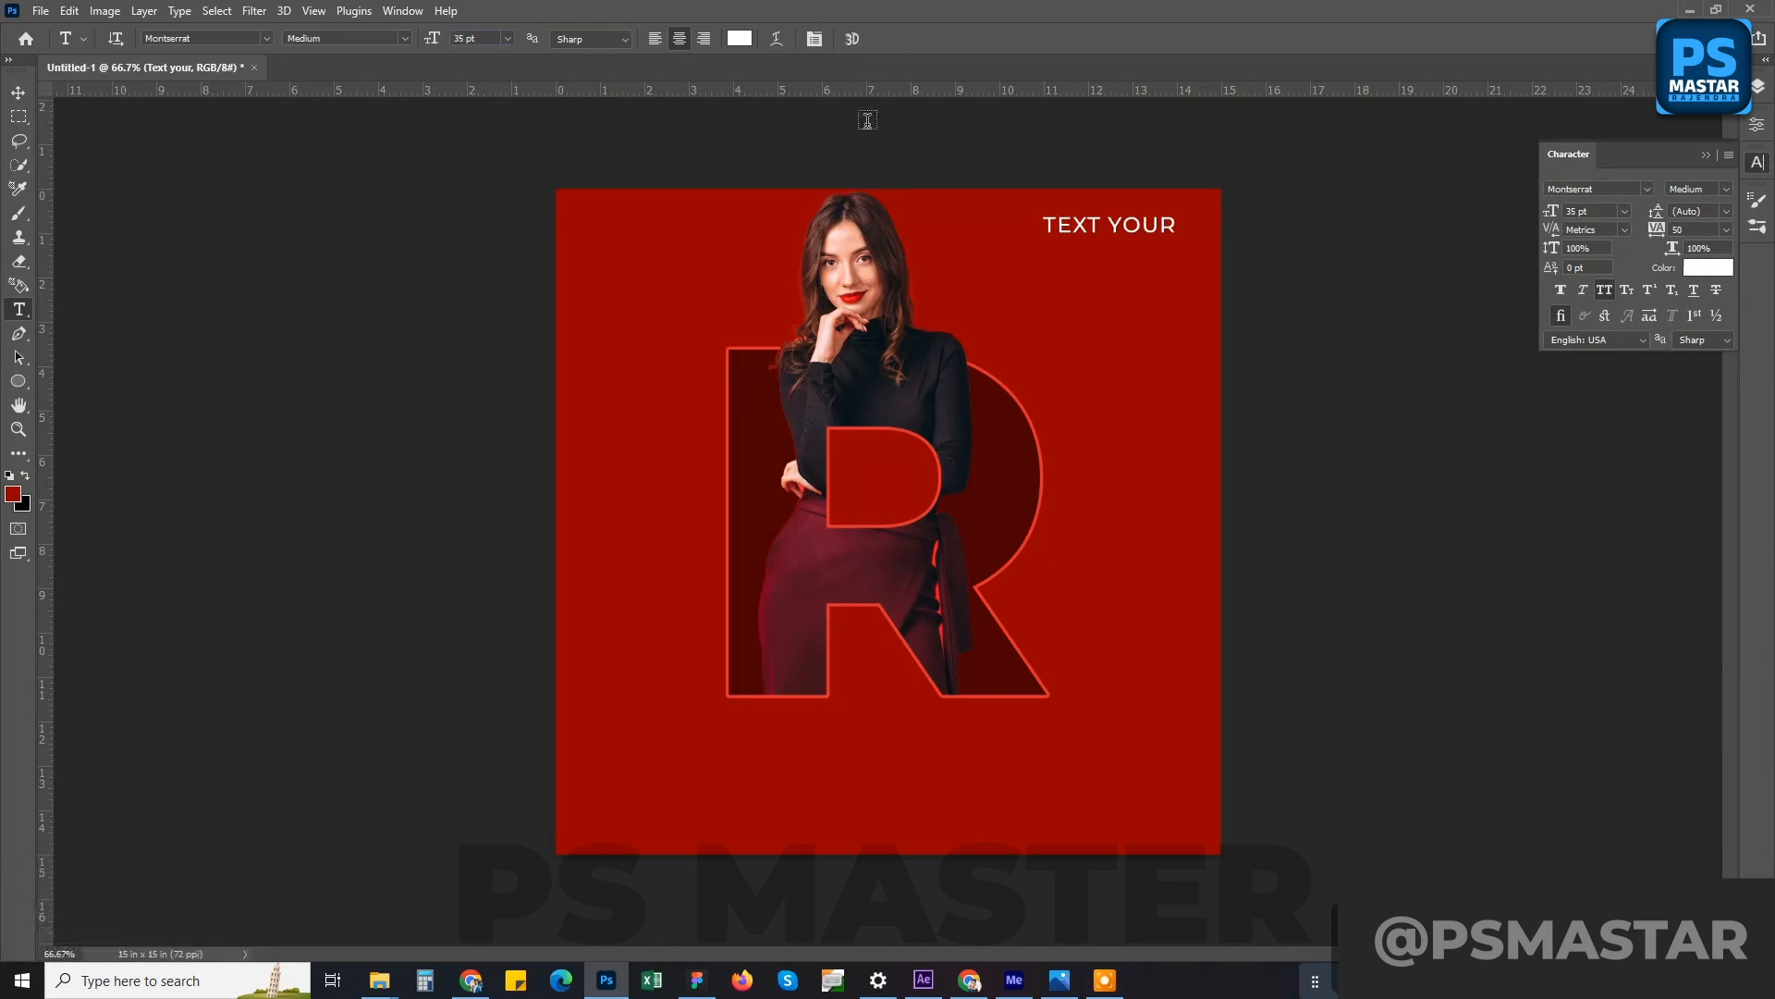
click(1656, 231)
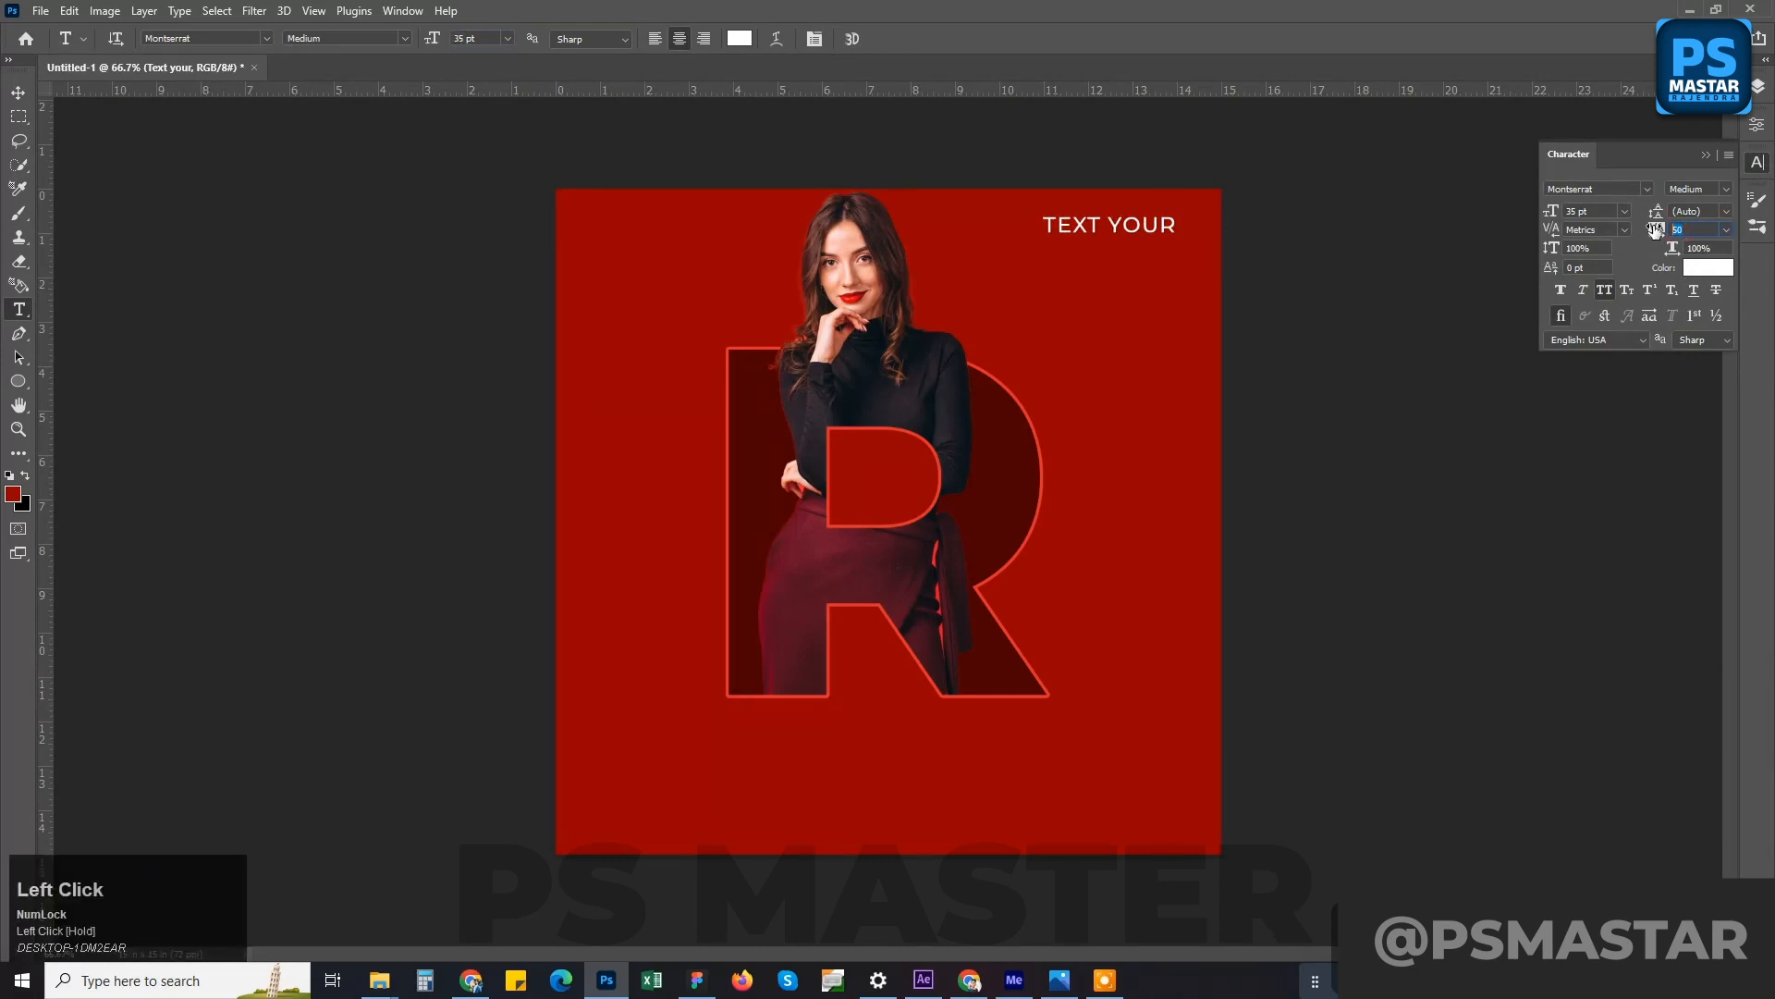
text(0)
key(Return)
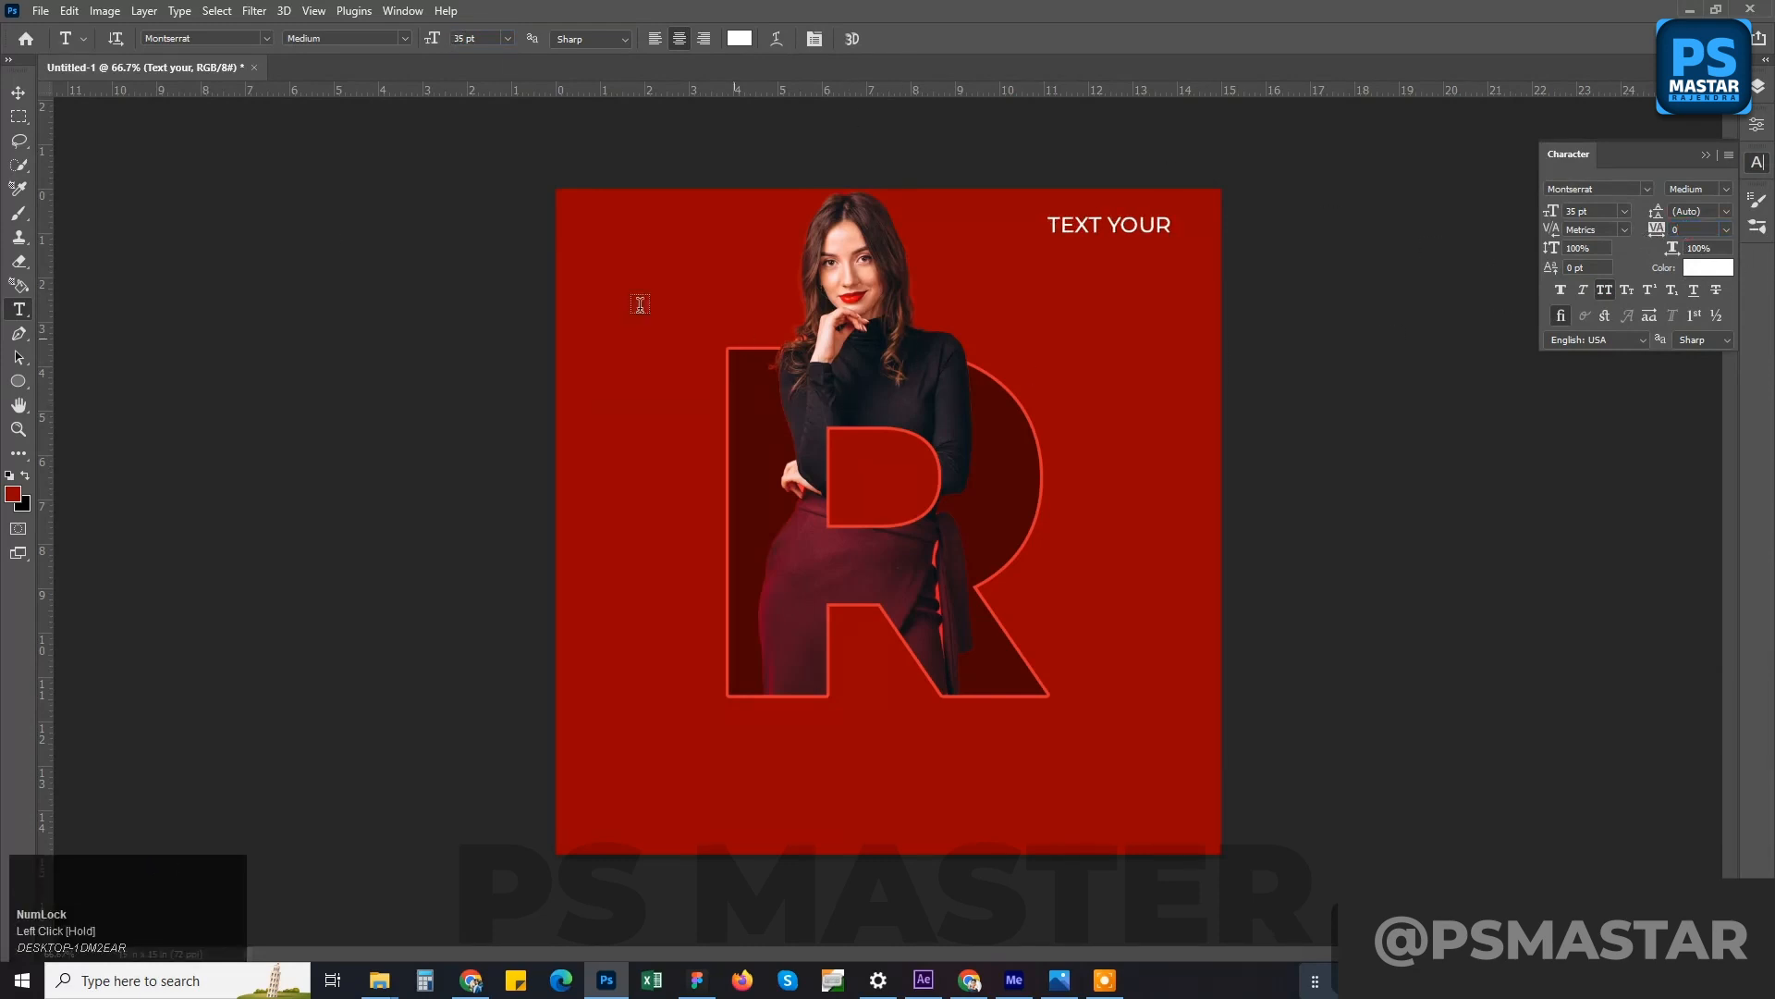
- Move the "TEXT YOUR" caption beneath the letter R and scale it up to 47.06 pt
click(17, 93)
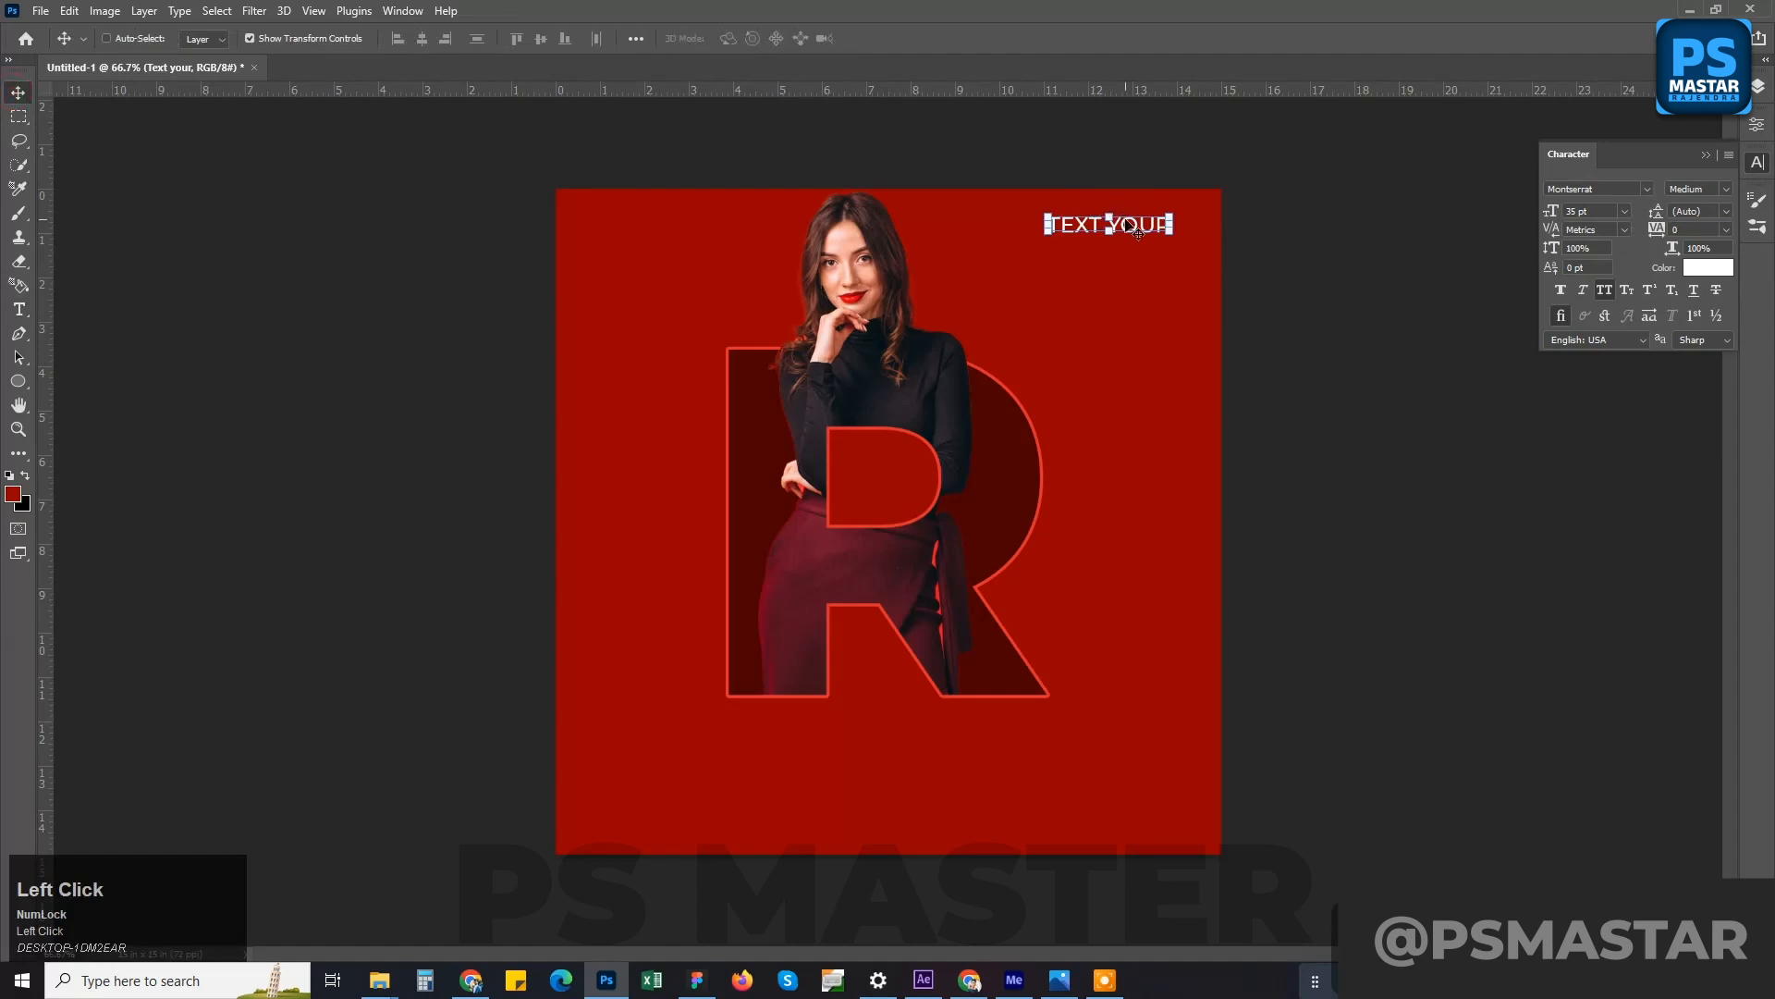
drag(1138, 232, 897, 759)
key(Return)
key(m)
key(v)
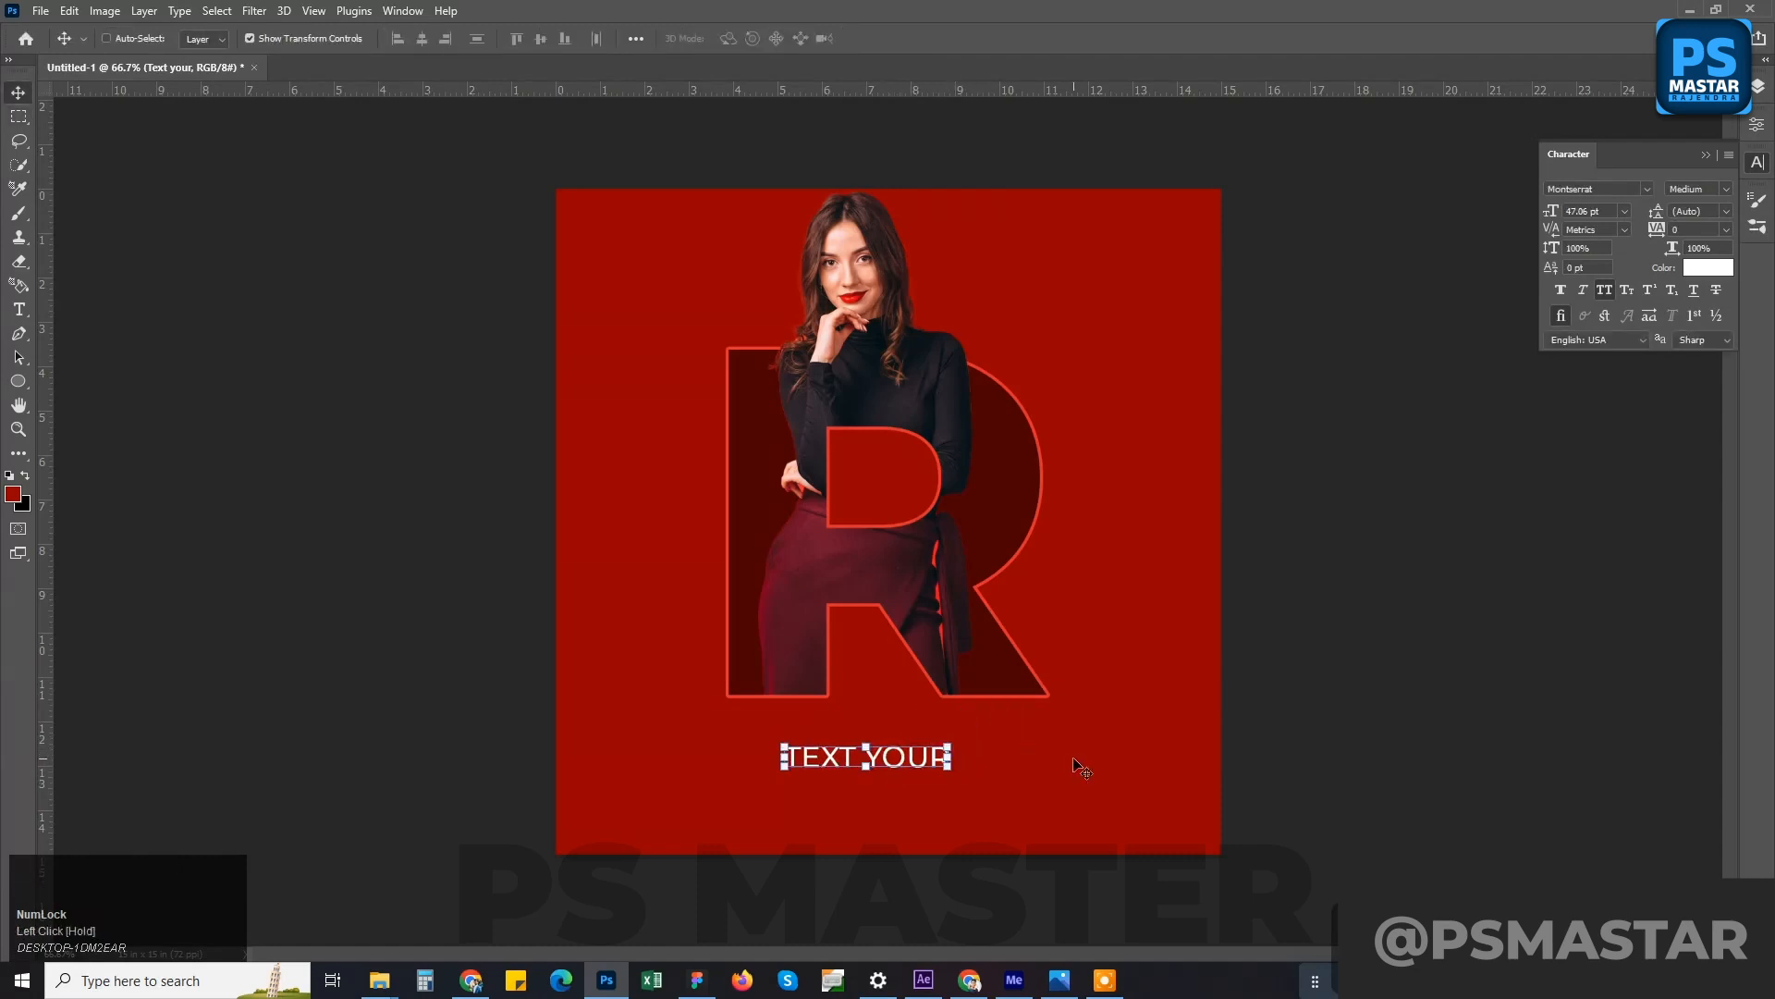
key(m)
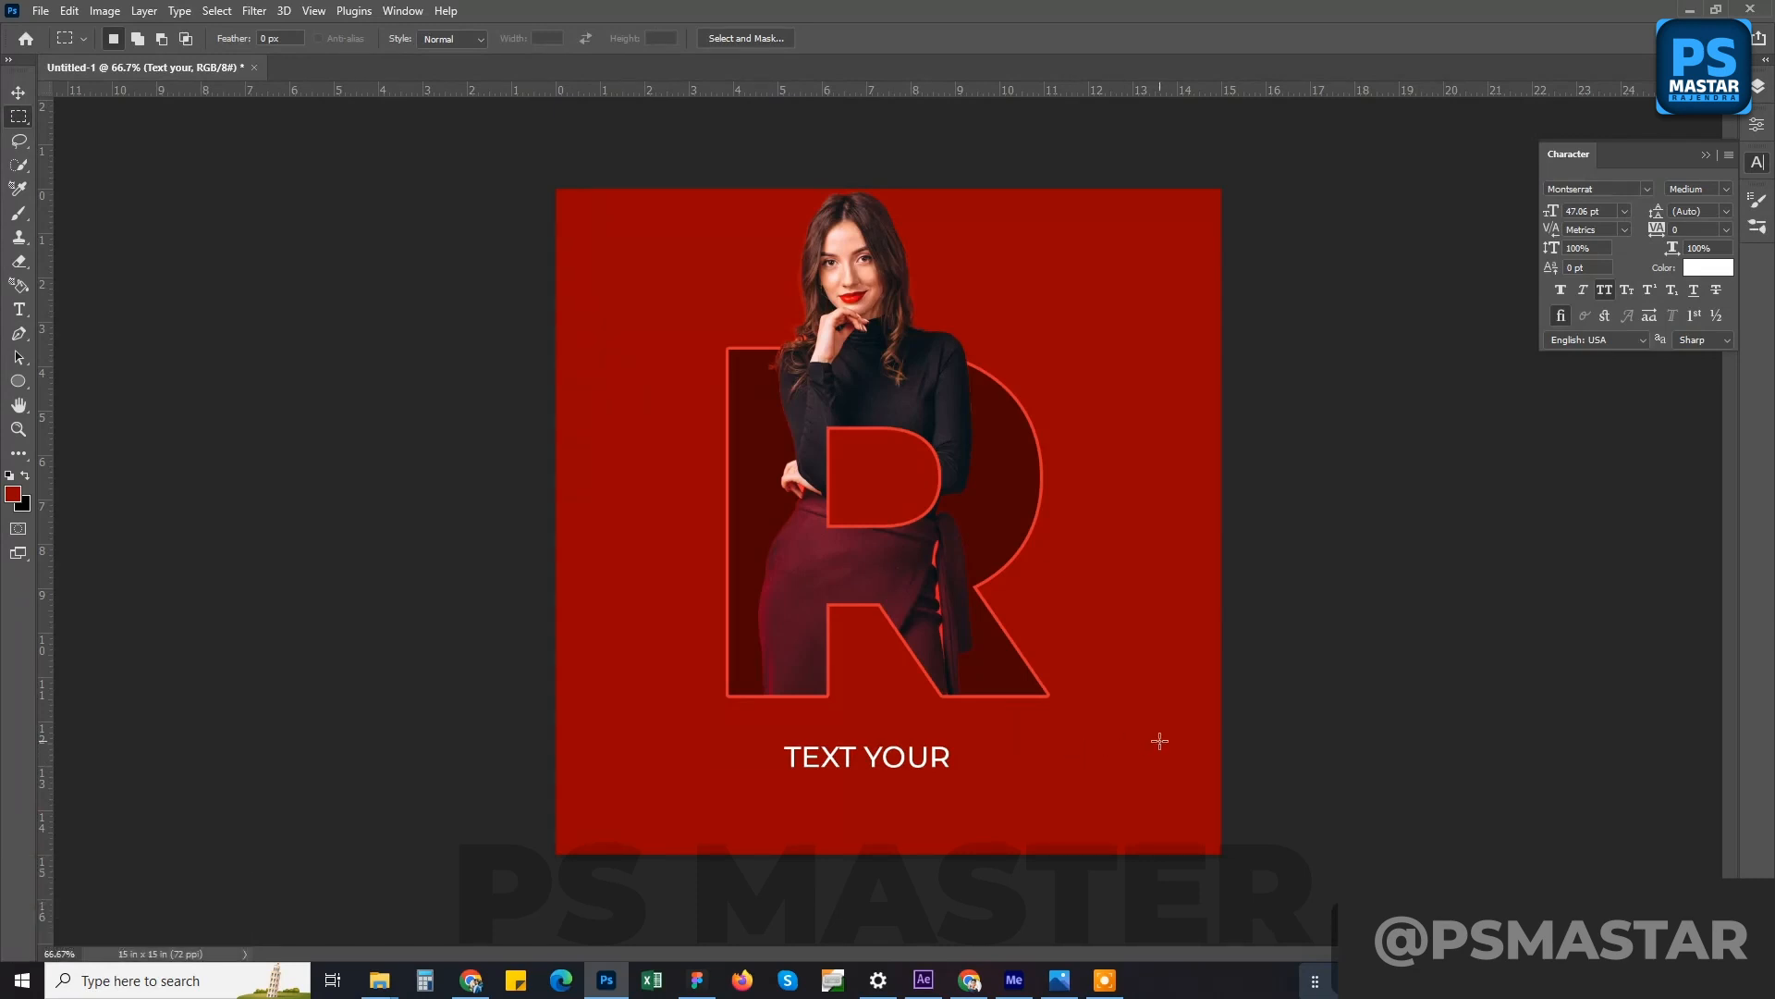
- Group all layers except the Background, from the "Text your" caption through the lowest R text layer
click(1755, 91)
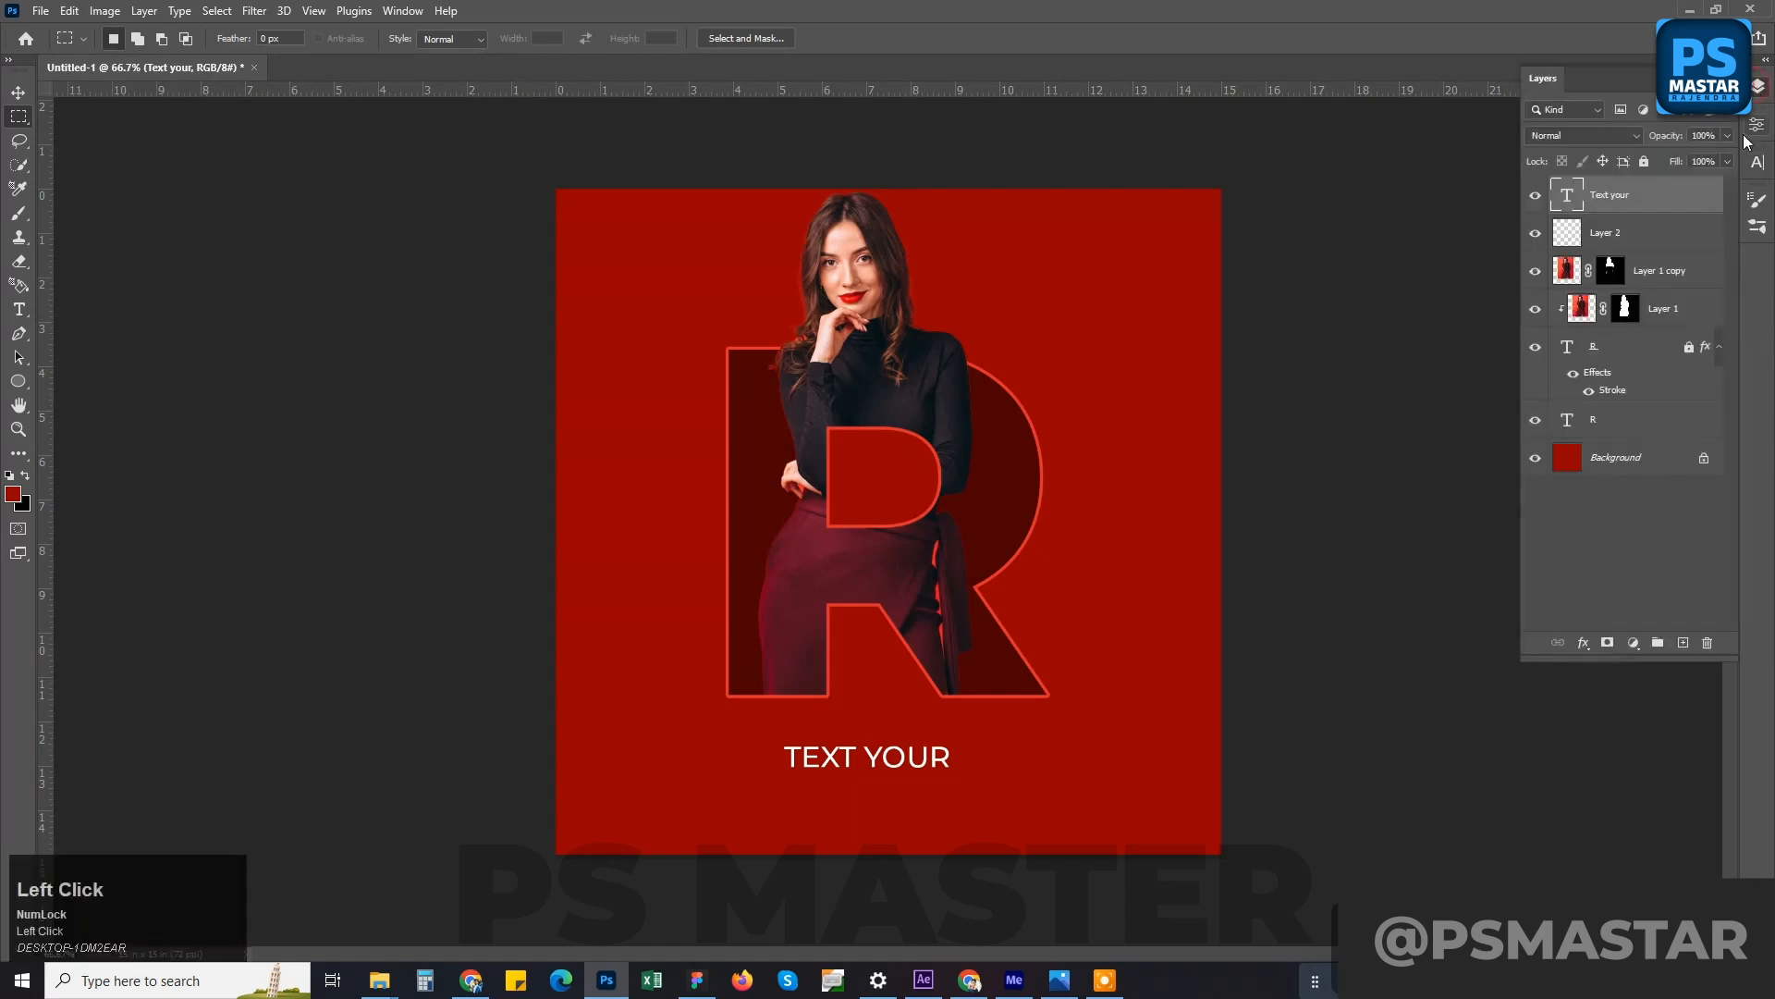
shift+click(1667, 310)
ctrl+click(1642, 349)
ctrl+click(1626, 420)
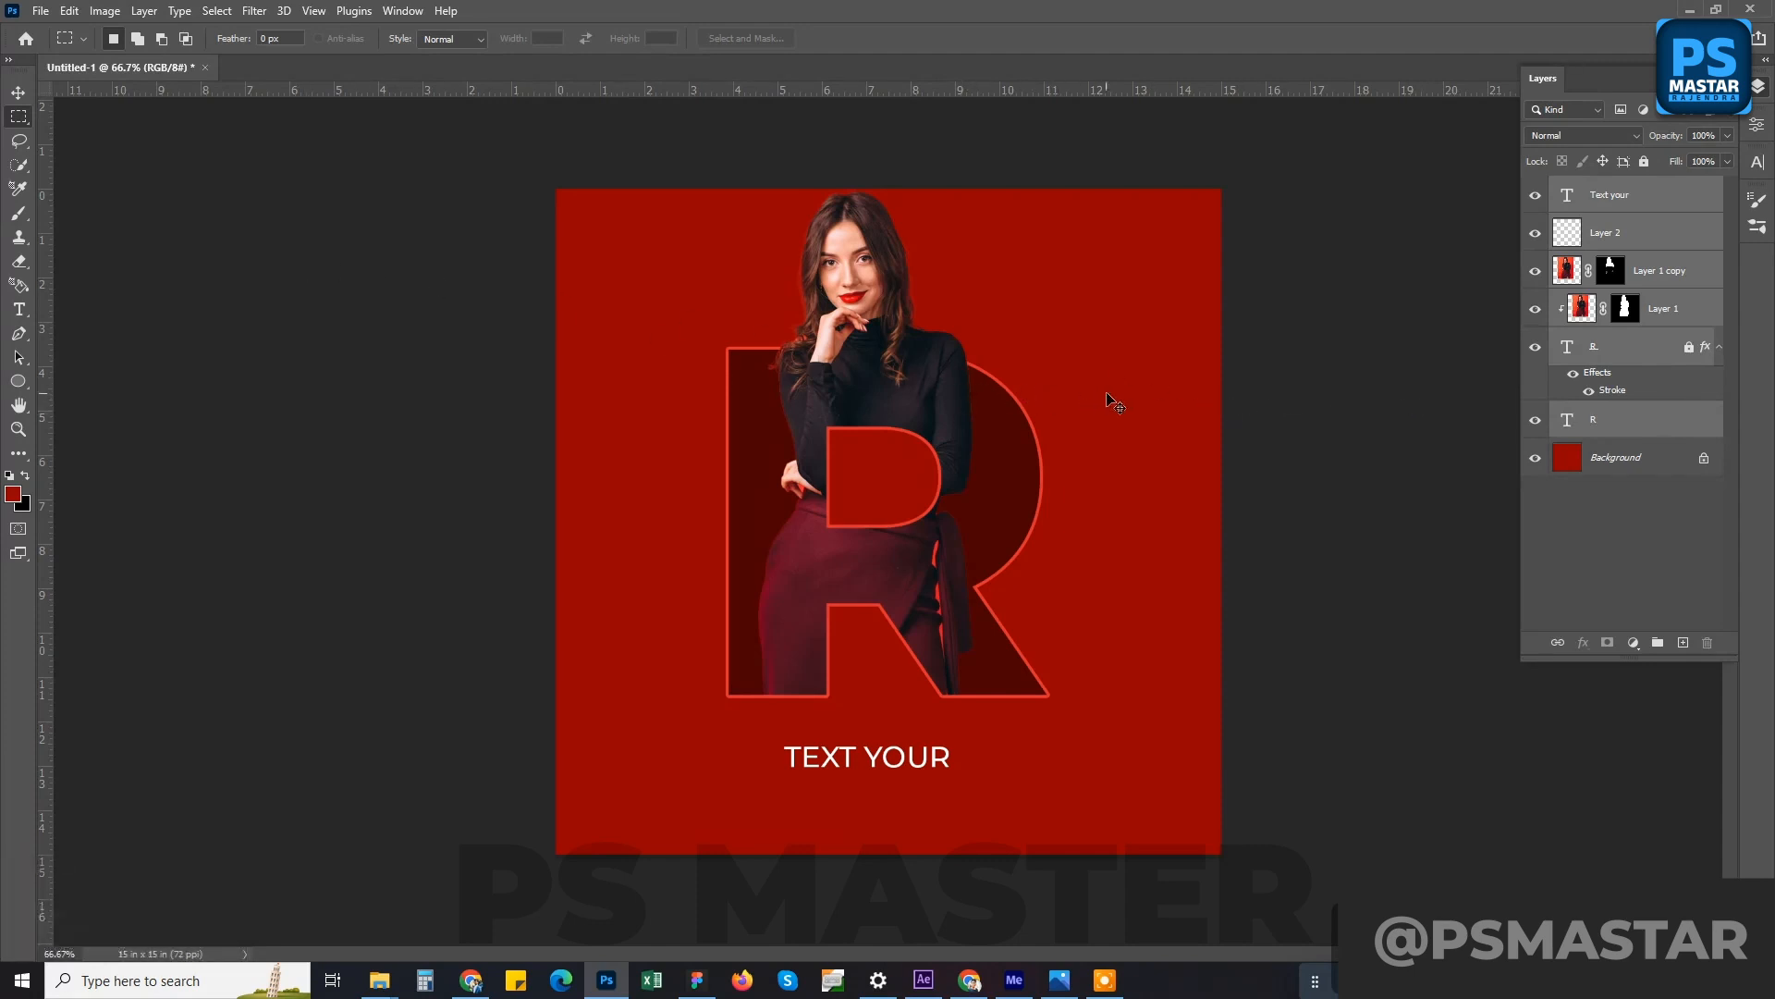
key(ctrl+g)
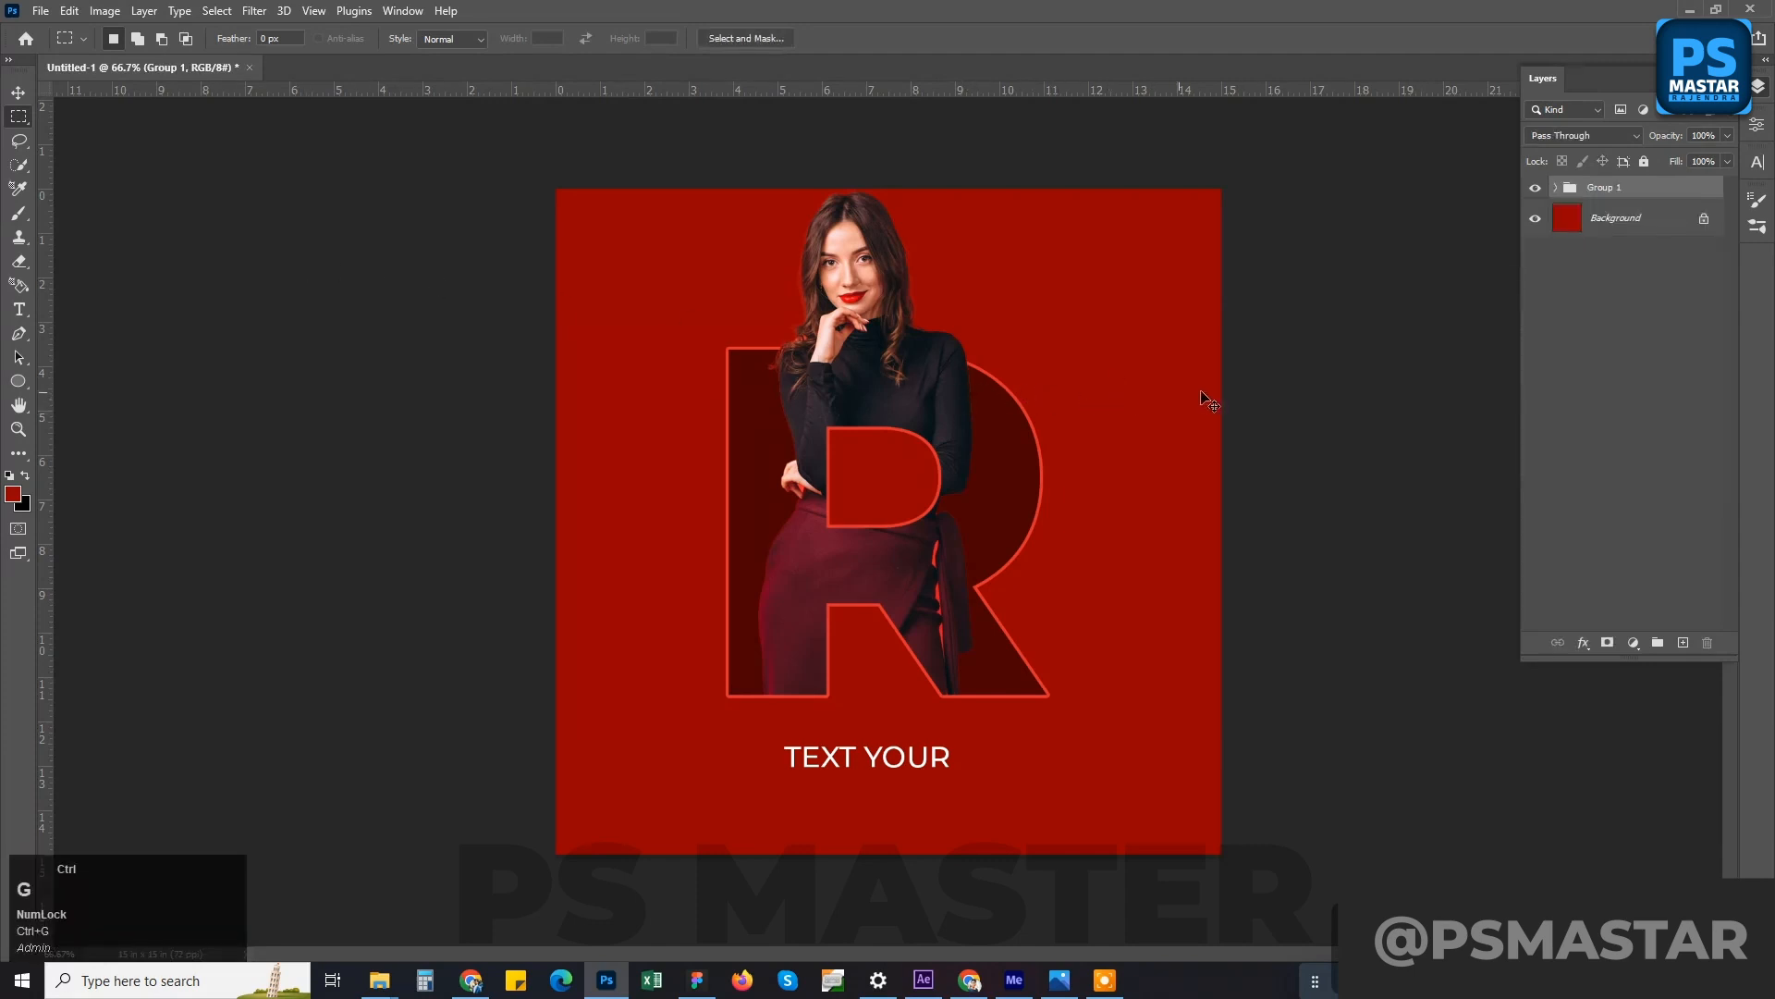
- Try to free-transform Group 1 and move it down on the canvas
click(69, 11)
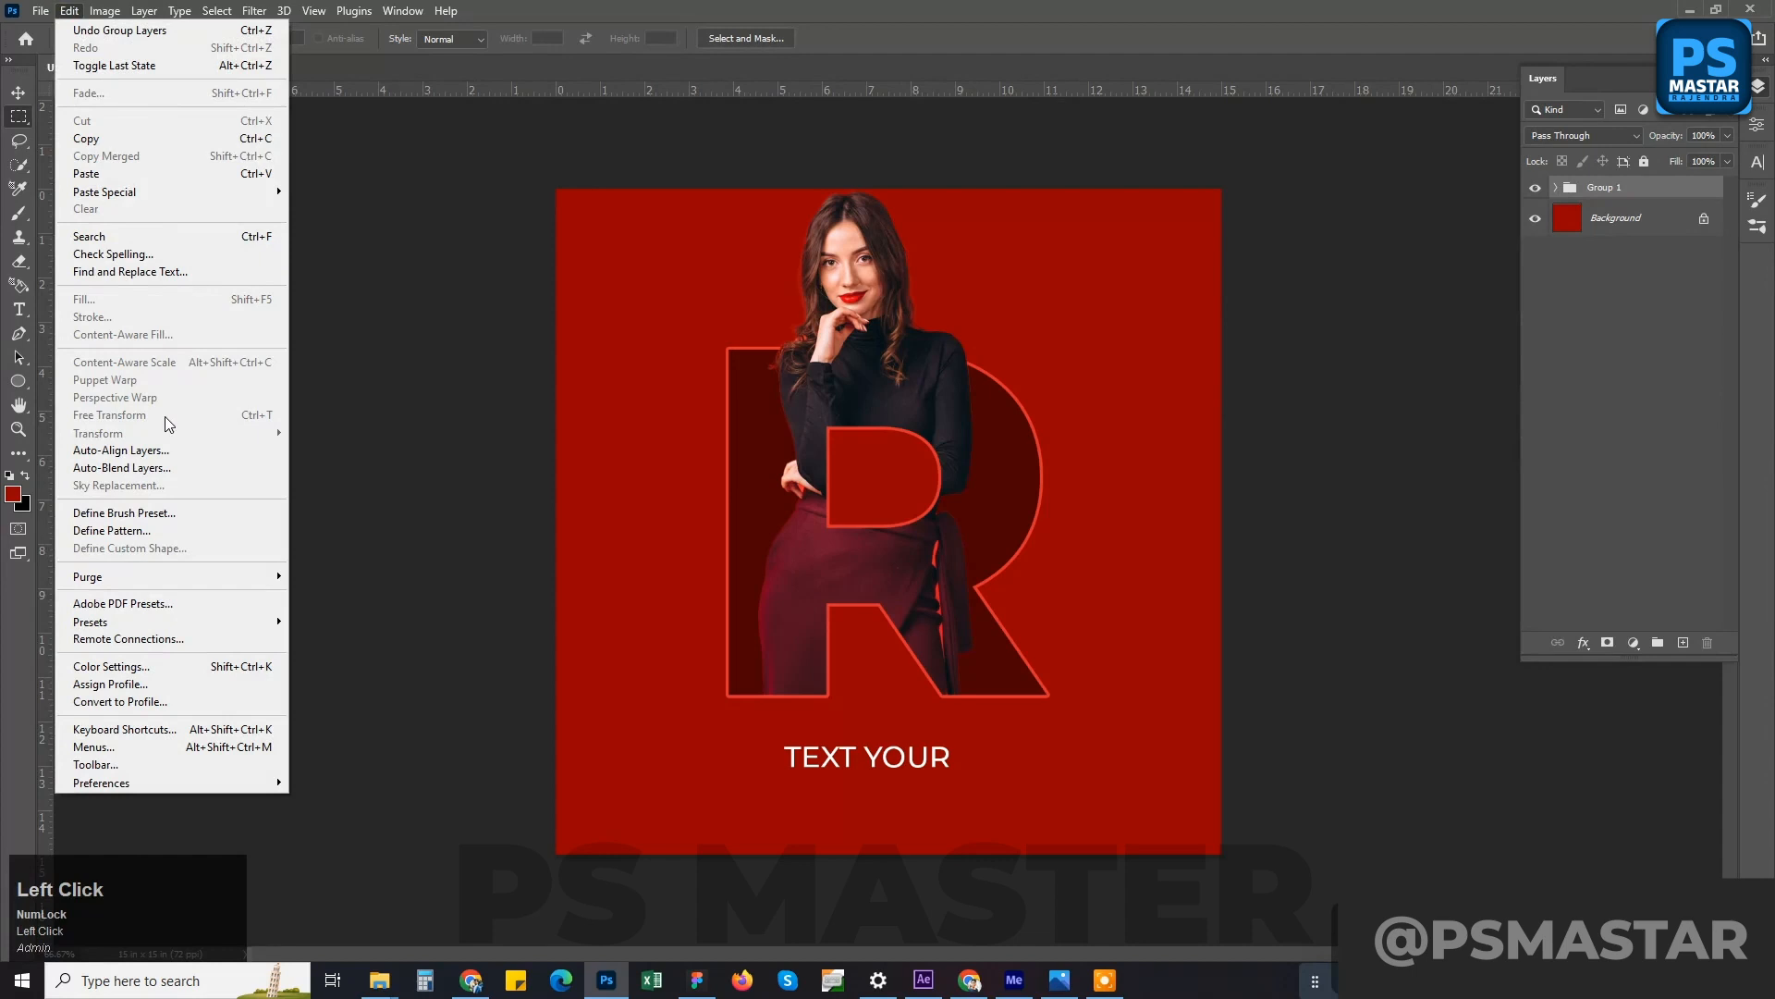
click(1615, 227)
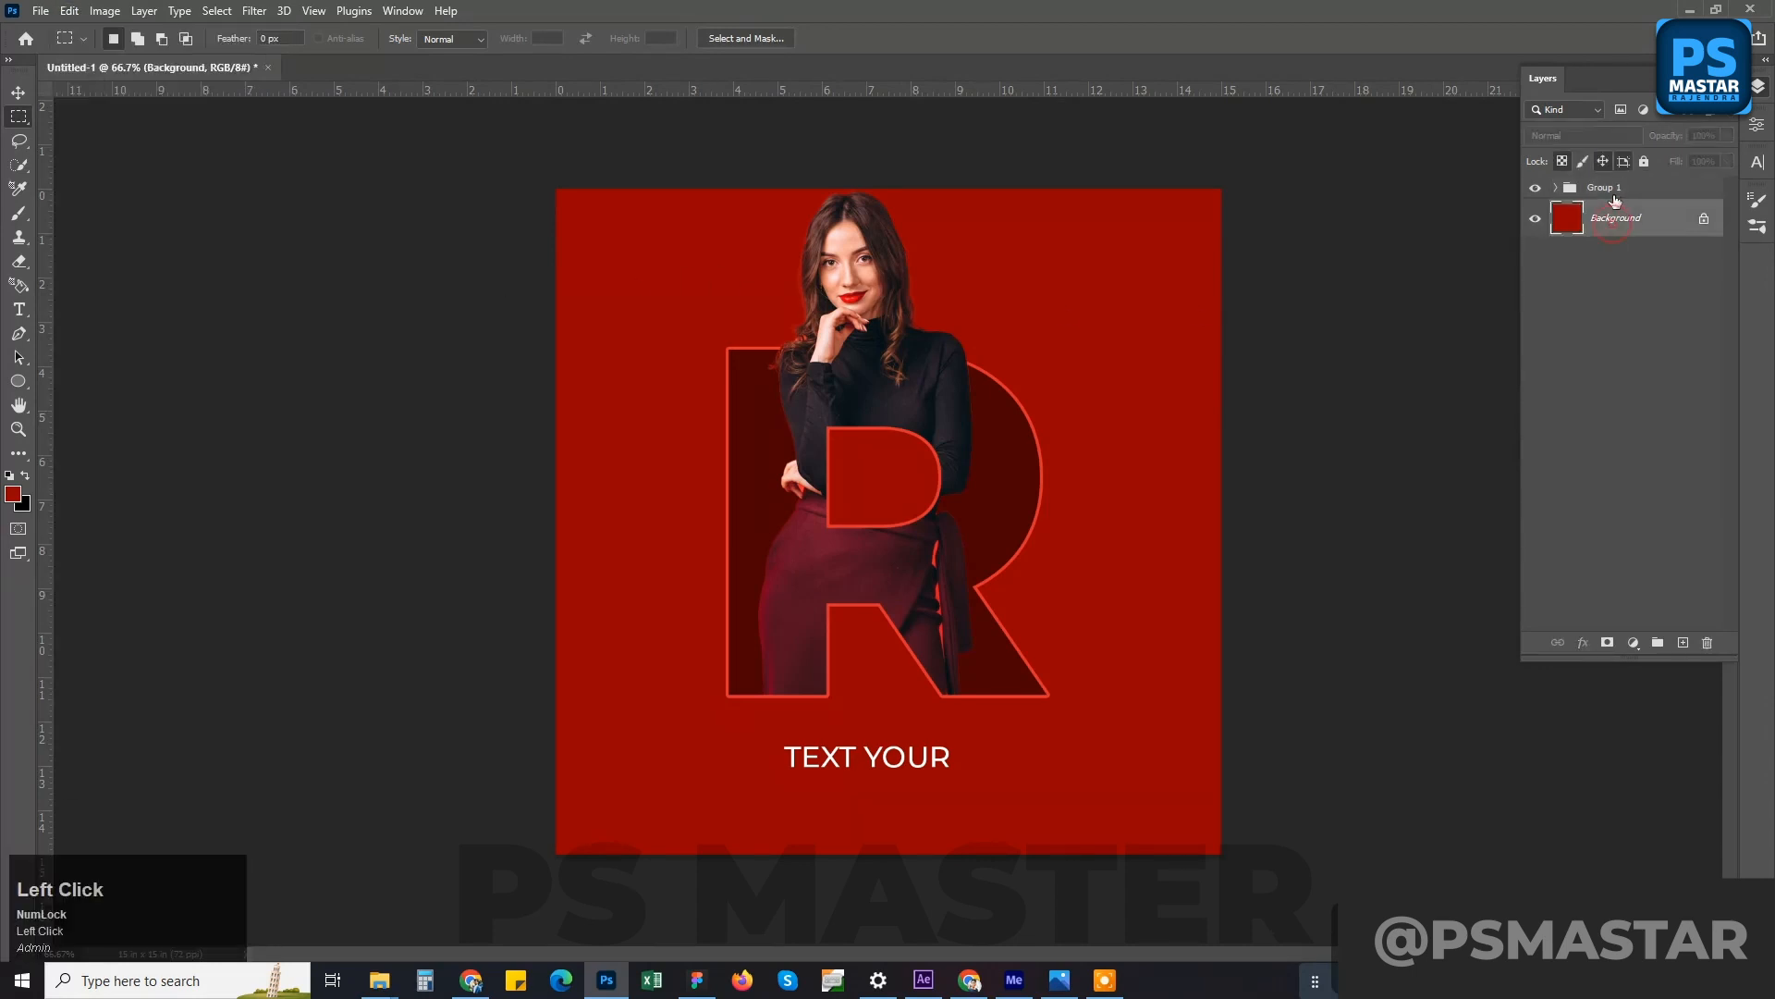
click(1613, 192)
key(ctrl+t)
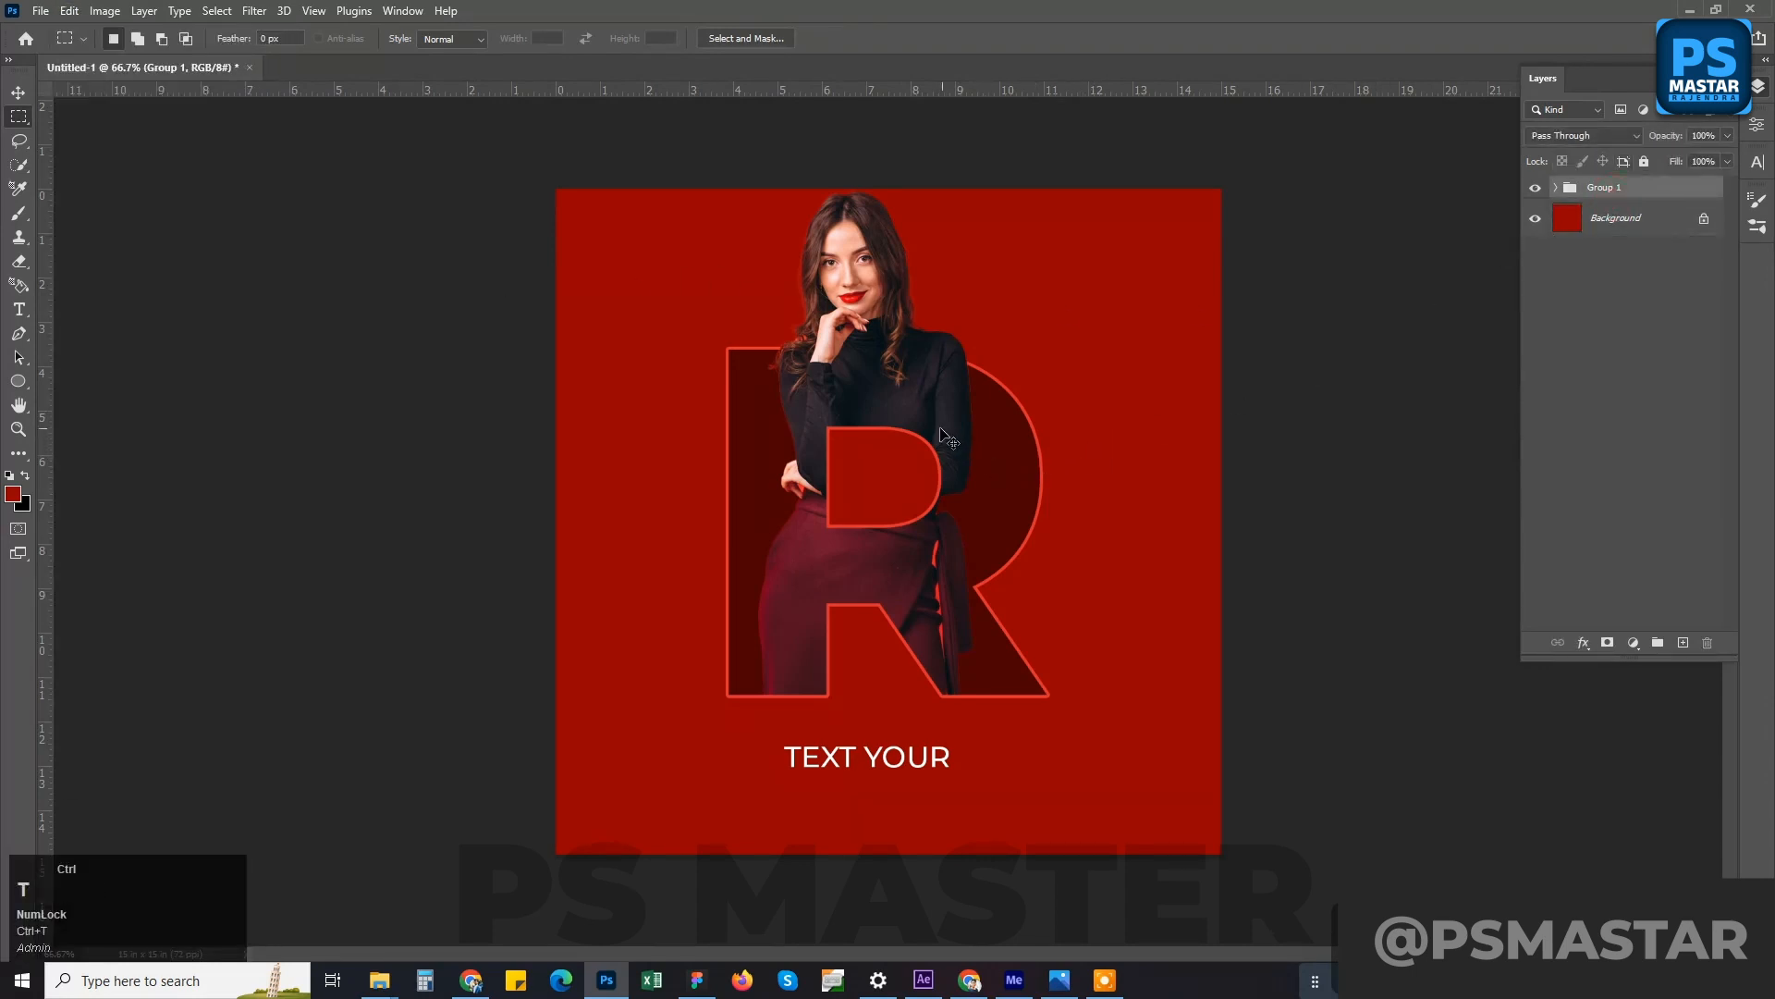
click(17, 91)
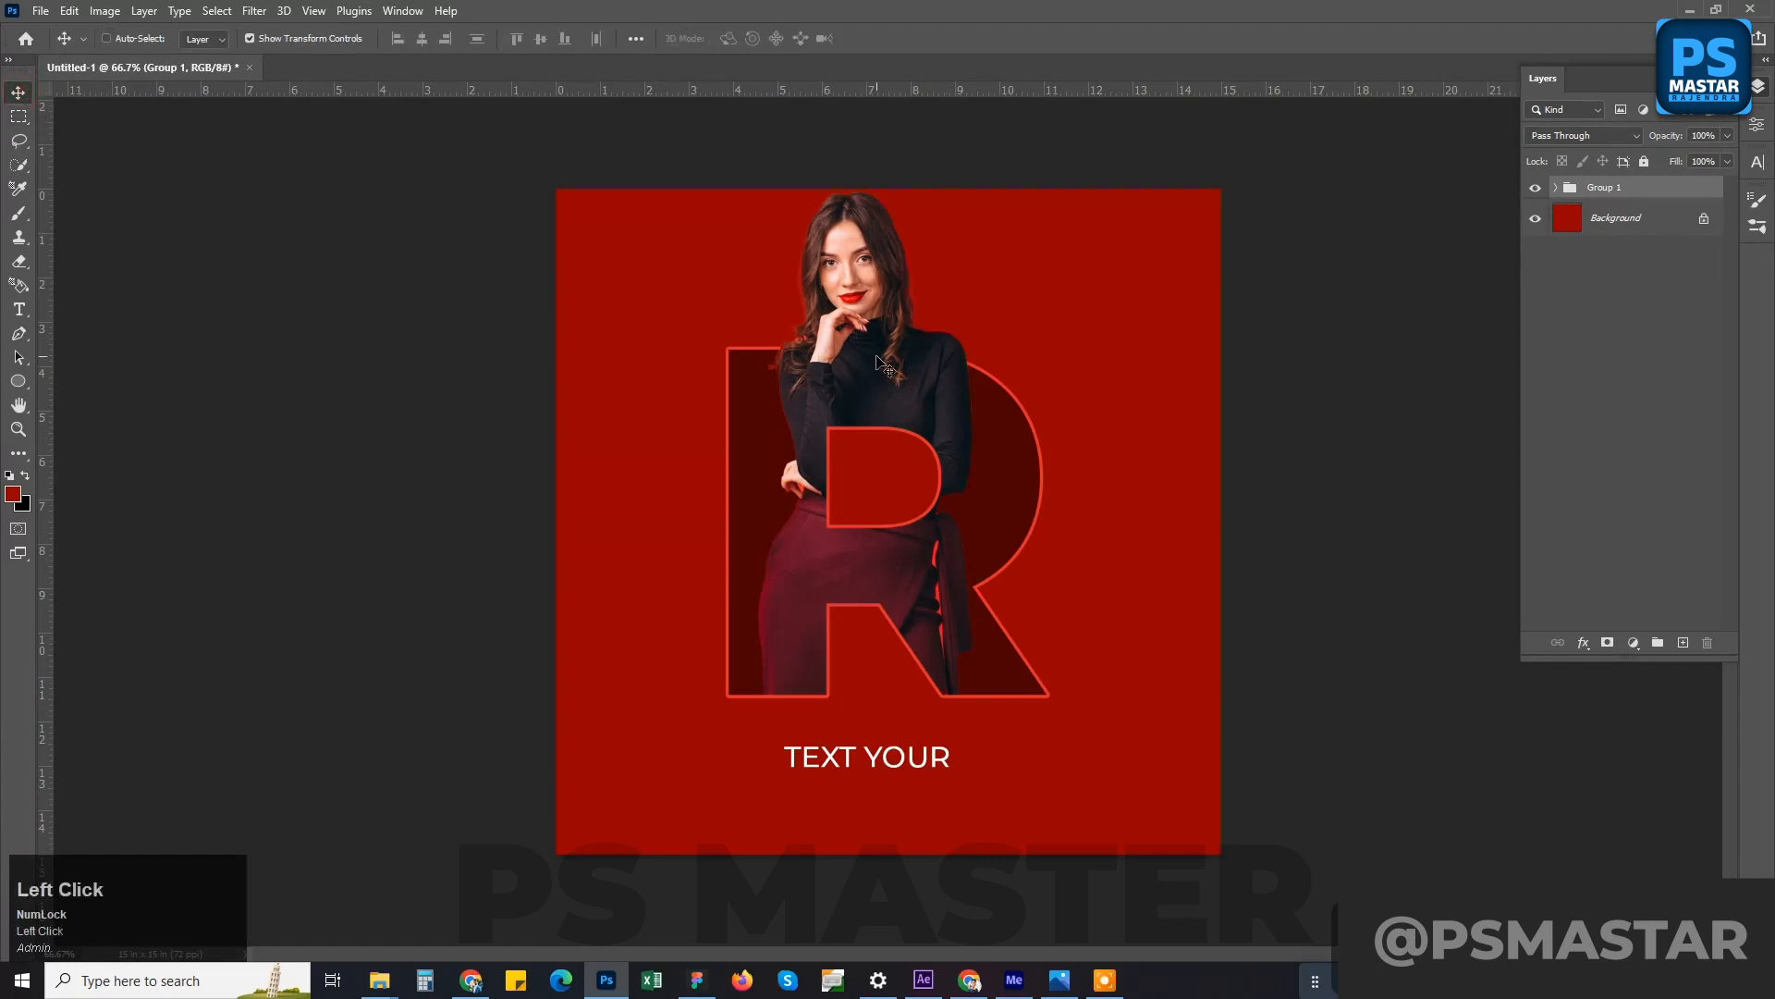
drag(876, 356, 879, 407)
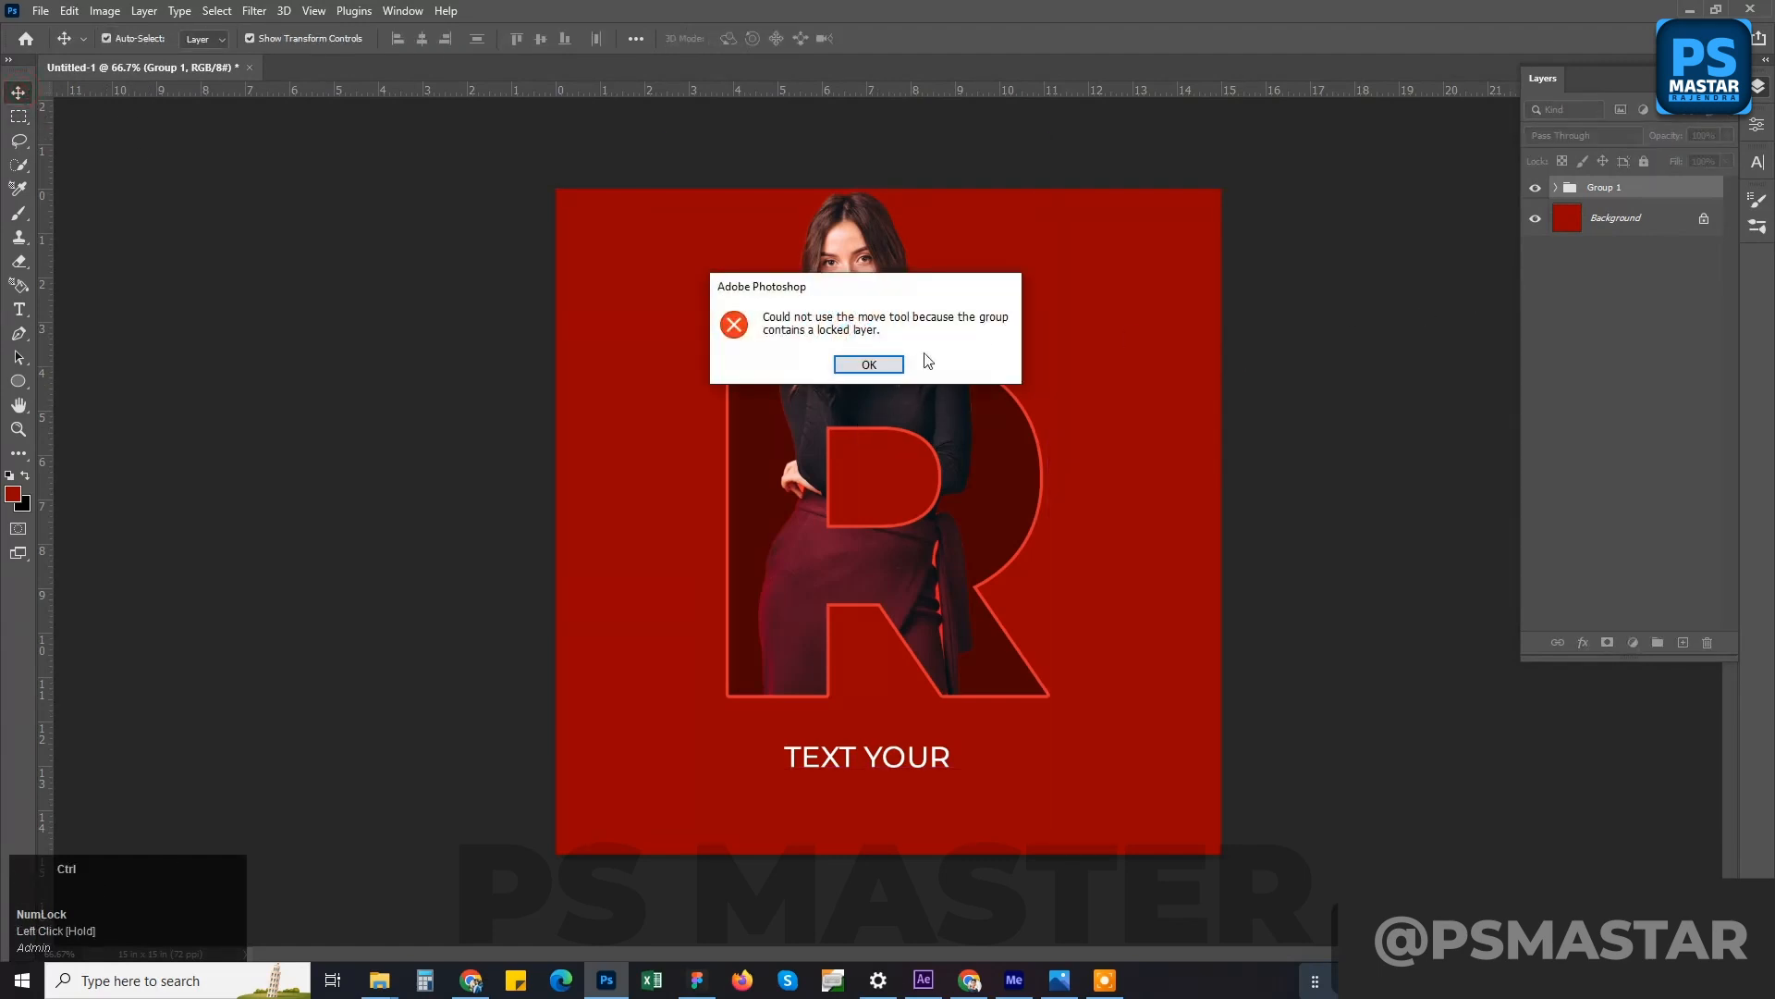
click(869, 364)
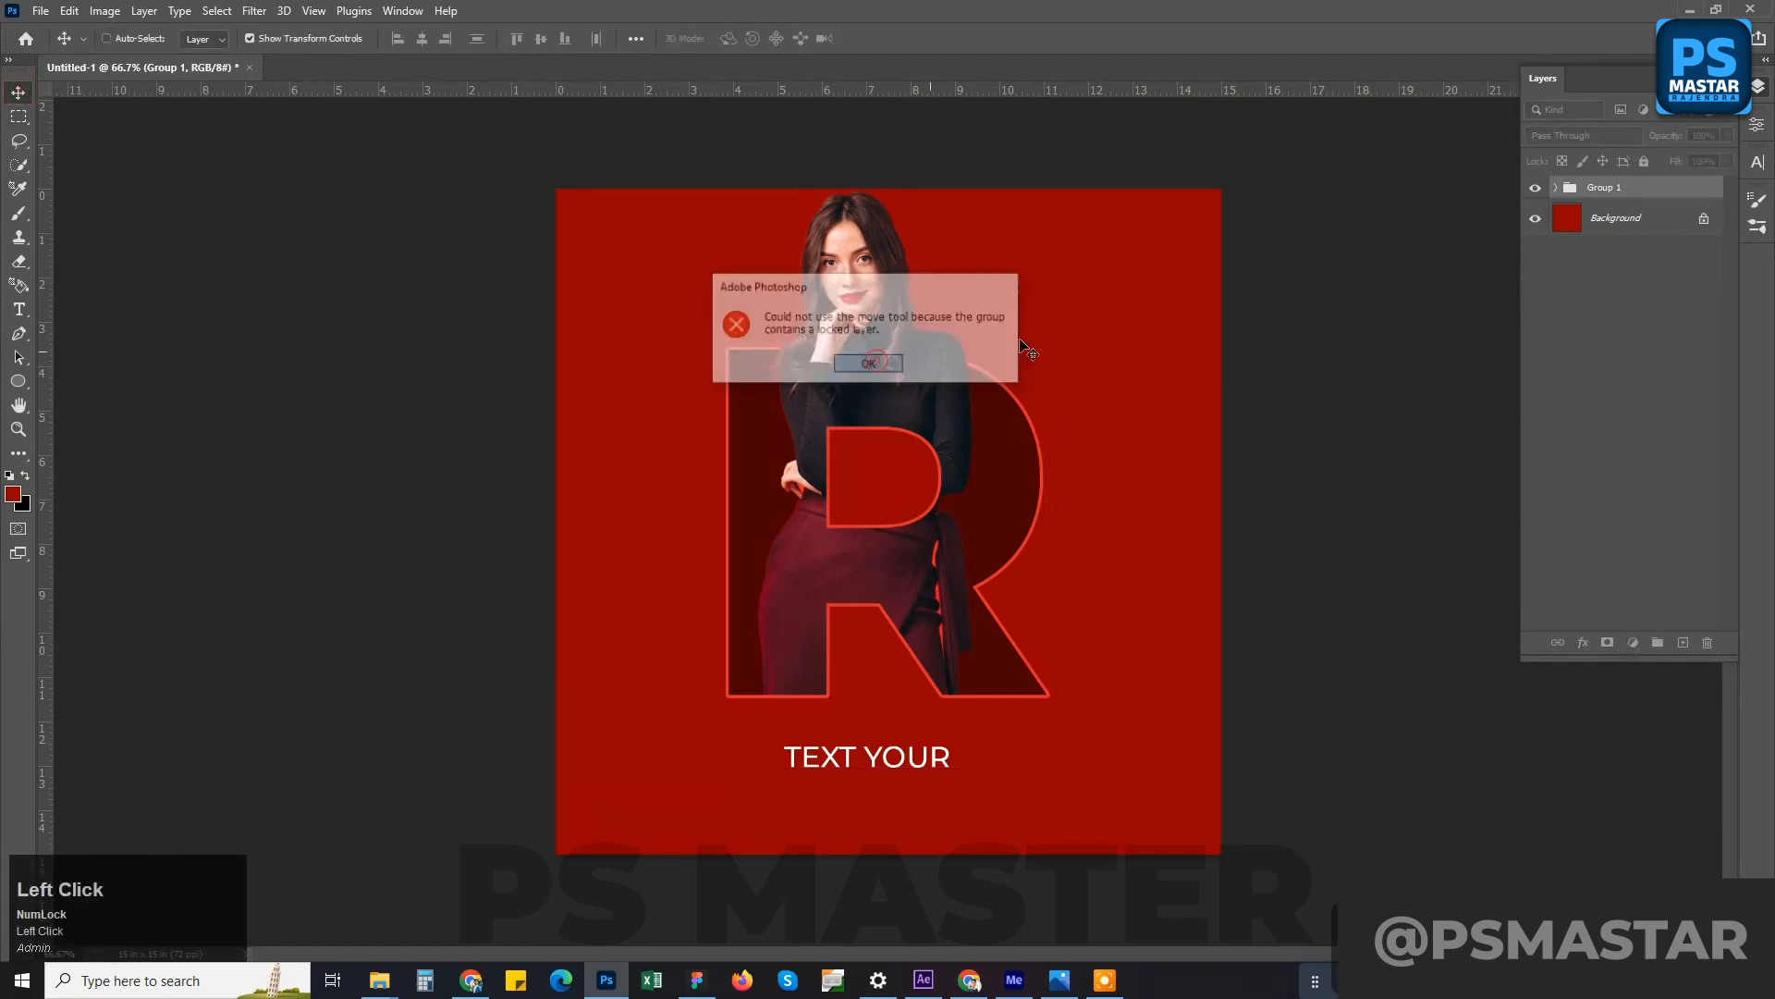
- Unlock the outlined R text layer inside Group 1 and move the whole group slightly down on the canvas
click(1555, 188)
click(1689, 372)
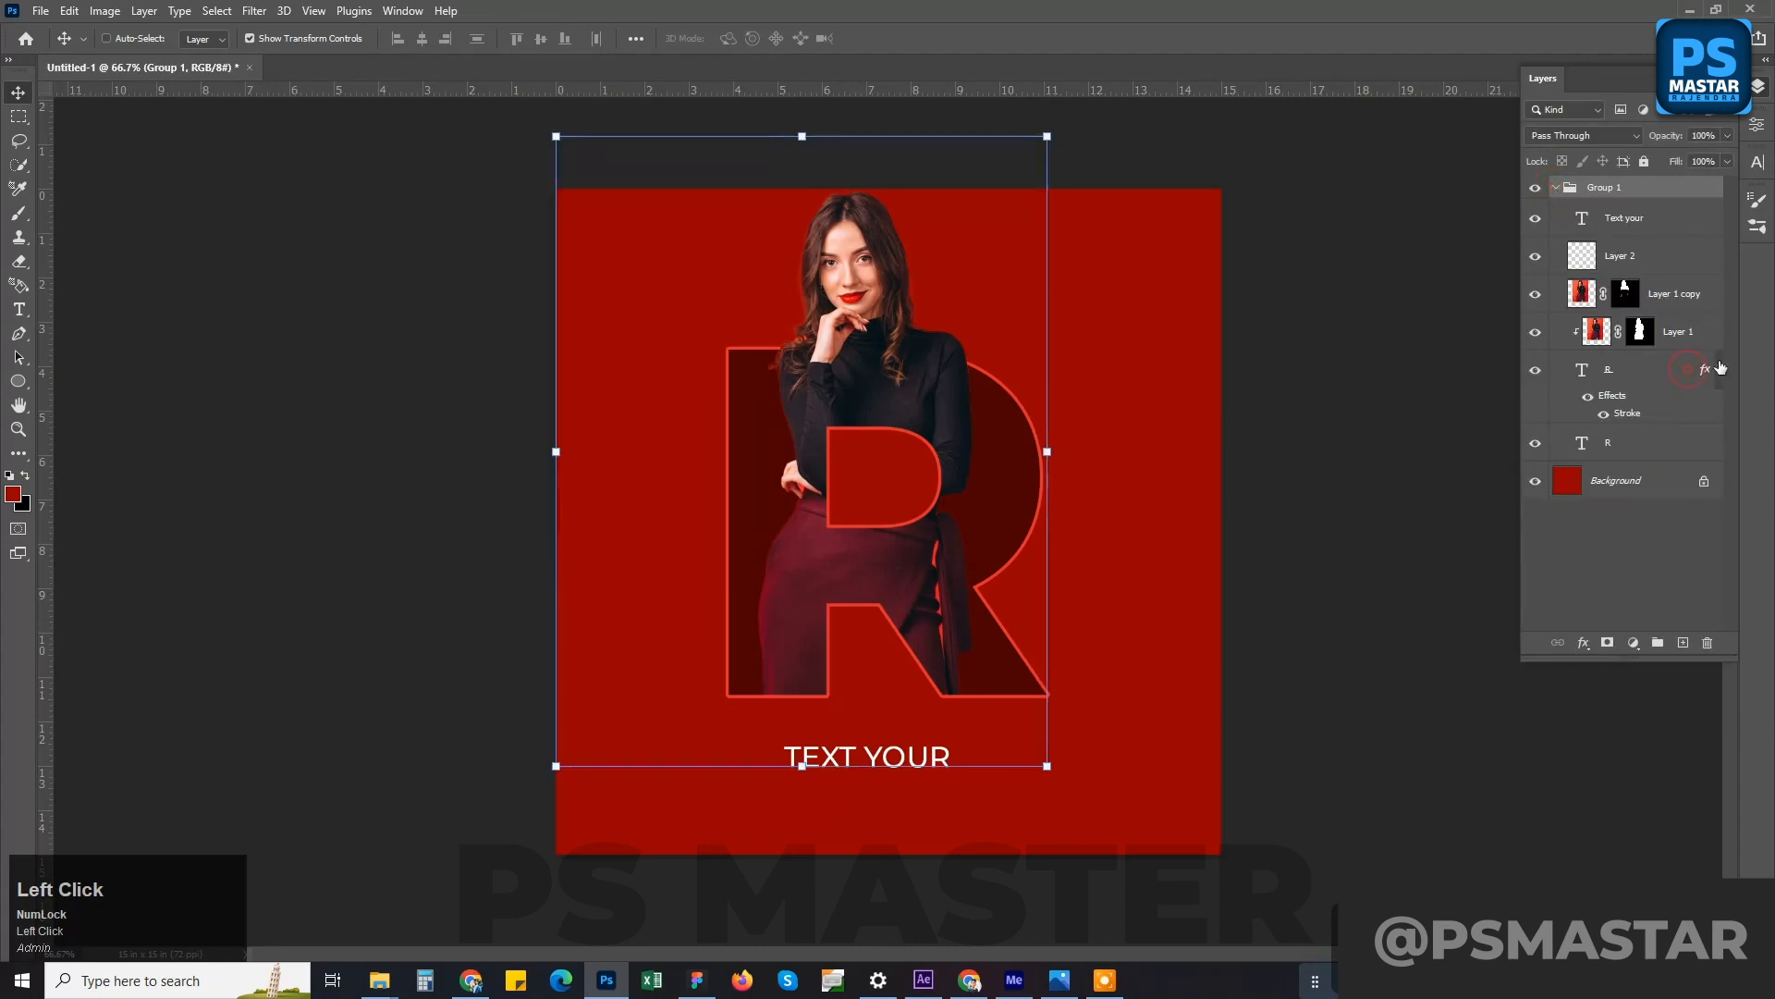
click(1555, 188)
drag(862, 416, 862, 452)
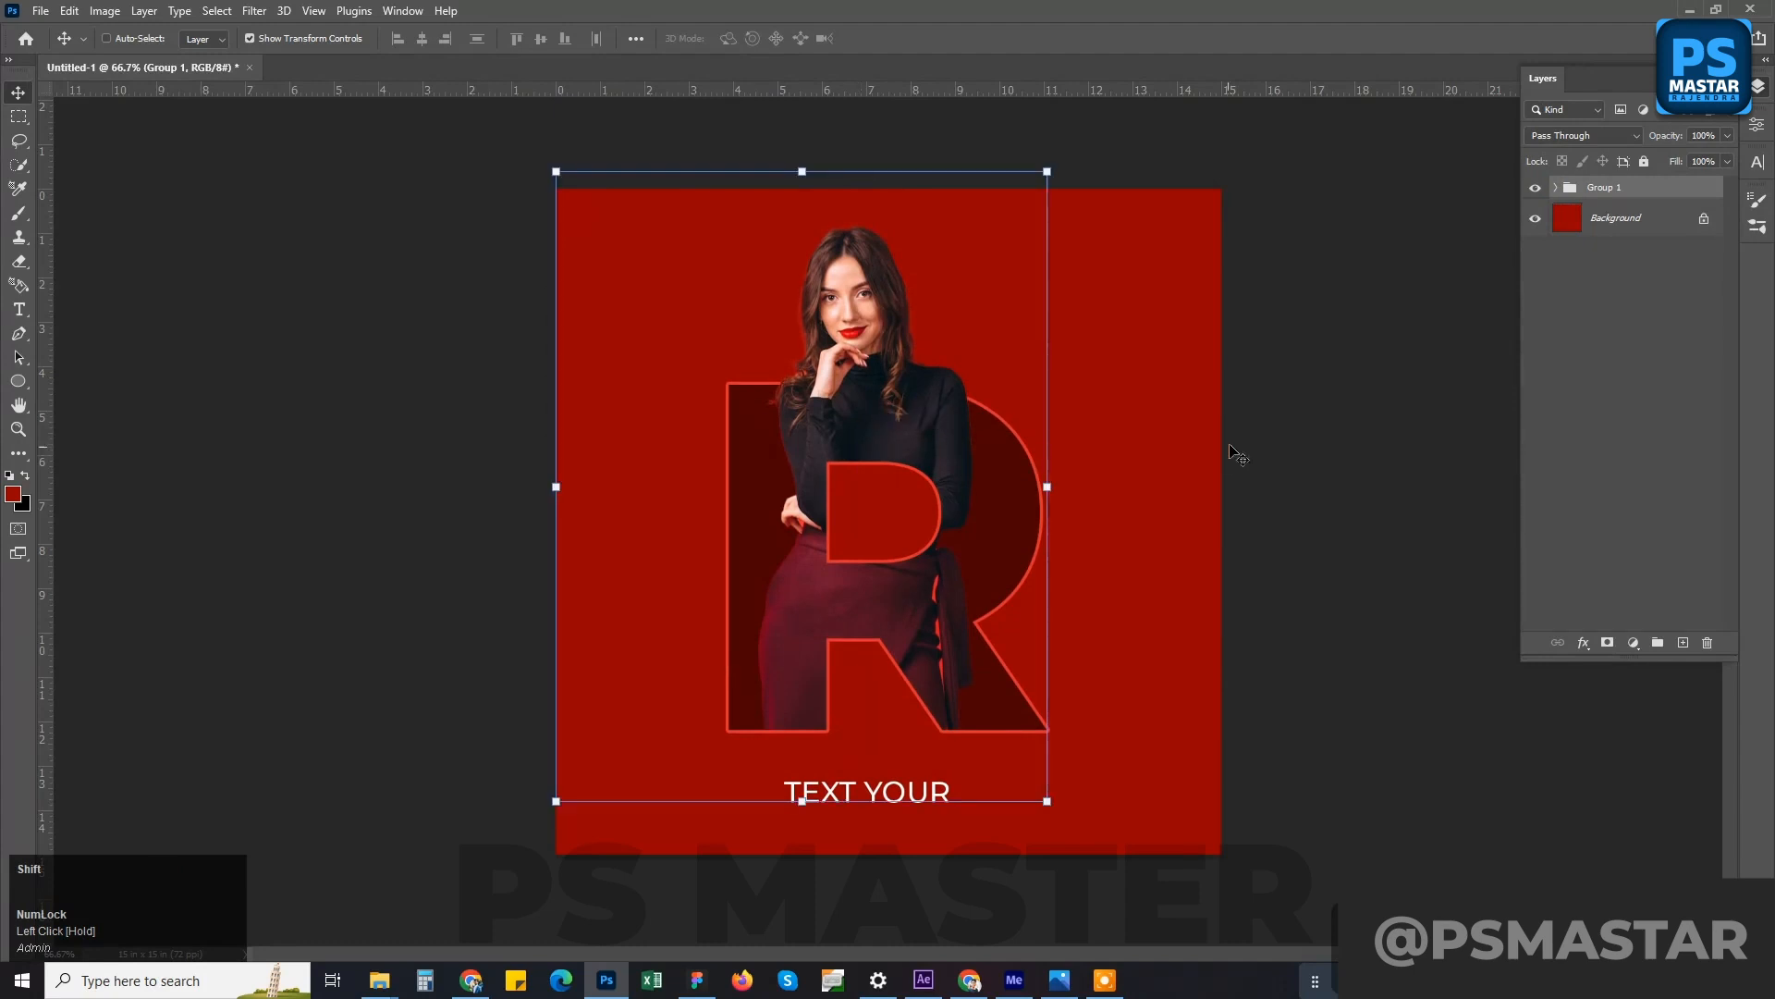
key(m)
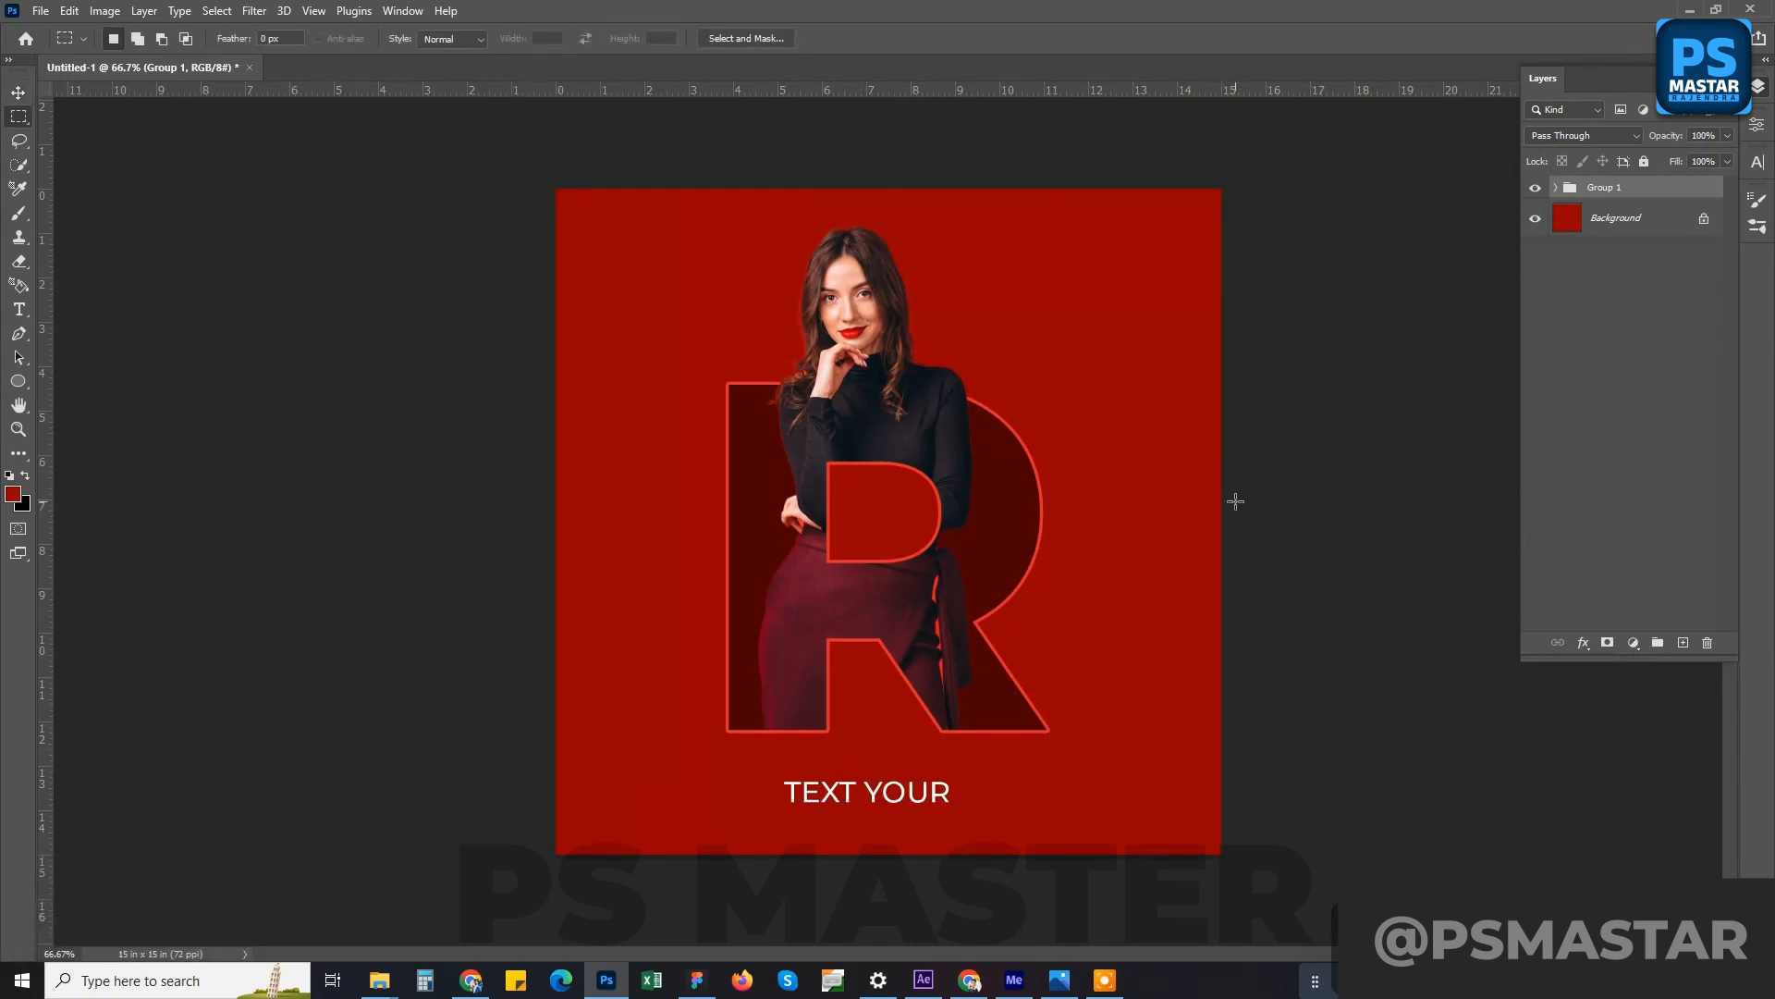
- Convert the clipped portrait Layer 1 inside the group to a smart object and open its contents
click(1556, 187)
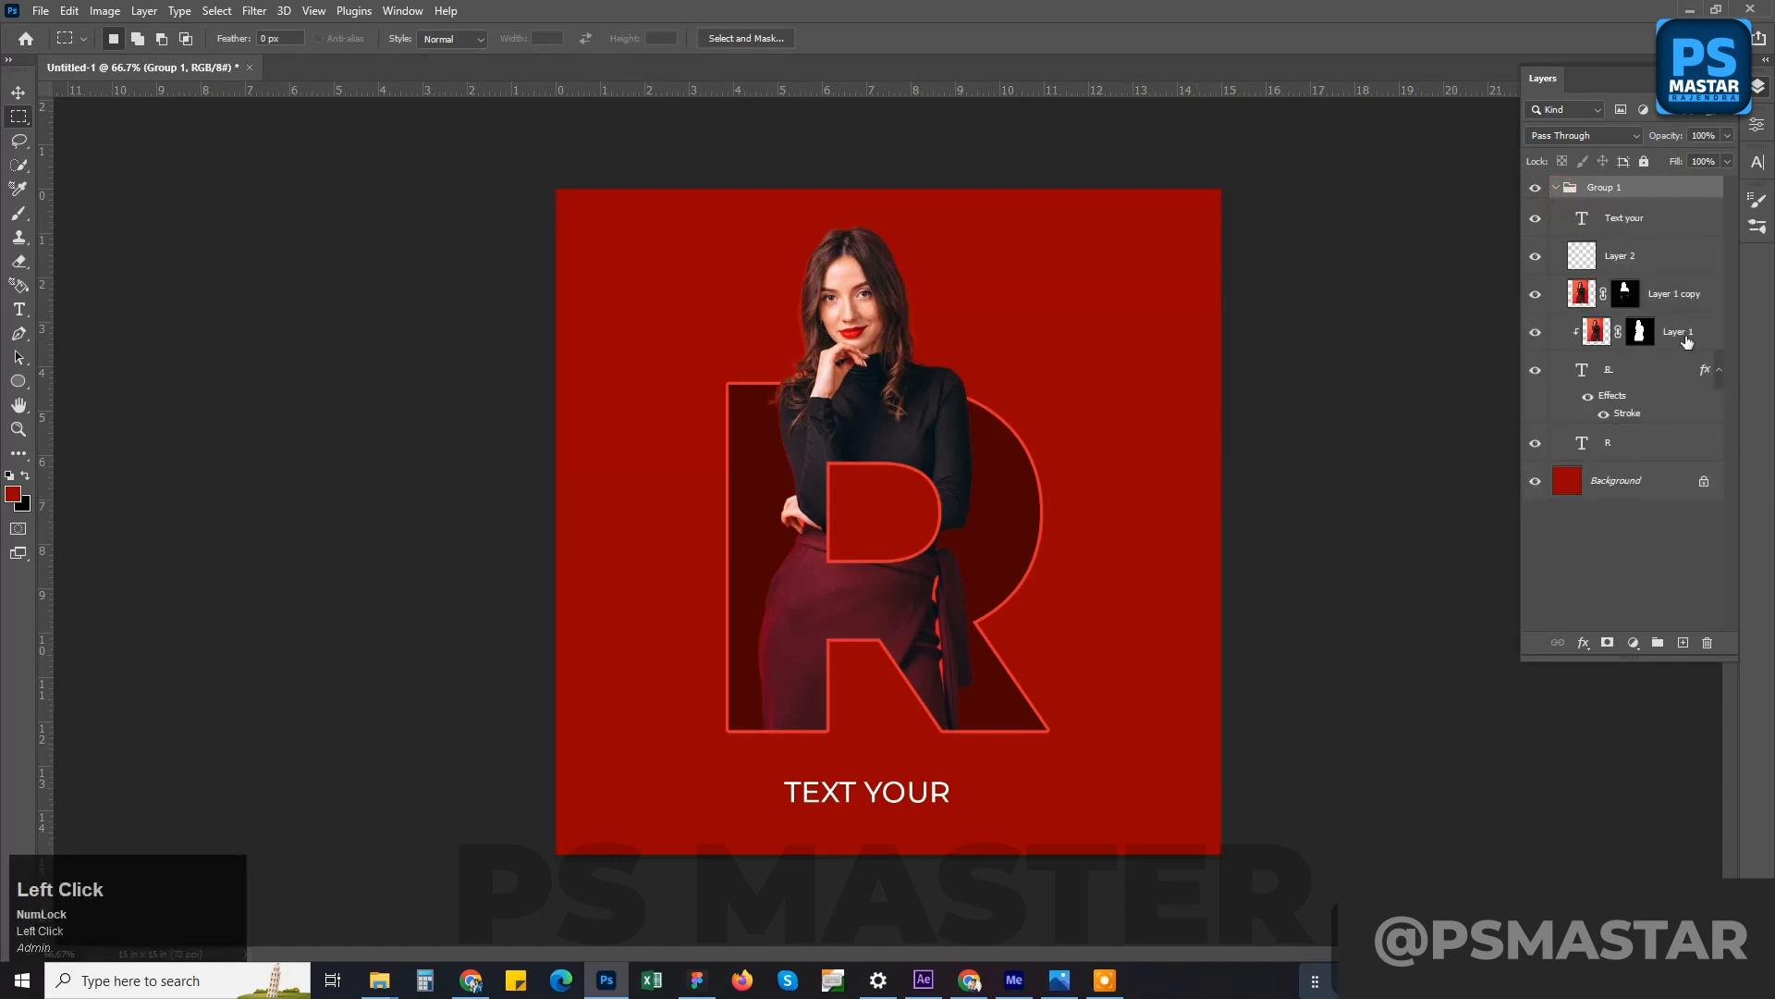
right_click(1687, 336)
click(1442, 440)
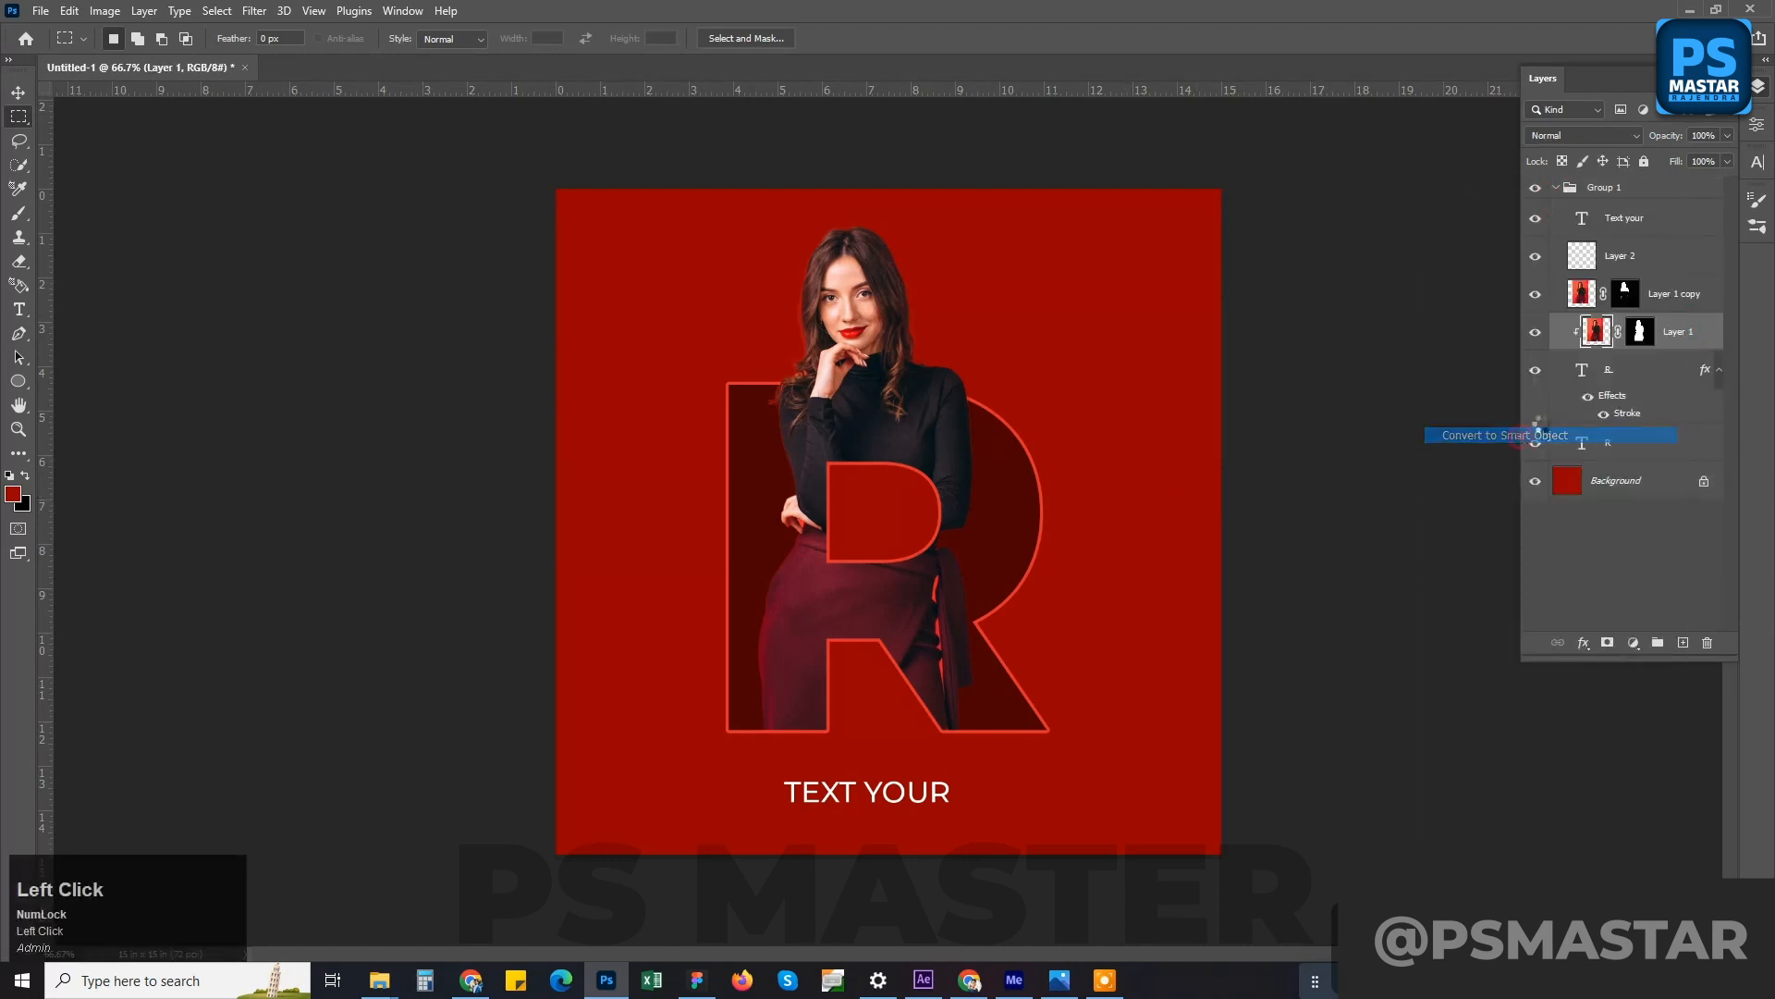
double_click(1604, 344)
scroll(1007, 738, up, 3)
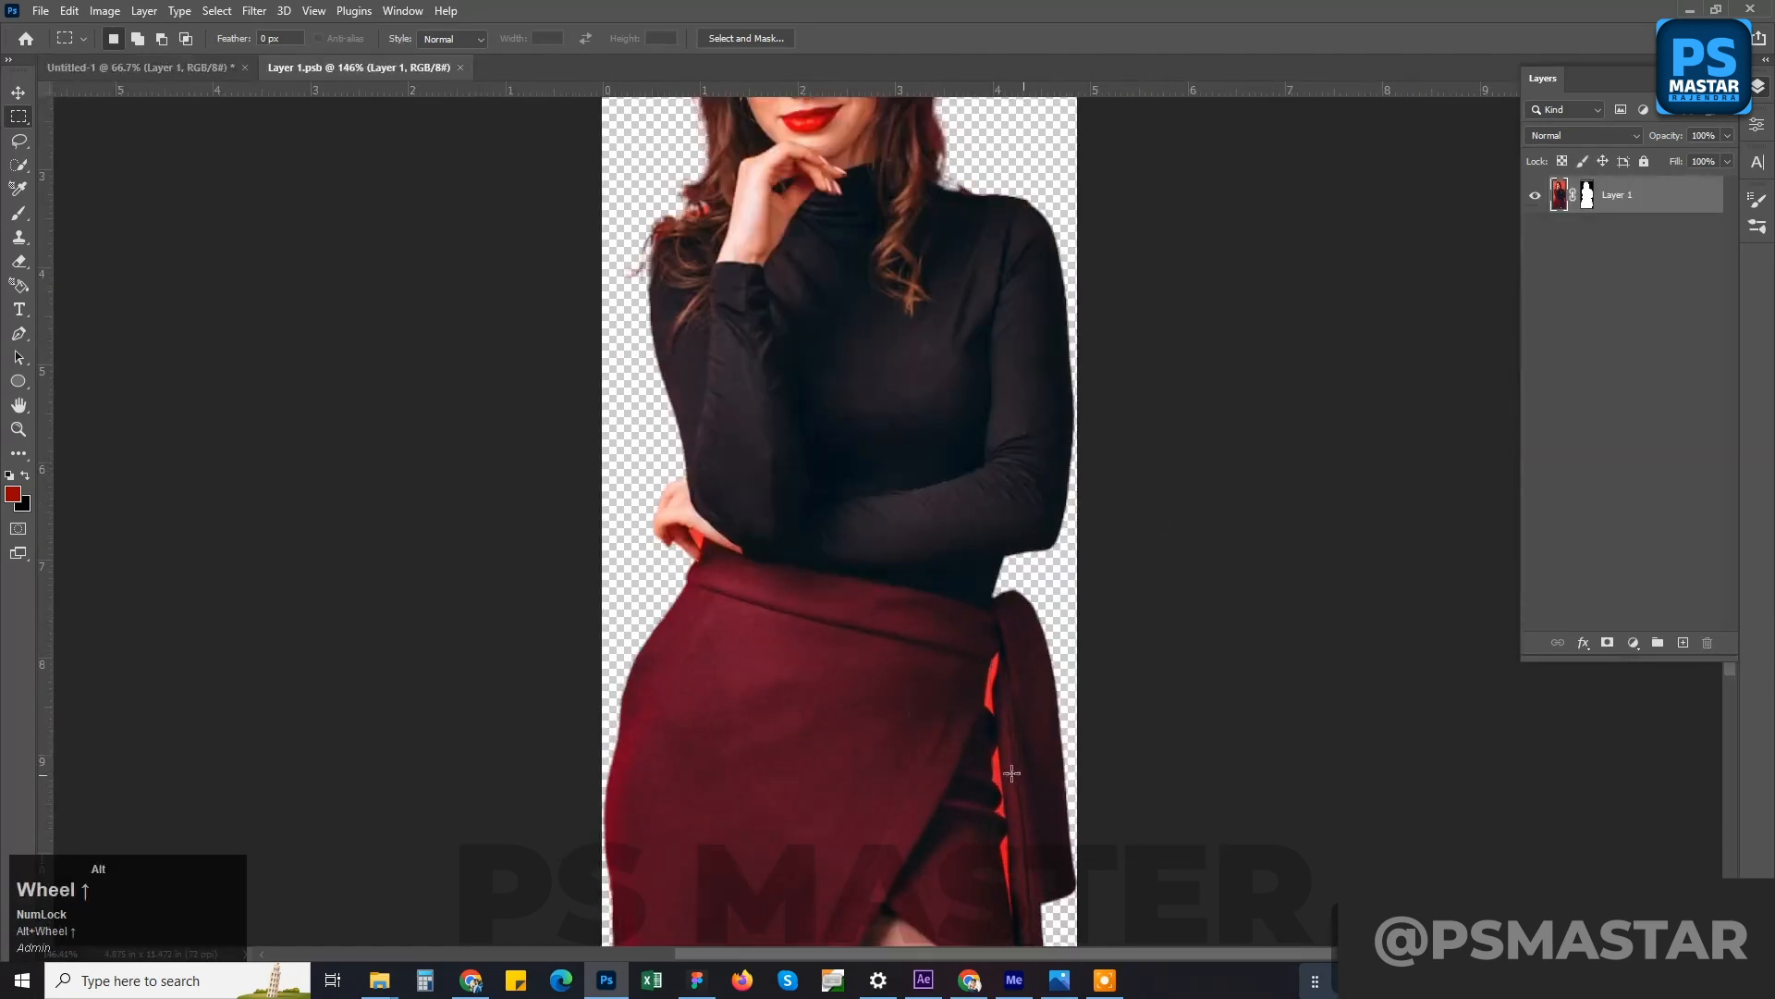
- Set up the Background Eraser with a size 90 brush and the bright red beside the skirt's tie as background colour
scroll(1067, 685, down, 2)
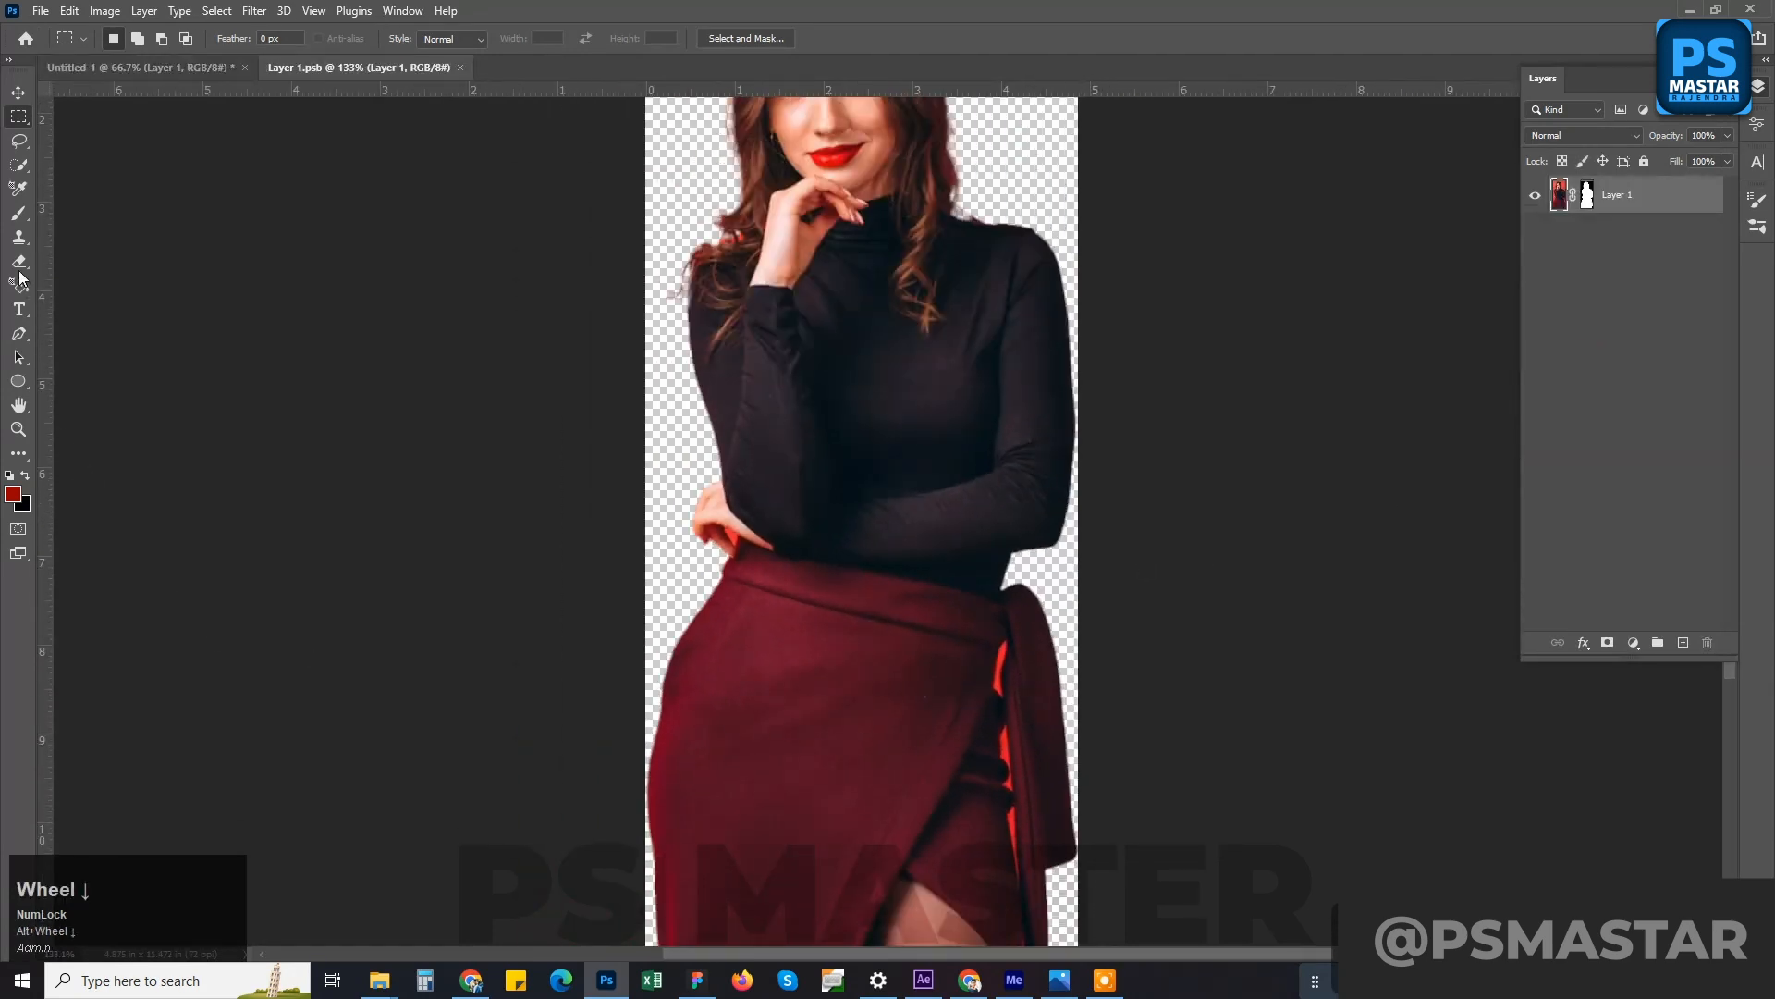
mouse_move(18, 264)
mouse_down()
mouse_move(75, 277)
mouse_move(67, 300)
mouse_move(70, 263)
mouse_move(19, 264)
mouse_move(85, 279)
mouse_up()
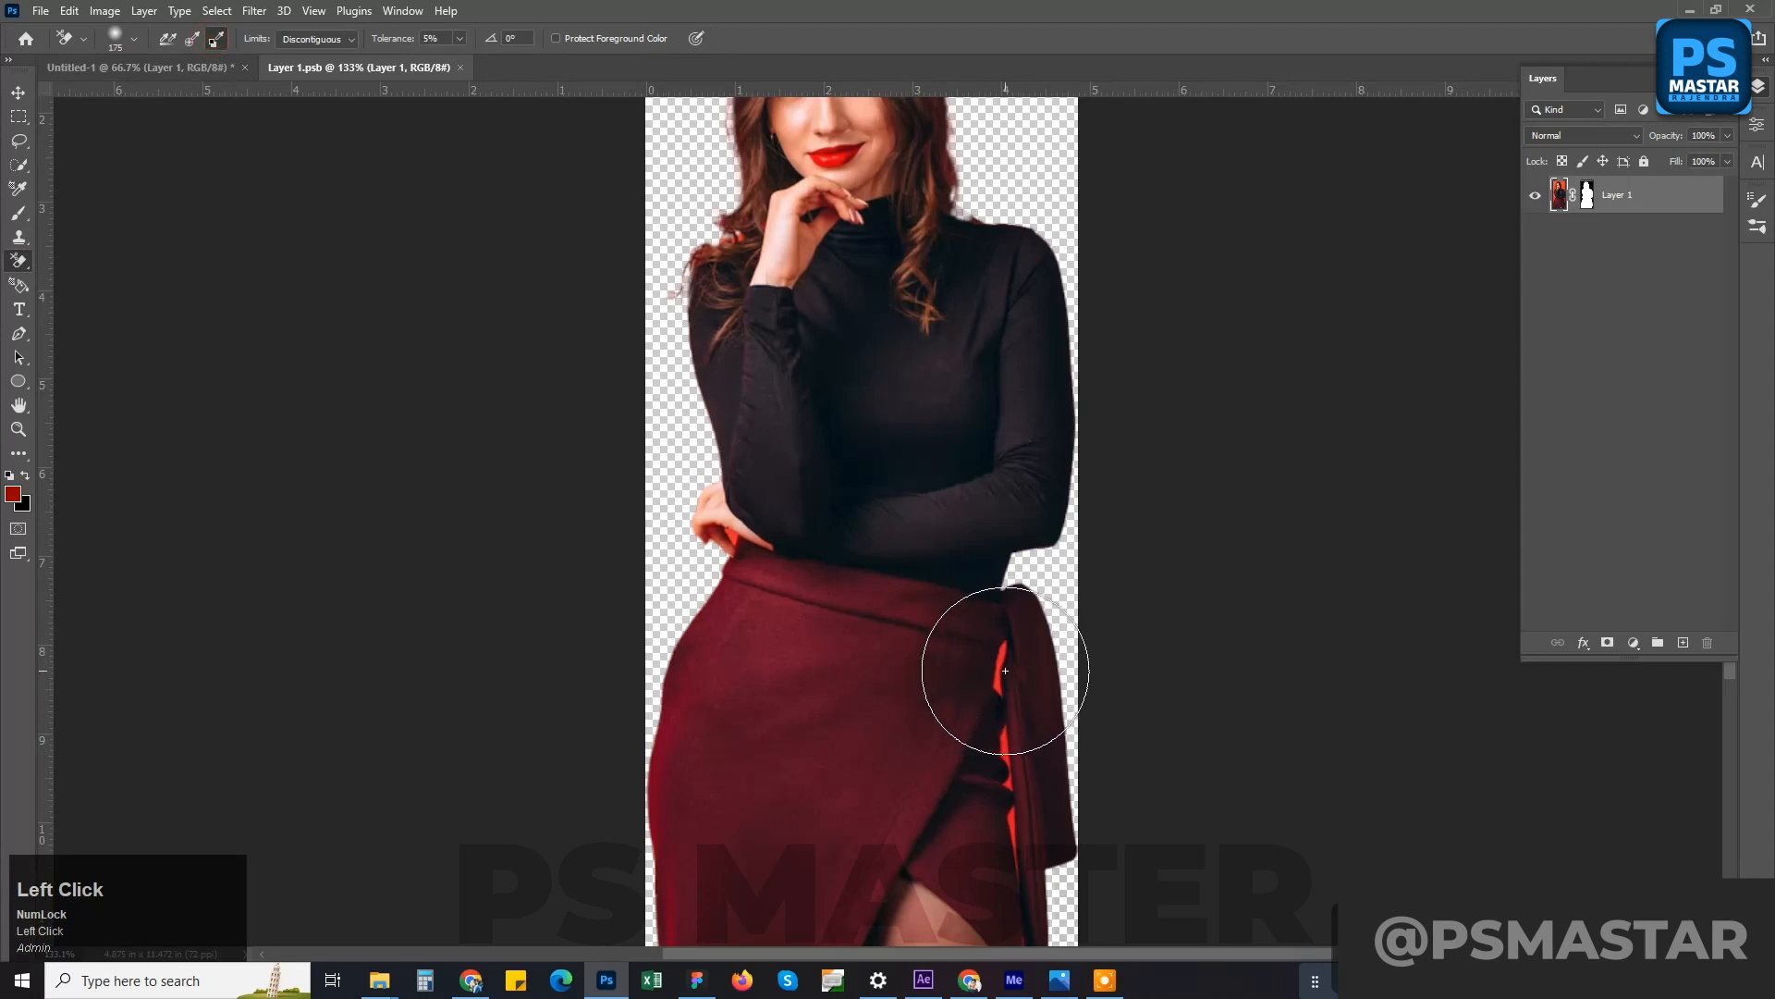
key(bracketleft)
key(bracketleft)
key(bracketleft)
key(bracketleft)
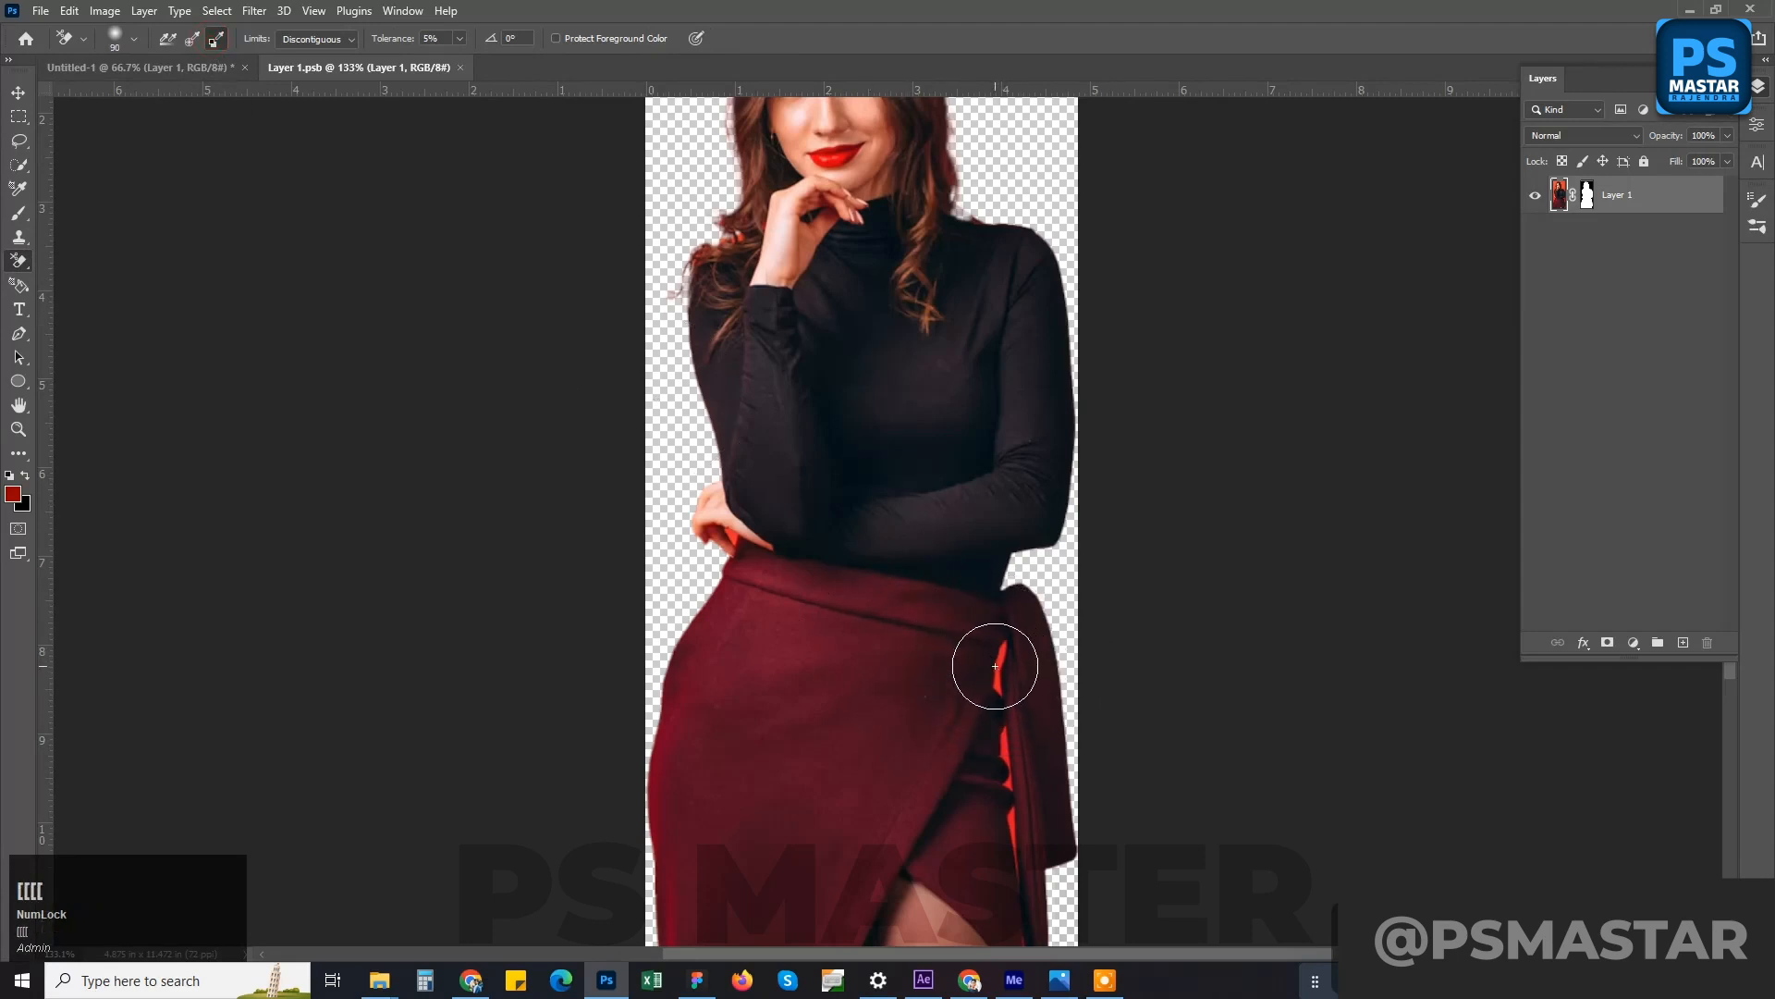
alt+click(995, 665)
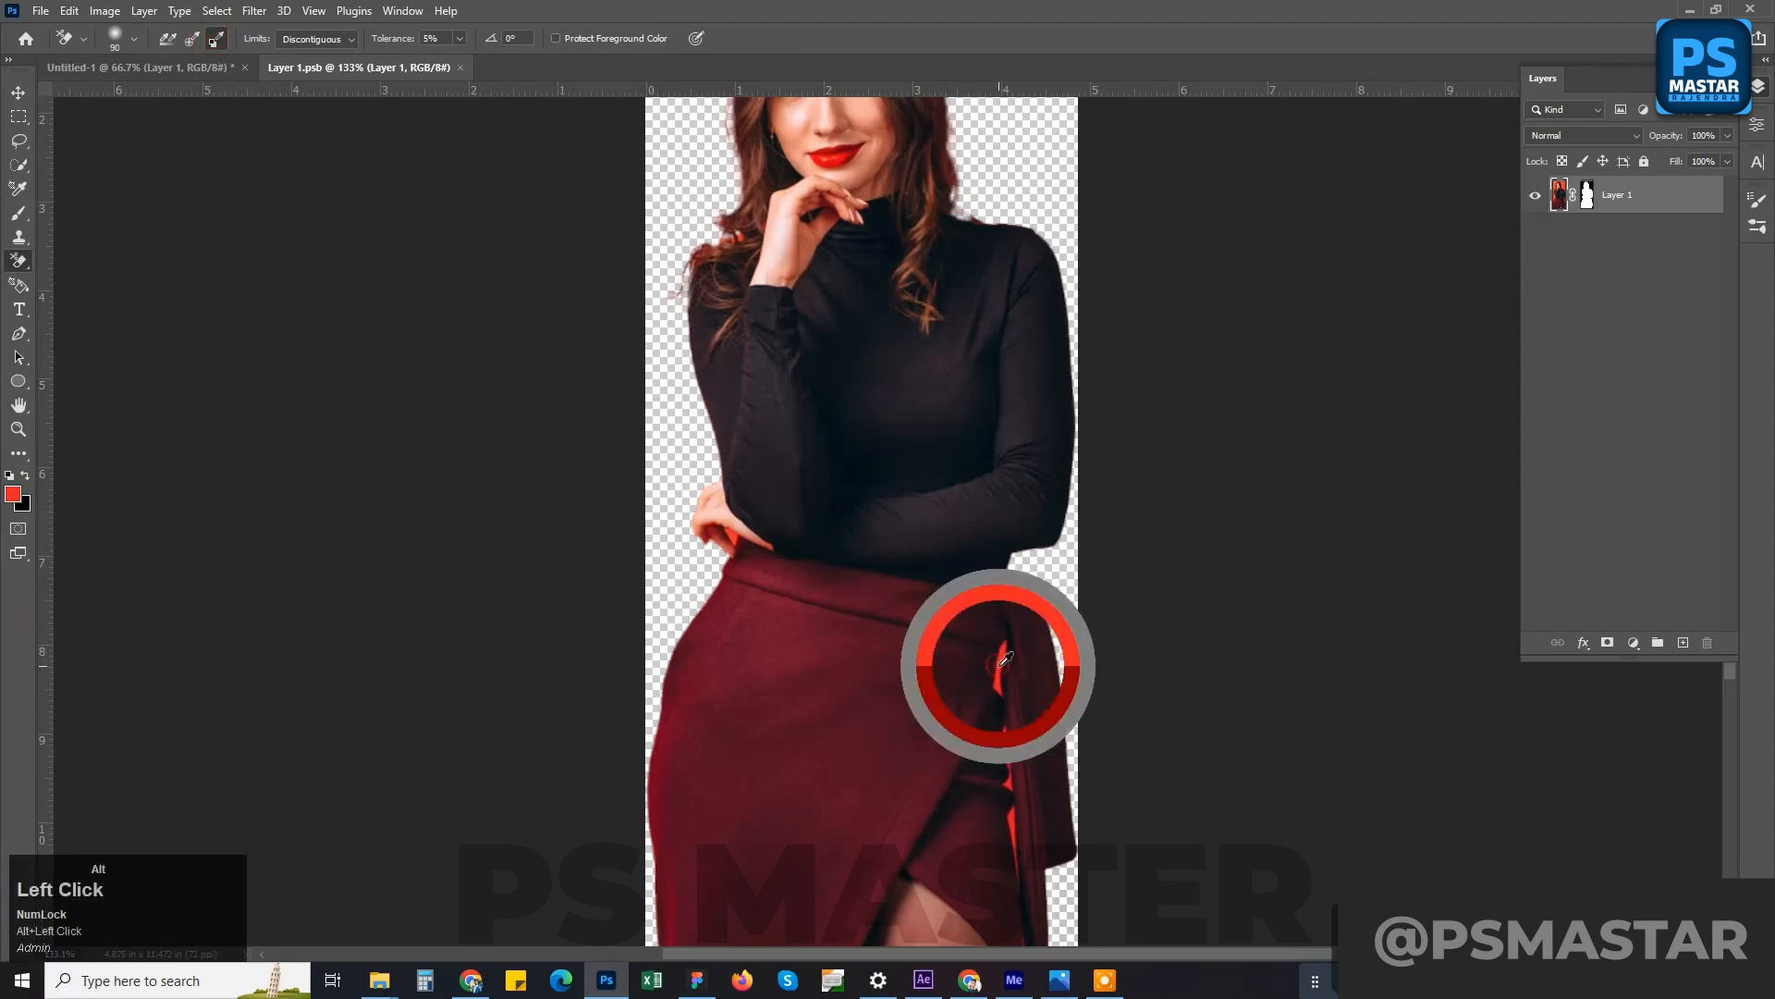
click(25, 476)
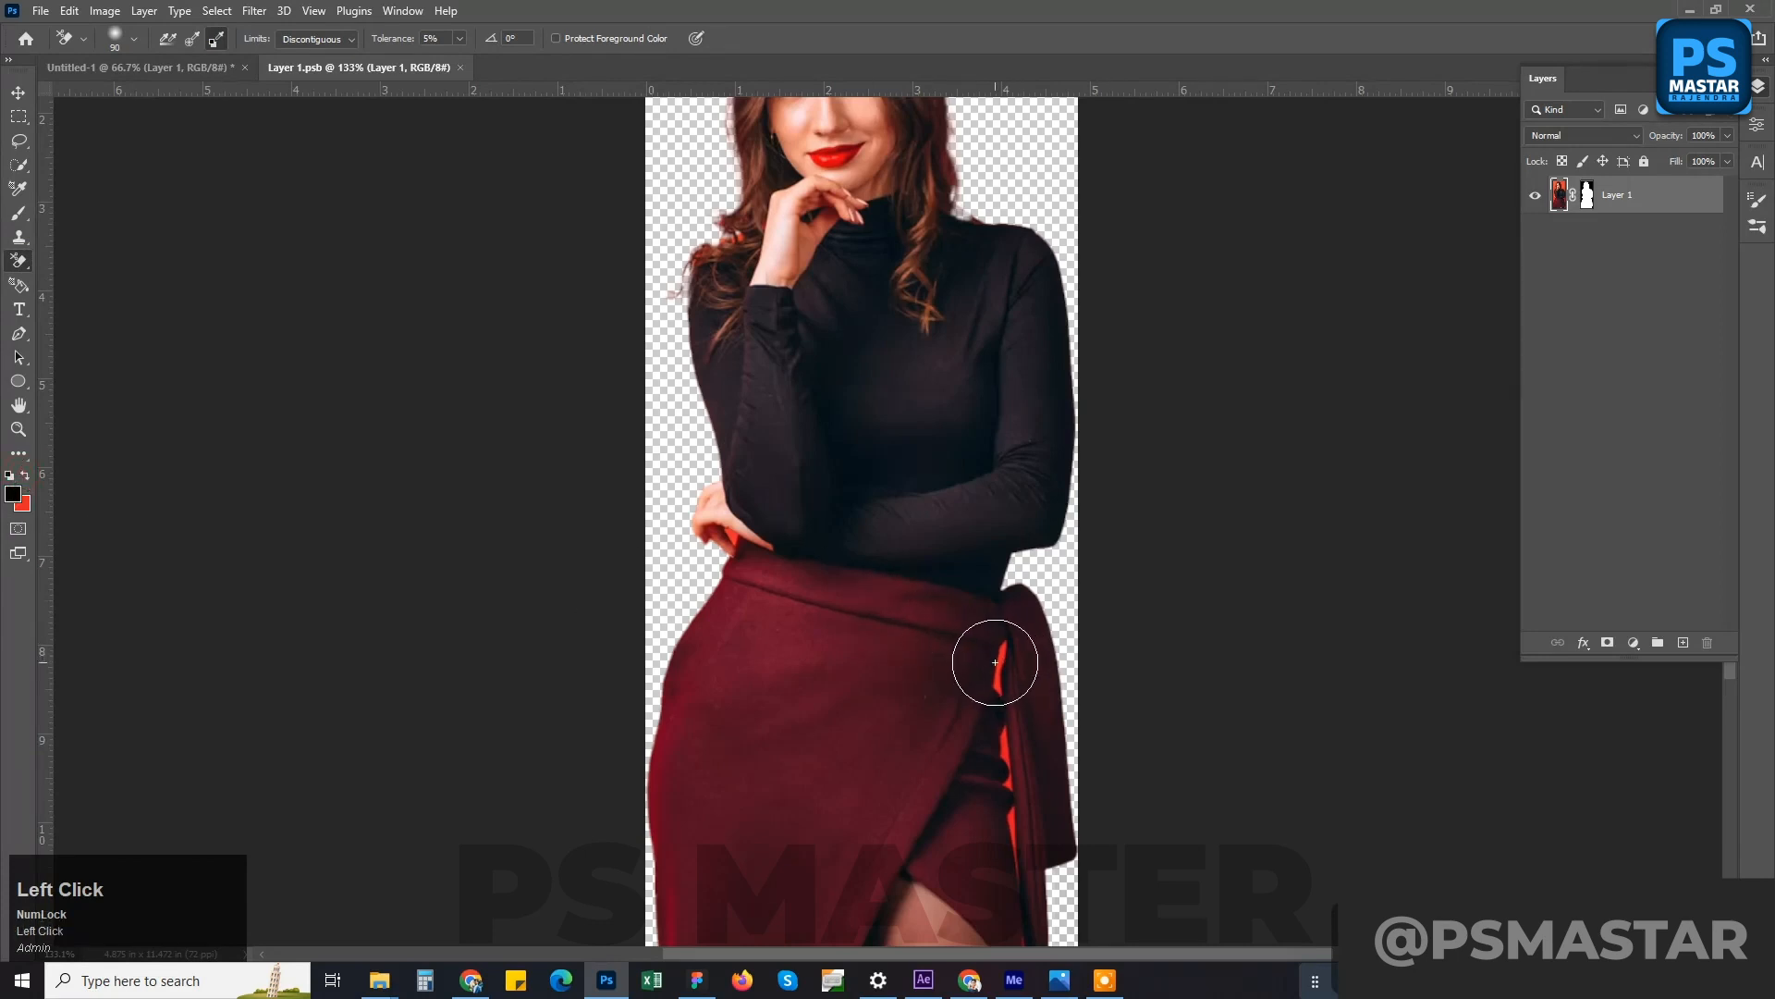
- Erase the red gap between the skirt and its hanging tie with a size 45 brush and 27% tolerance
click(458, 39)
click(479, 63)
key(bracketleft)
key(bracketleft)
key(bracketleft)
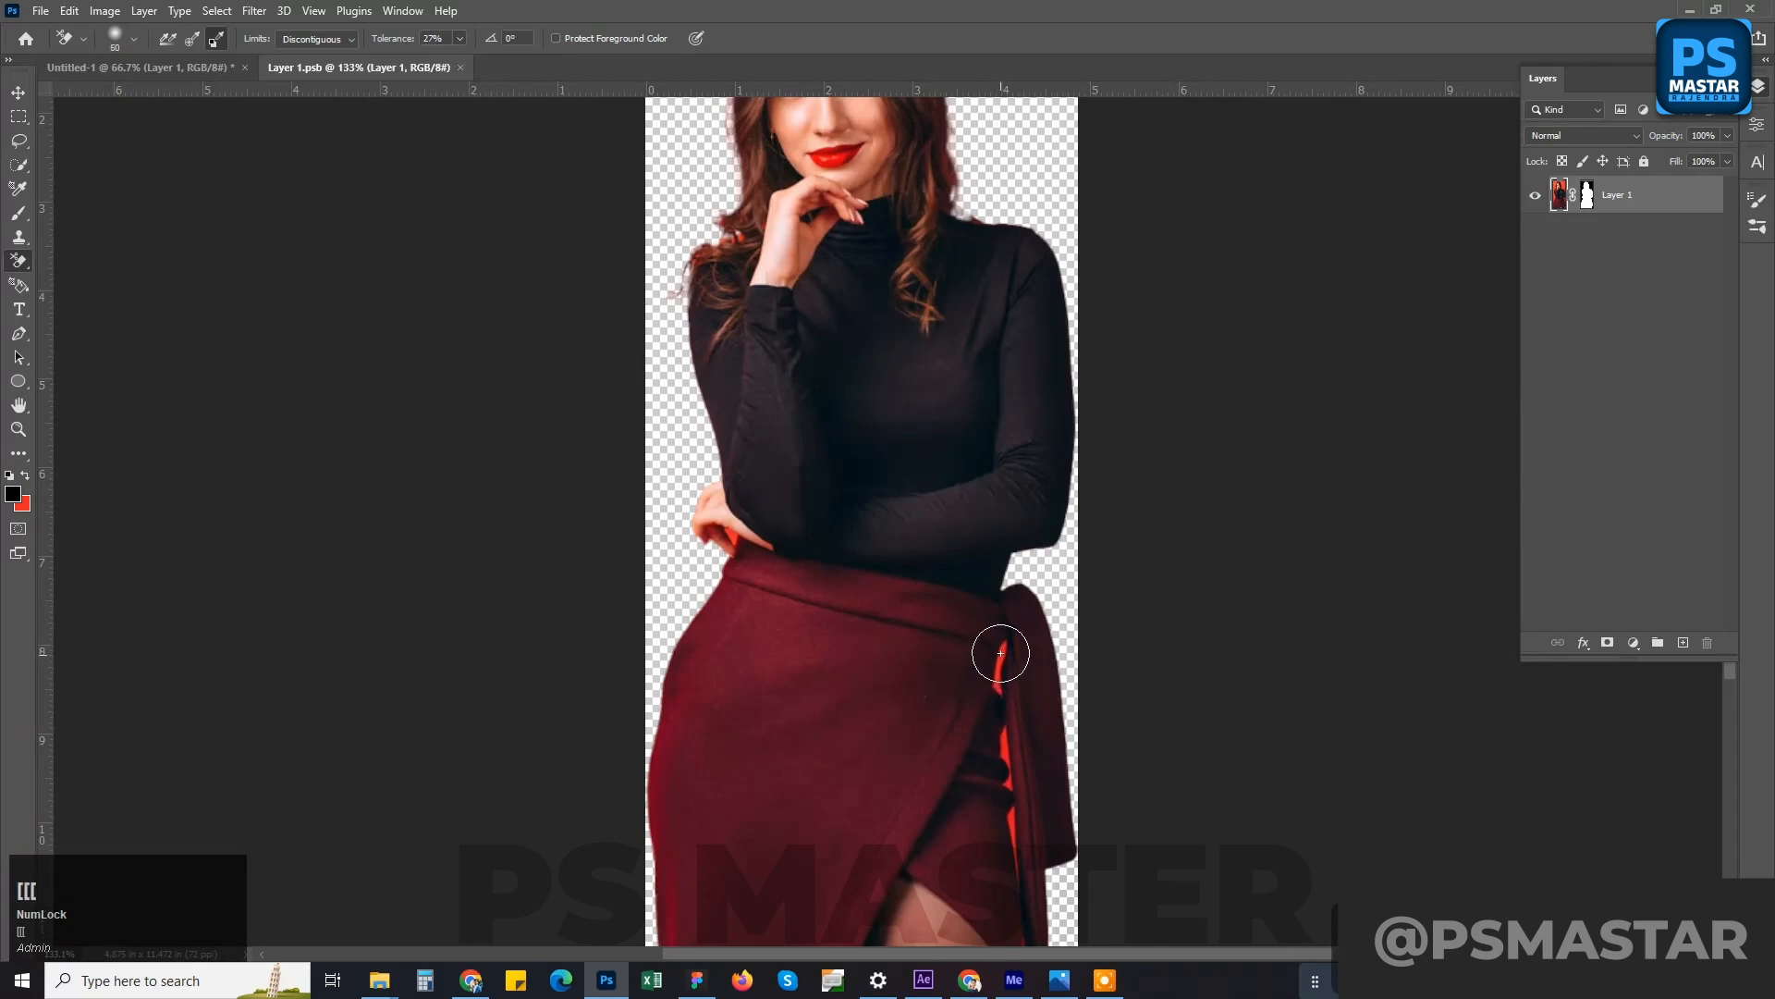
mouse_move(1000, 652)
mouse_down()
mouse_move(1022, 852)
mouse_move(1001, 641)
mouse_up()
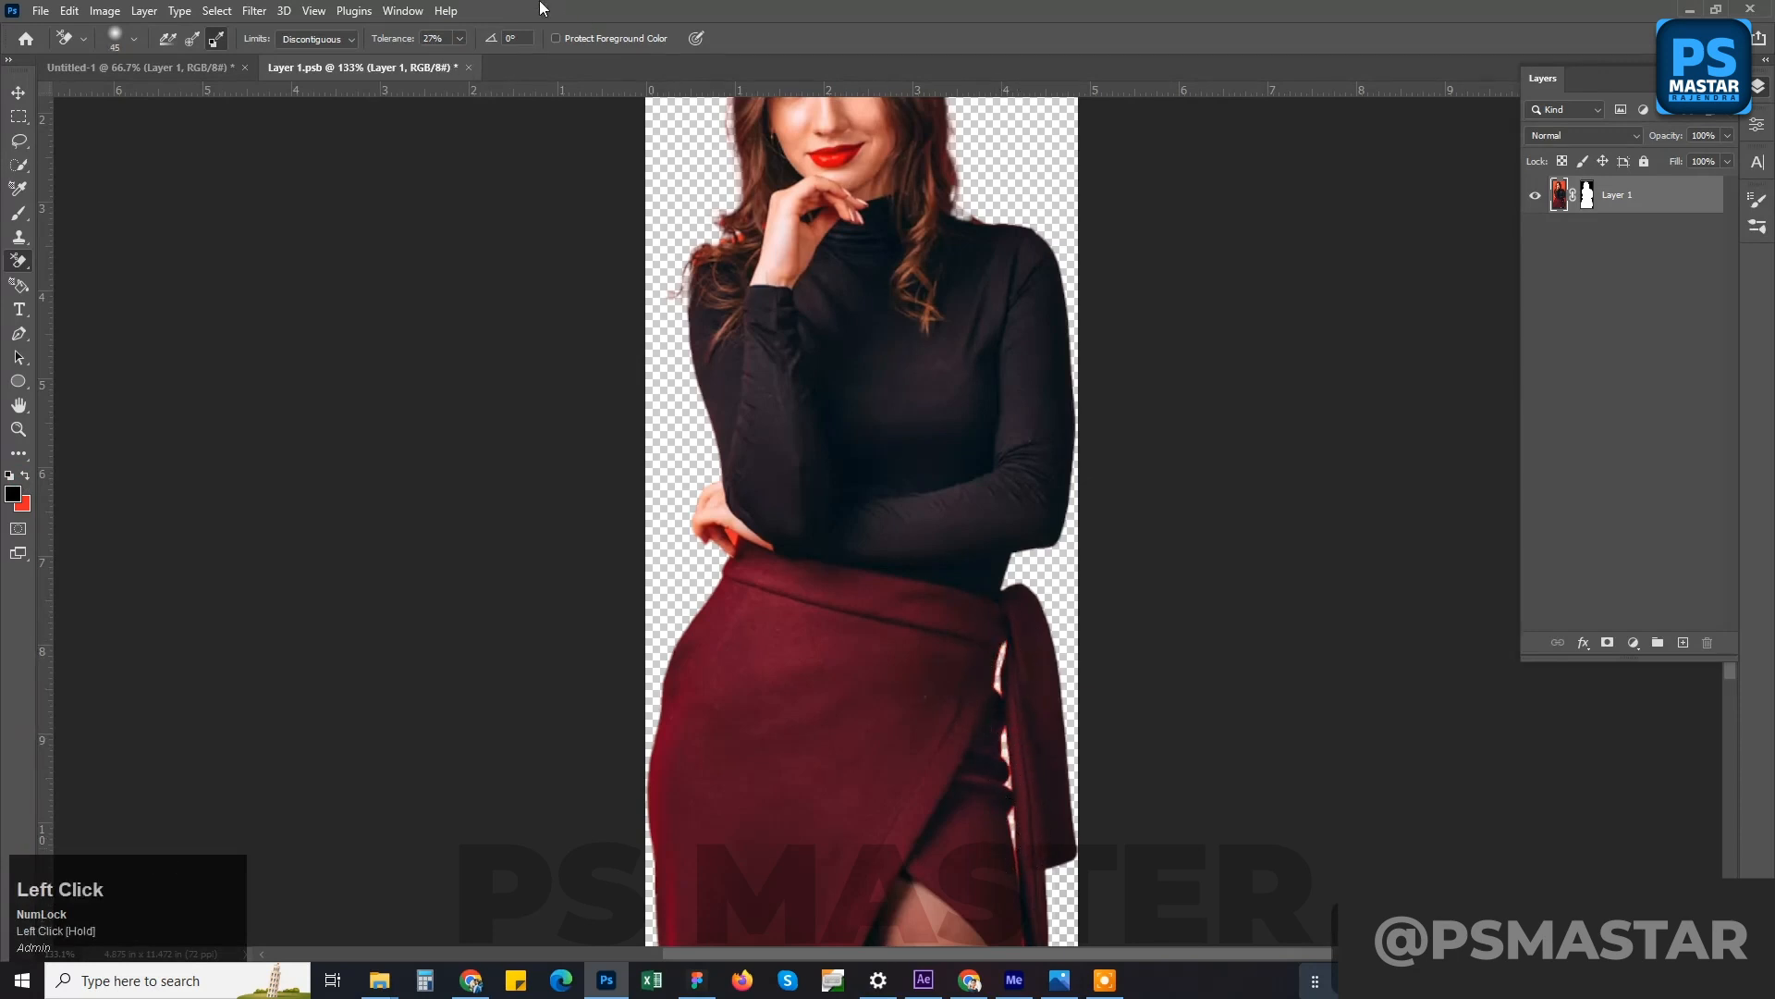
- Raise the eraser tolerance to 56% and erase the leftover fringe along the skirt's tie
click(460, 39)
drag(459, 60, 486, 59)
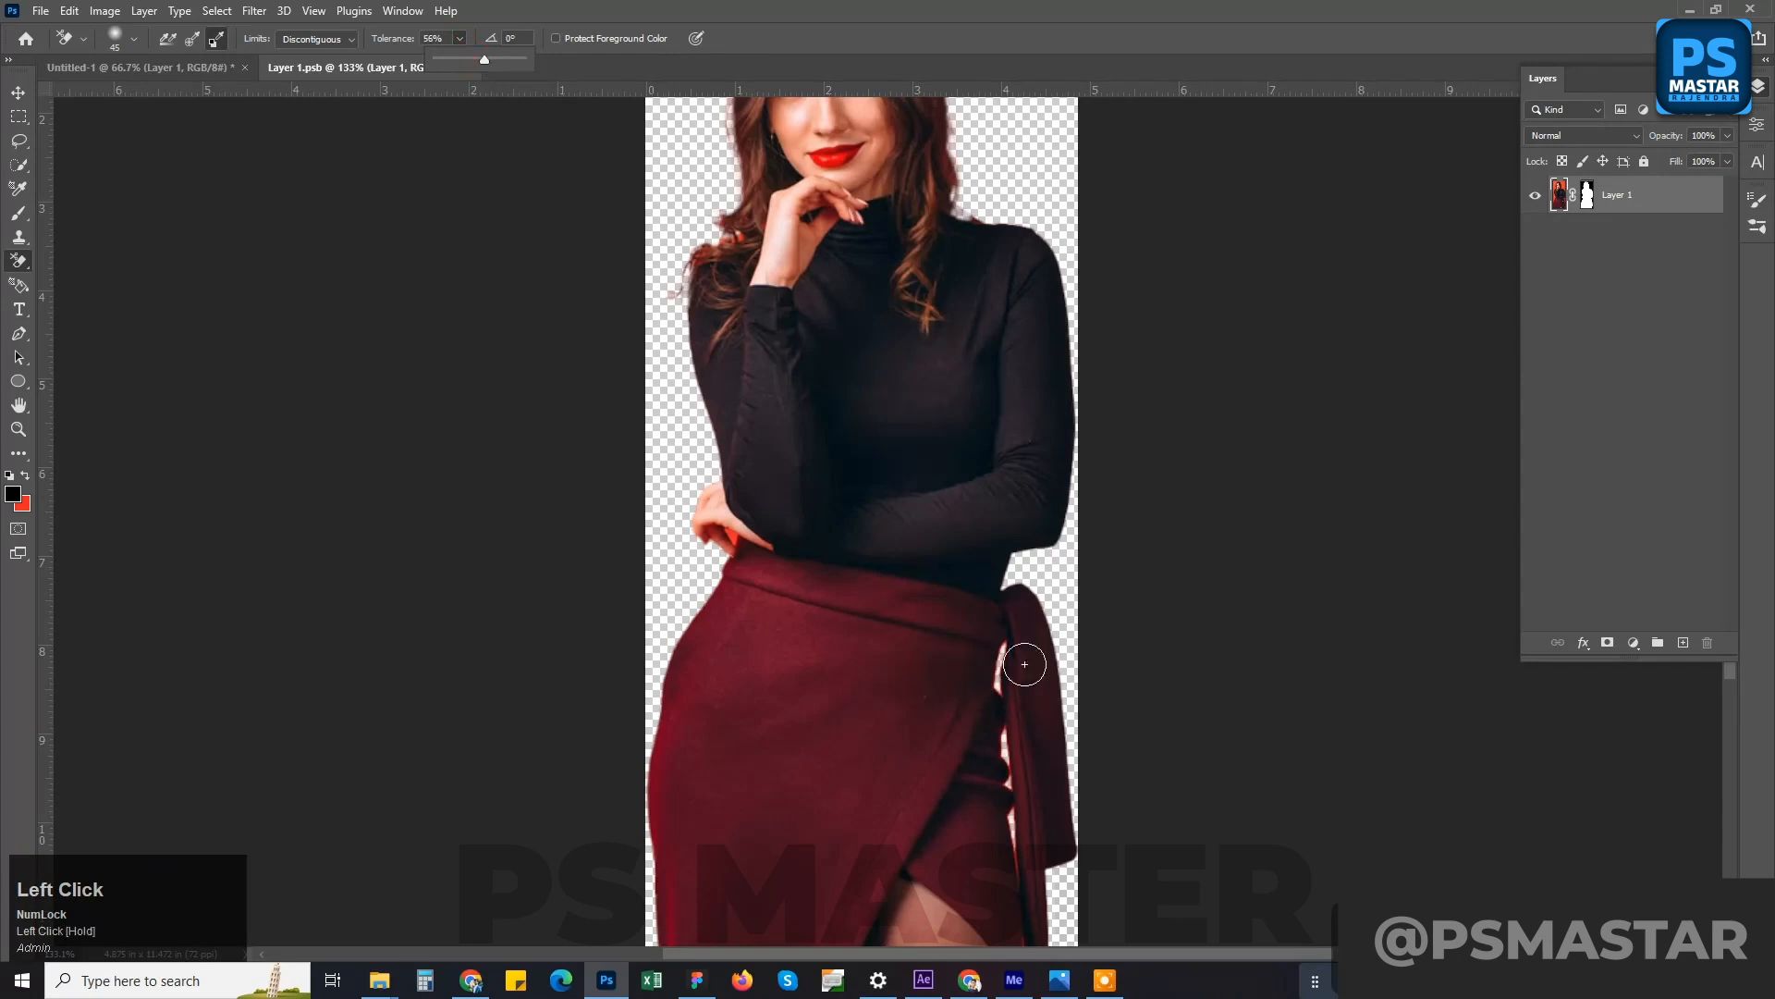
drag(1008, 673, 1023, 851)
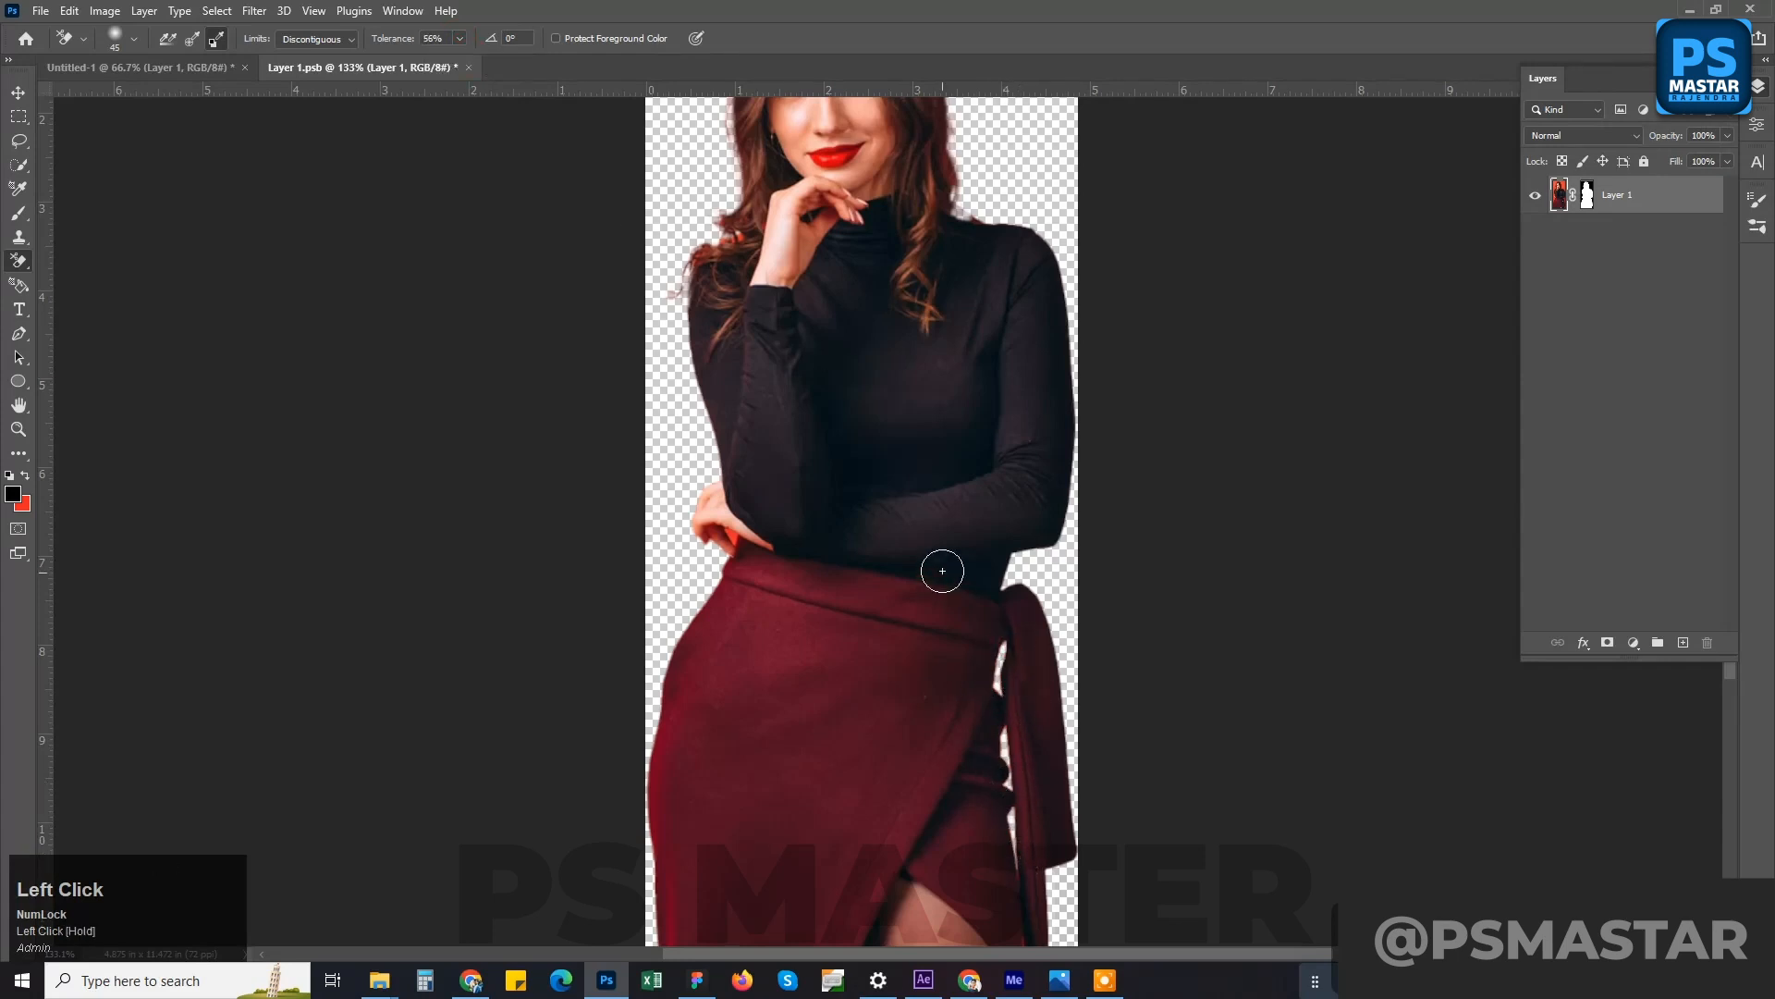
- Erase the red fringe around the woman's hair and shoulders, then save and close the smart object's contents
scroll(977, 524, down, 1)
scroll(976, 525, down, 1)
scroll(759, 347, up, 2)
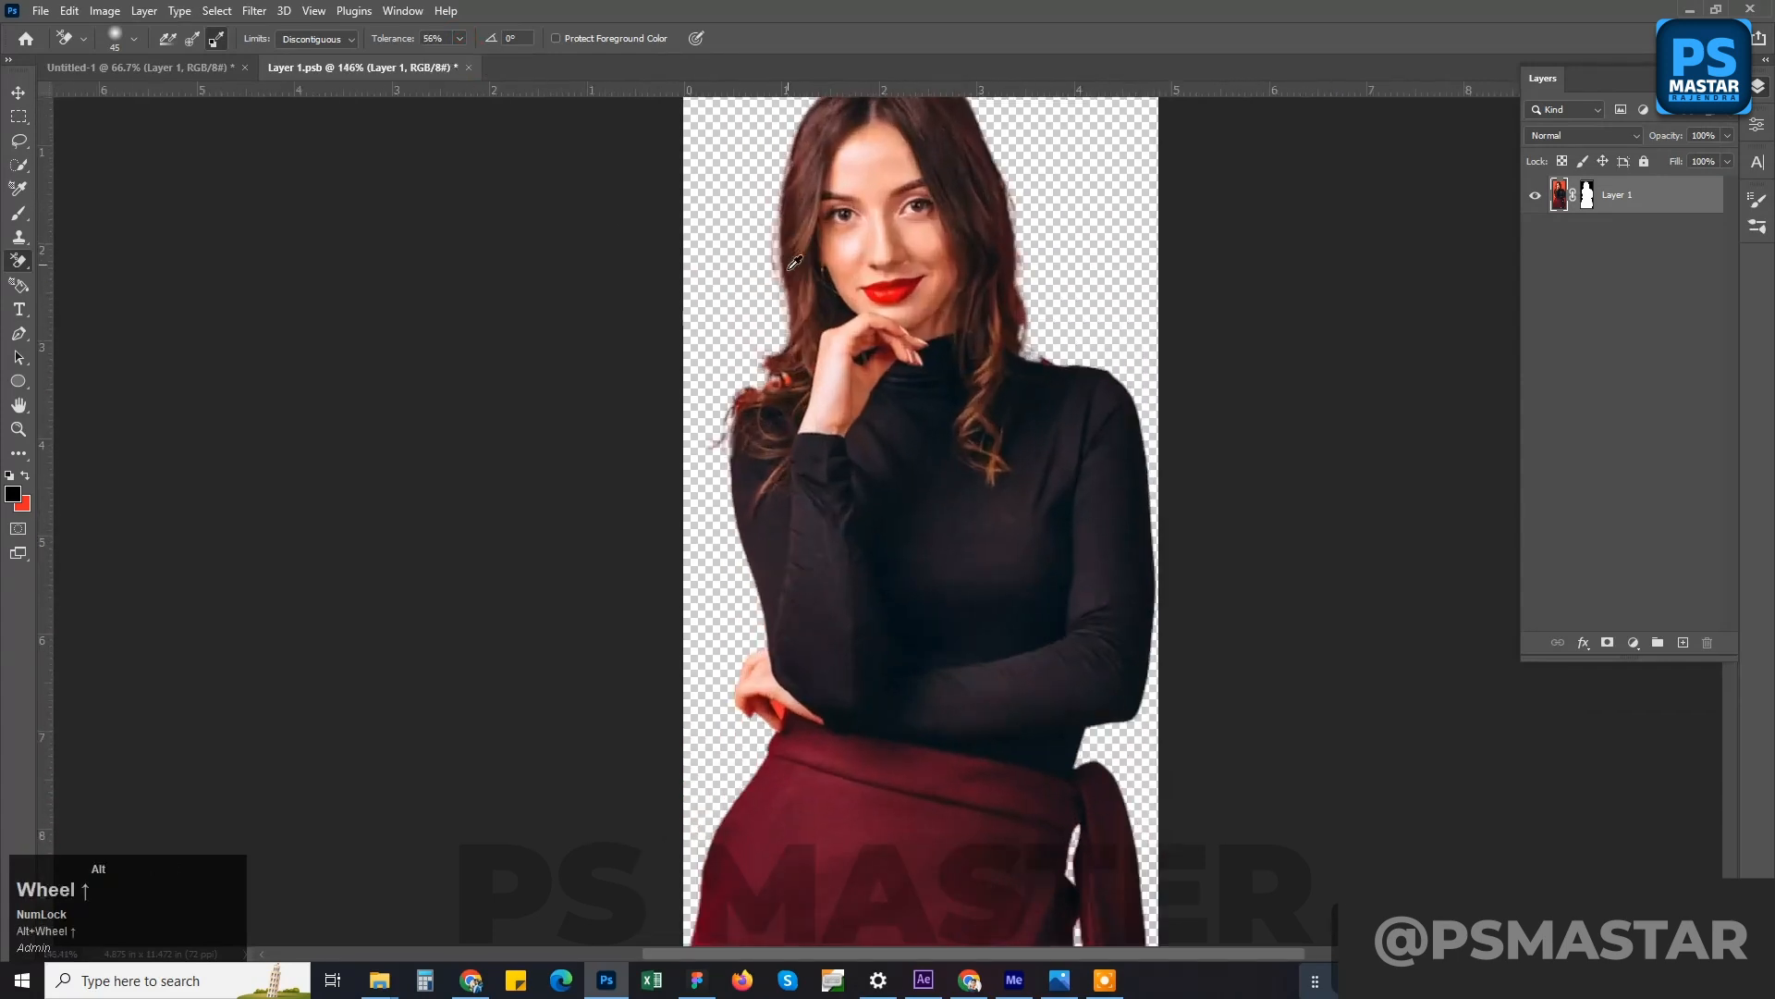
mouse_move(767, 333)
mouse_down()
mouse_move(768, 371)
mouse_move(734, 382)
mouse_move(759, 217)
mouse_move(795, 243)
mouse_move(761, 394)
mouse_up()
key(space)
click(762, 352)
mouse_move(775, 303)
mouse_down()
mouse_move(818, 238)
mouse_move(847, 227)
mouse_move(910, 225)
mouse_move(955, 251)
mouse_move(1004, 330)
mouse_move(1054, 503)
mouse_up()
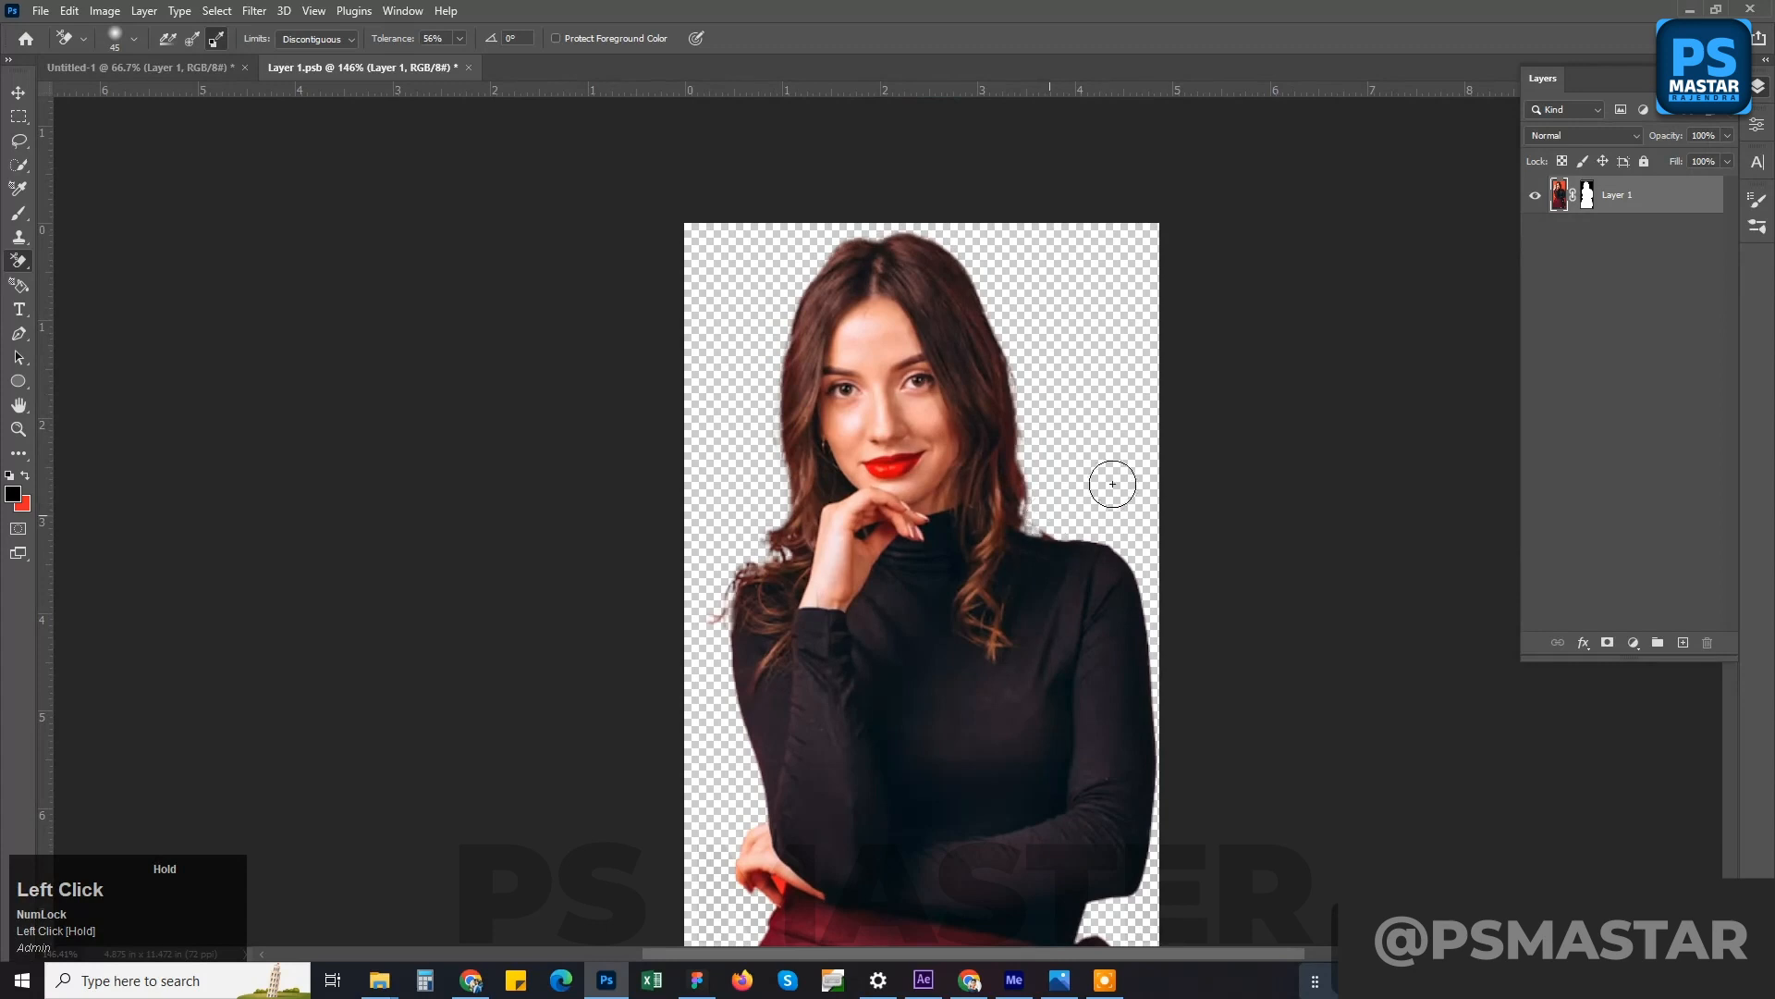
key(ctrl+s)
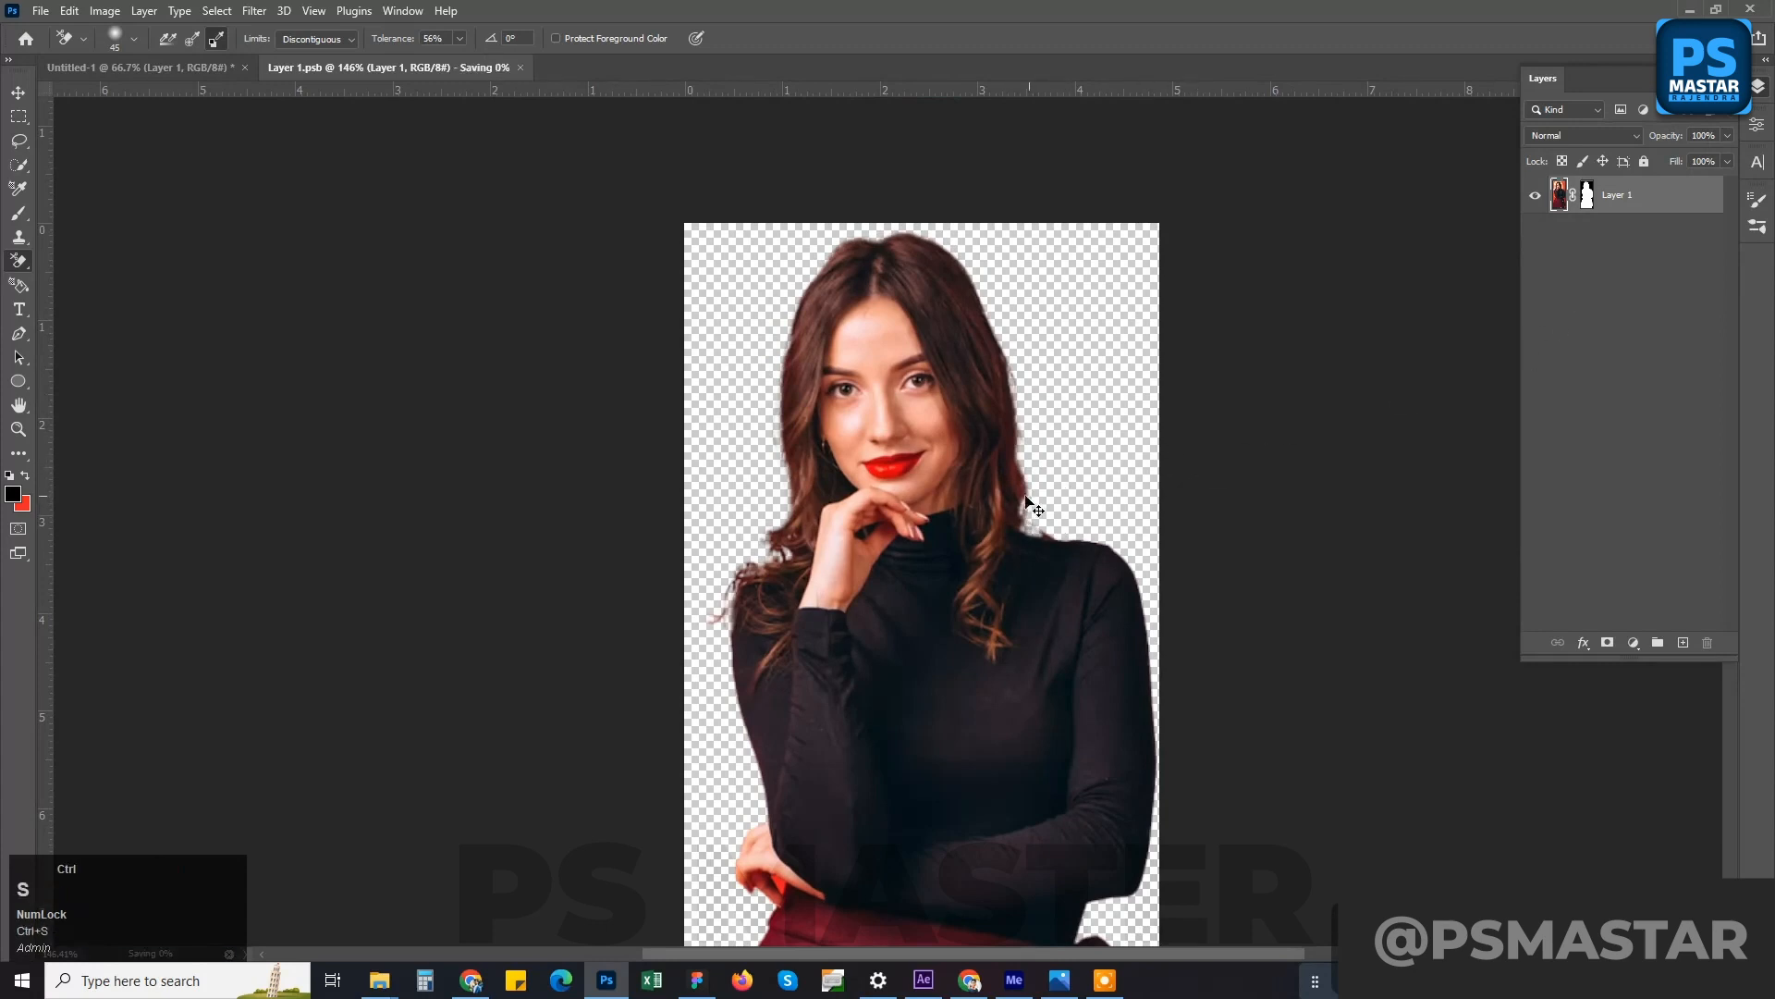
key(ctrl+w)
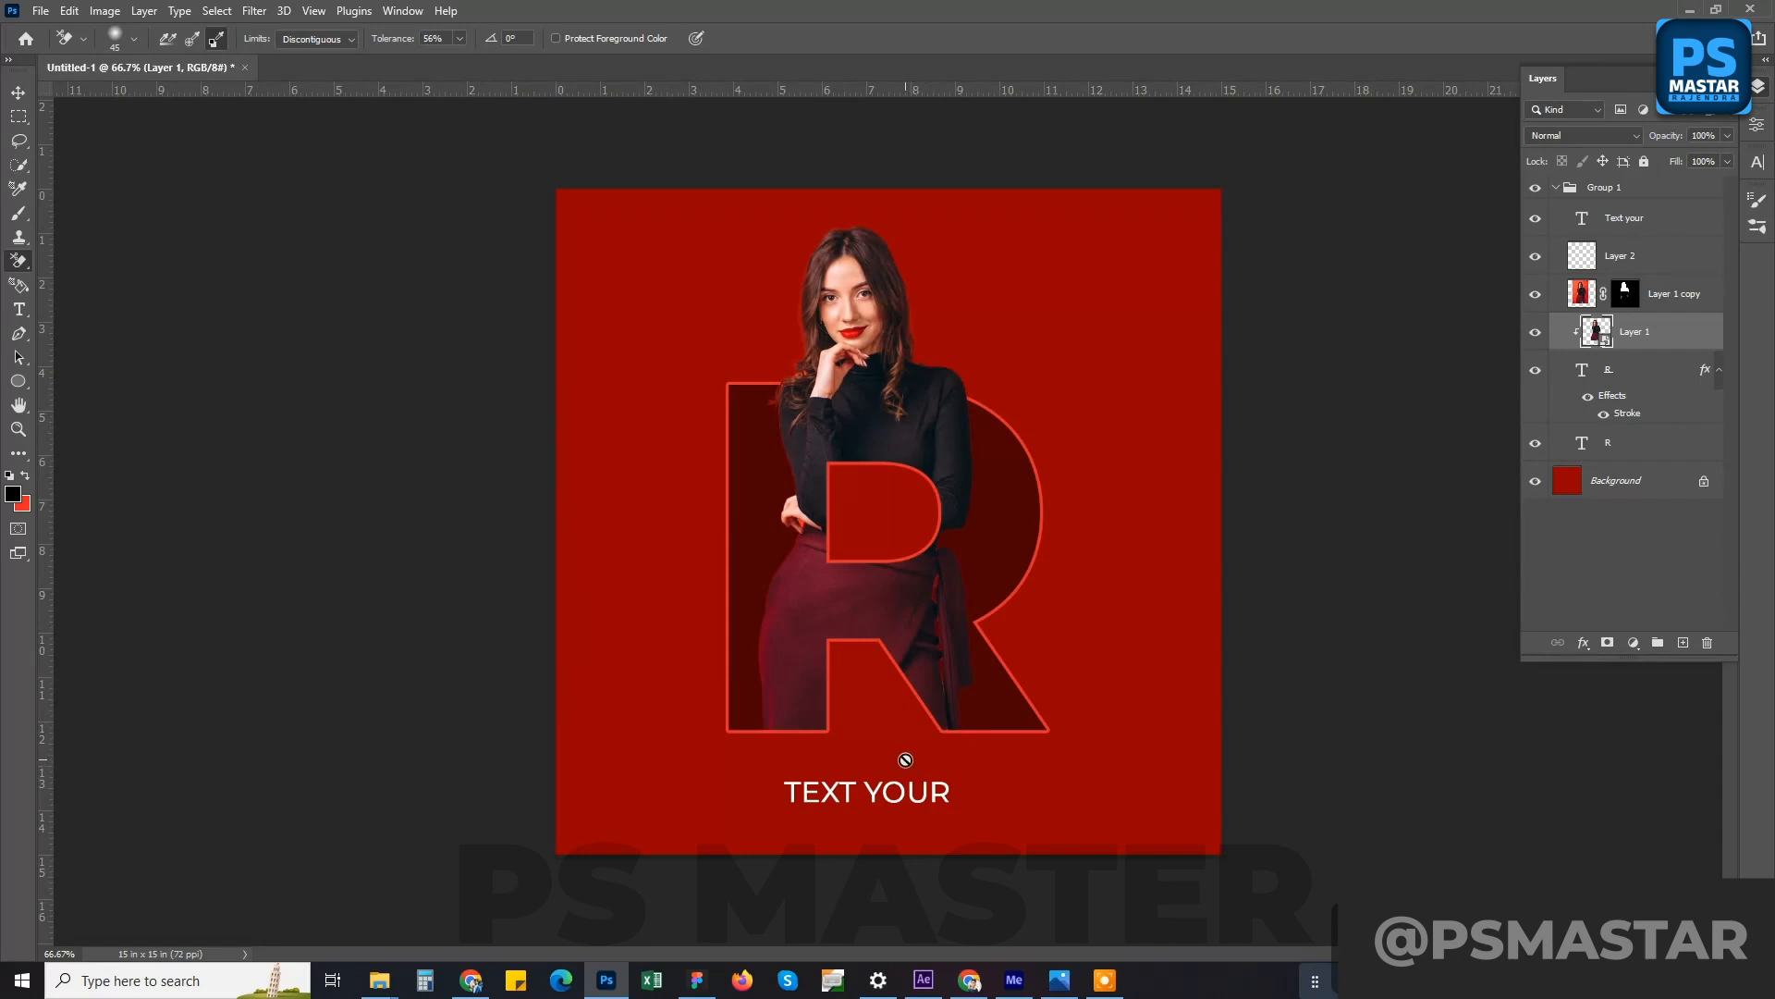
- Draw a rounded rectangle about 344 by 75 px around the TEXT YOUR caption and place its layer above Group 1
key(t)
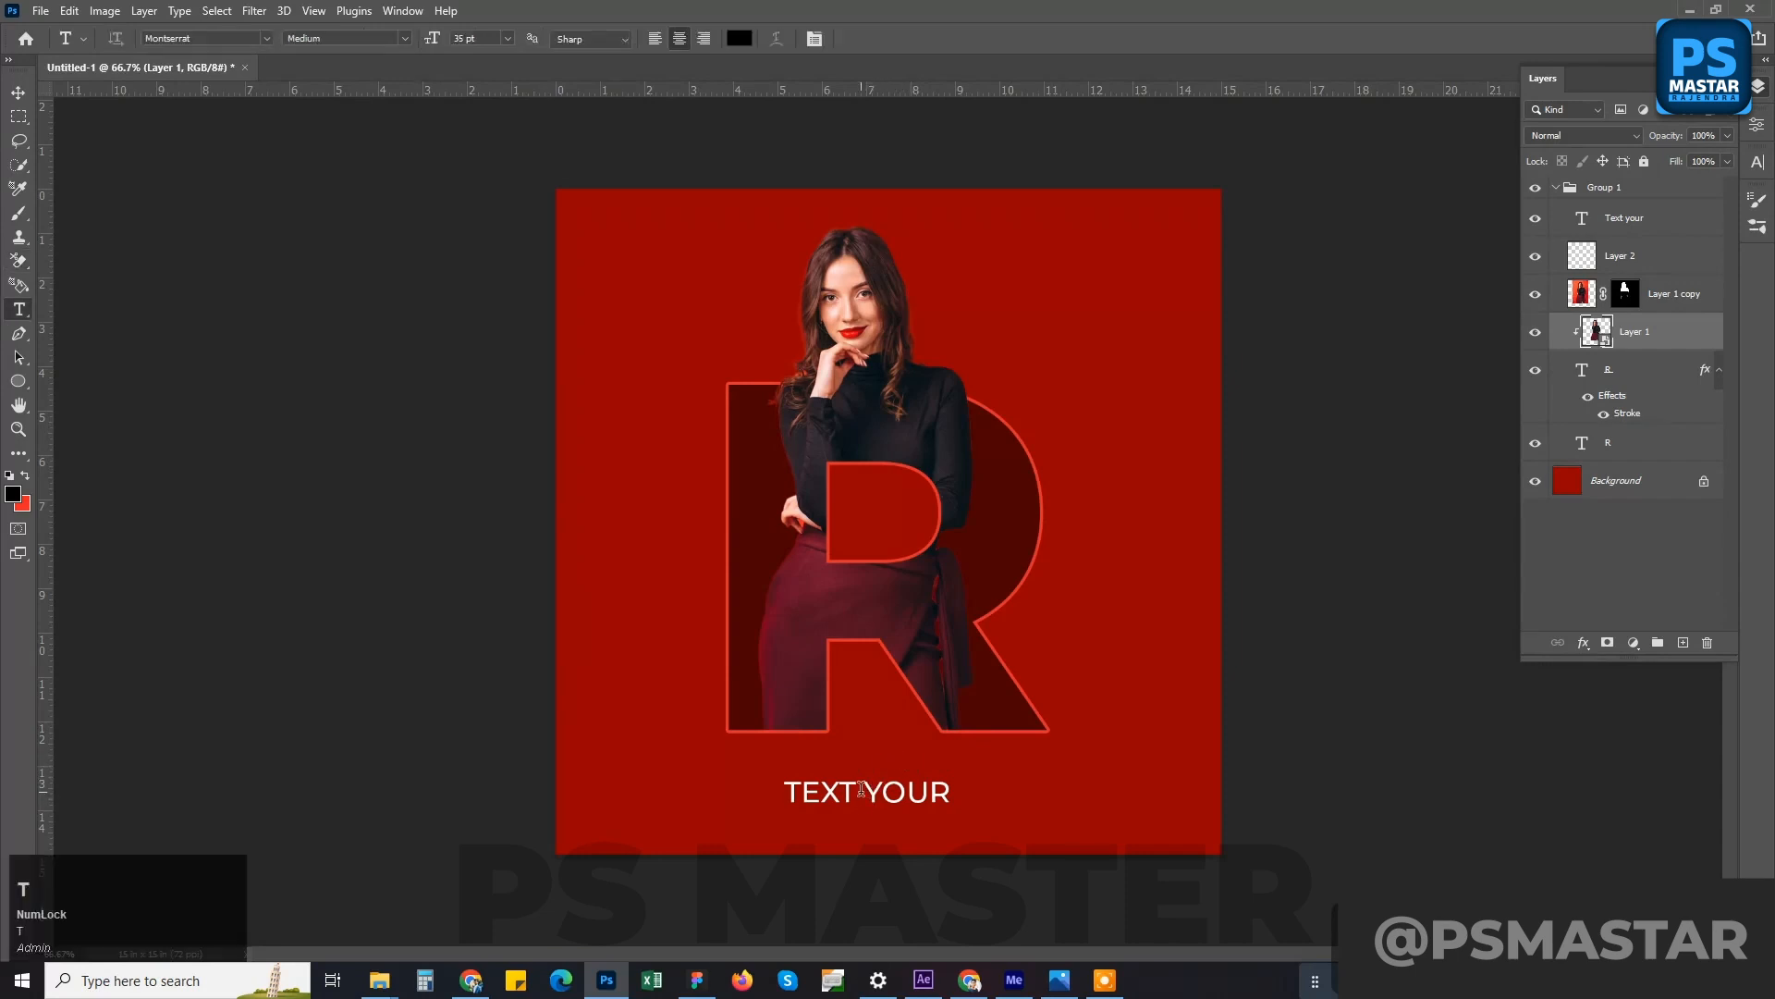
click(18, 381)
click(102, 399)
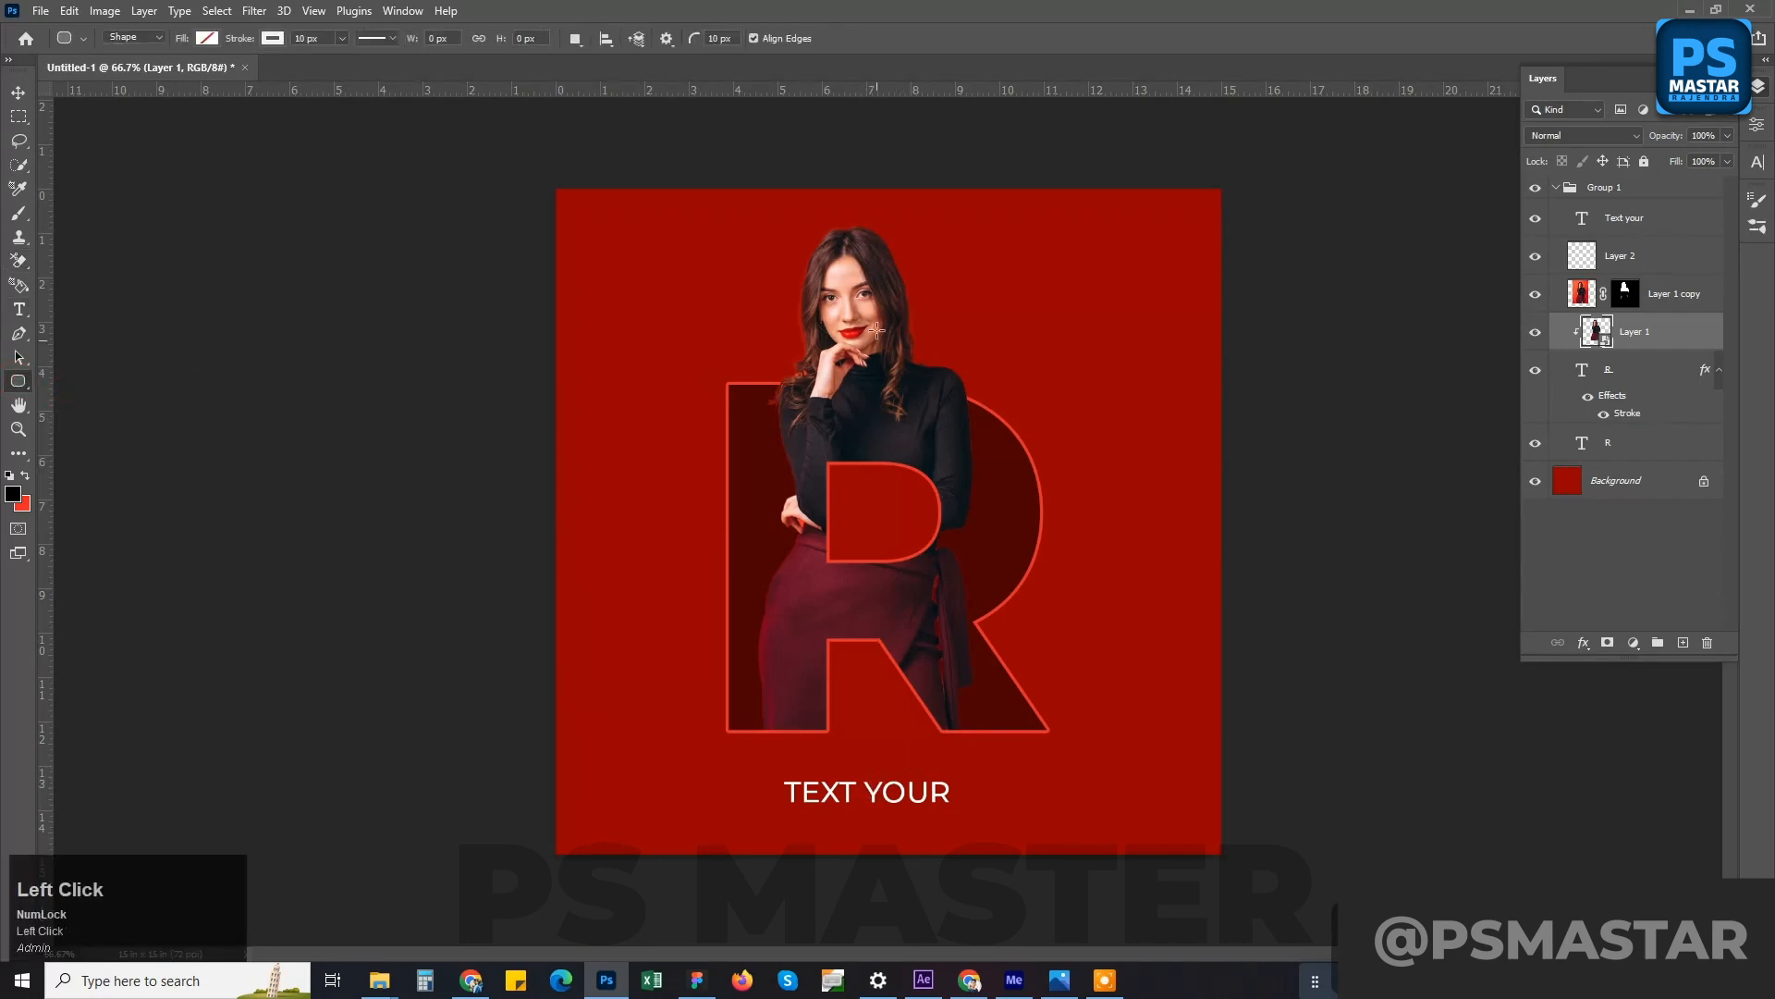
drag(761, 771, 972, 817)
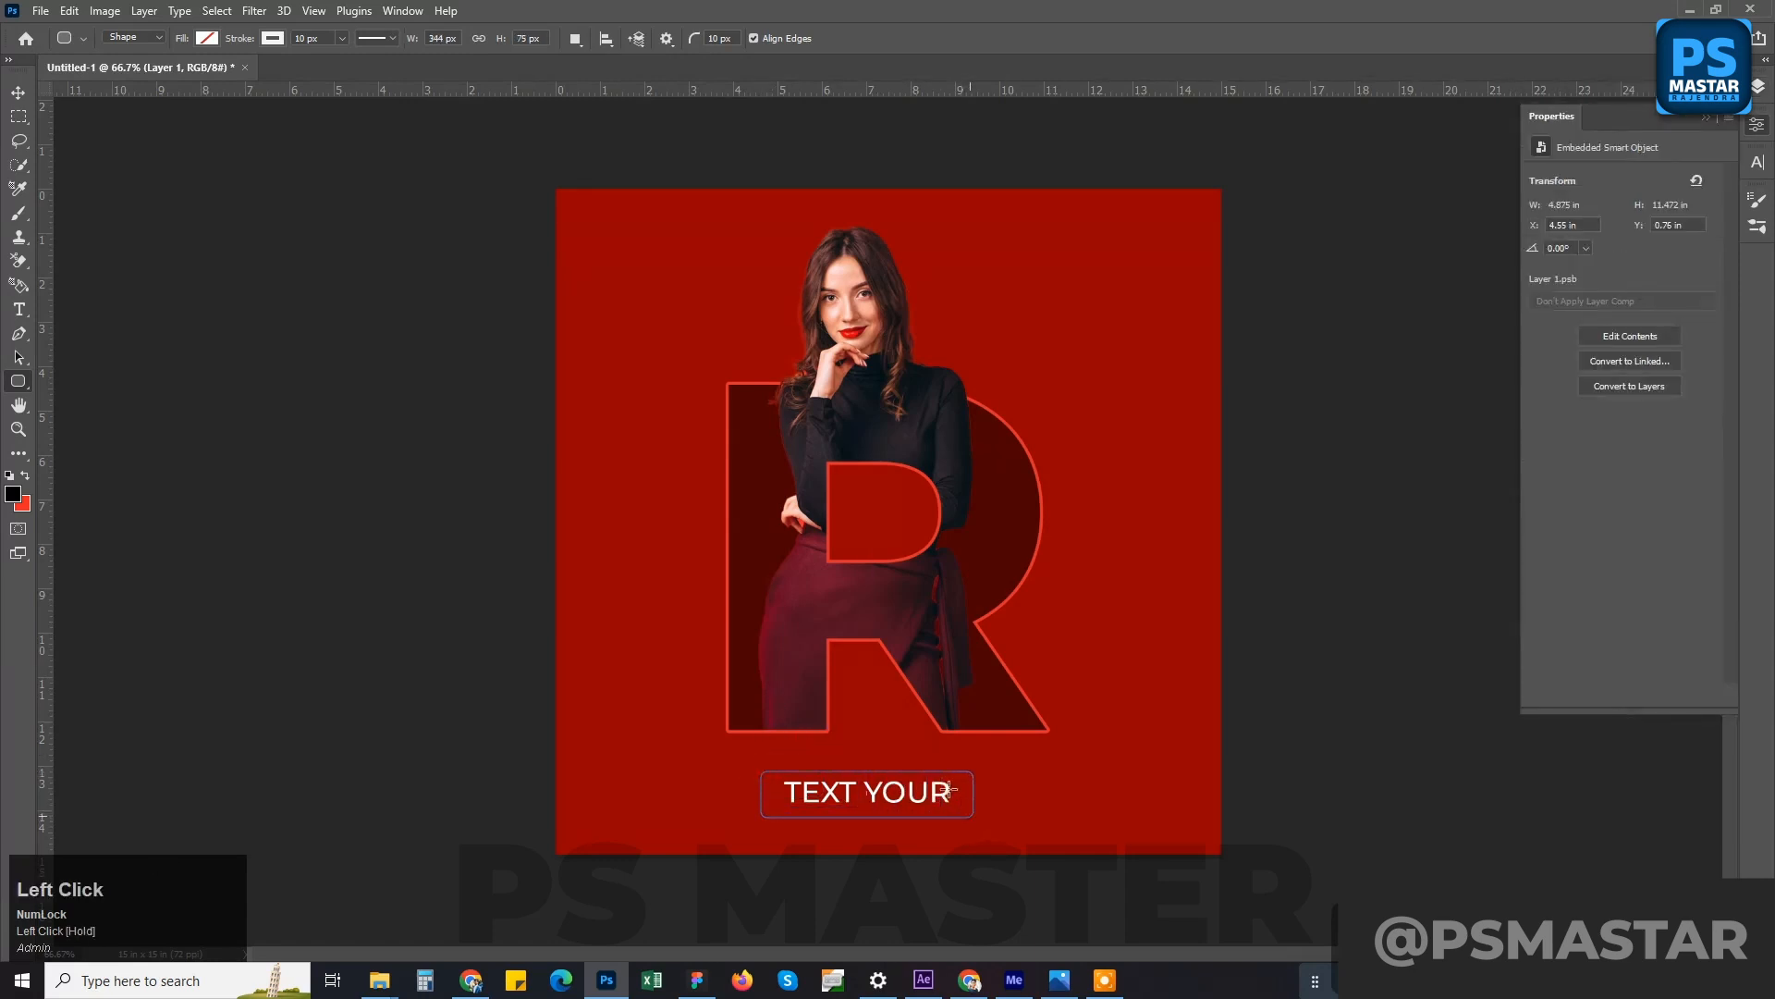
click(1759, 86)
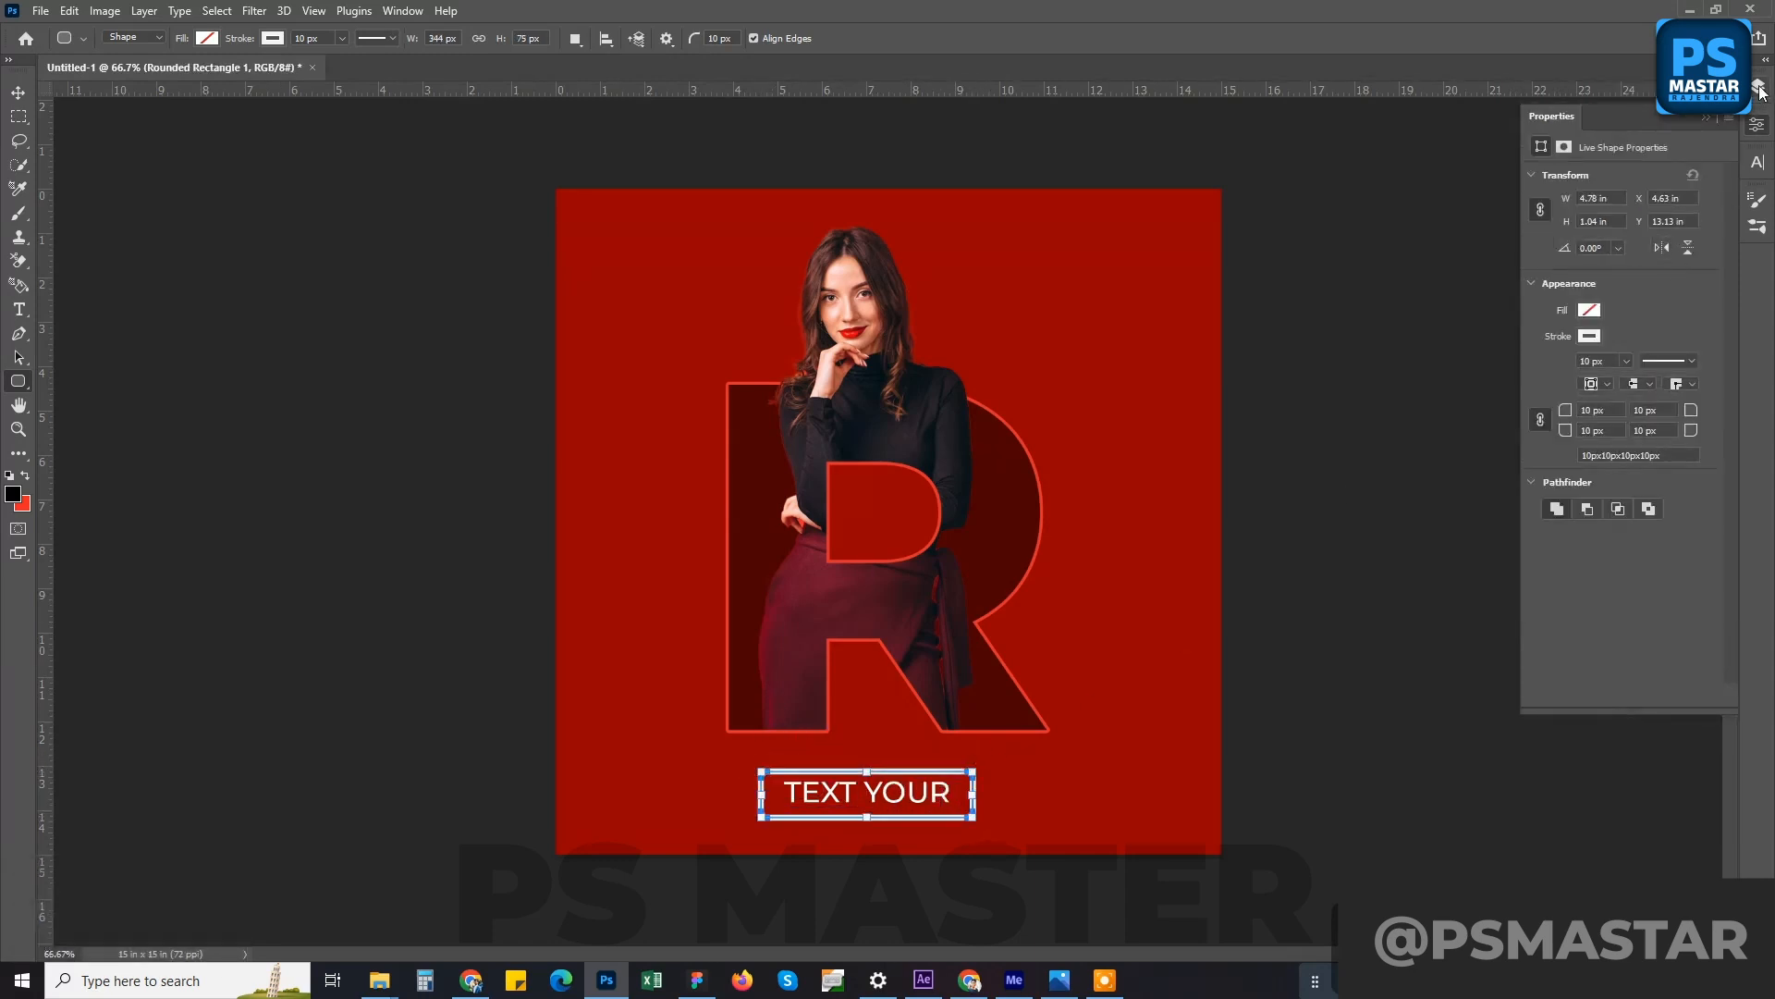
drag(1622, 348, 1622, 192)
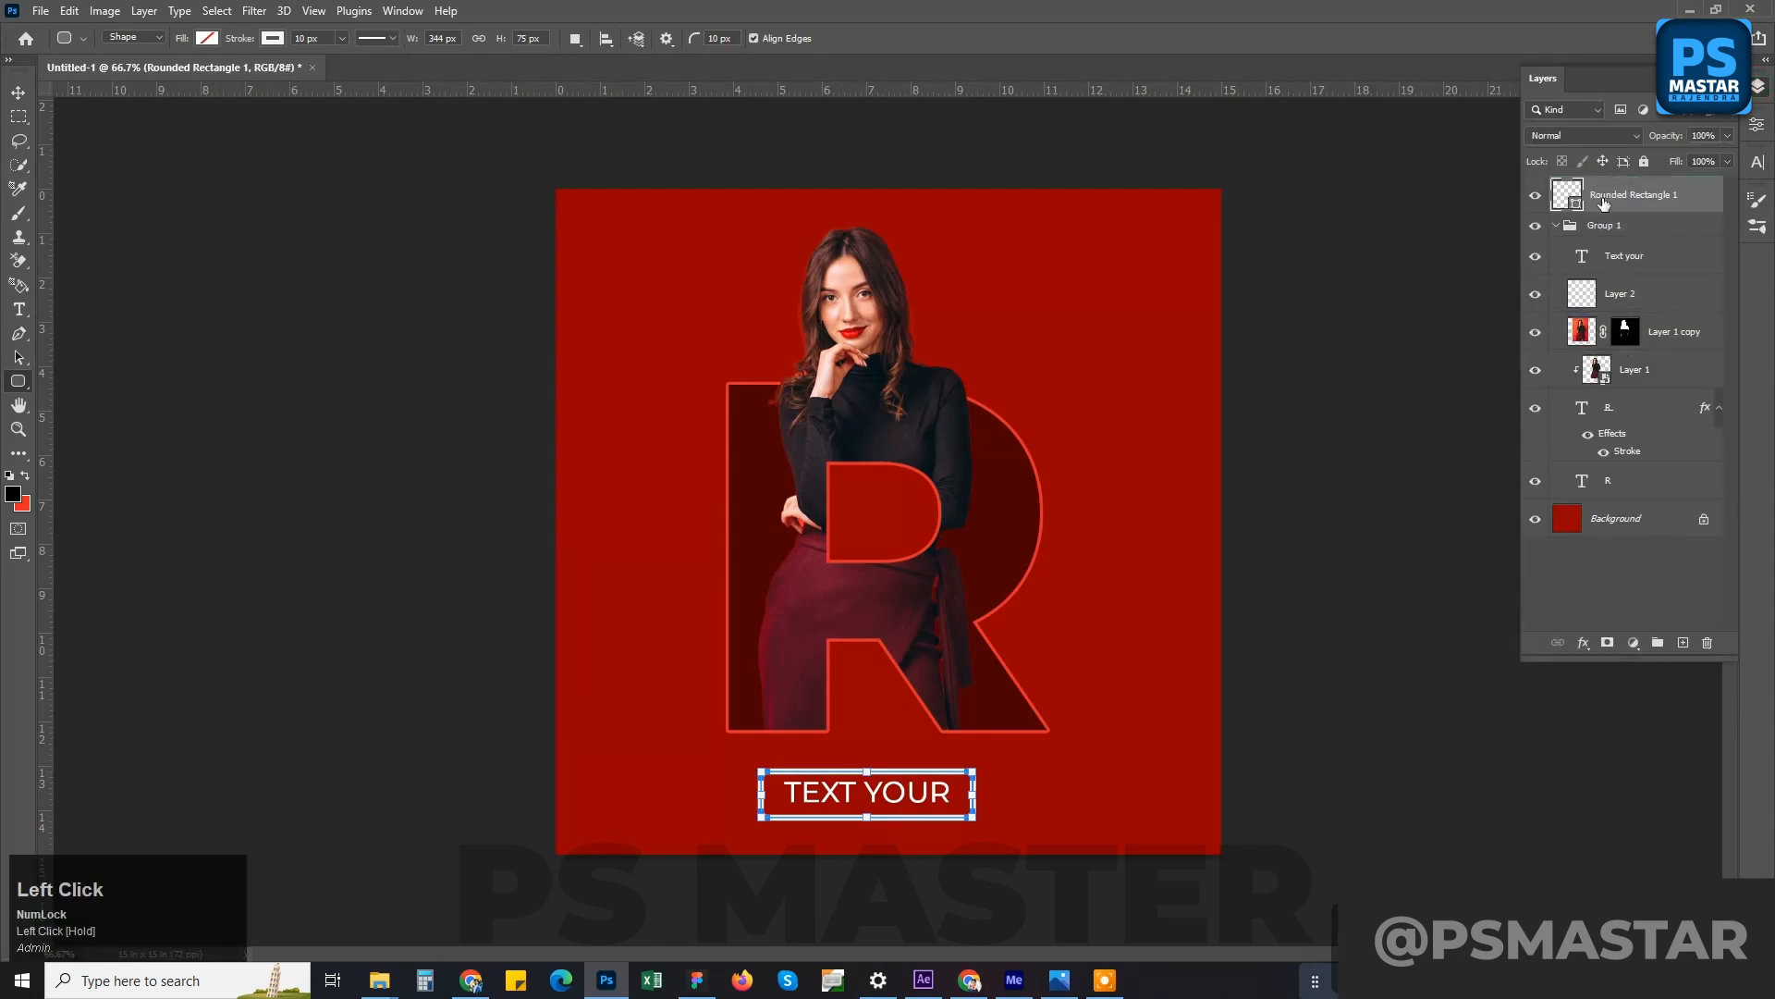
- Give the rounded rectangle a linear gradient fill and set the black colour stop to dark red 510000
click(204, 38)
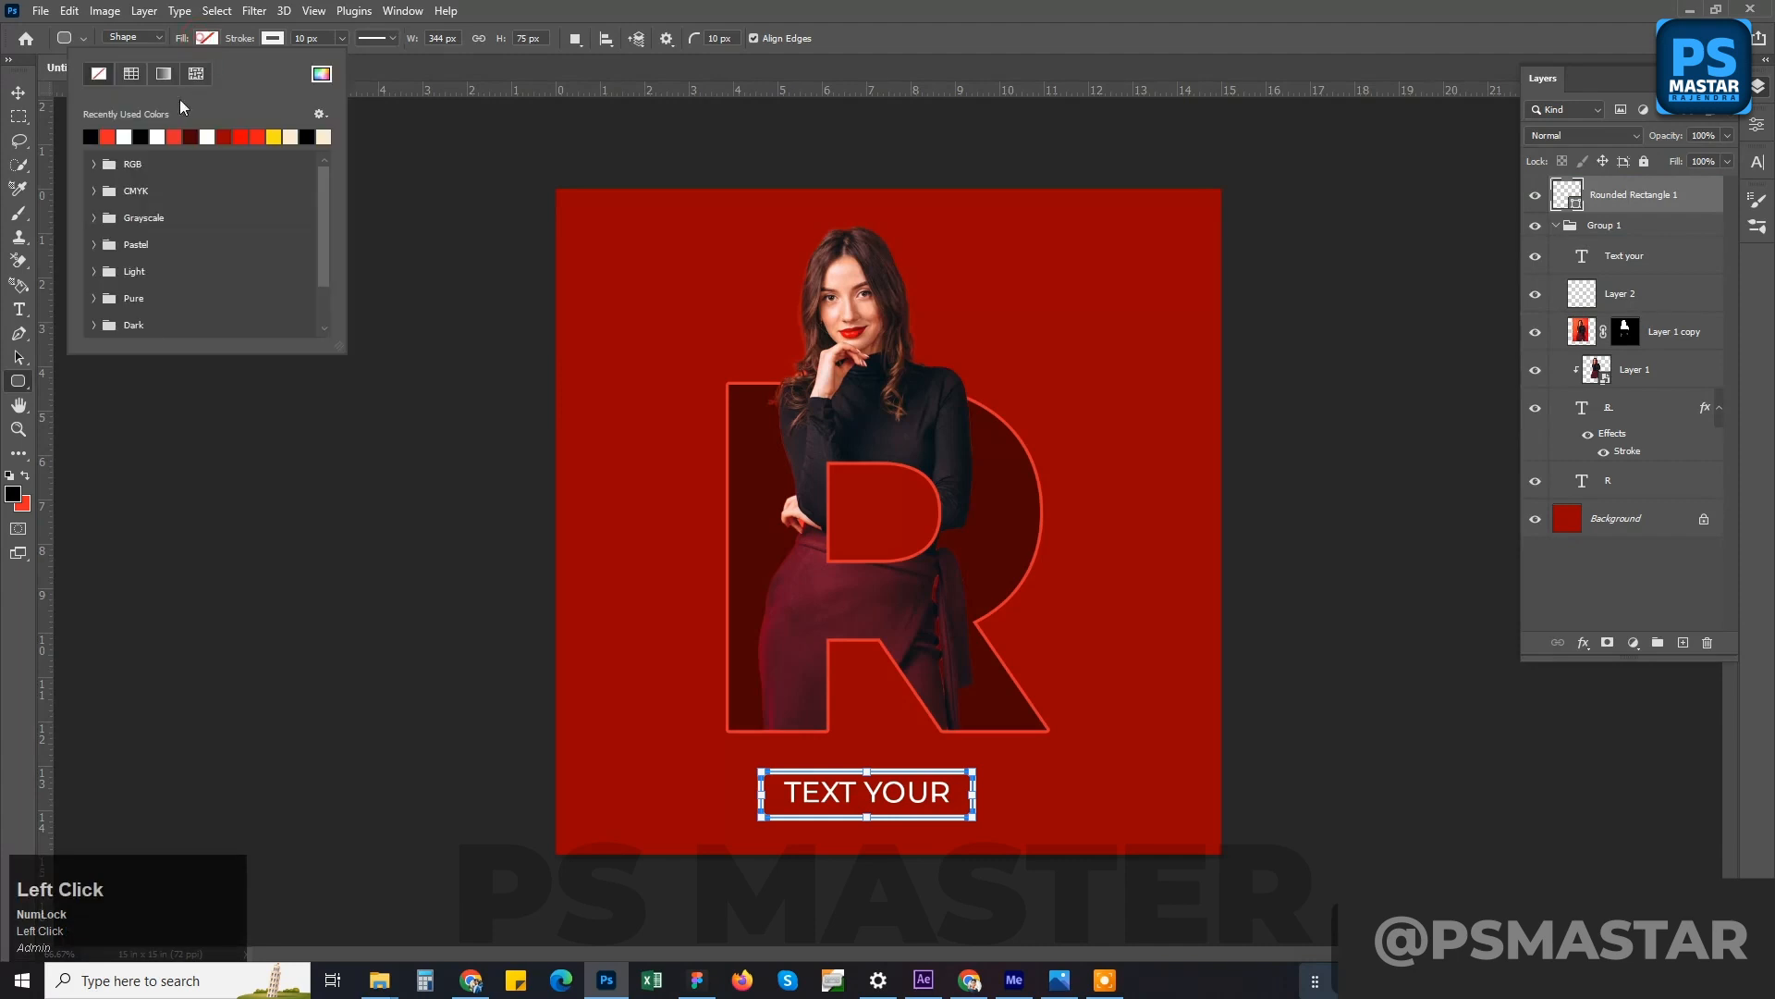
click(164, 74)
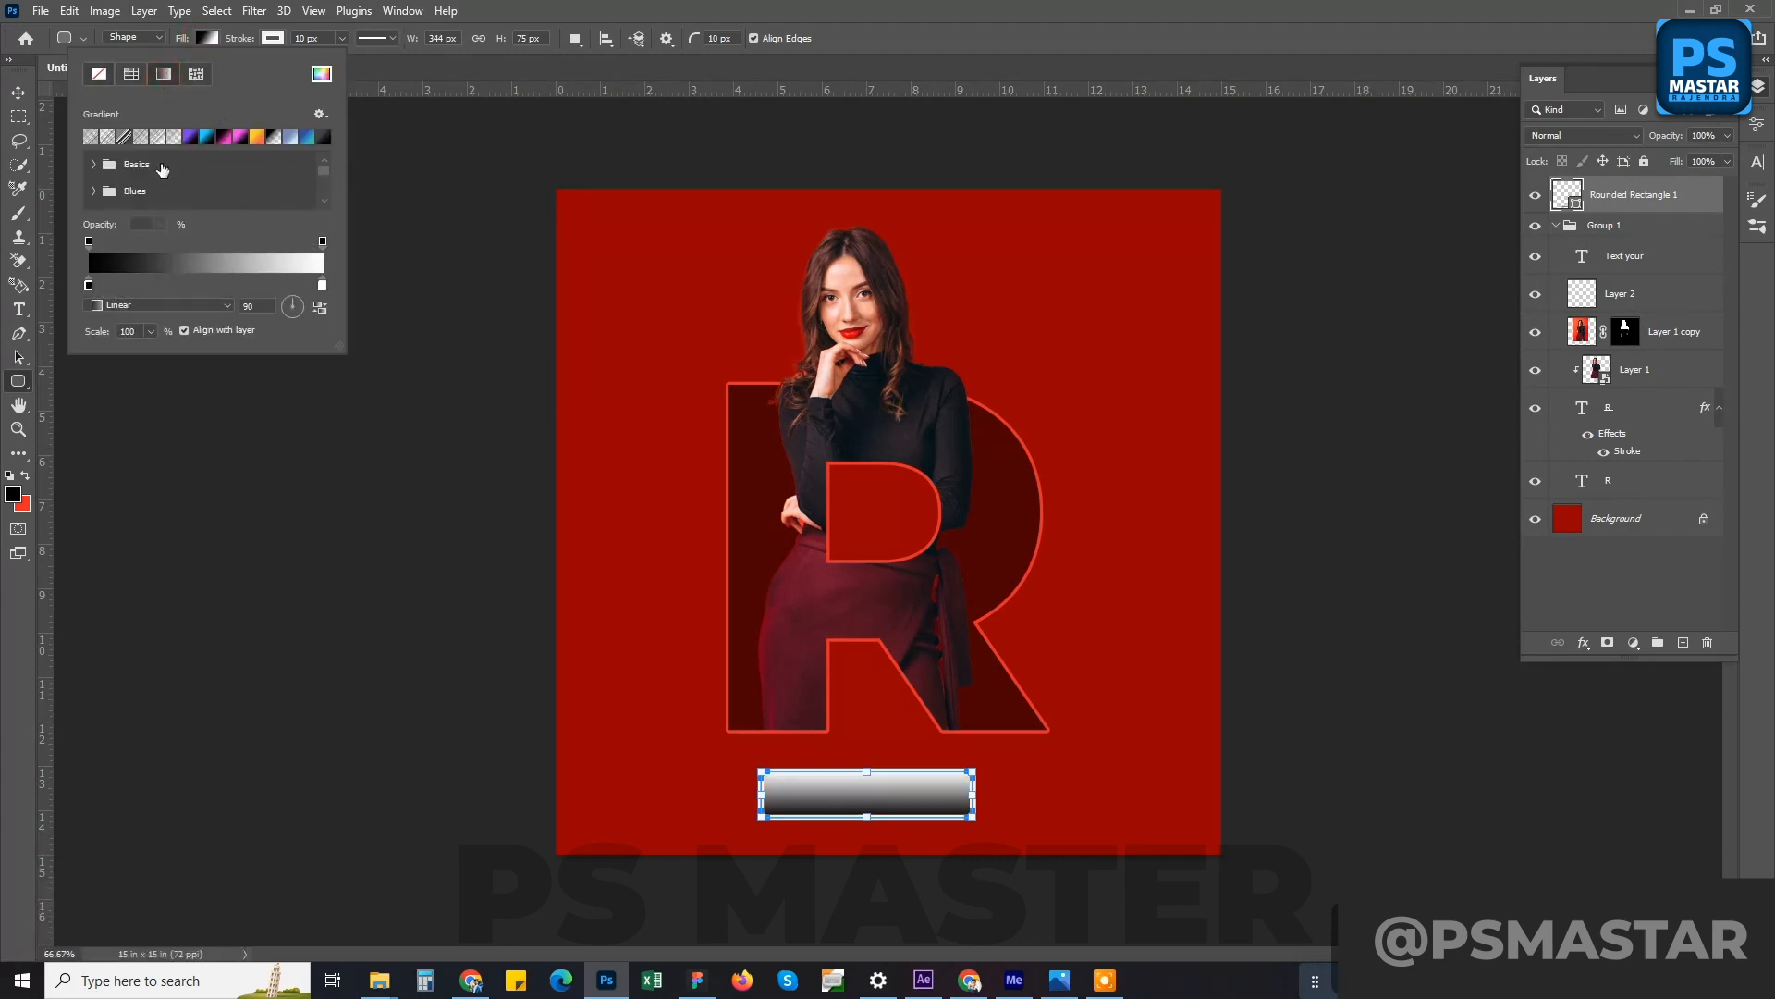
double_click(88, 287)
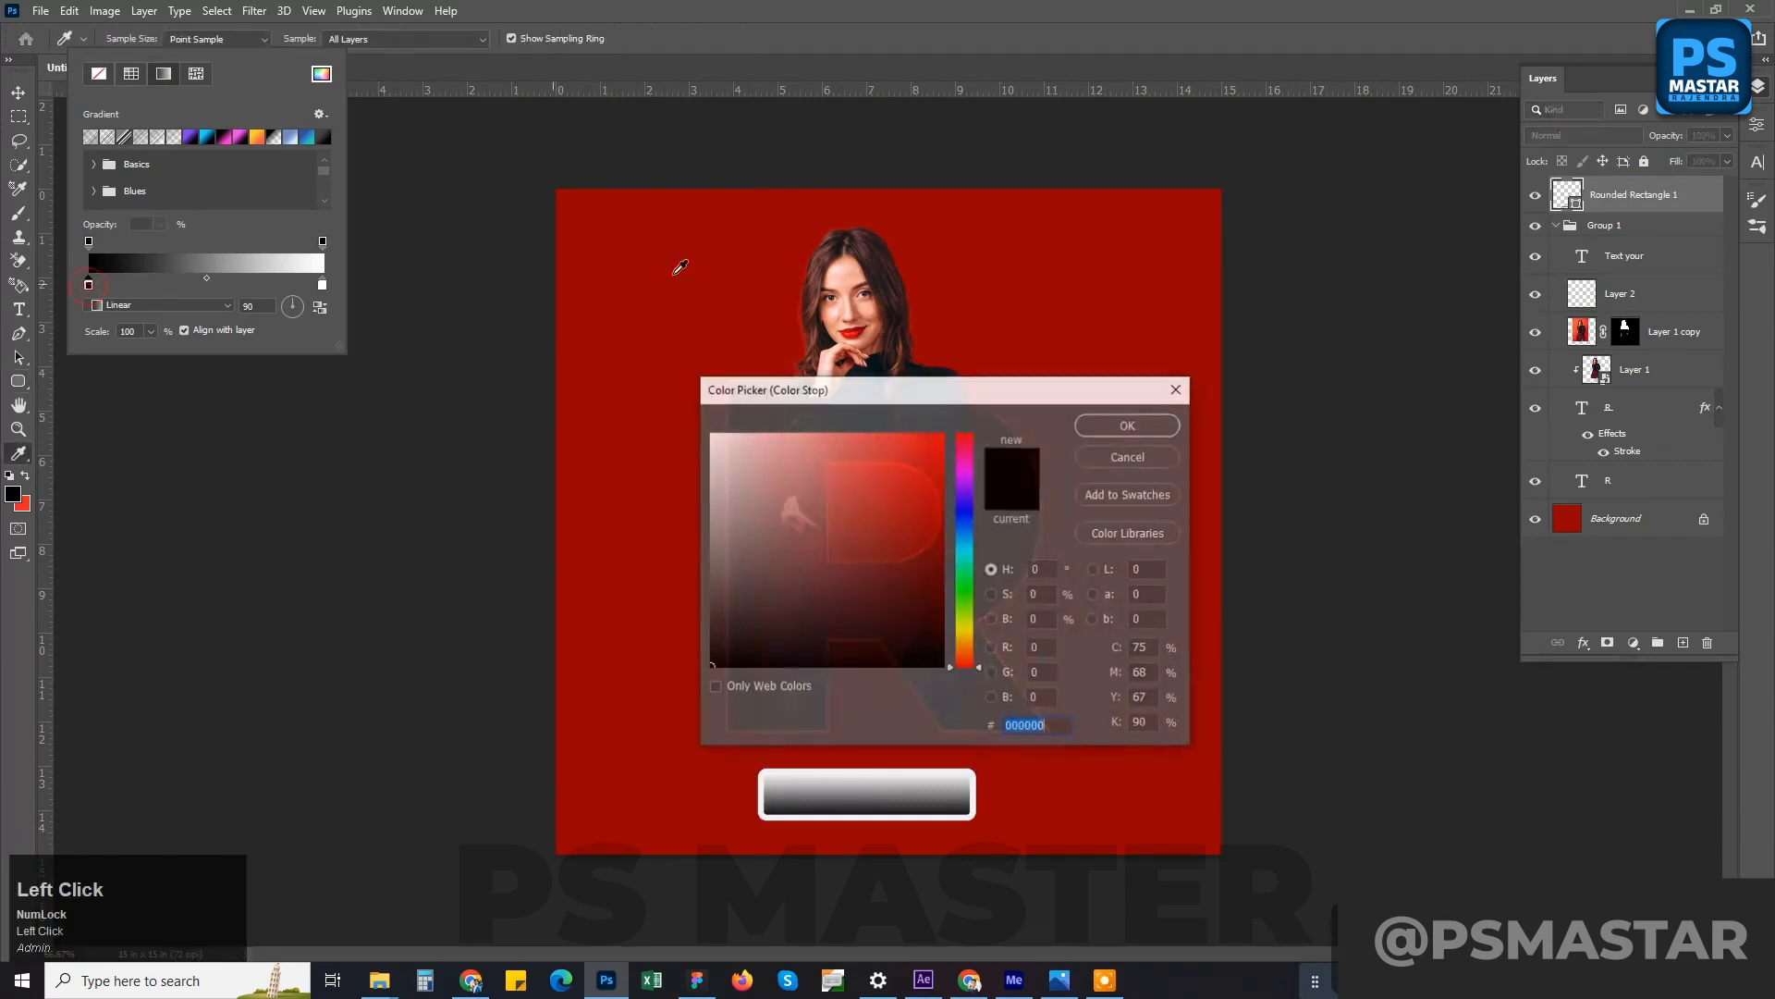
click(763, 227)
click(949, 567)
drag(943, 566, 942, 593)
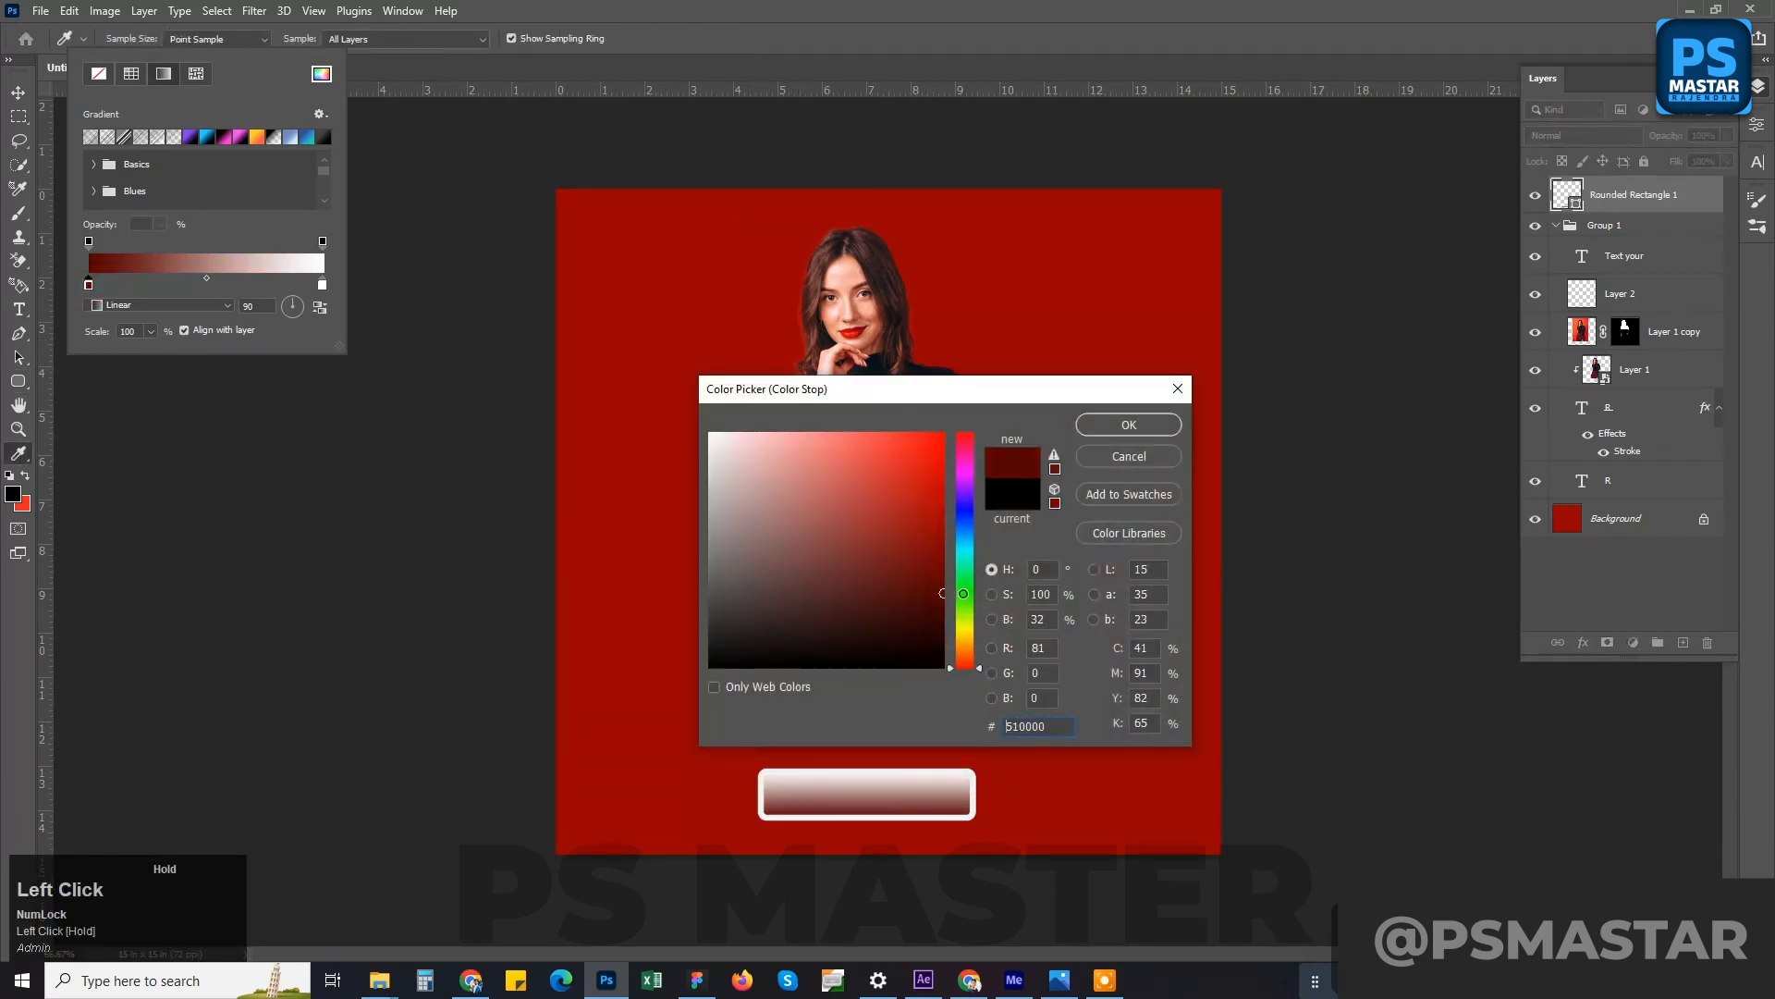
click(1128, 425)
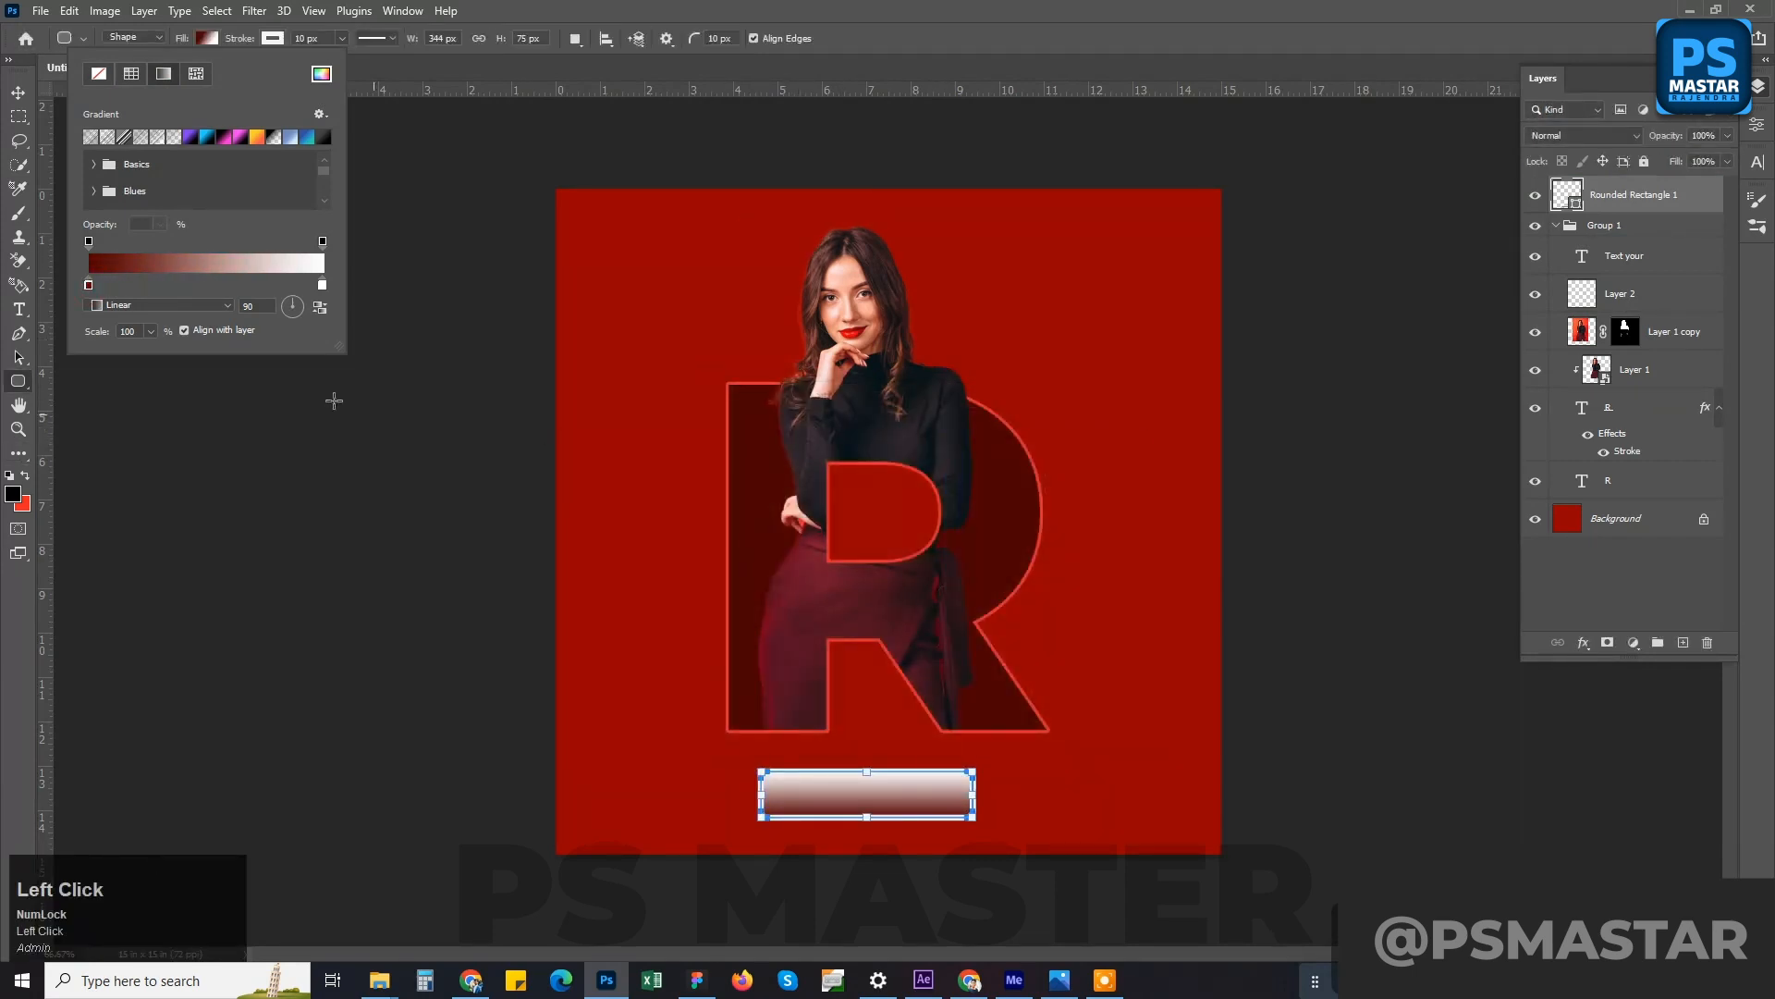
- Set the gradient's white colour stop to the background red 950000 and the gradient angle to 0 degrees
double_click(323, 285)
click(575, 294)
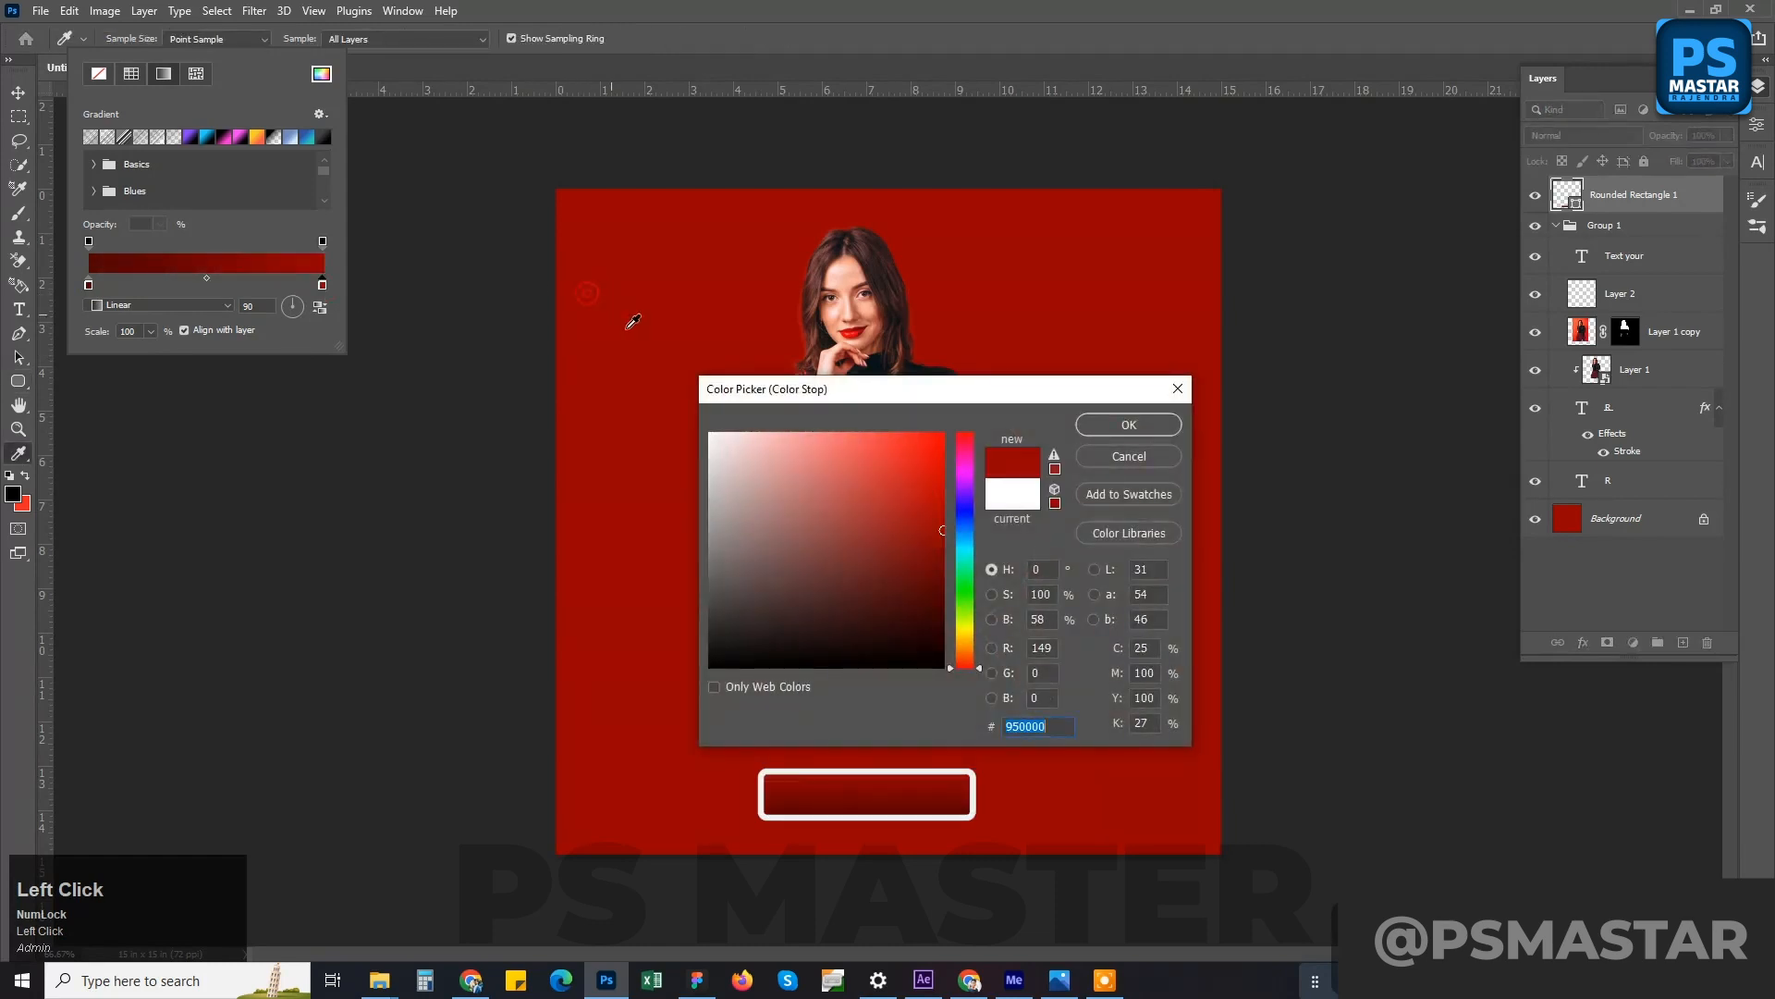
click(1127, 430)
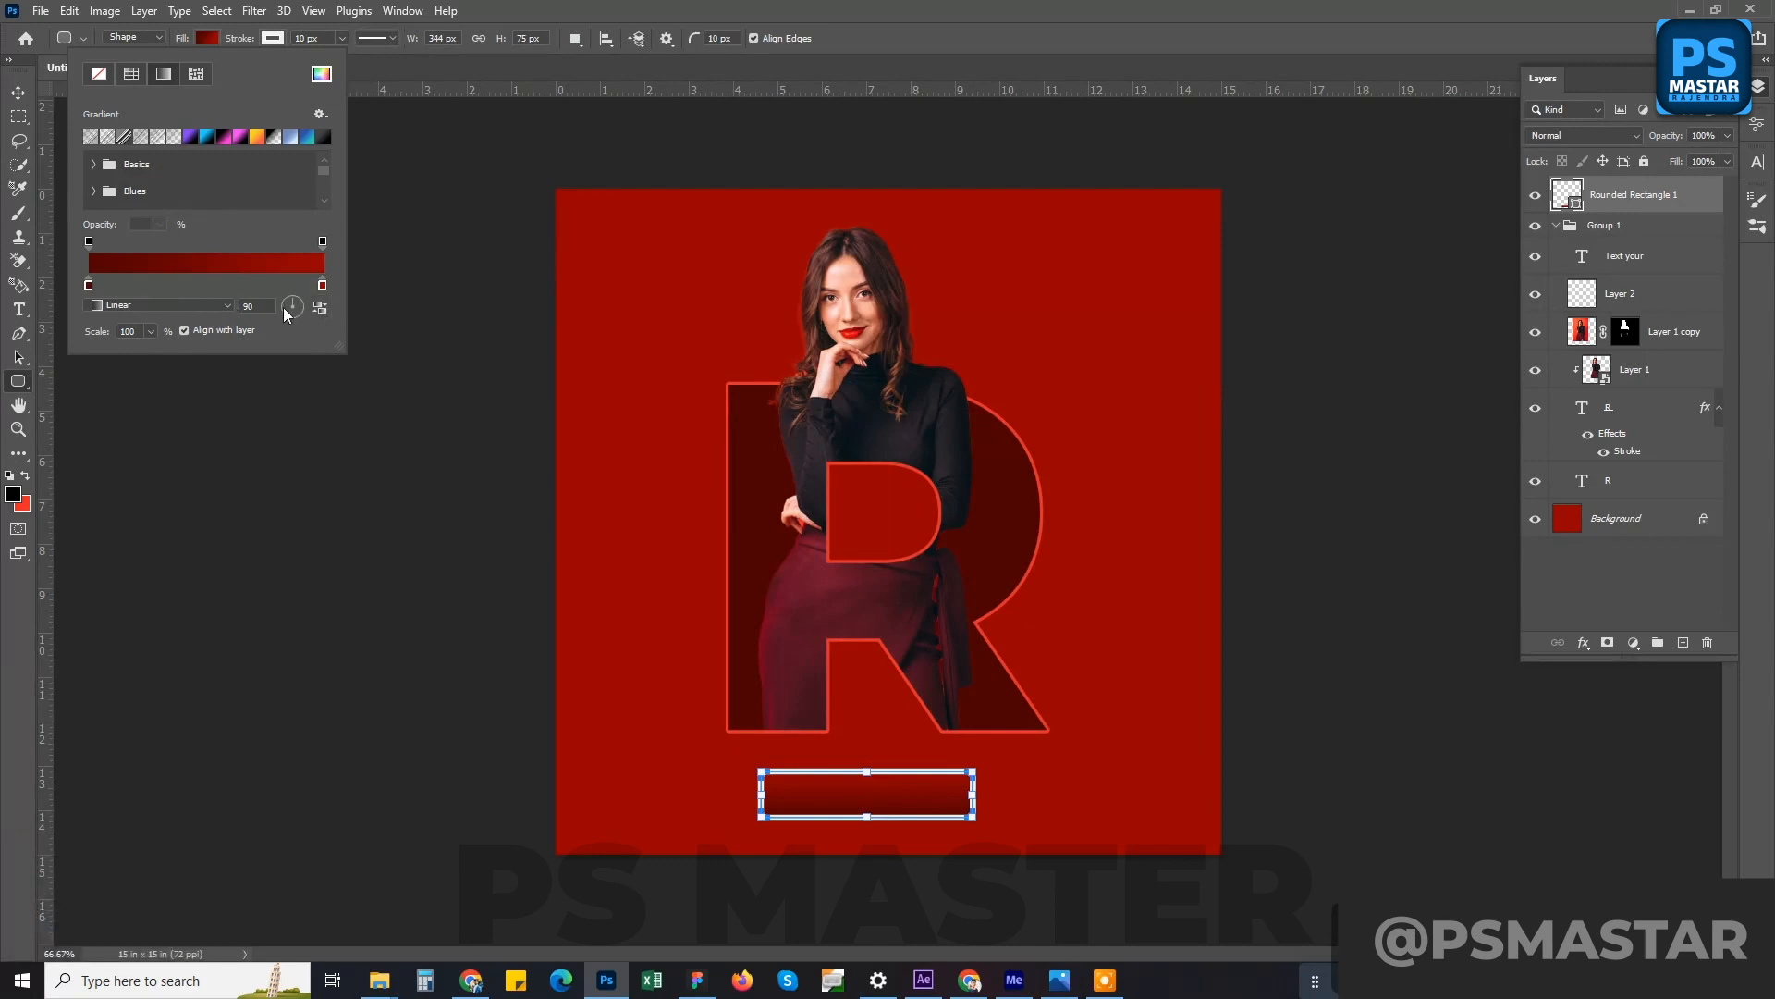
drag(283, 307, 343, 304)
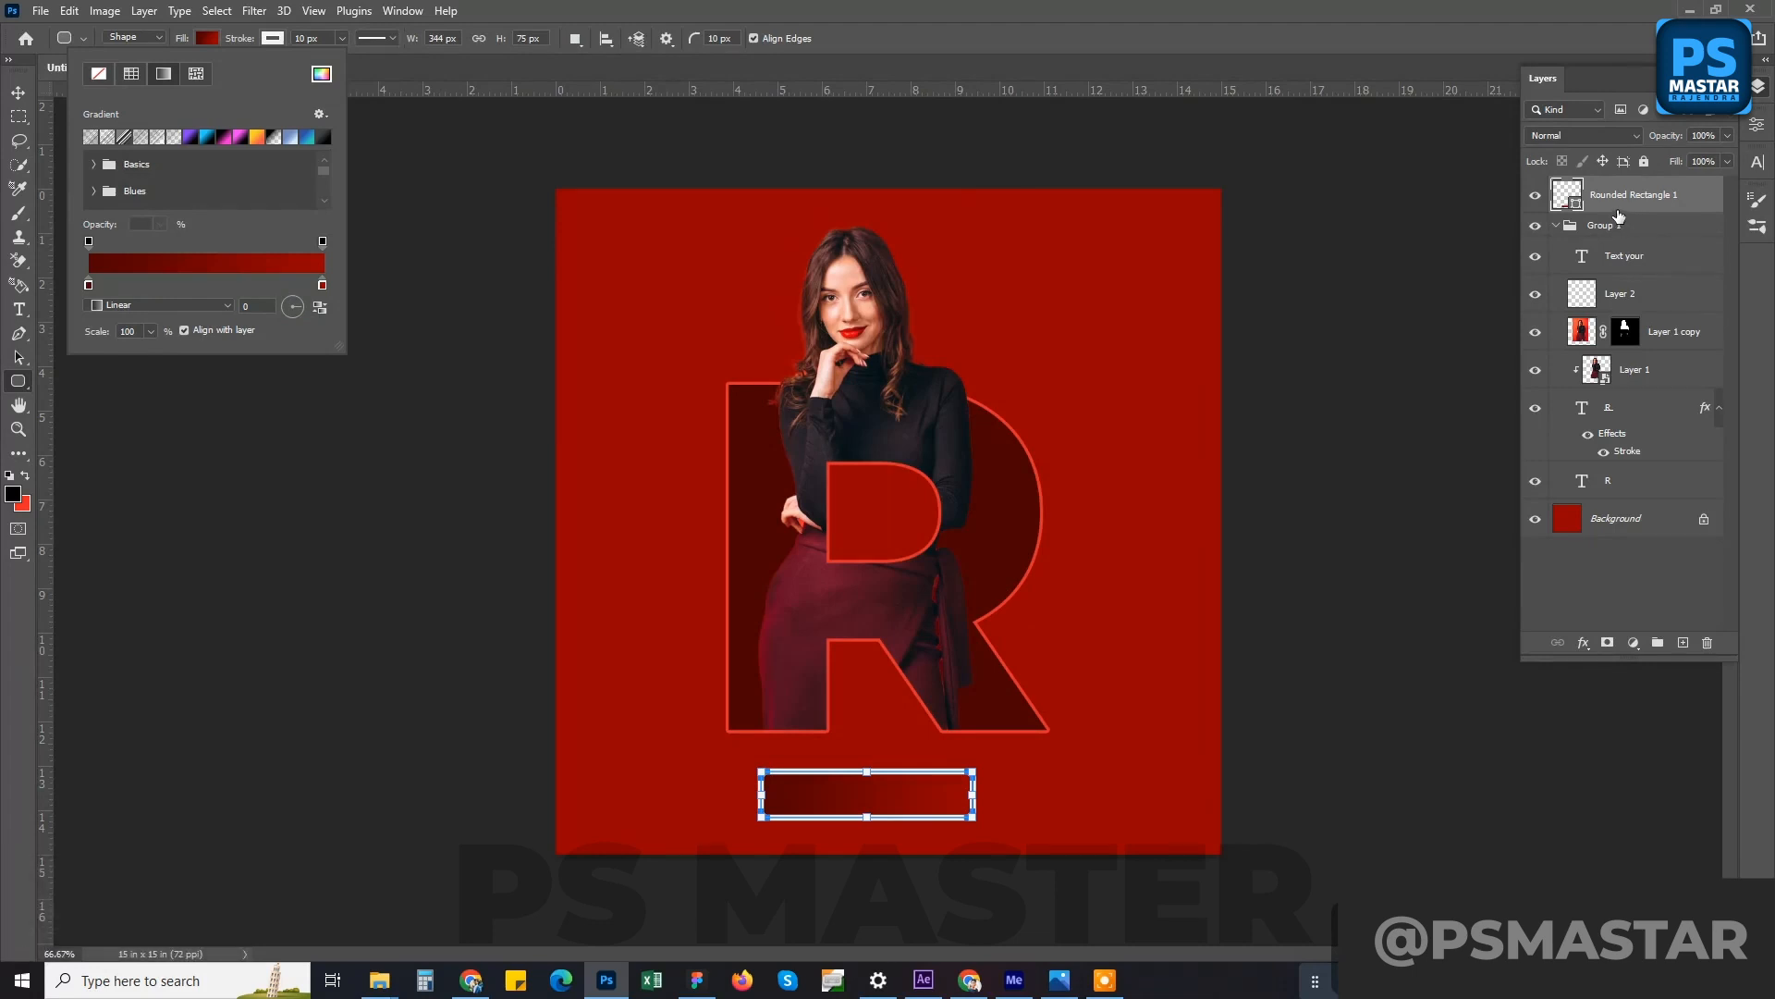
- Remove the rounded rectangle's stroke and set all its corner radii to 37.5 px
click(279, 42)
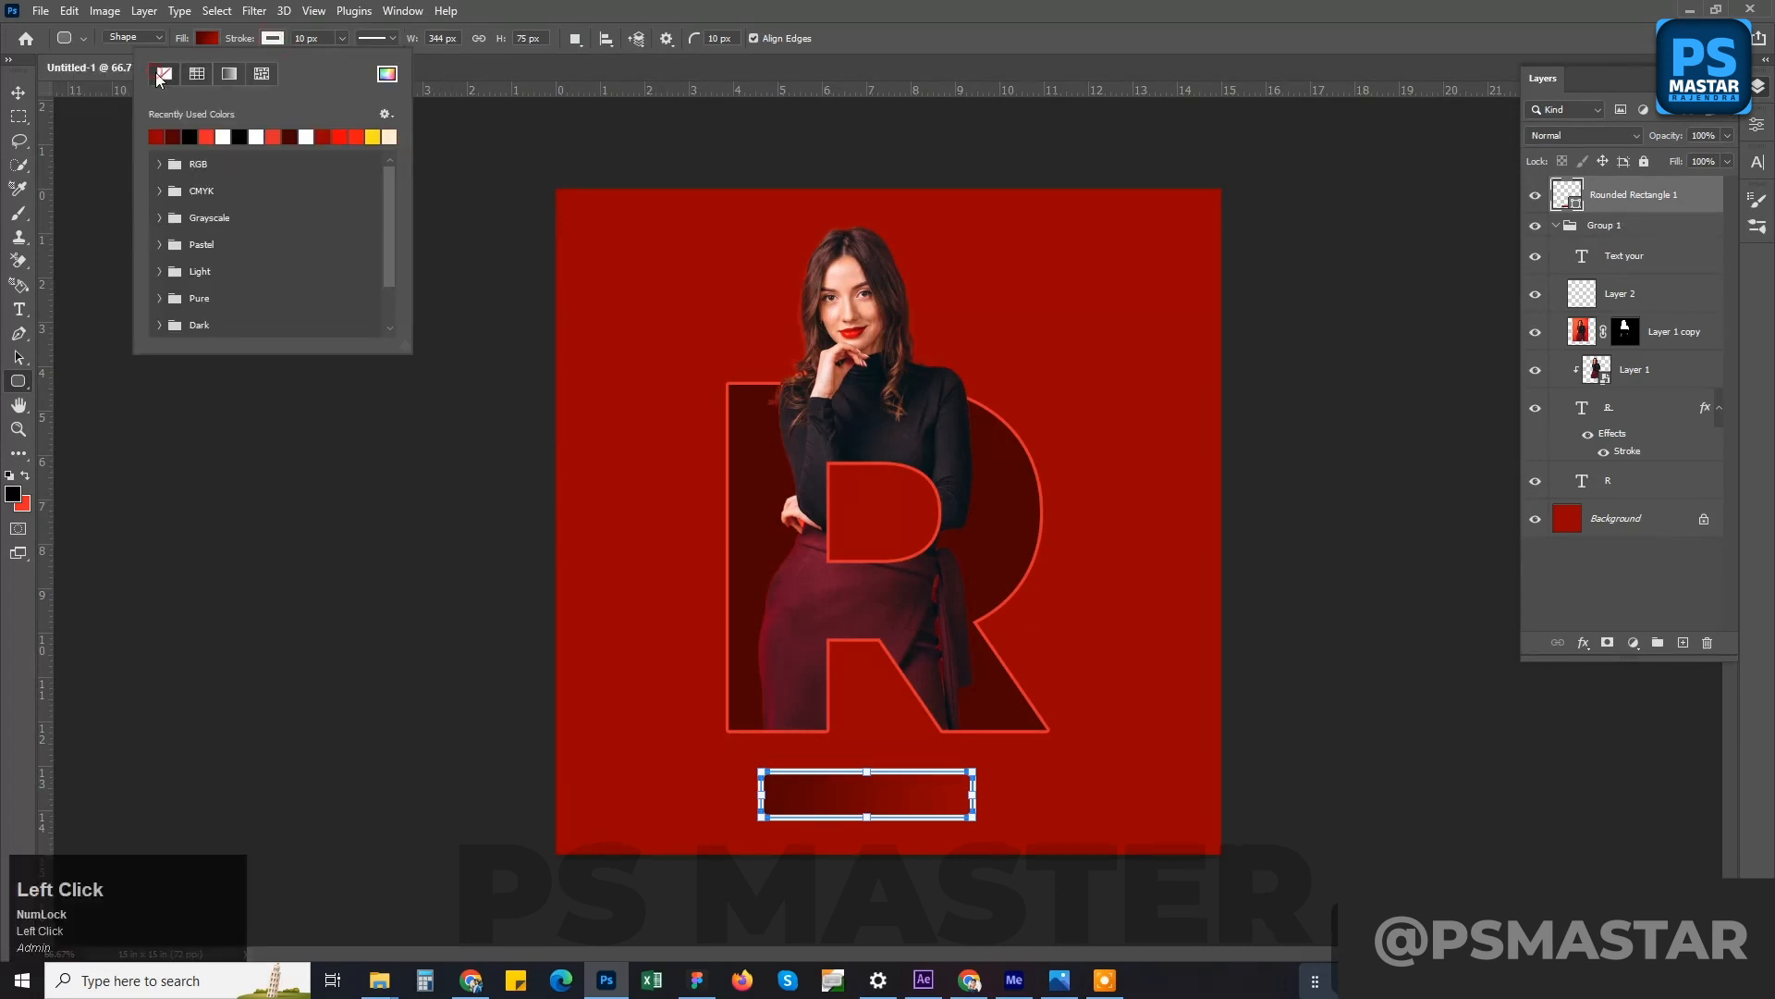
click(164, 73)
click(1637, 209)
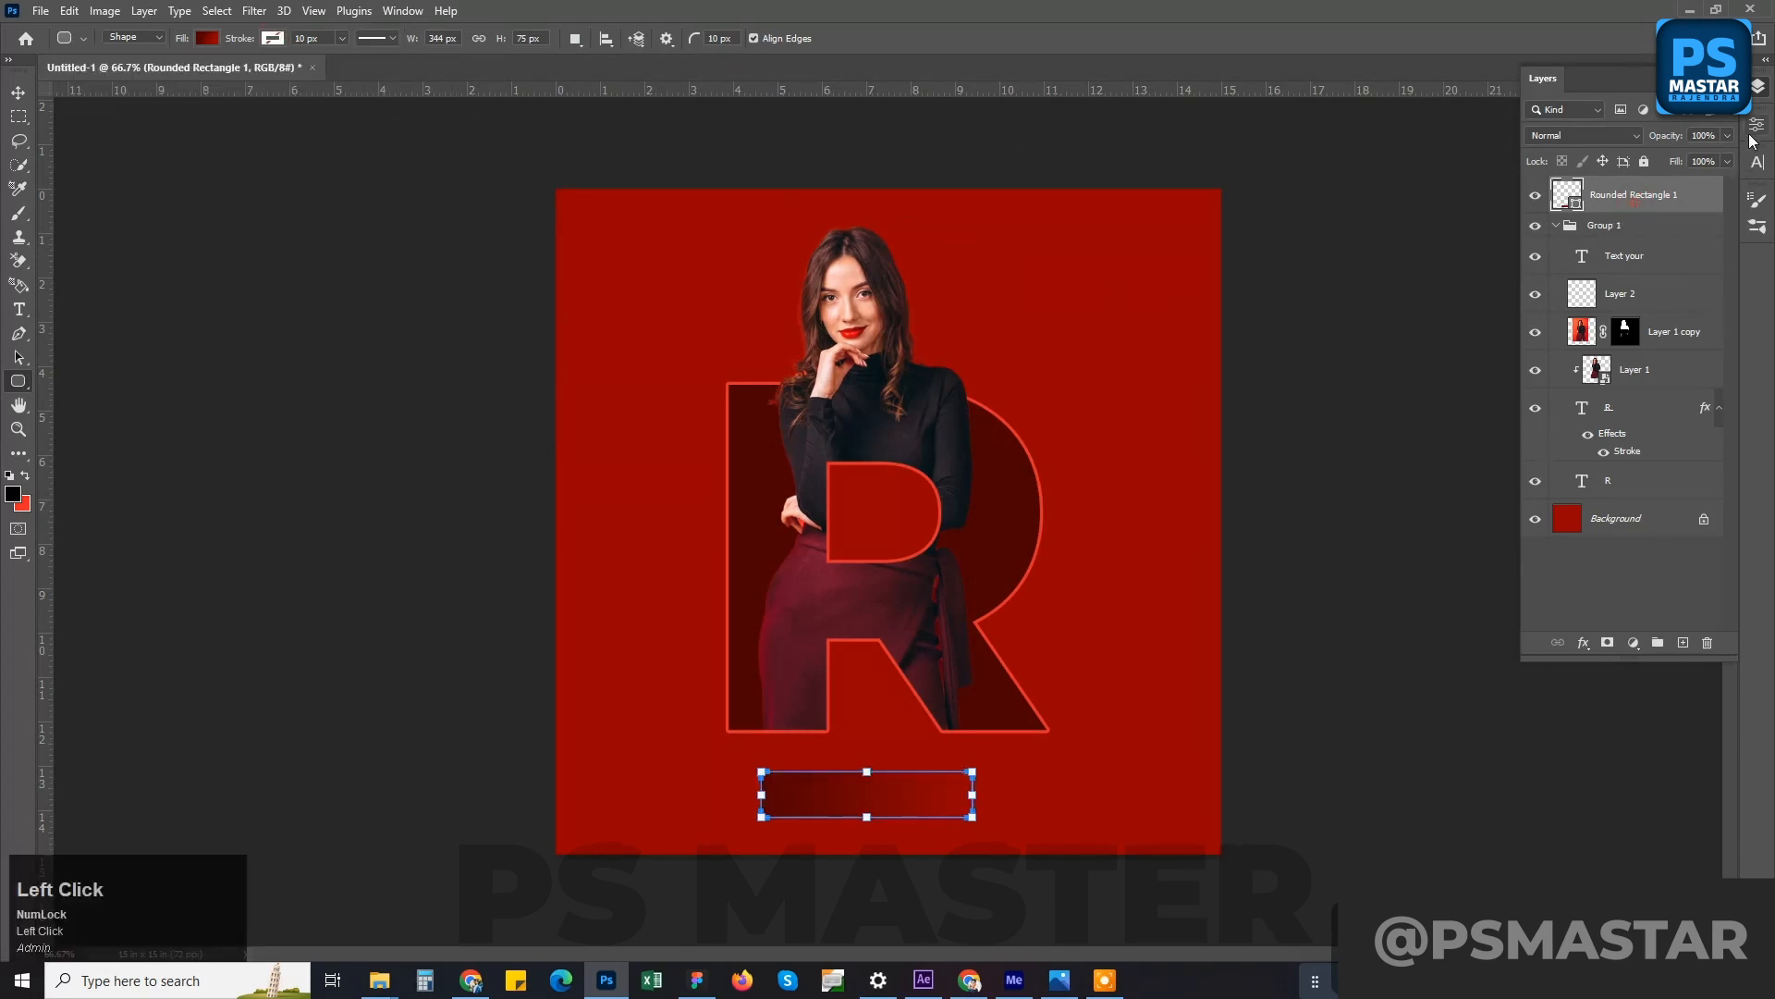
click(1756, 126)
drag(1573, 408, 1504, 529)
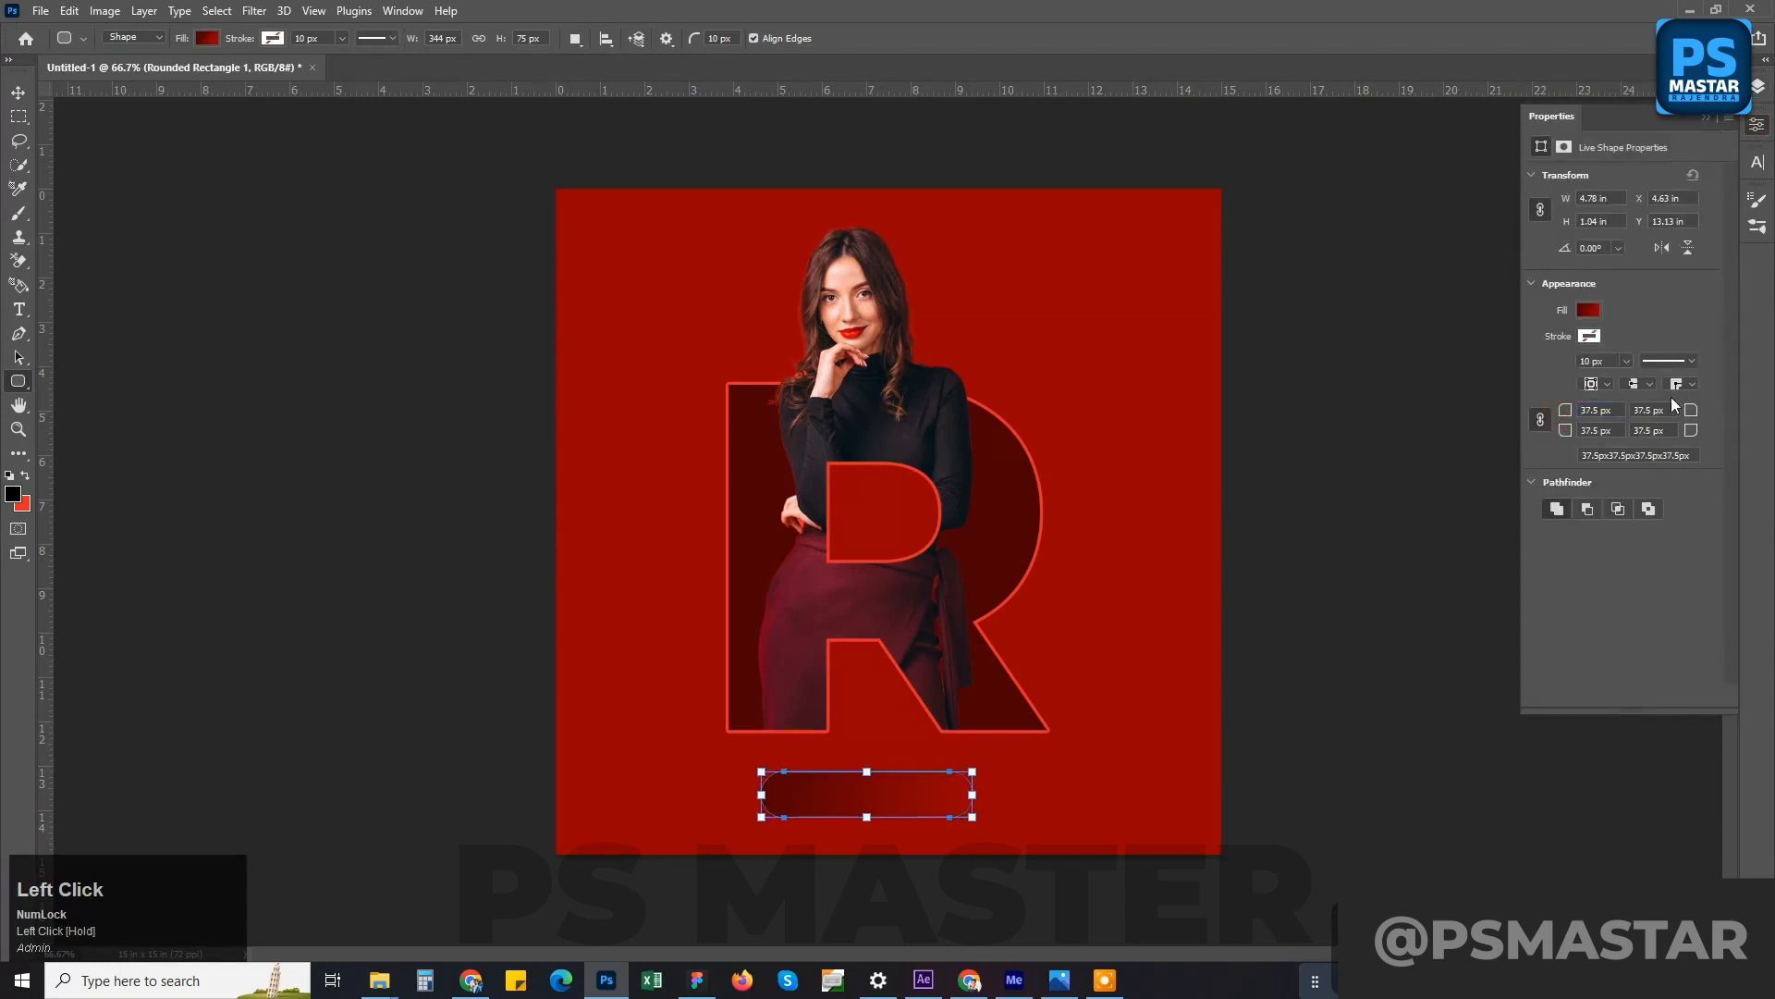
click(1756, 126)
click(1757, 86)
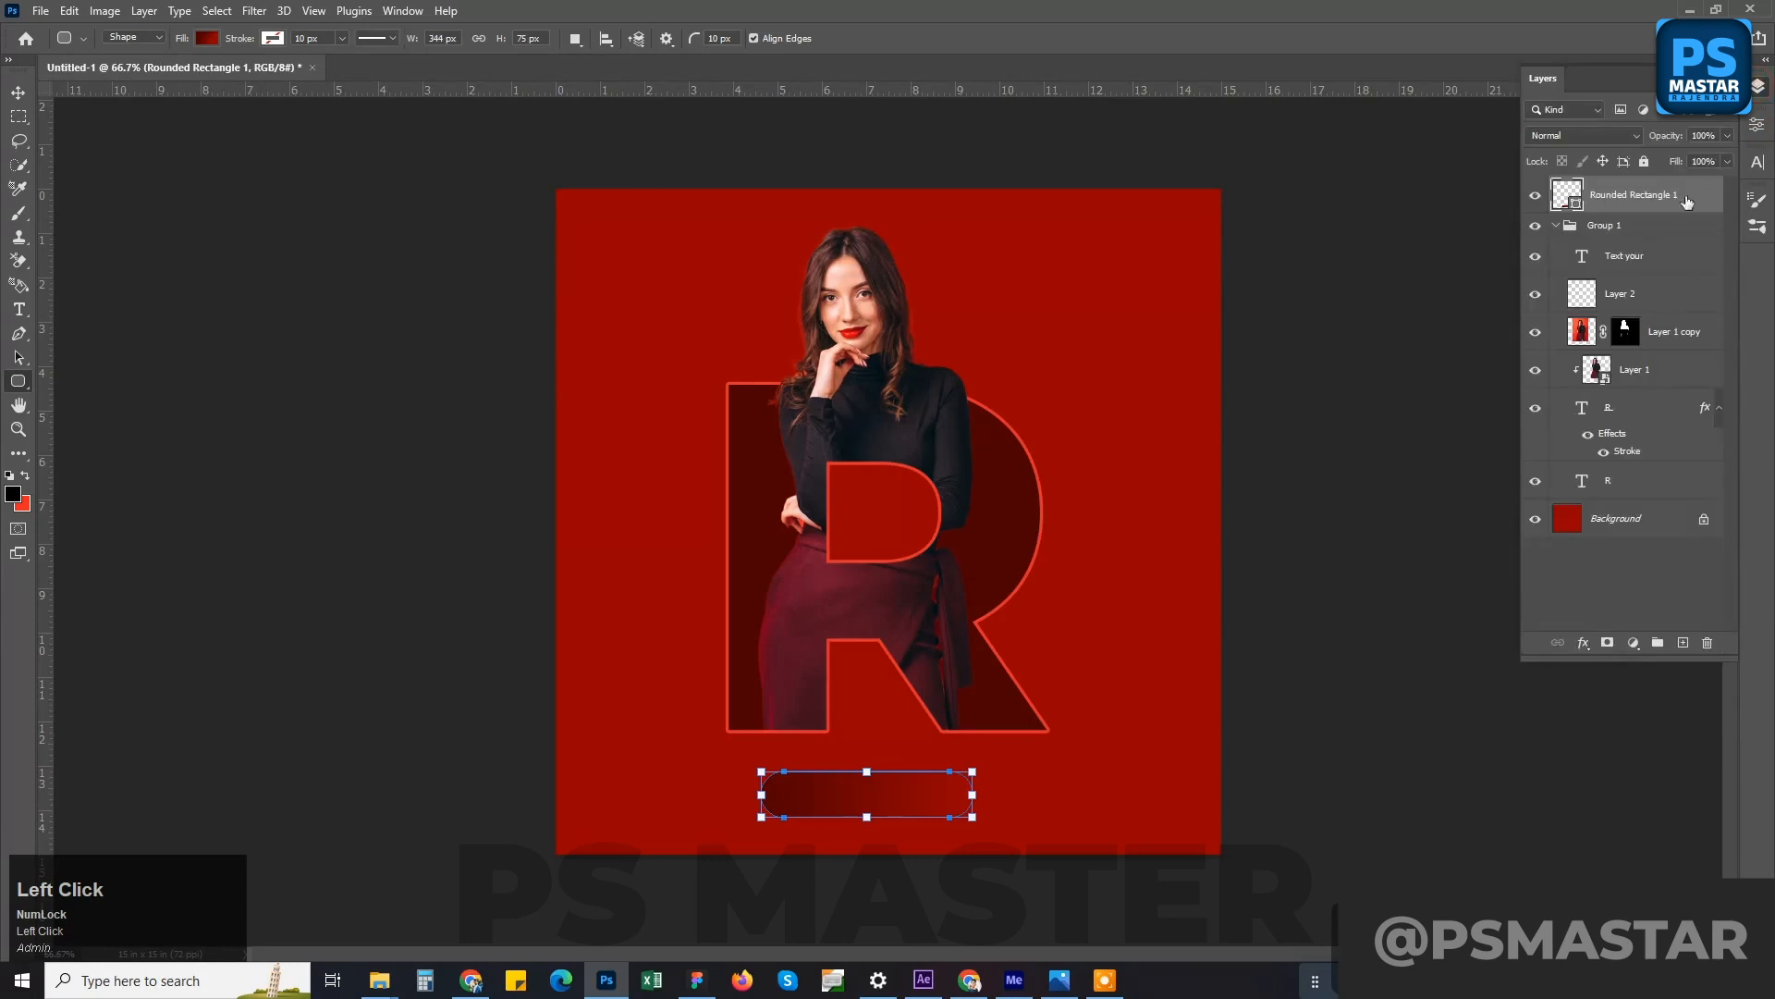
- Add a black drop shadow to the rounded rectangle with 4 px distance, 8% spread and 8 px size
right_click(1676, 202)
click(1572, 204)
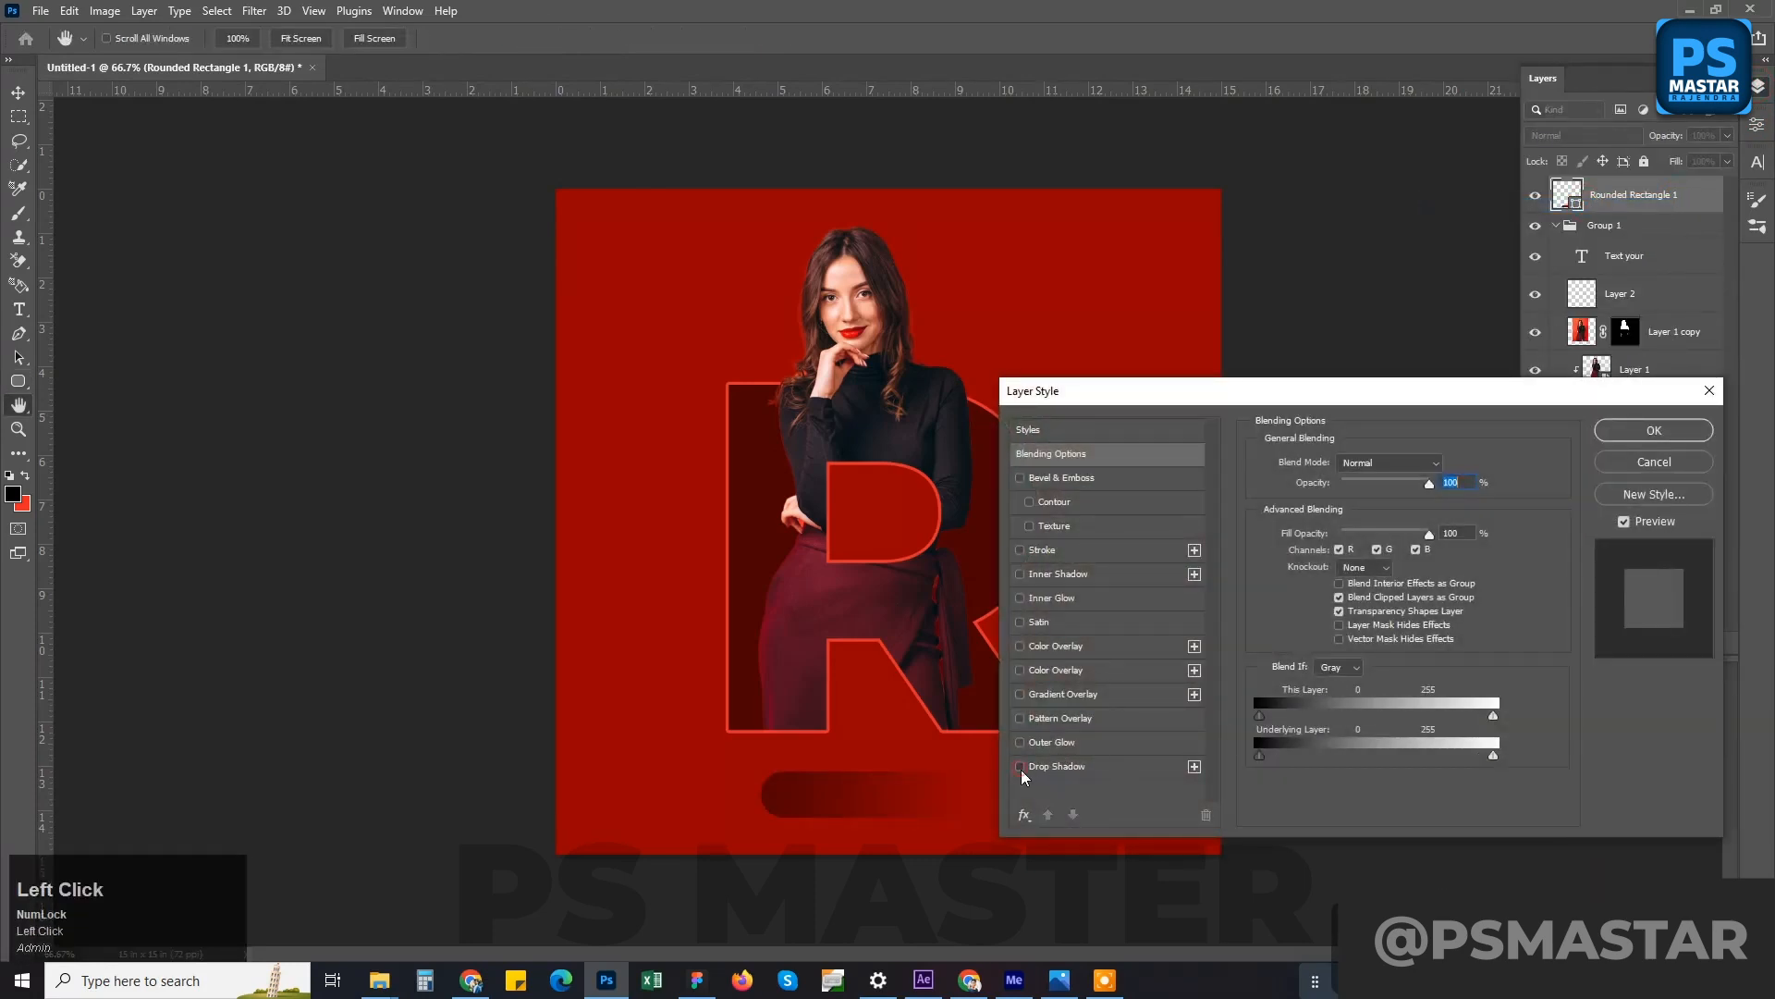
click(1021, 767)
click(1062, 766)
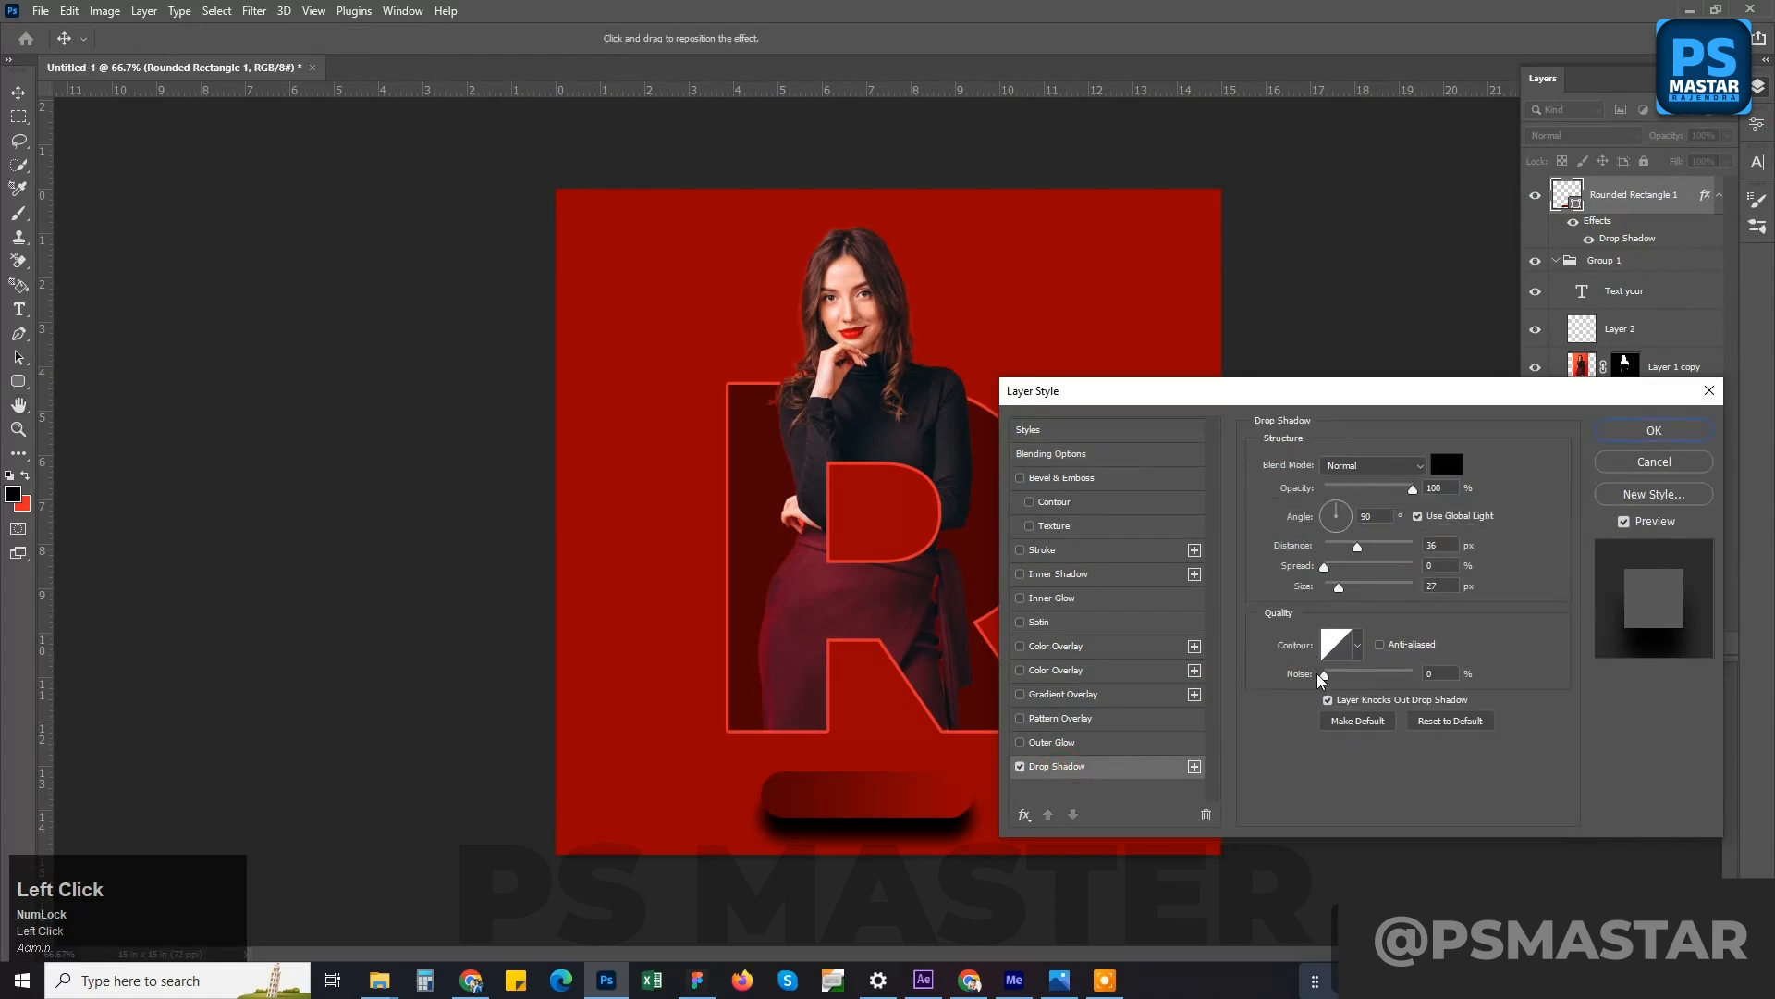
mouse_move(1338, 586)
mouse_down()
mouse_move(1331, 546)
mouse_move(1340, 567)
mouse_up()
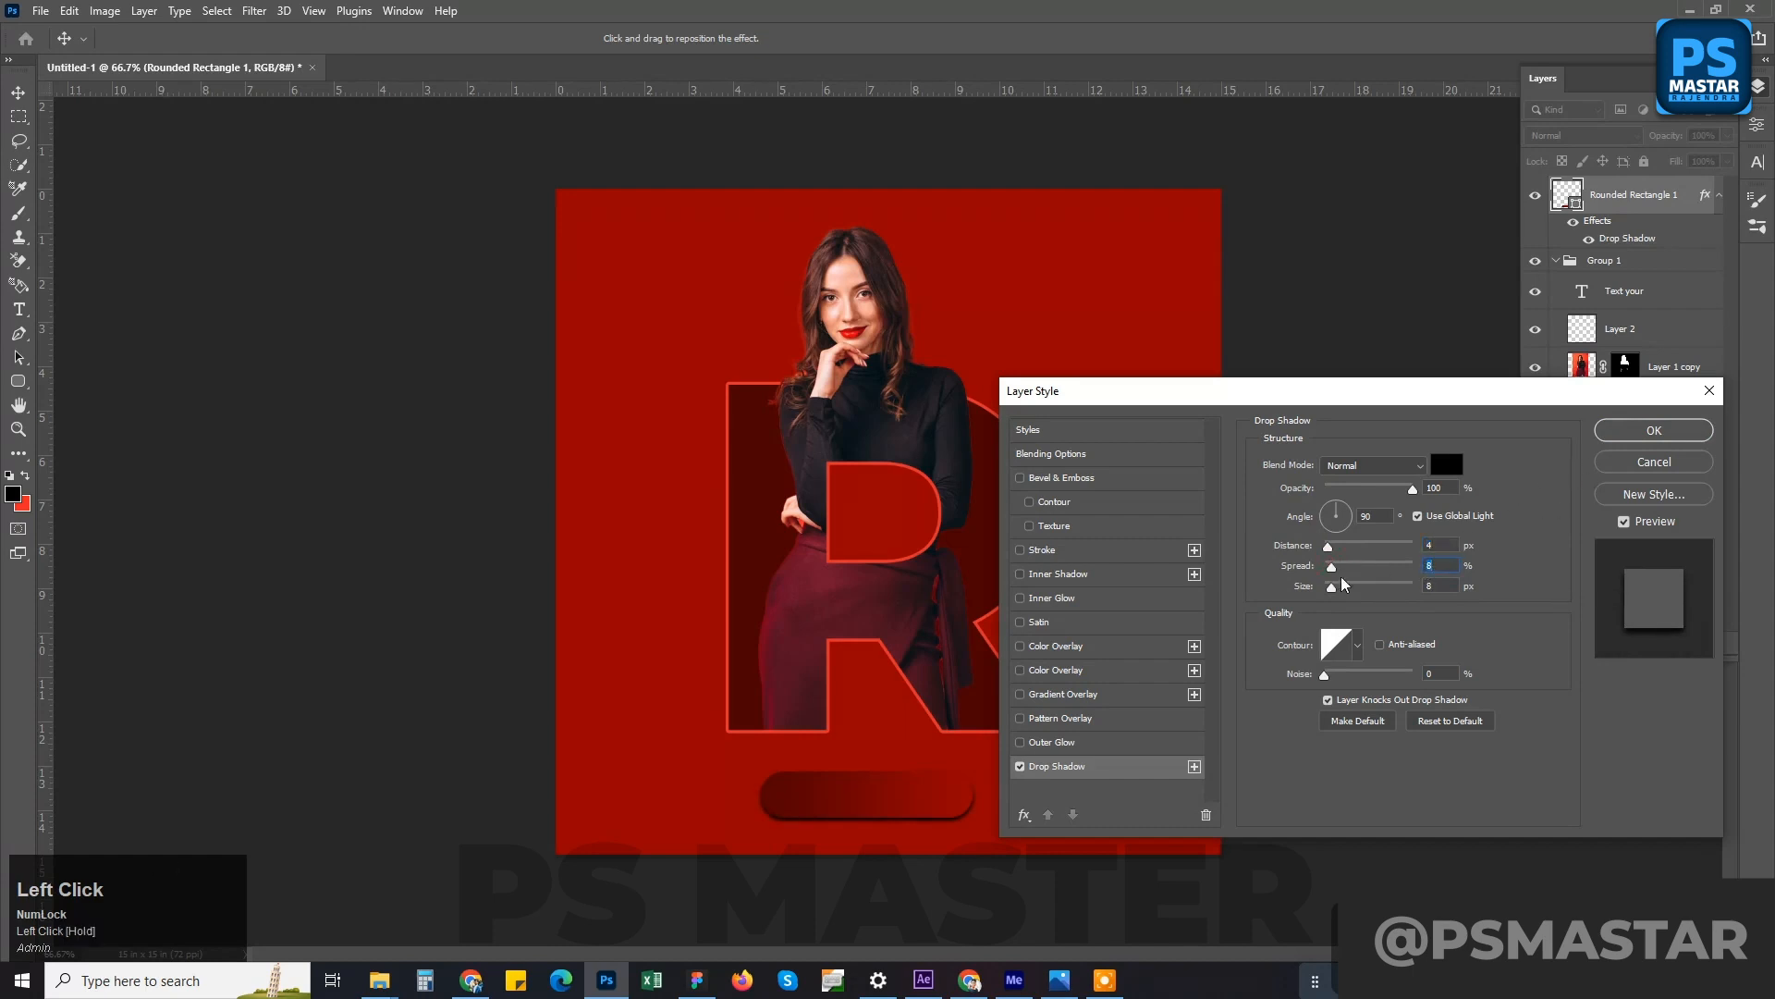
click(1637, 438)
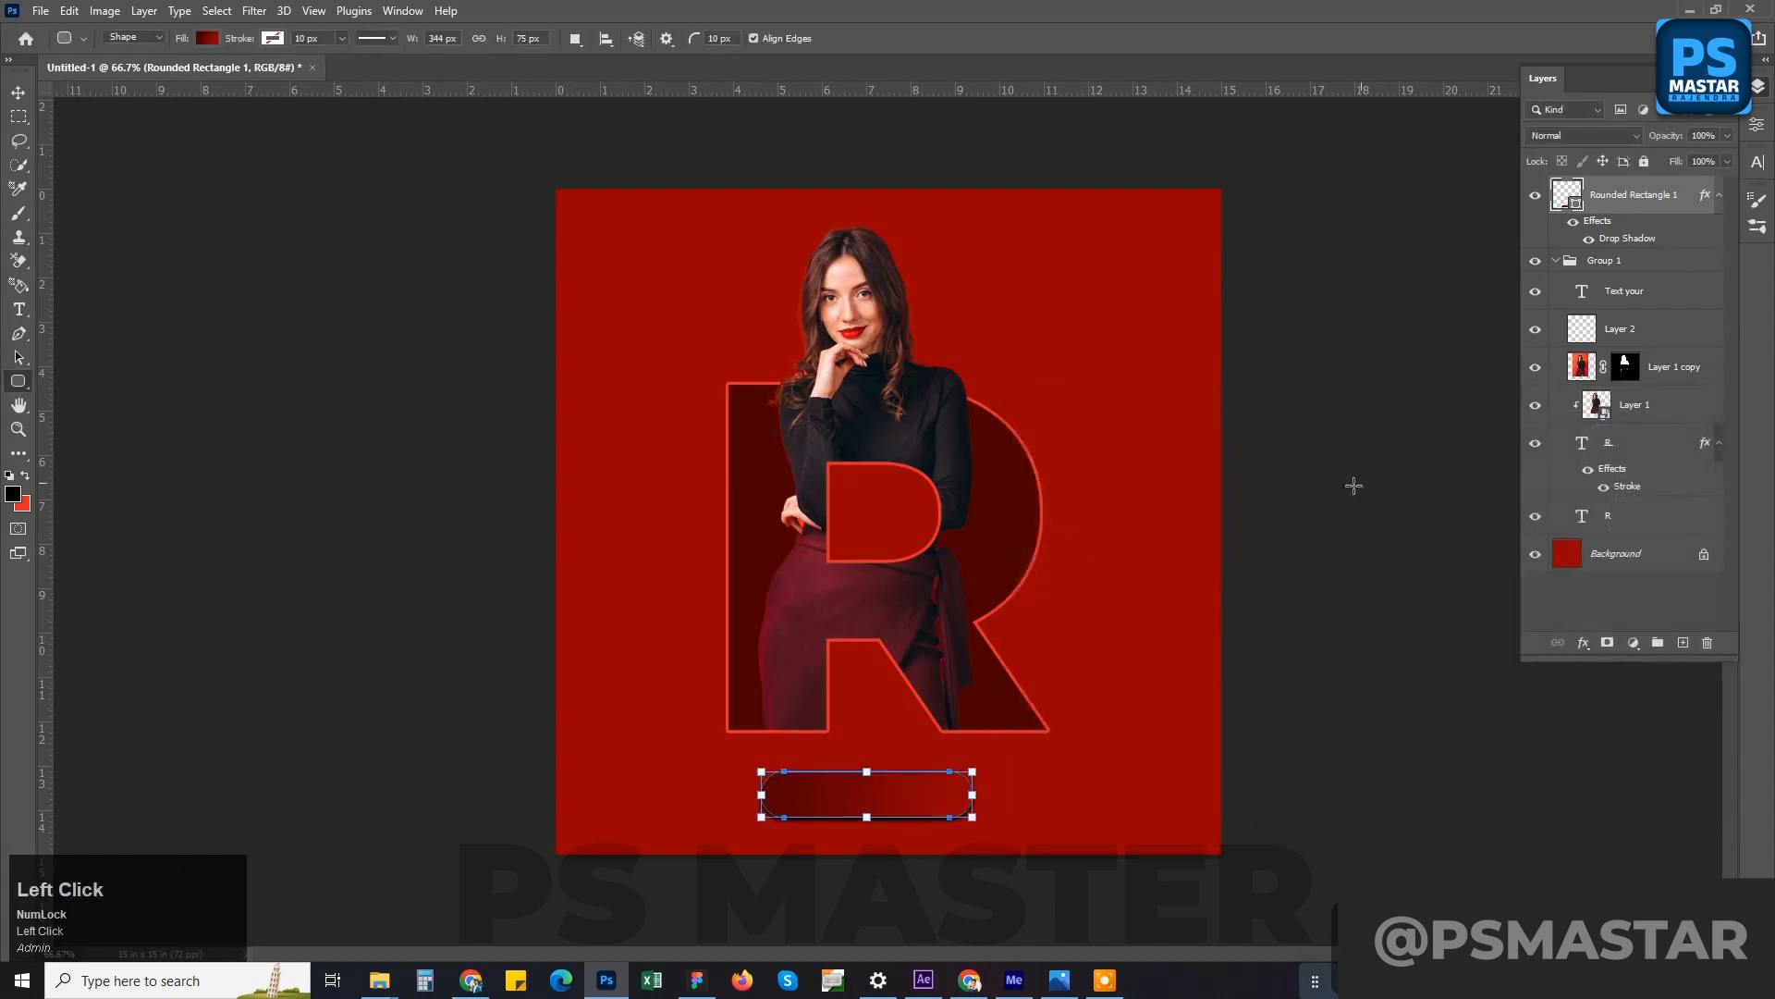
click(15, 120)
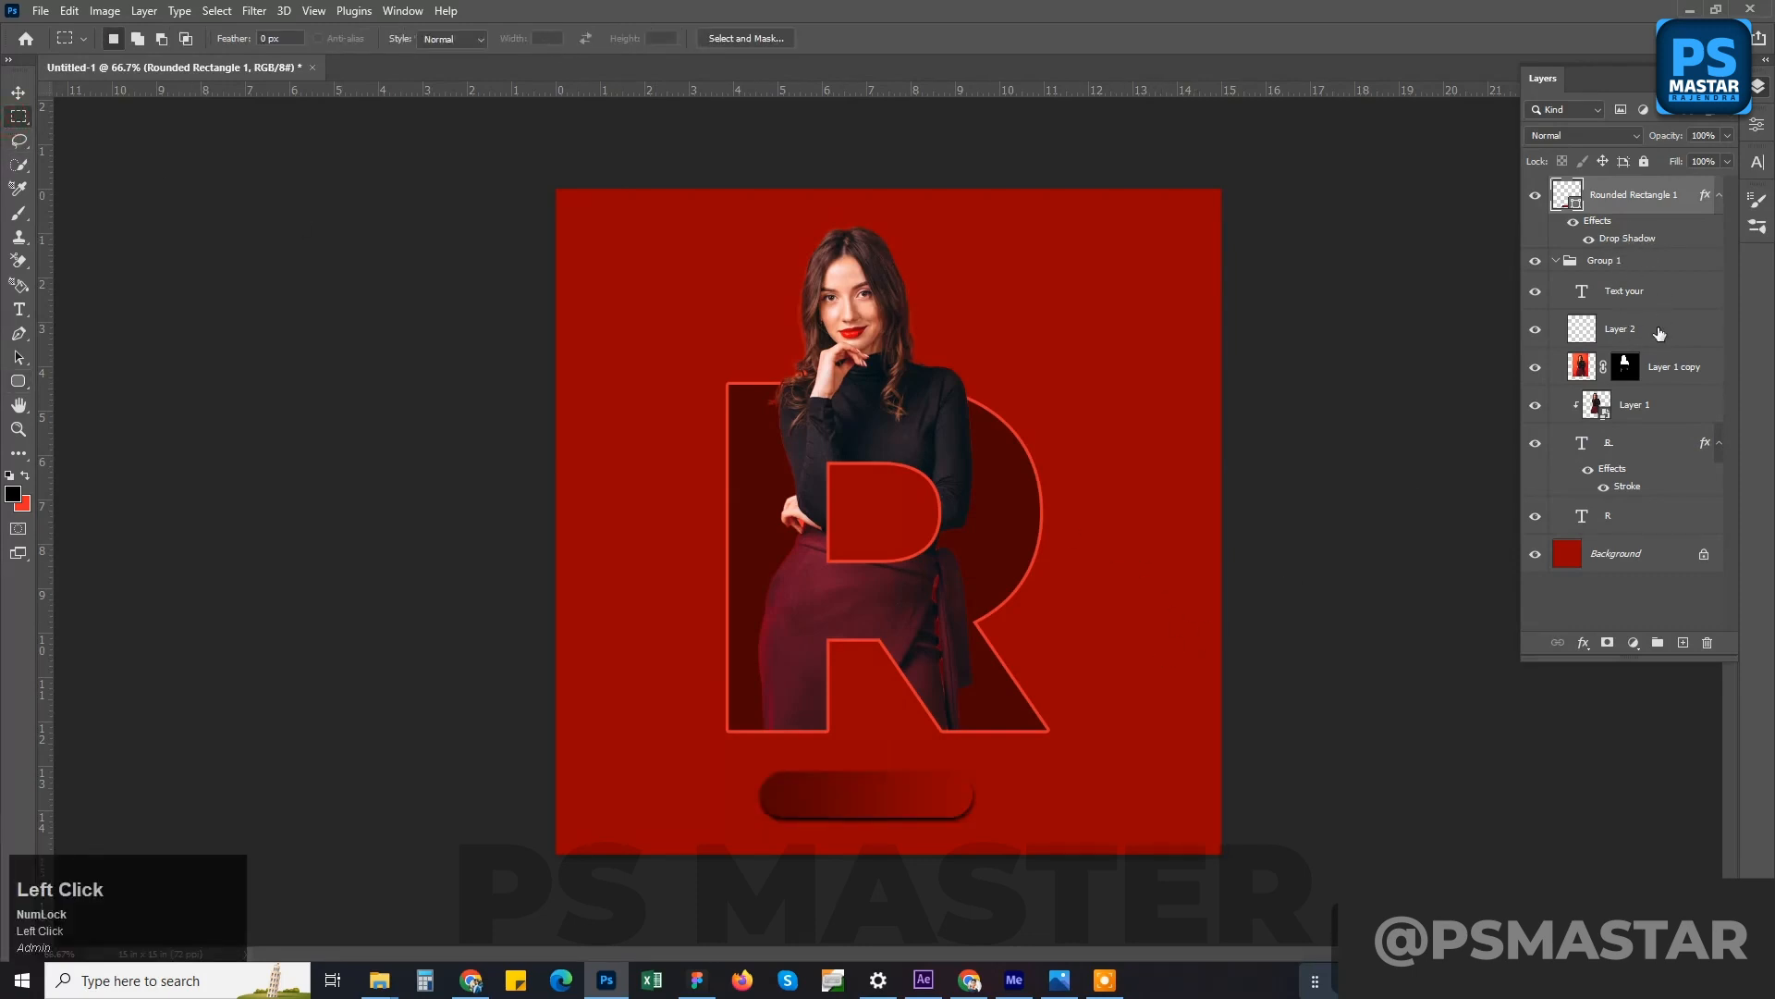
- Move the caption text layer above the gradient button and change its text to SHOP NOW
drag(1627, 294, 1622, 185)
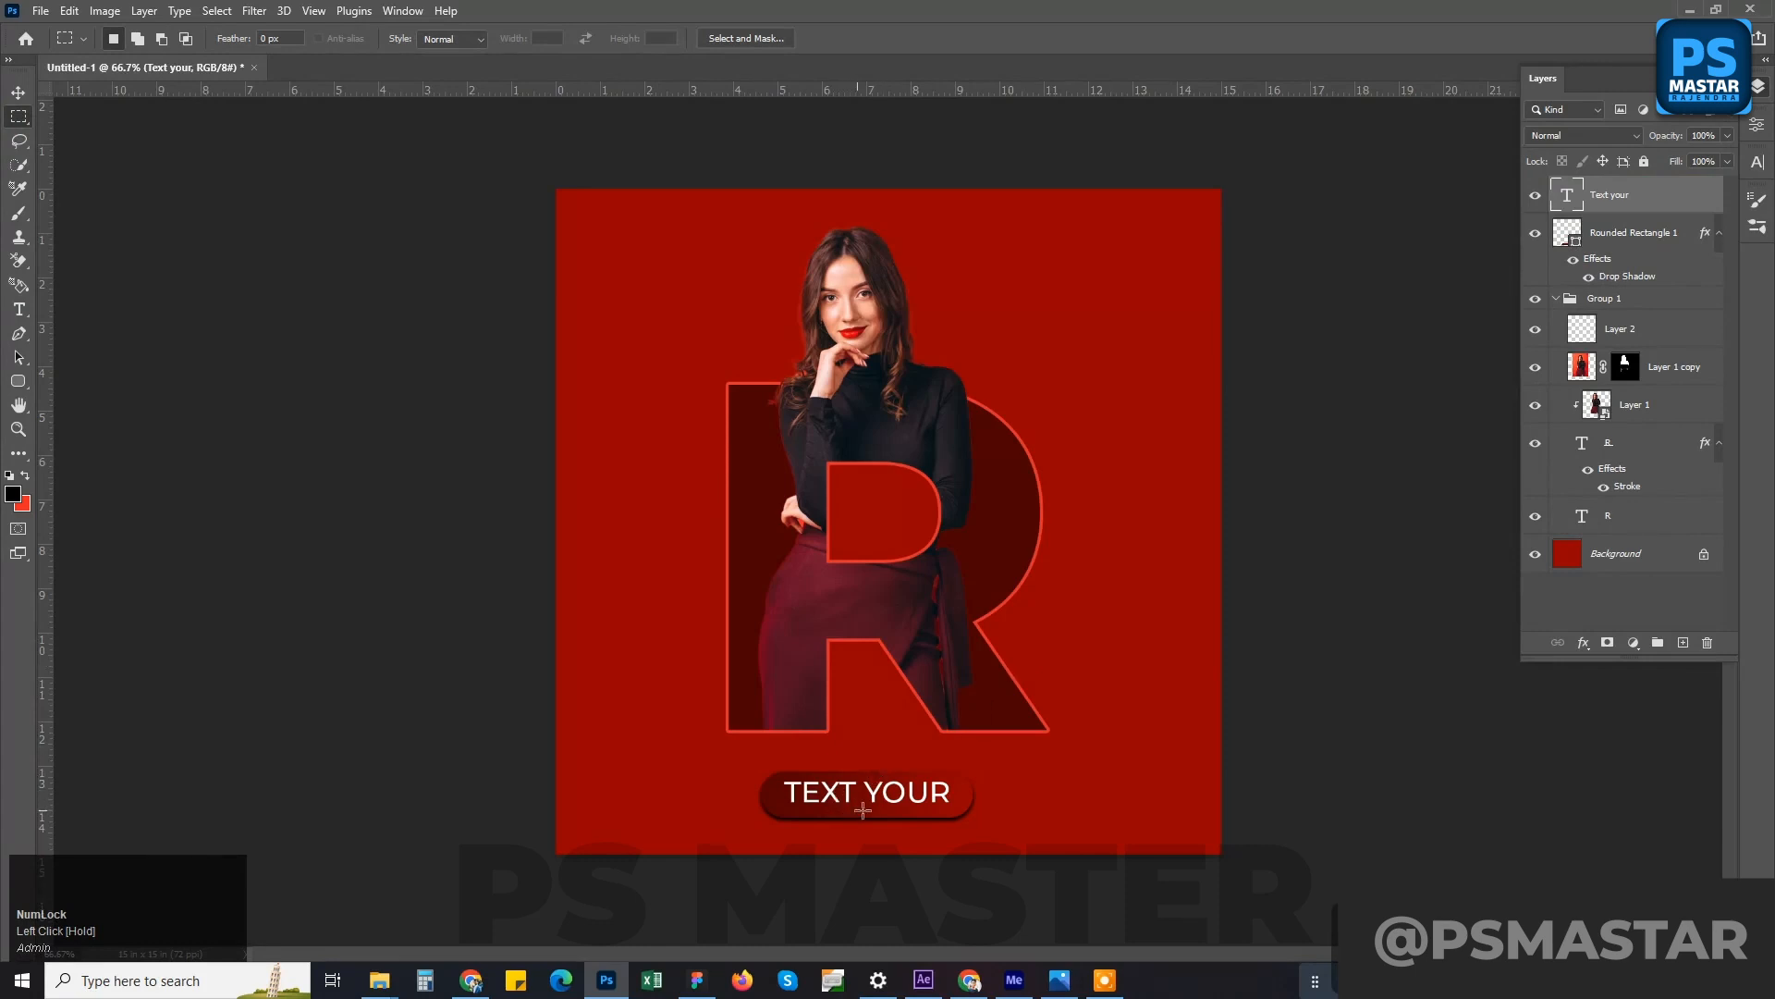
key(t)
click(849, 795)
key(ctrl+a)
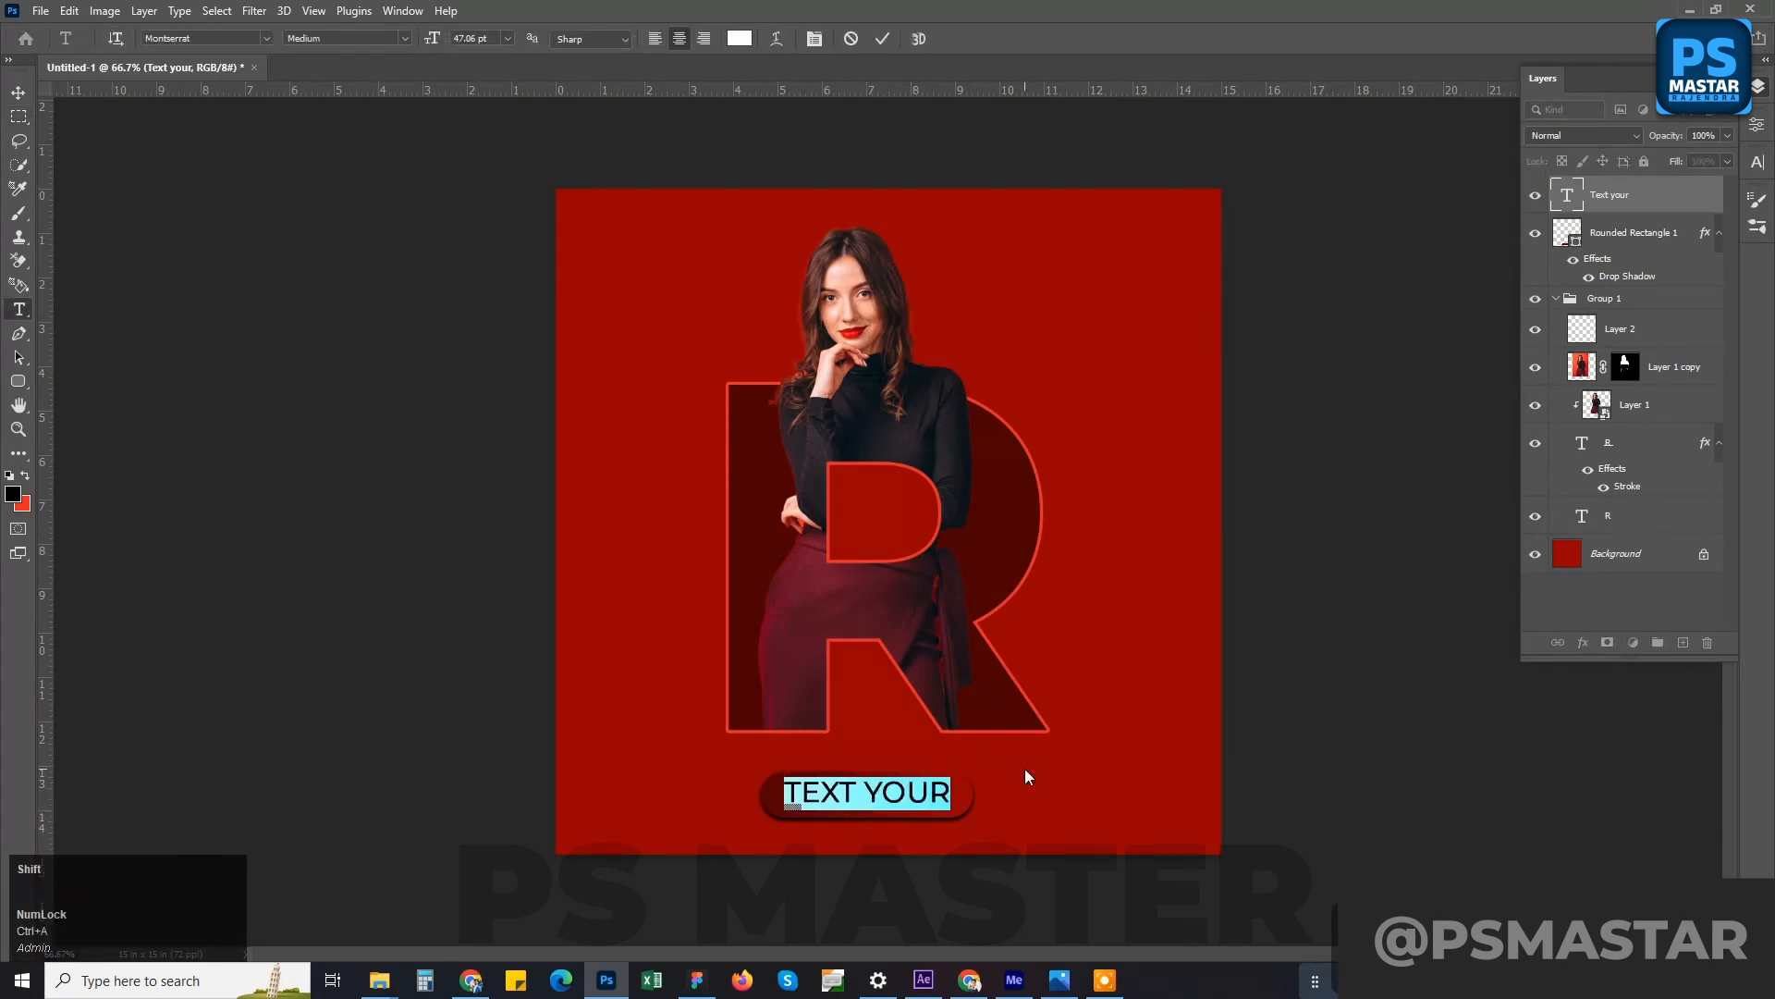
text(SHO)
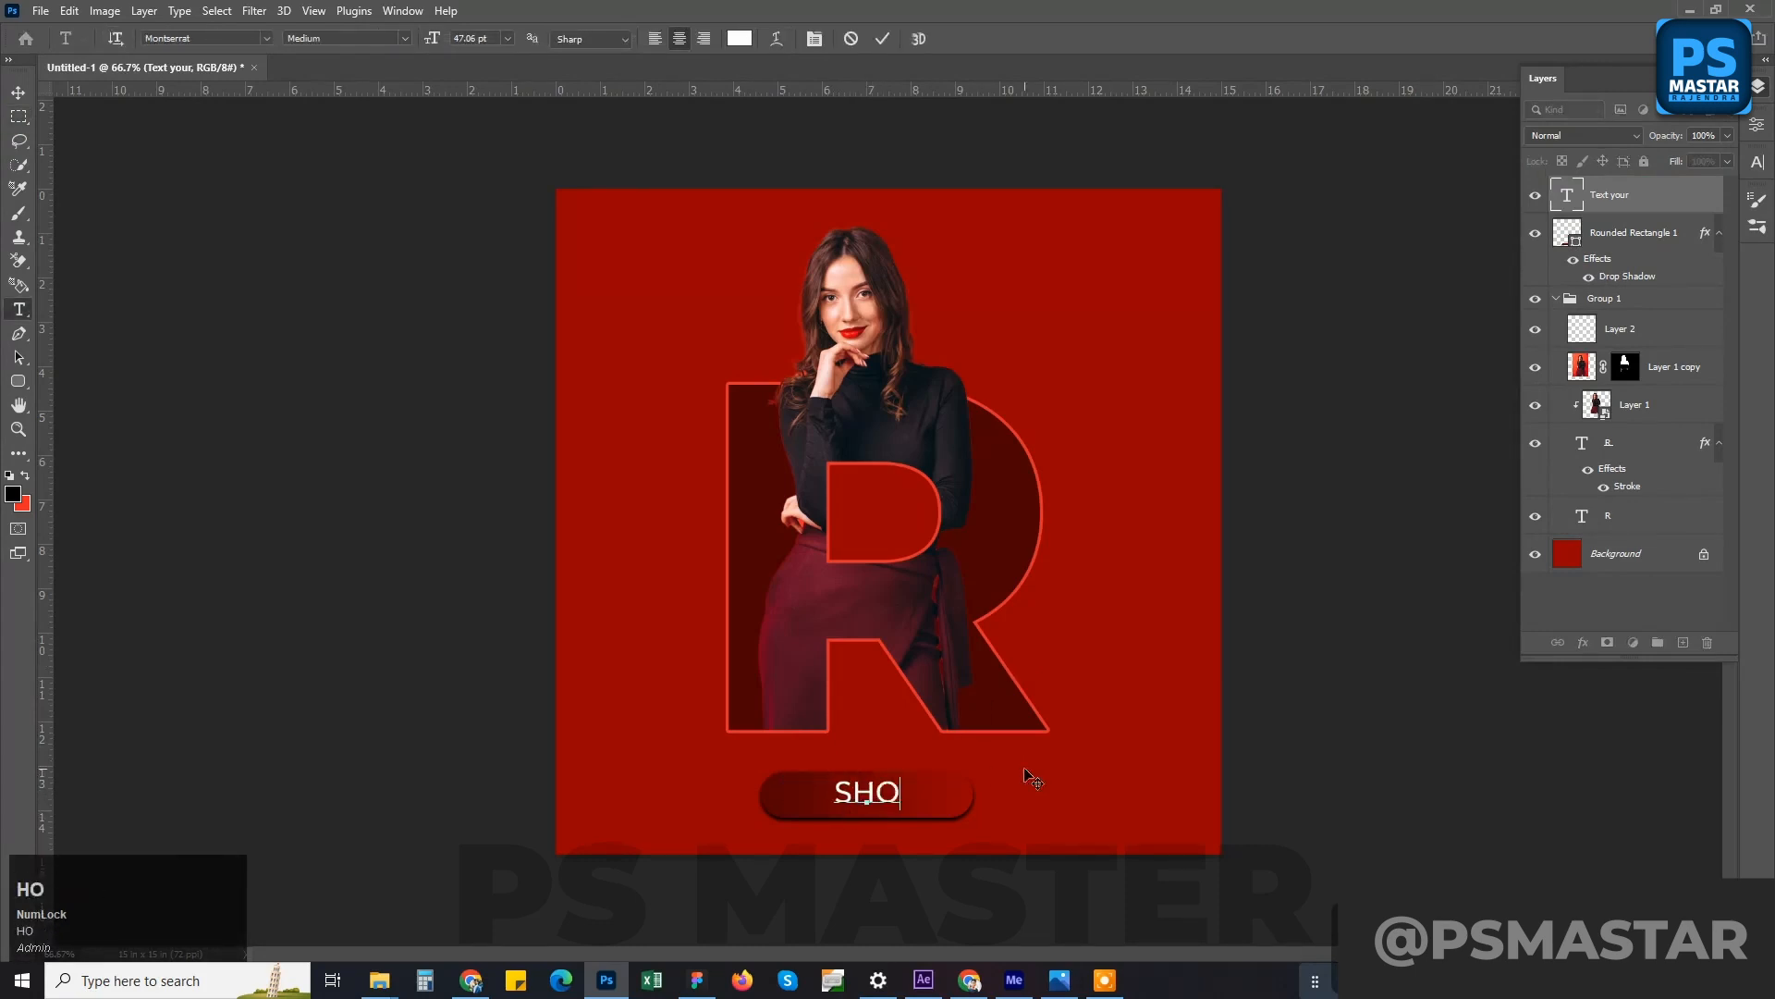
text(P NOW)
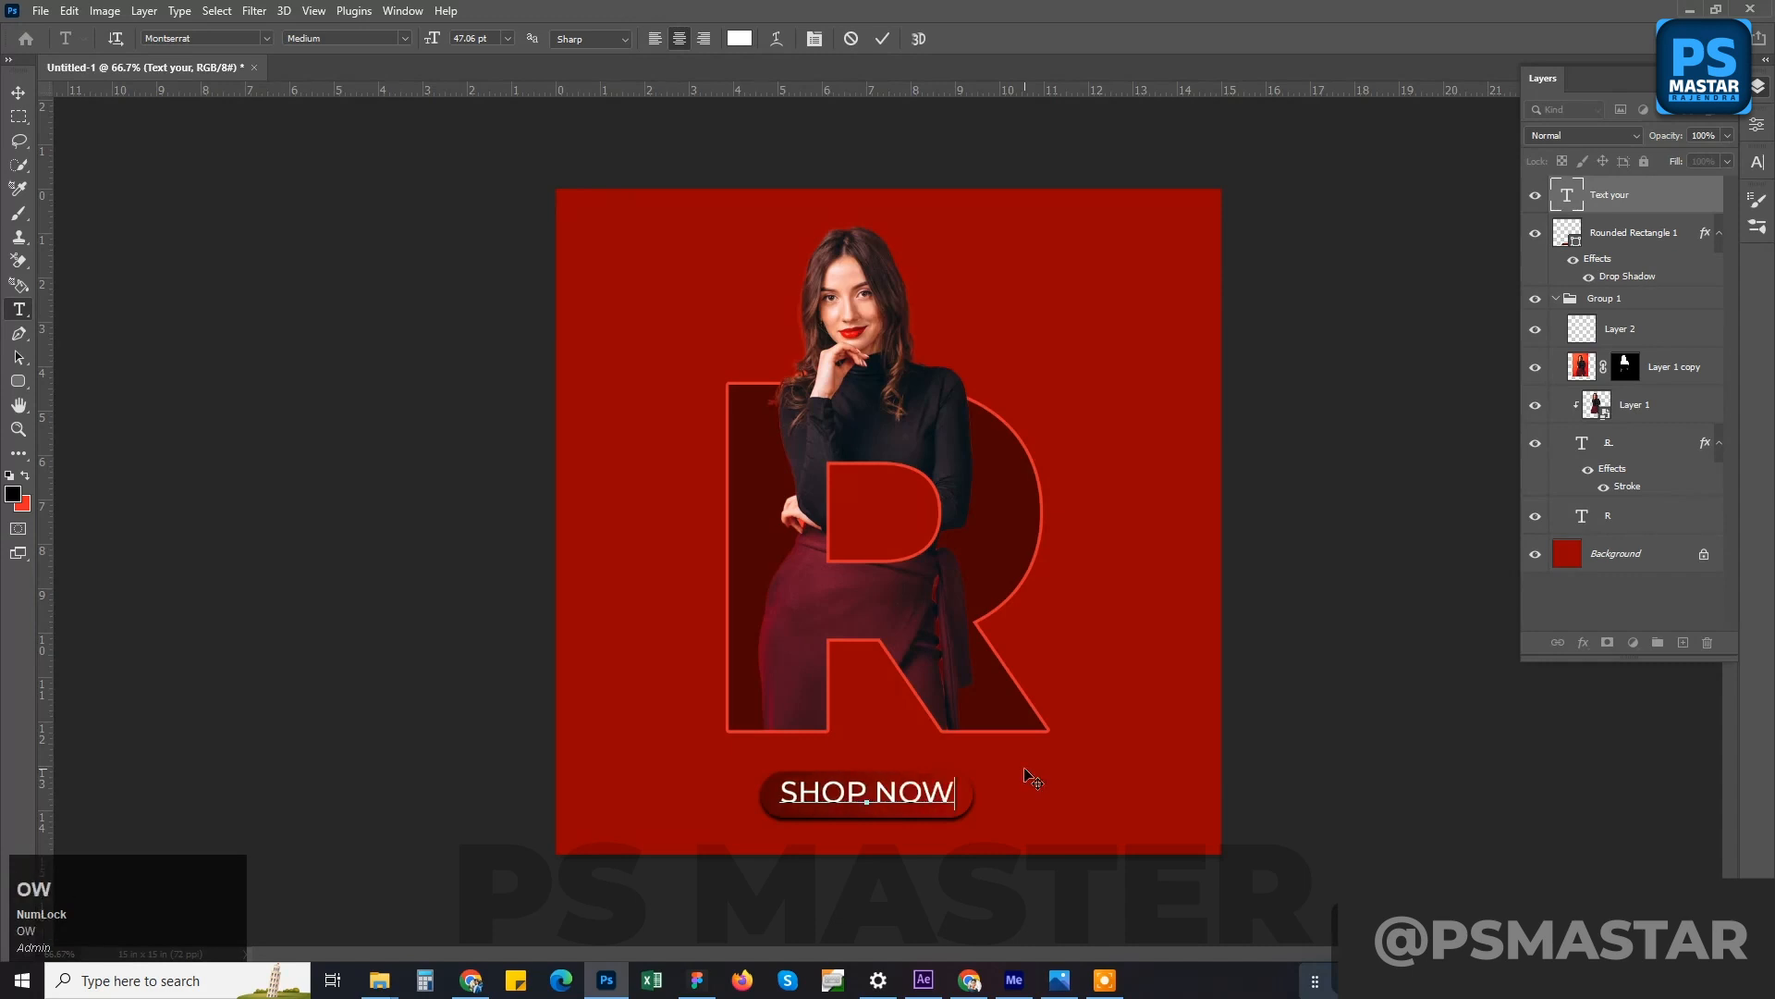
click(1030, 775)
- Set the SHOP NOW caption's font size to 30 pt
click(479, 37)
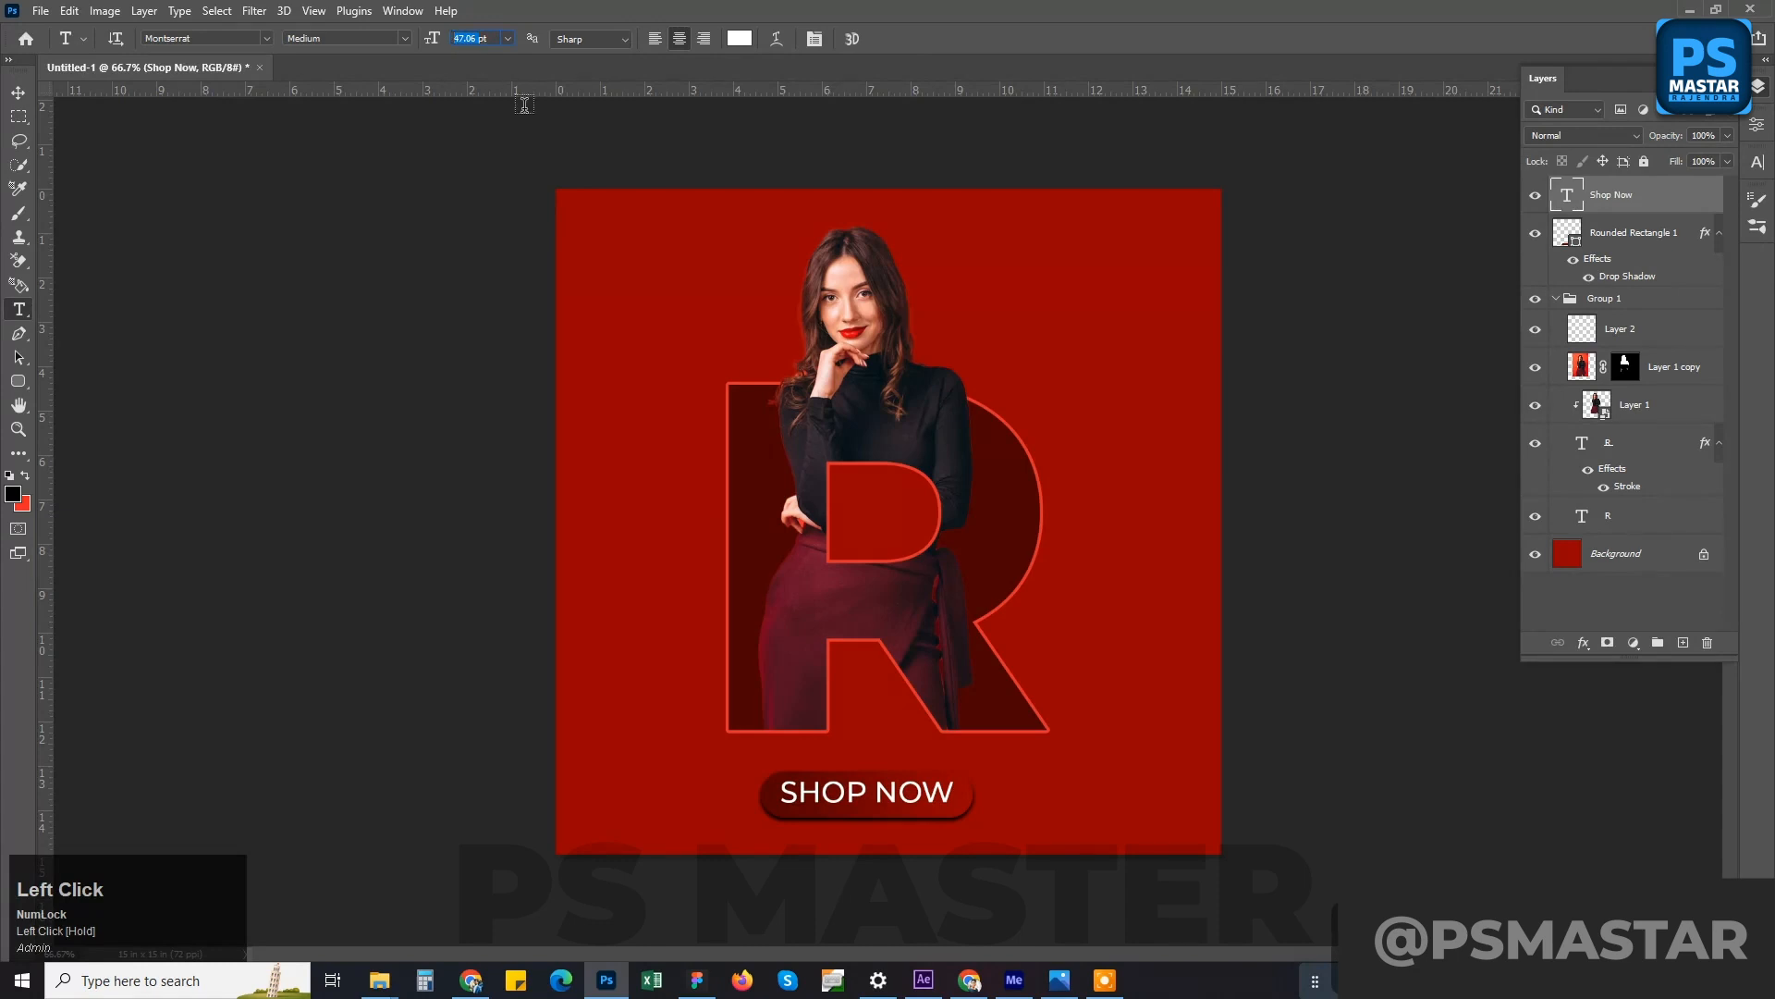
text(30)
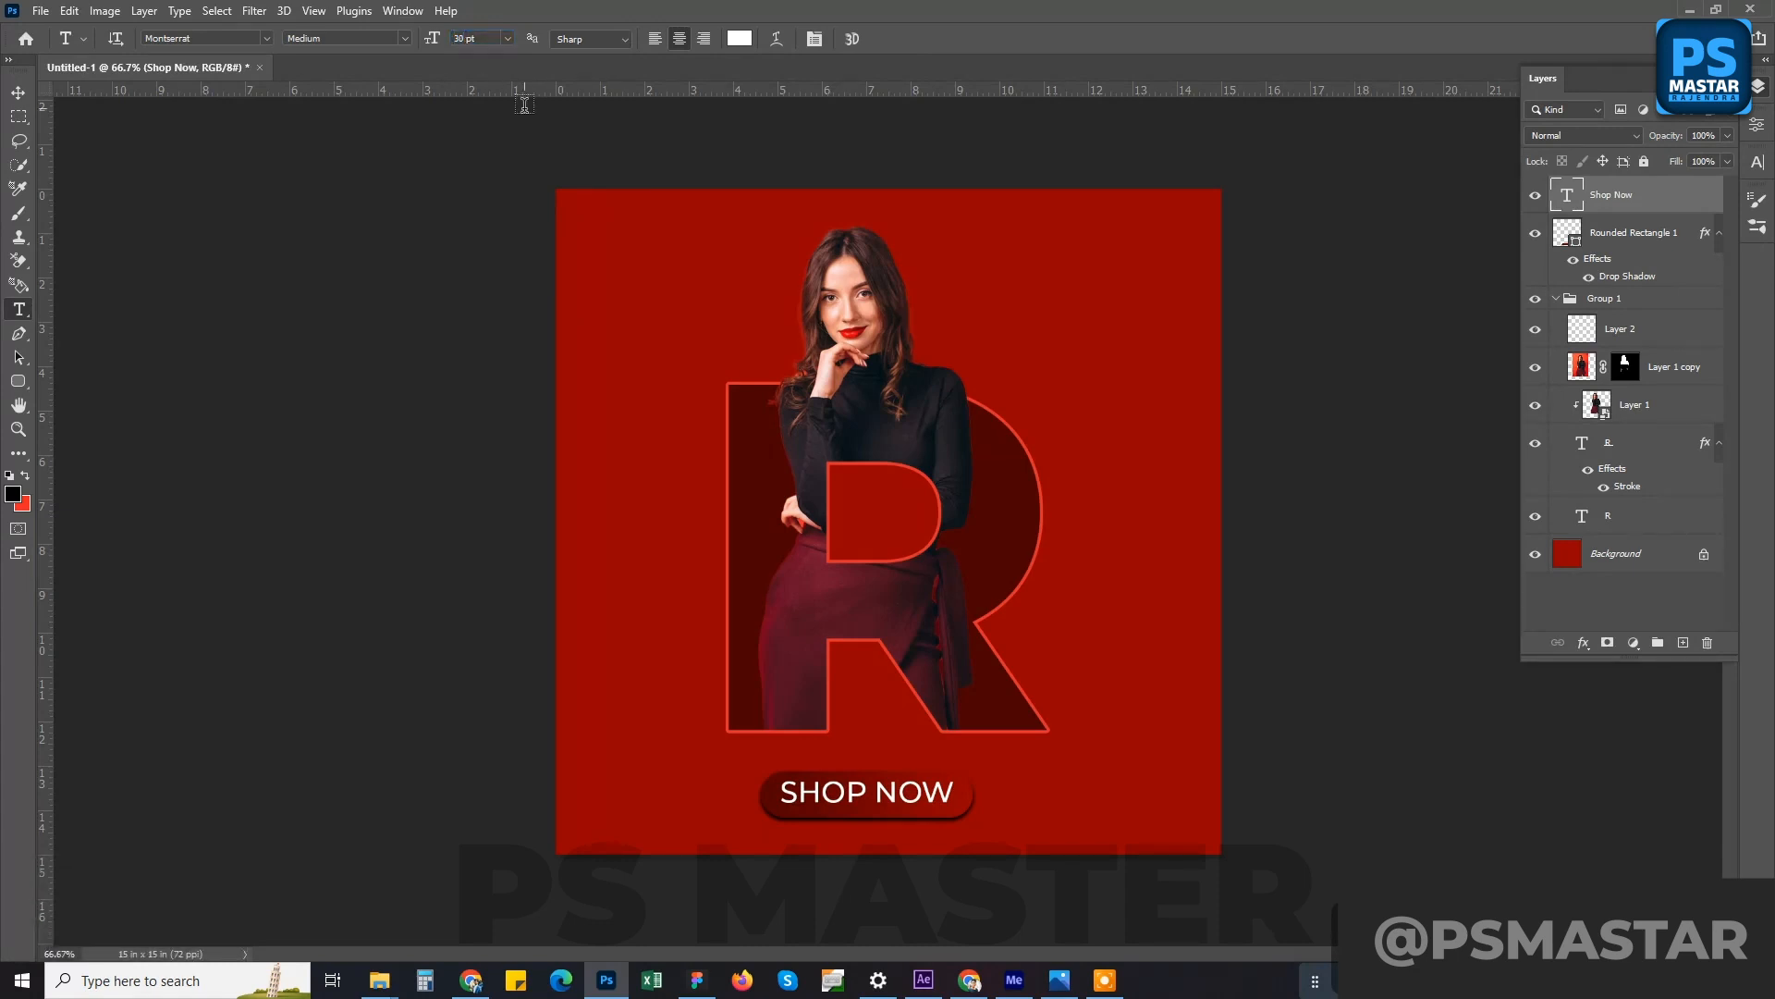
key(Return)
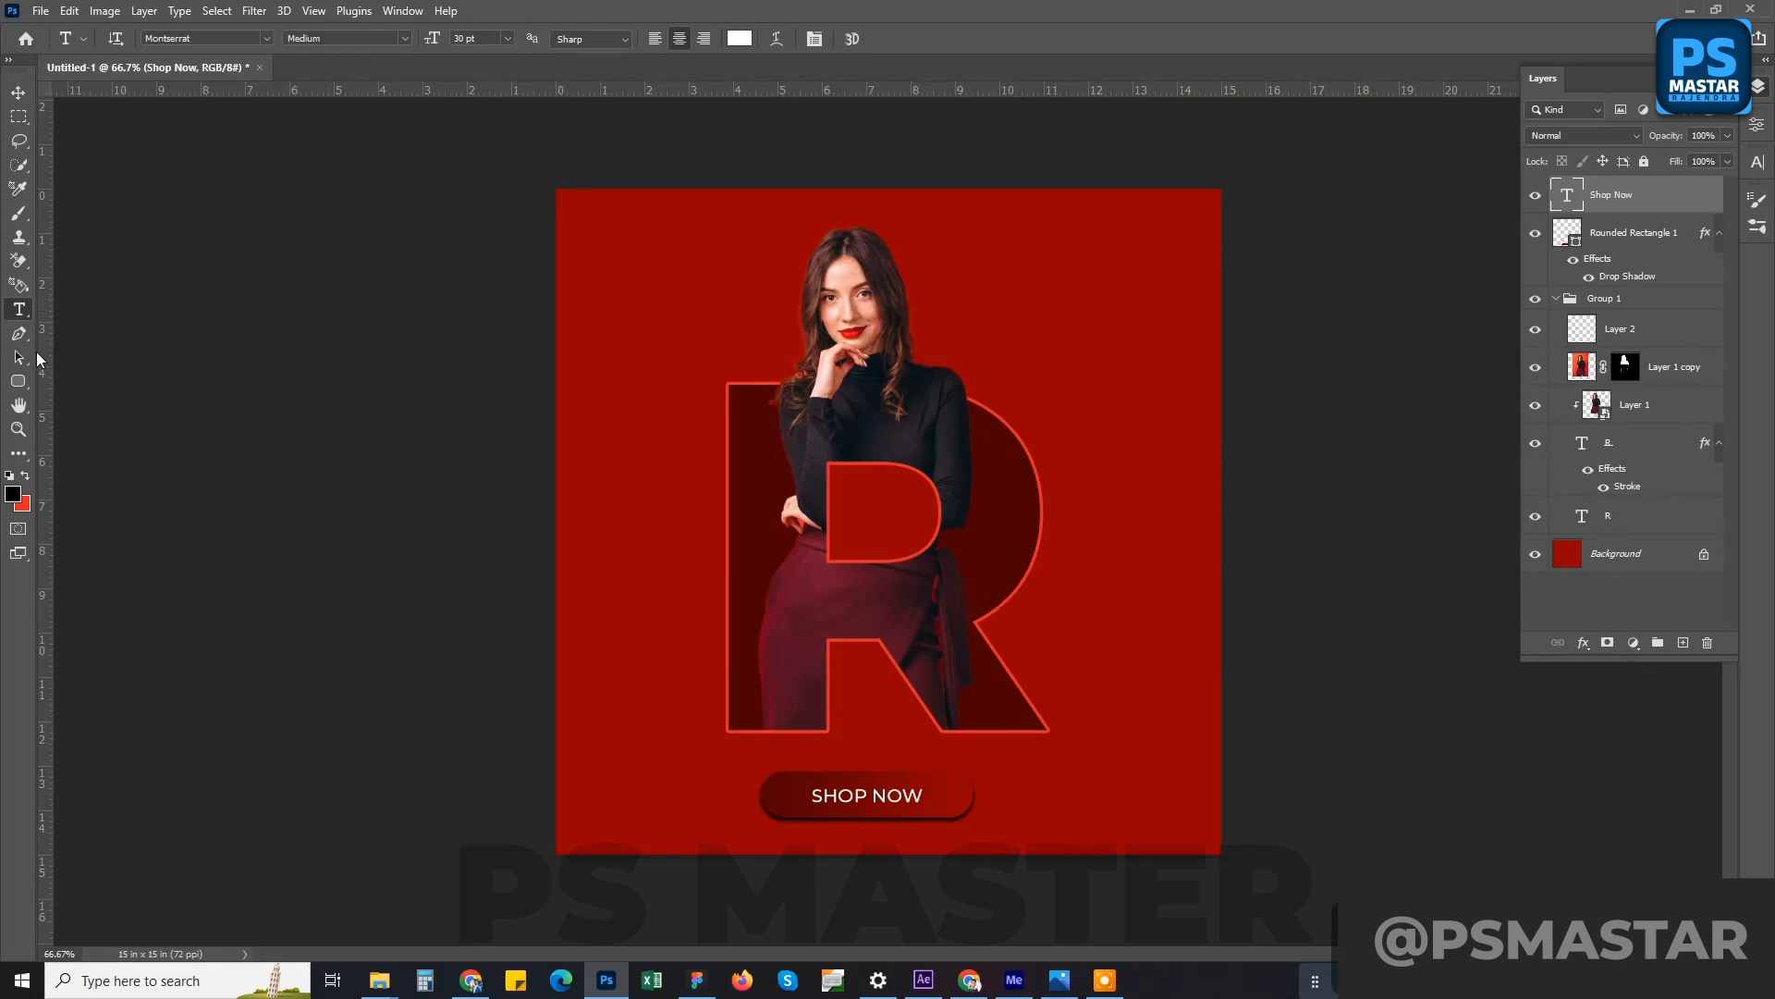
- Draw a 150 x 150 px rounded rectangle in the poster's upper-left corner and fill it with the recently used dark red
click(19, 388)
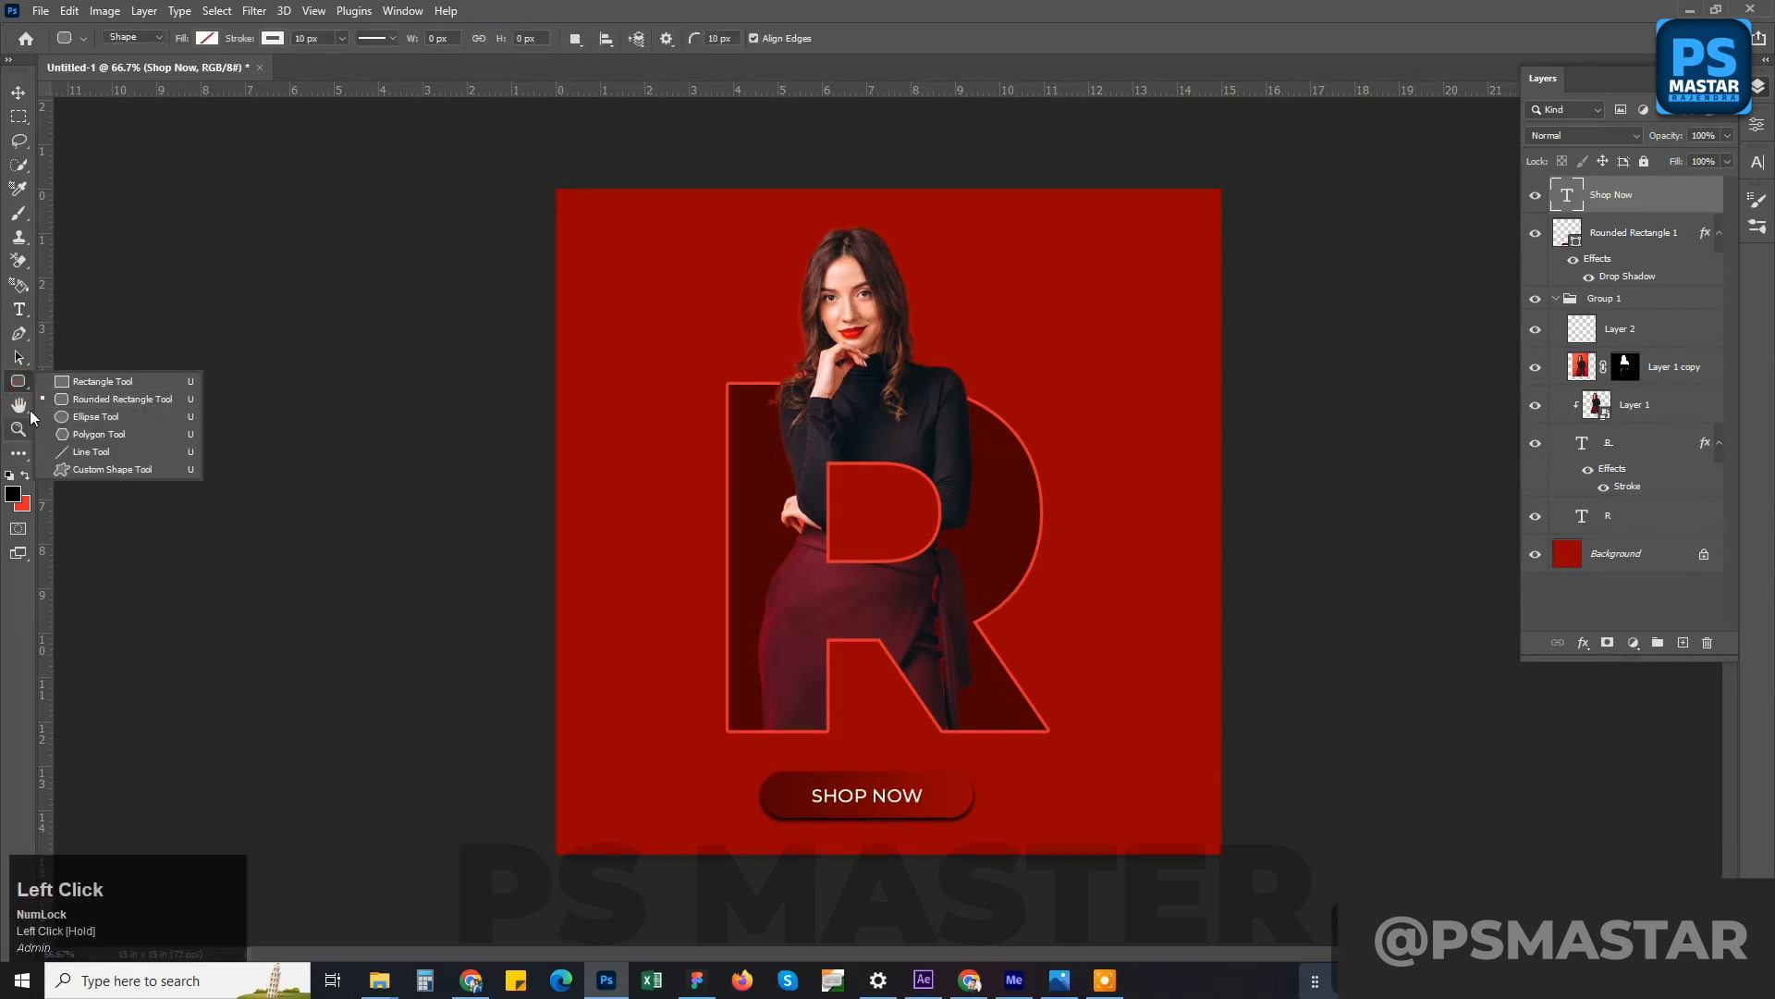
click(58, 401)
drag(590, 238, 678, 316)
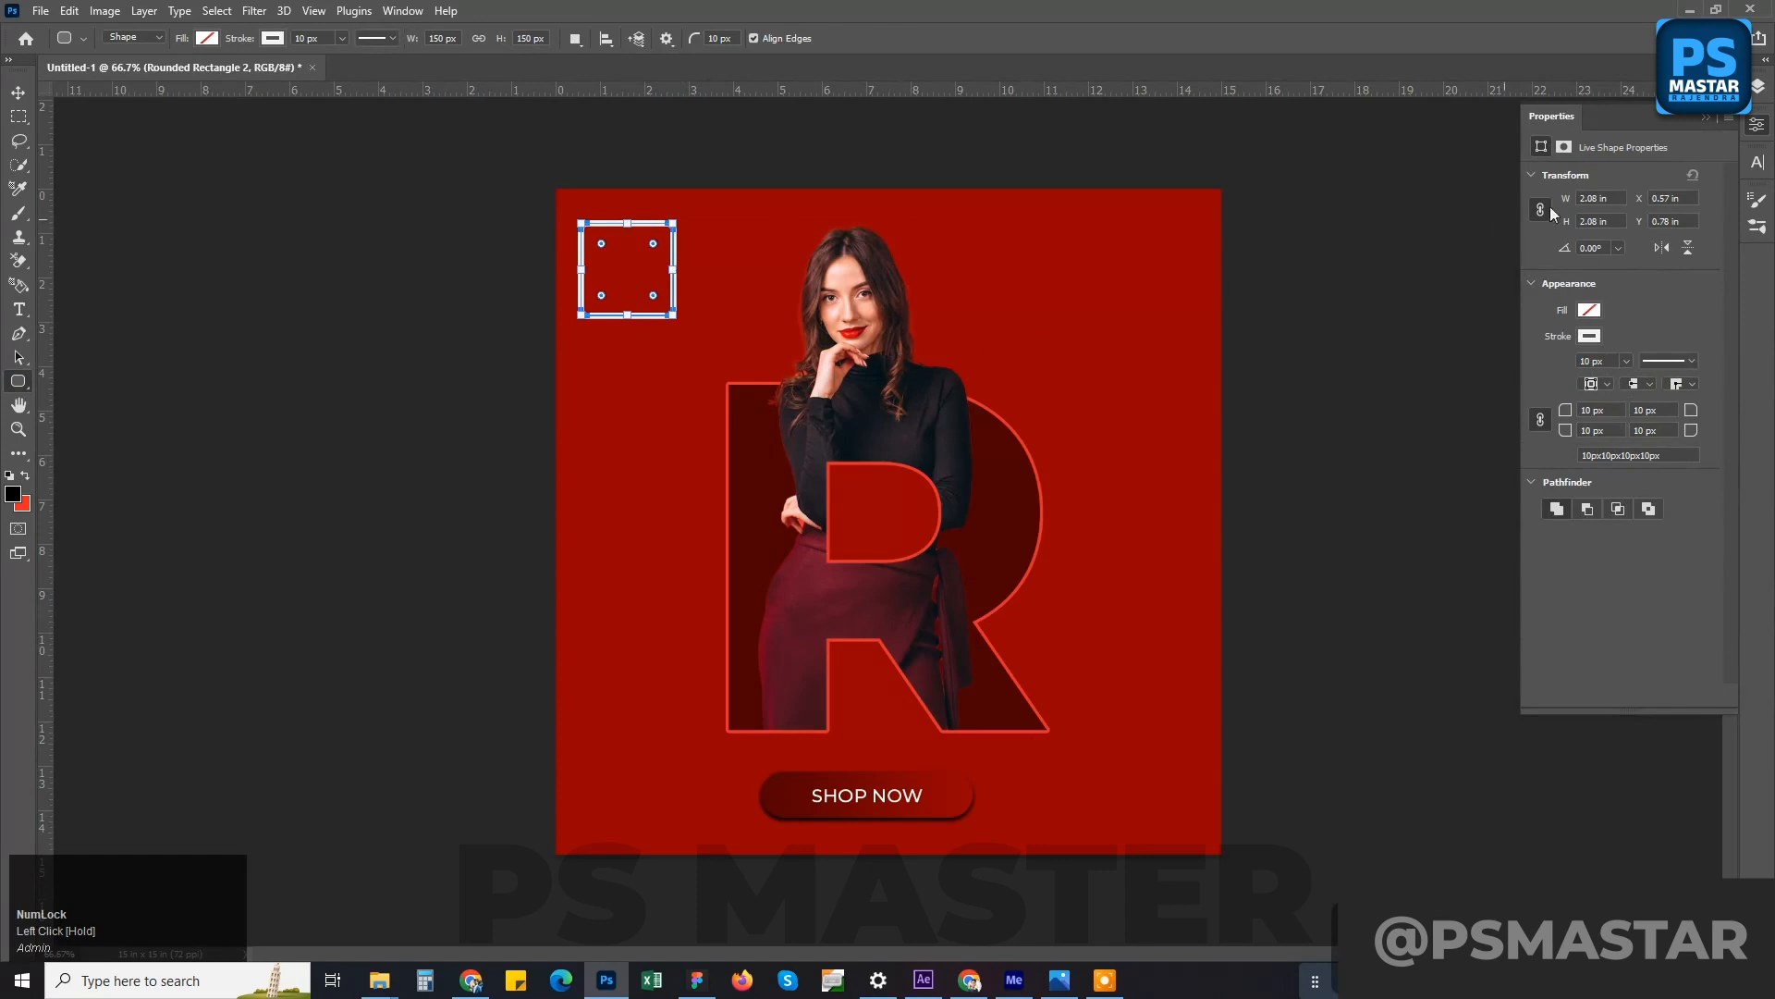
click(1587, 310)
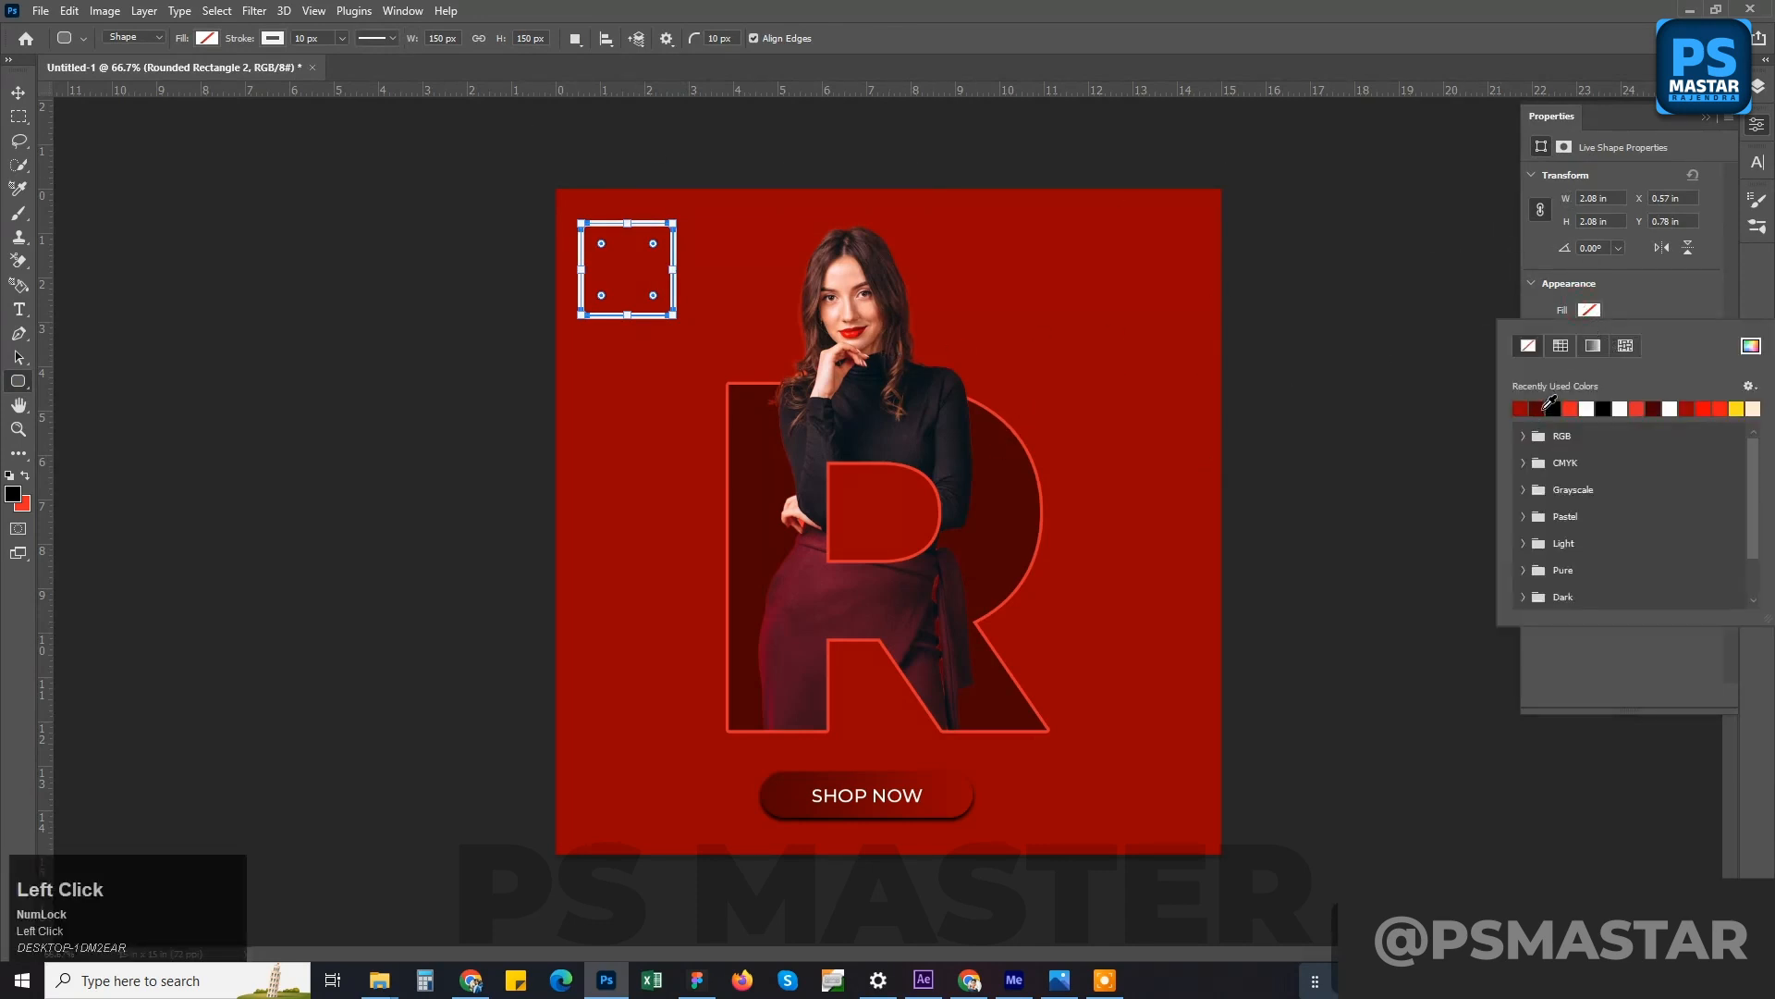
click(1542, 408)
click(1591, 314)
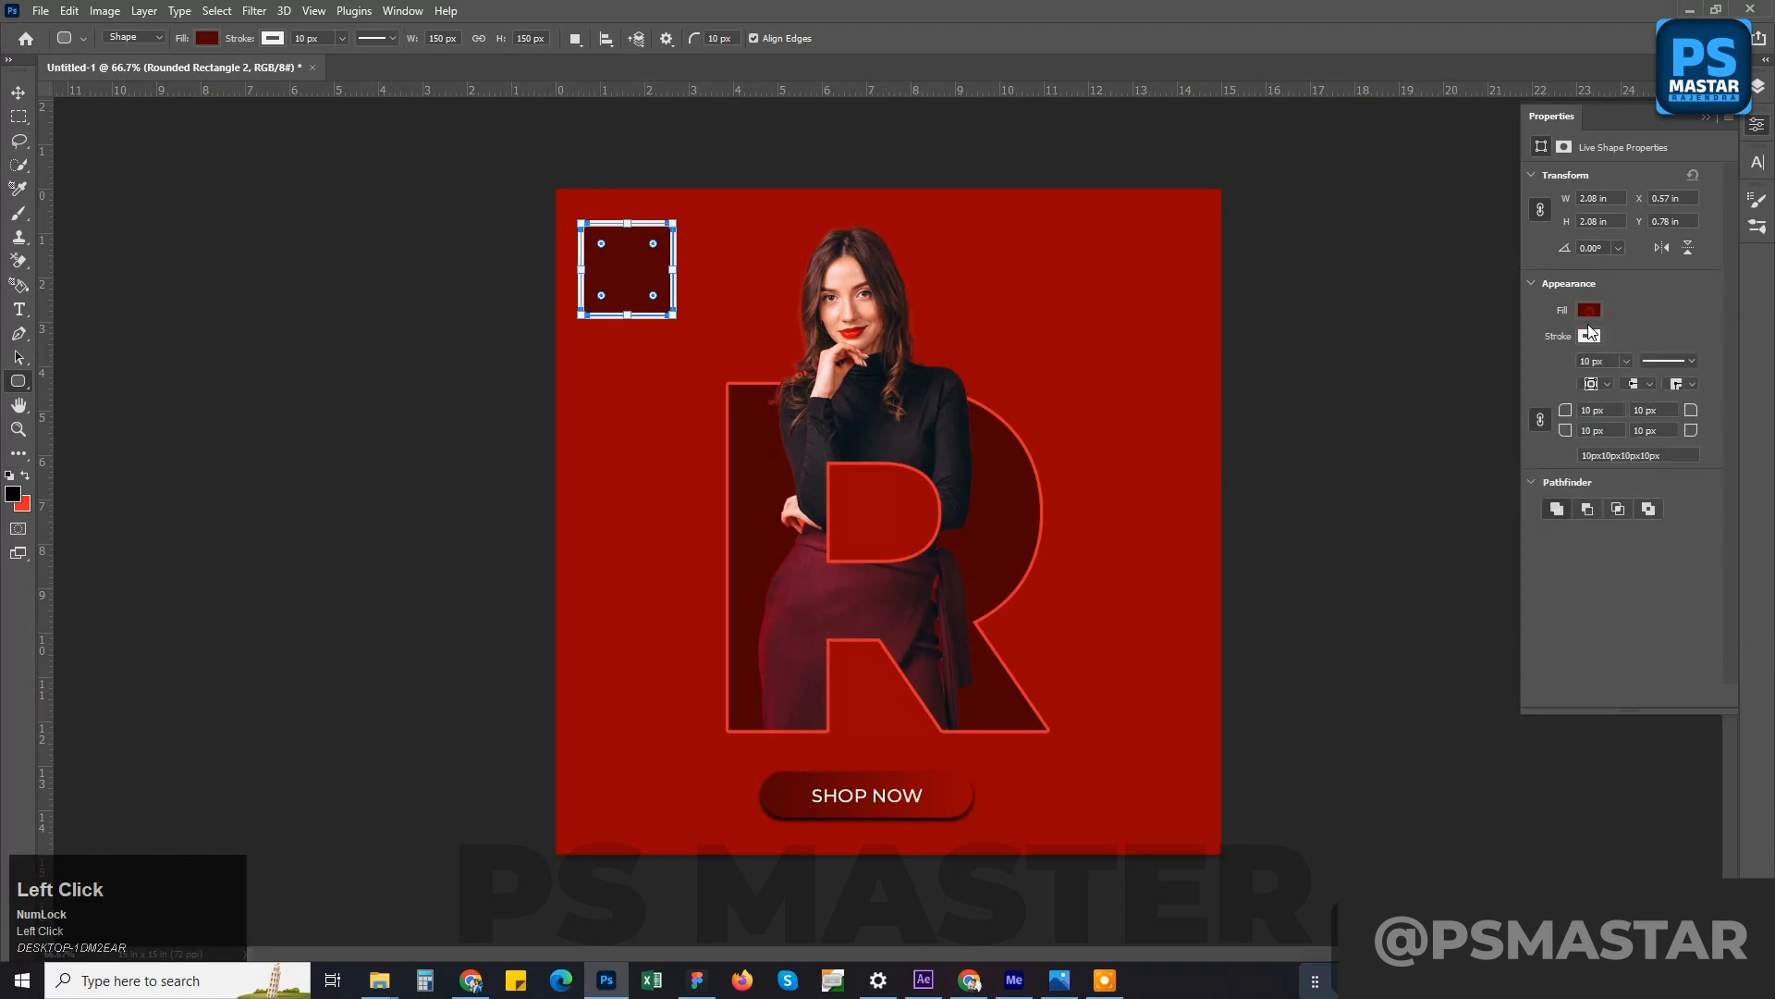
- Give the rounded square a bright red stroke with a width of 5 px
click(1590, 337)
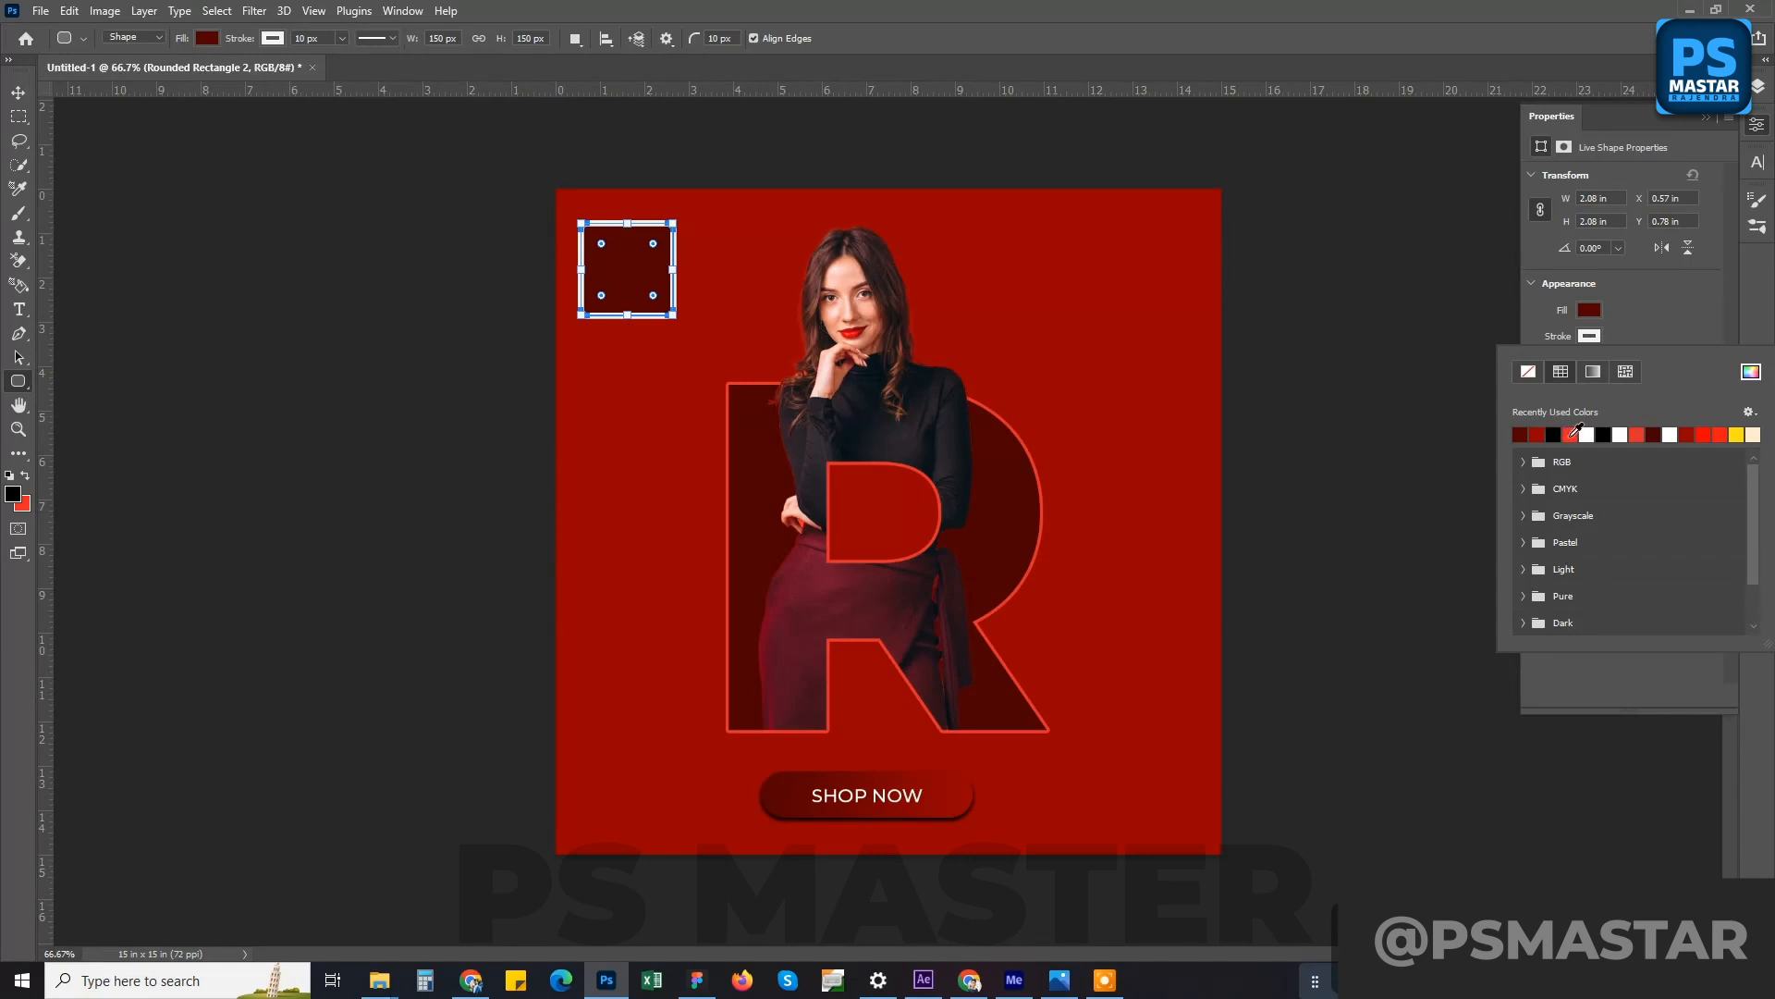
click(1571, 434)
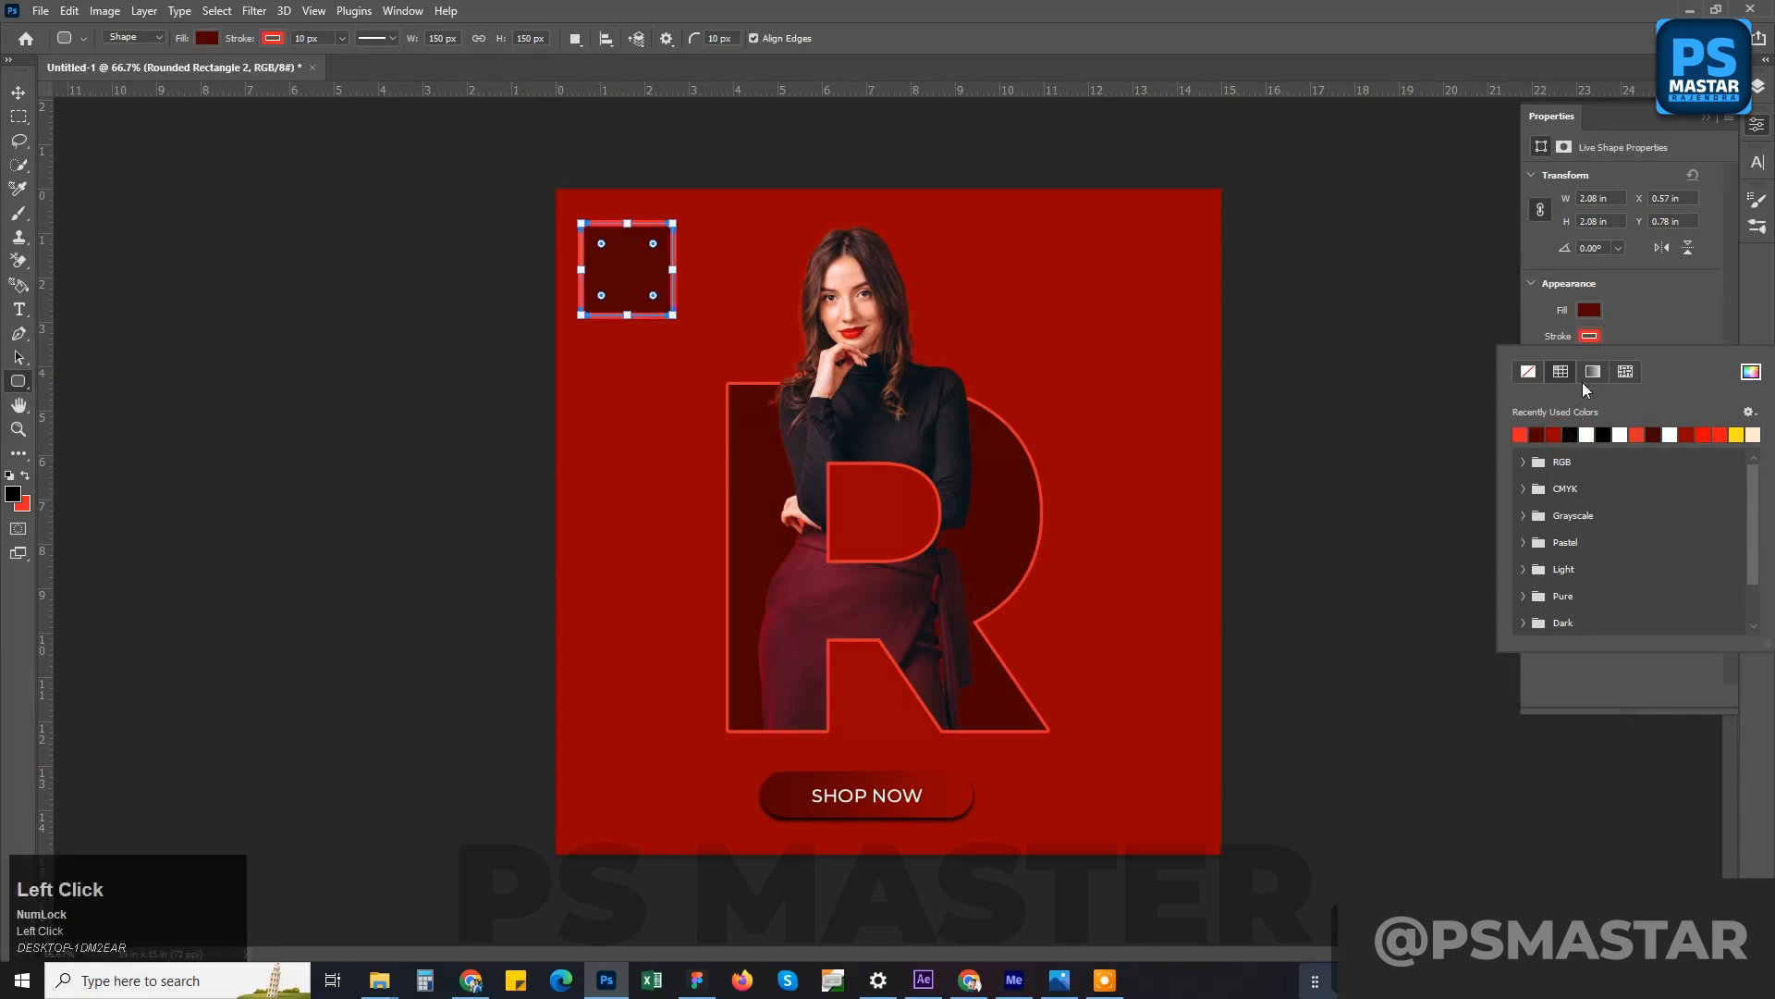
click(297, 37)
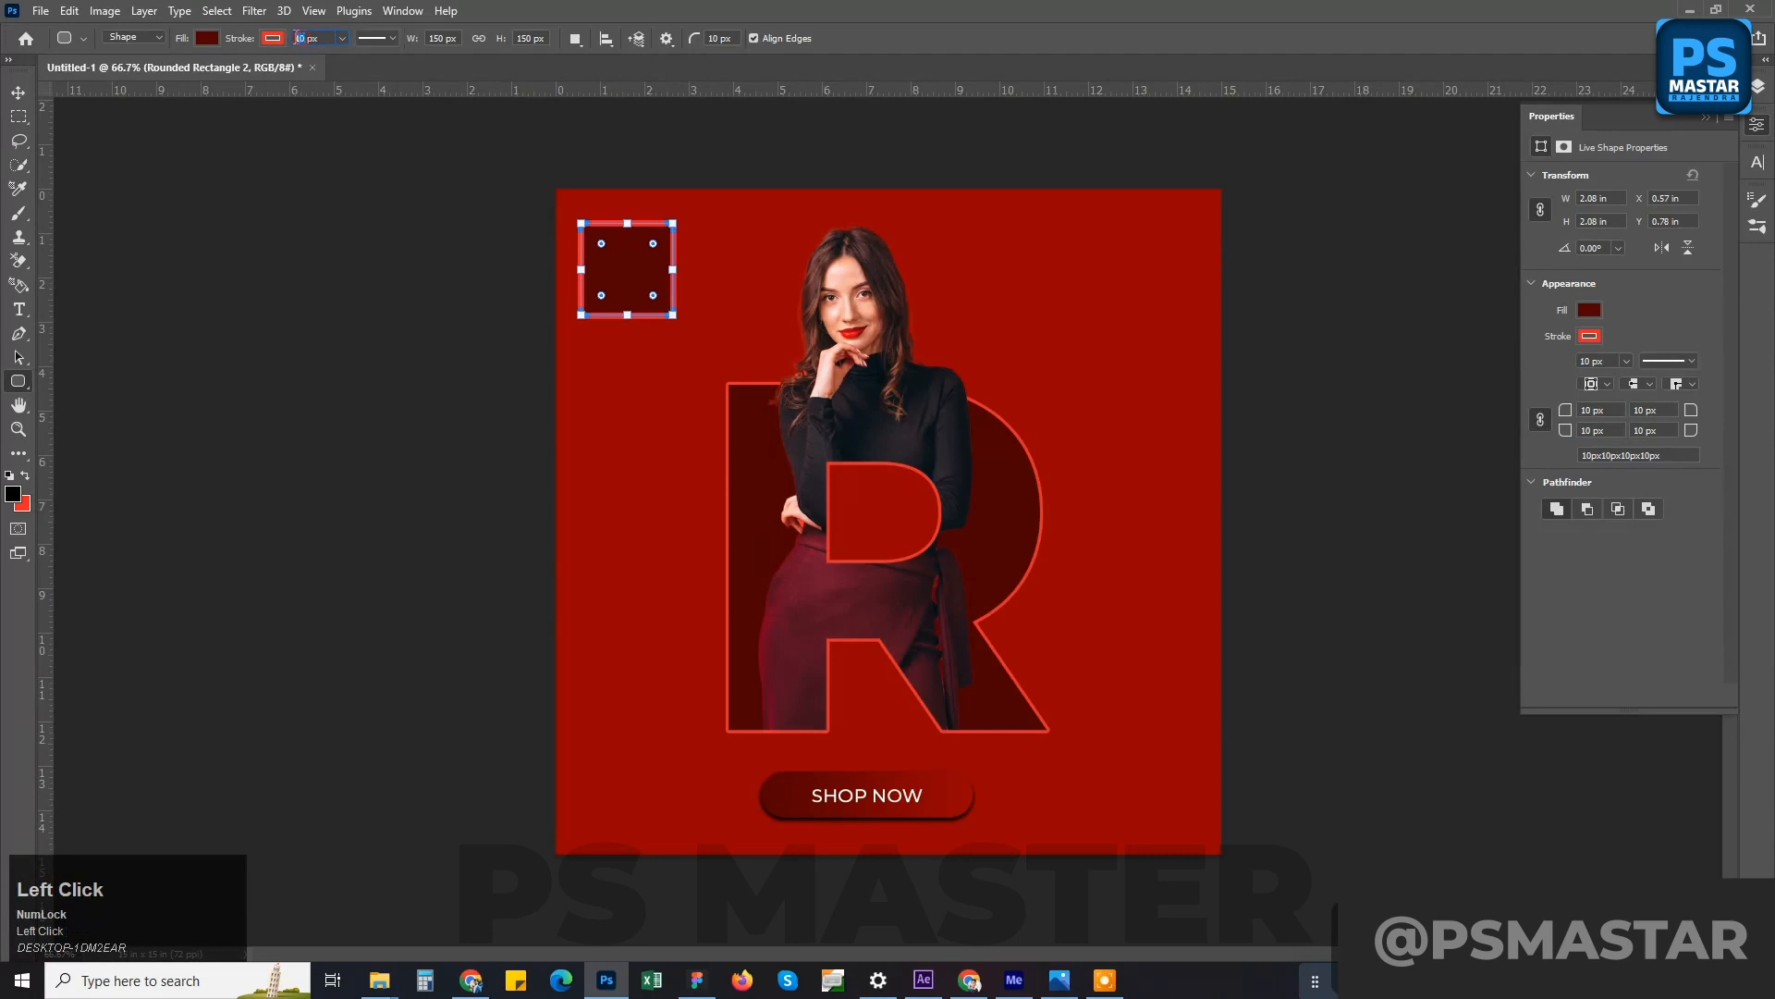
drag(297, 37, 309, 43)
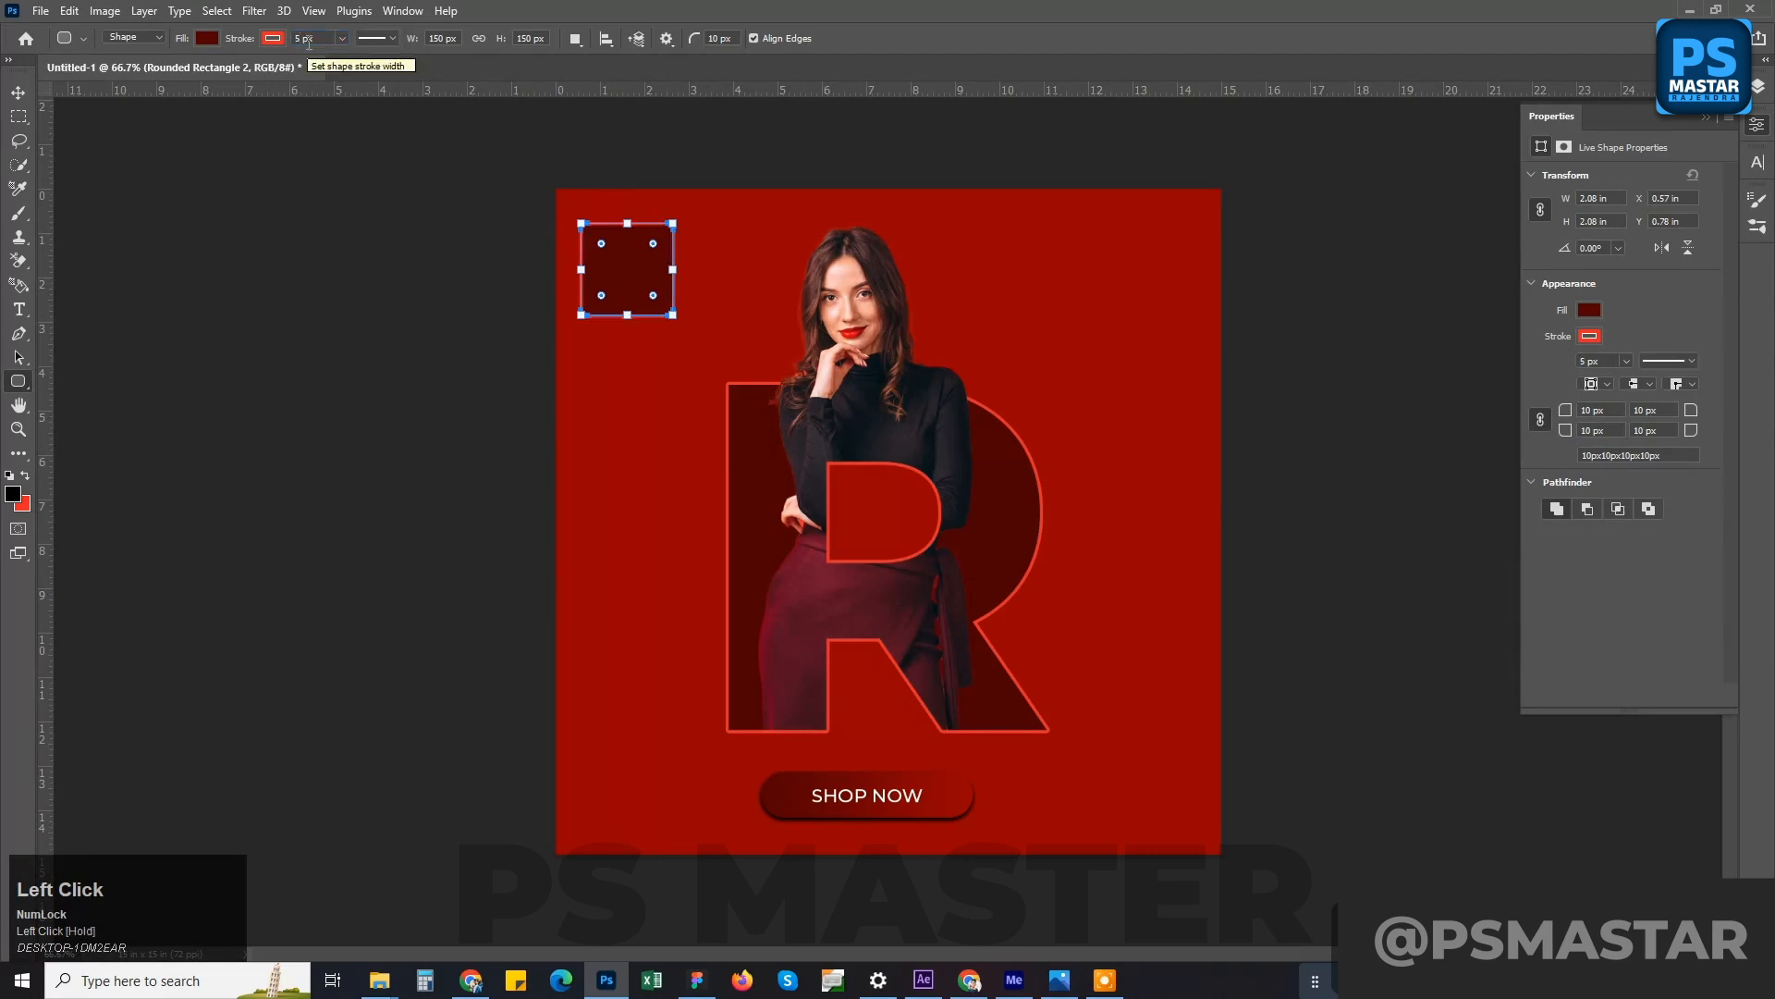
key(Return)
key(m)
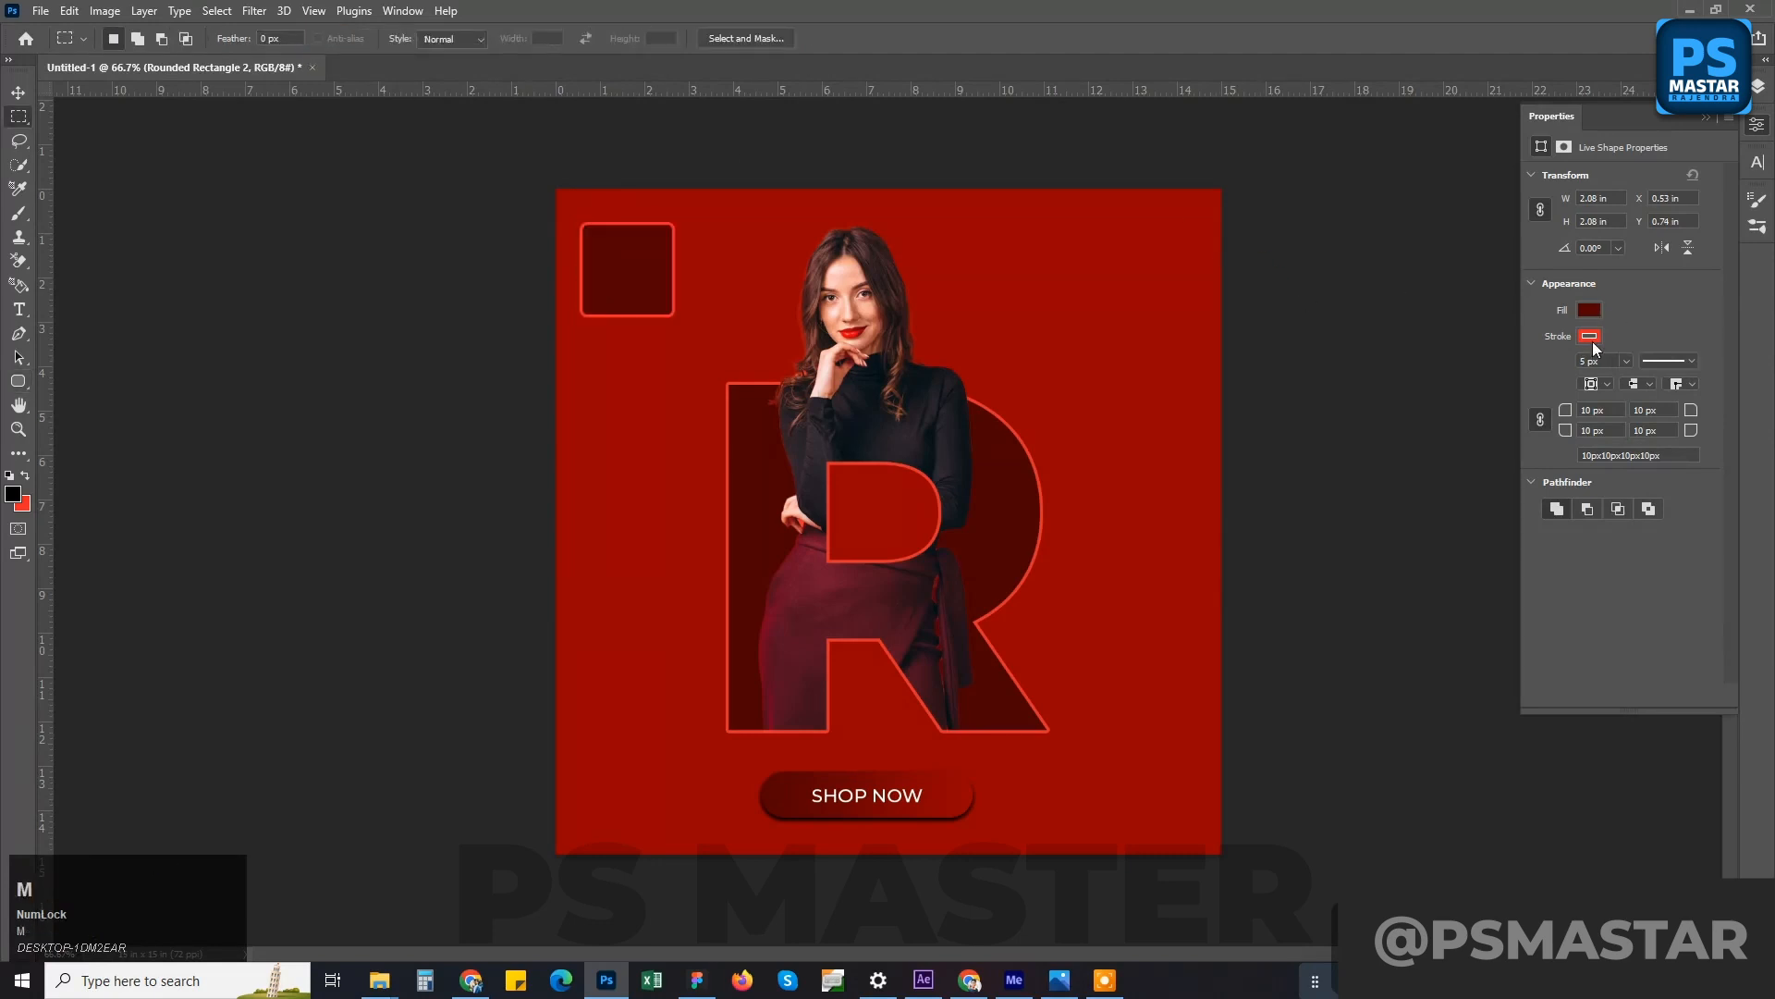
- Duplicate the SHOP NOW text onto the rounded square and place the copy's layer above the square's layer
key(t)
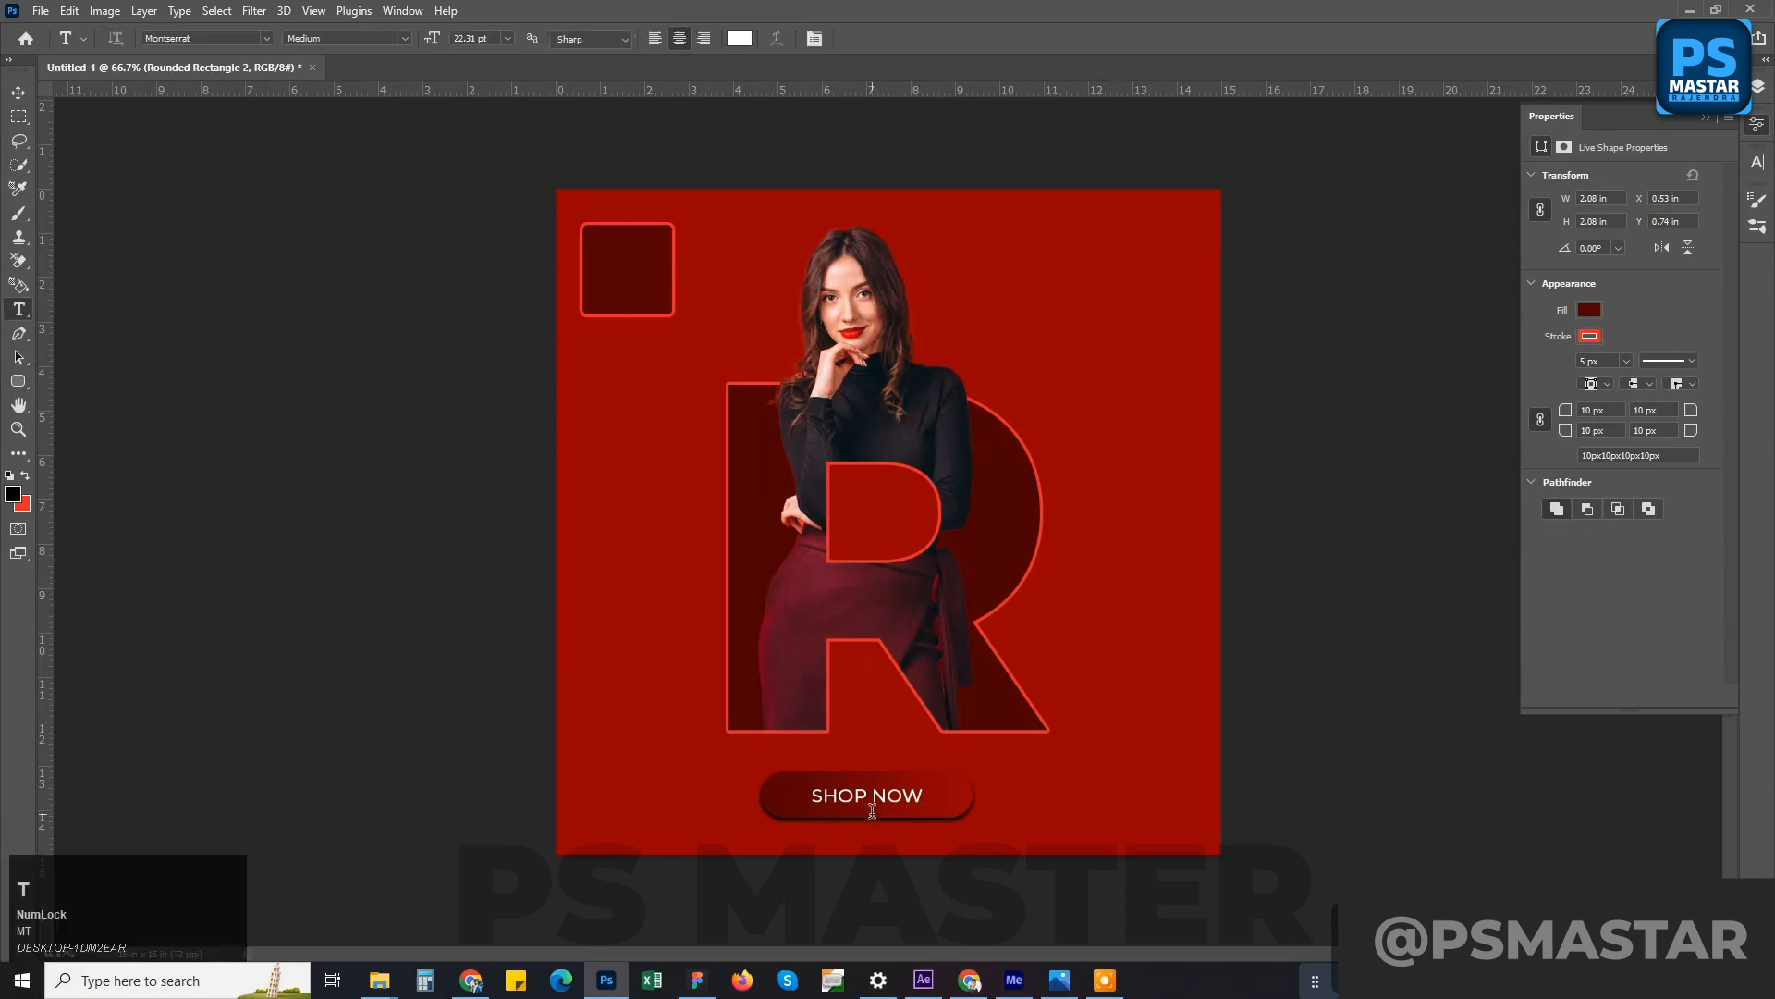
click(873, 802)
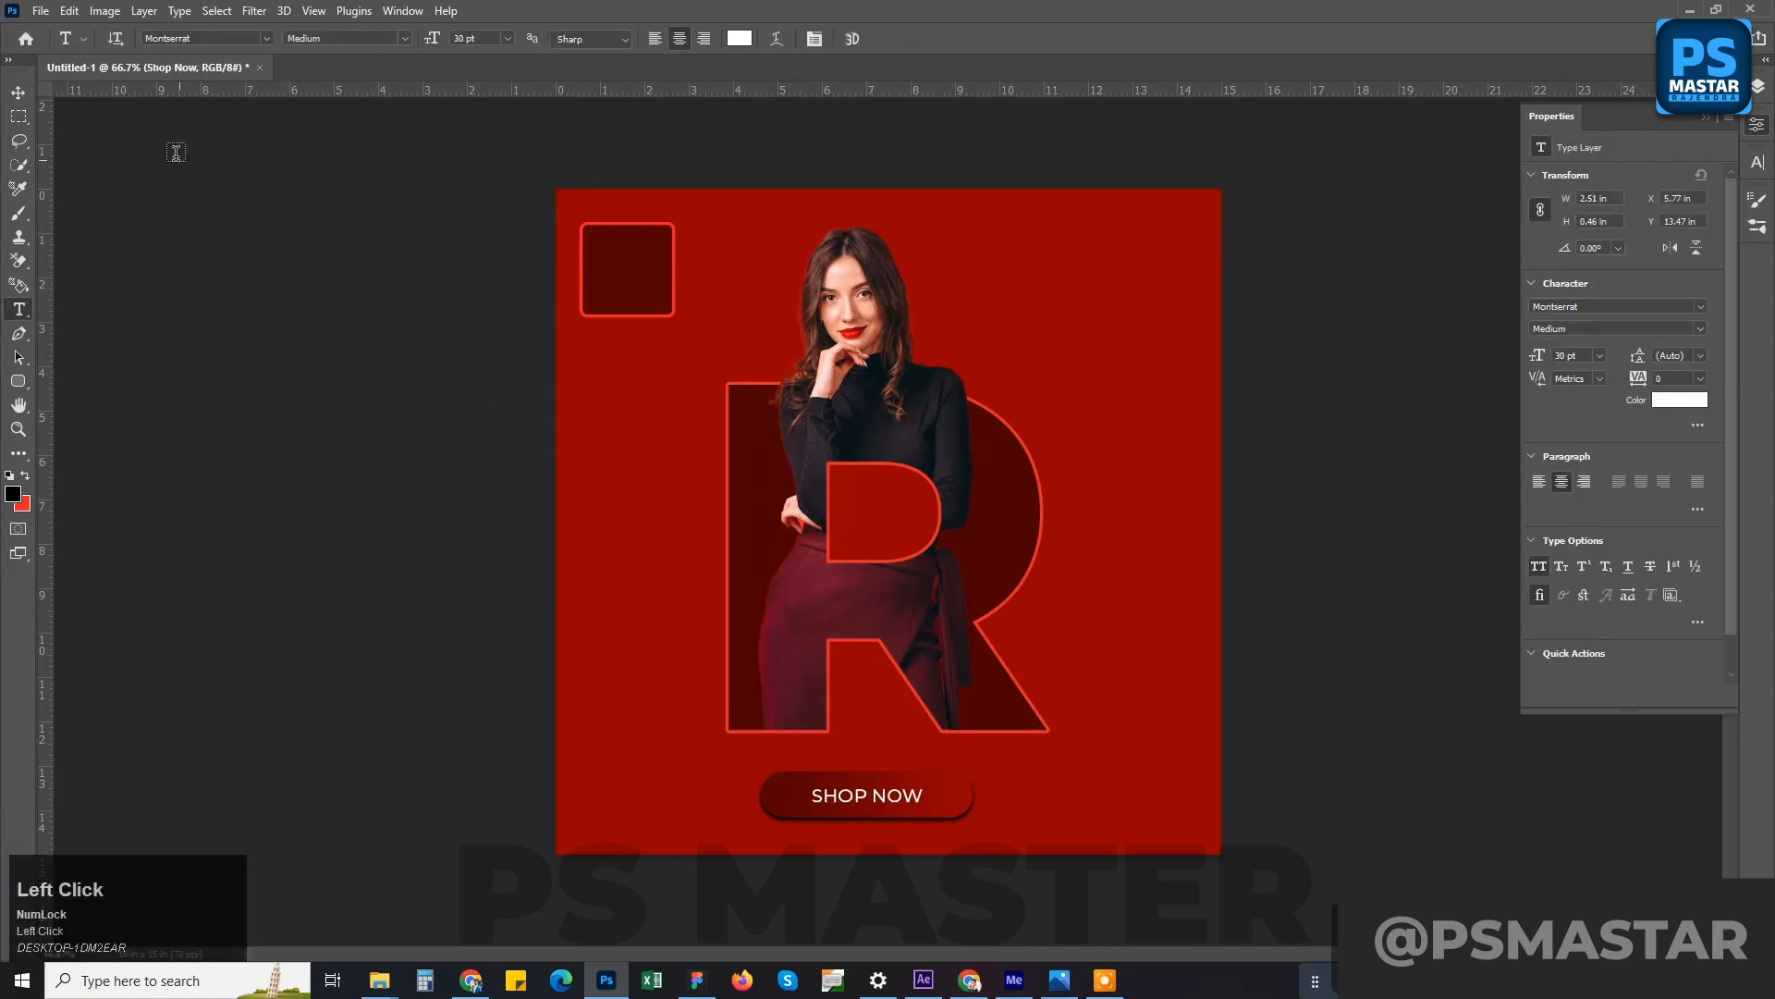
click(18, 92)
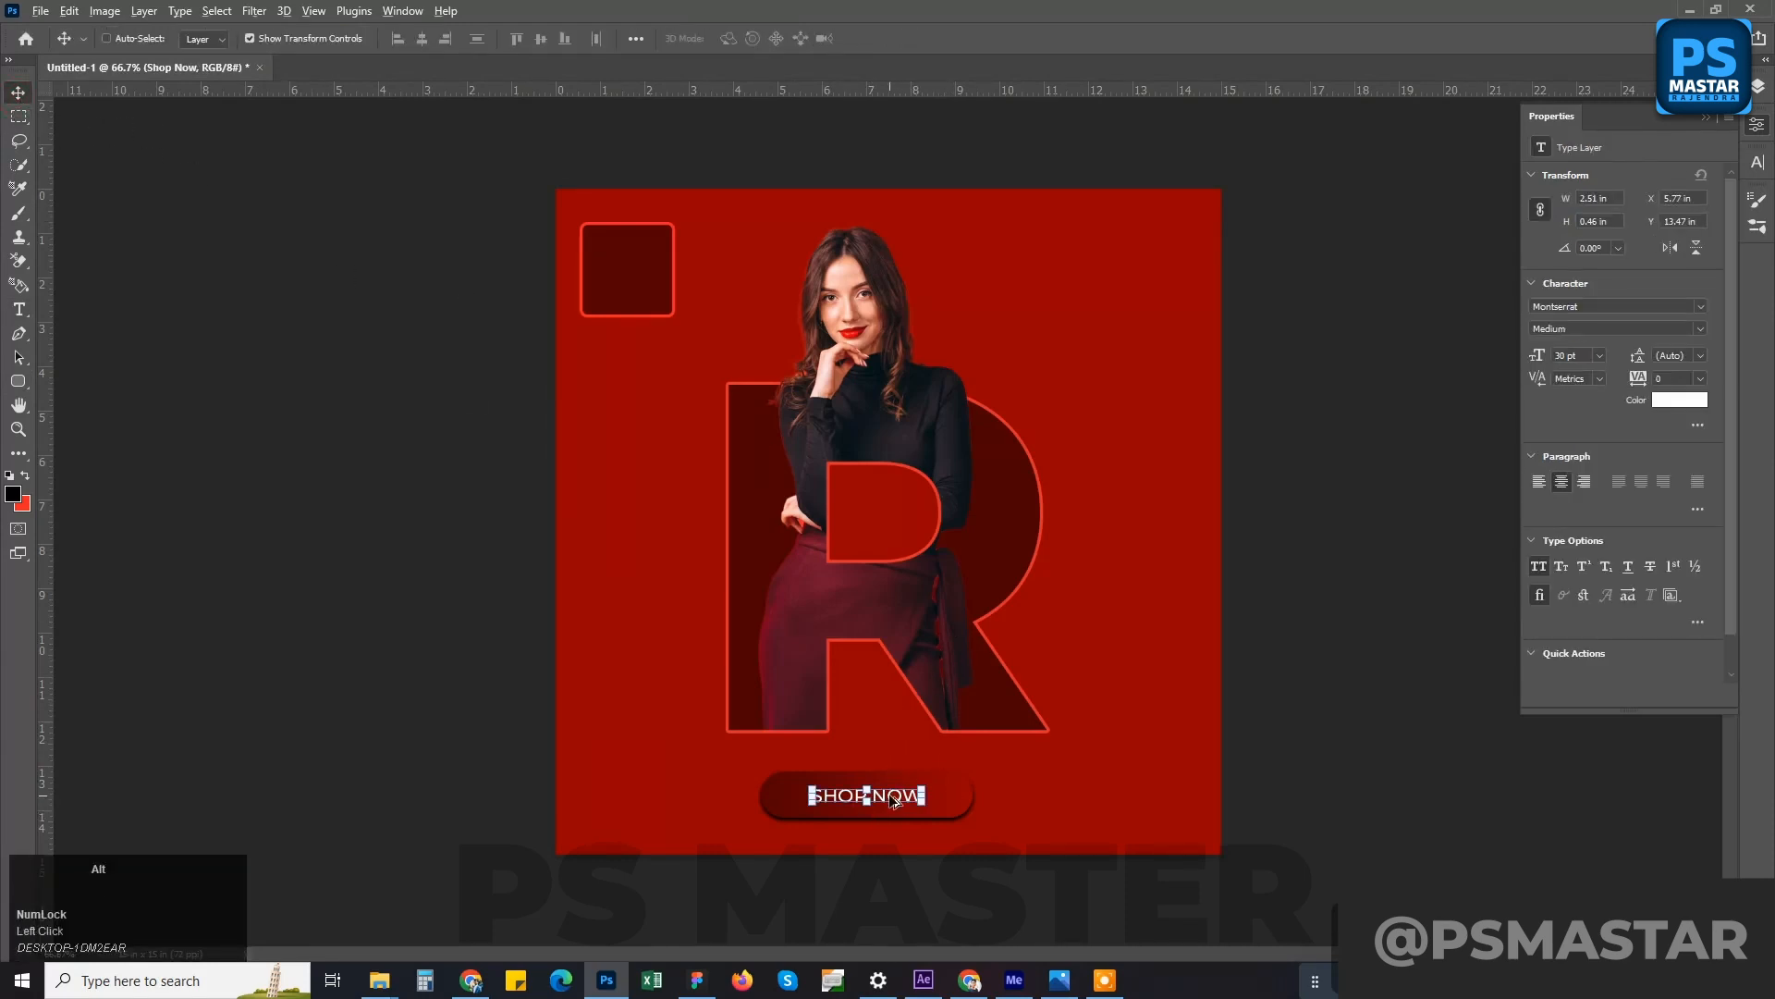
drag(892, 784, 619, 279)
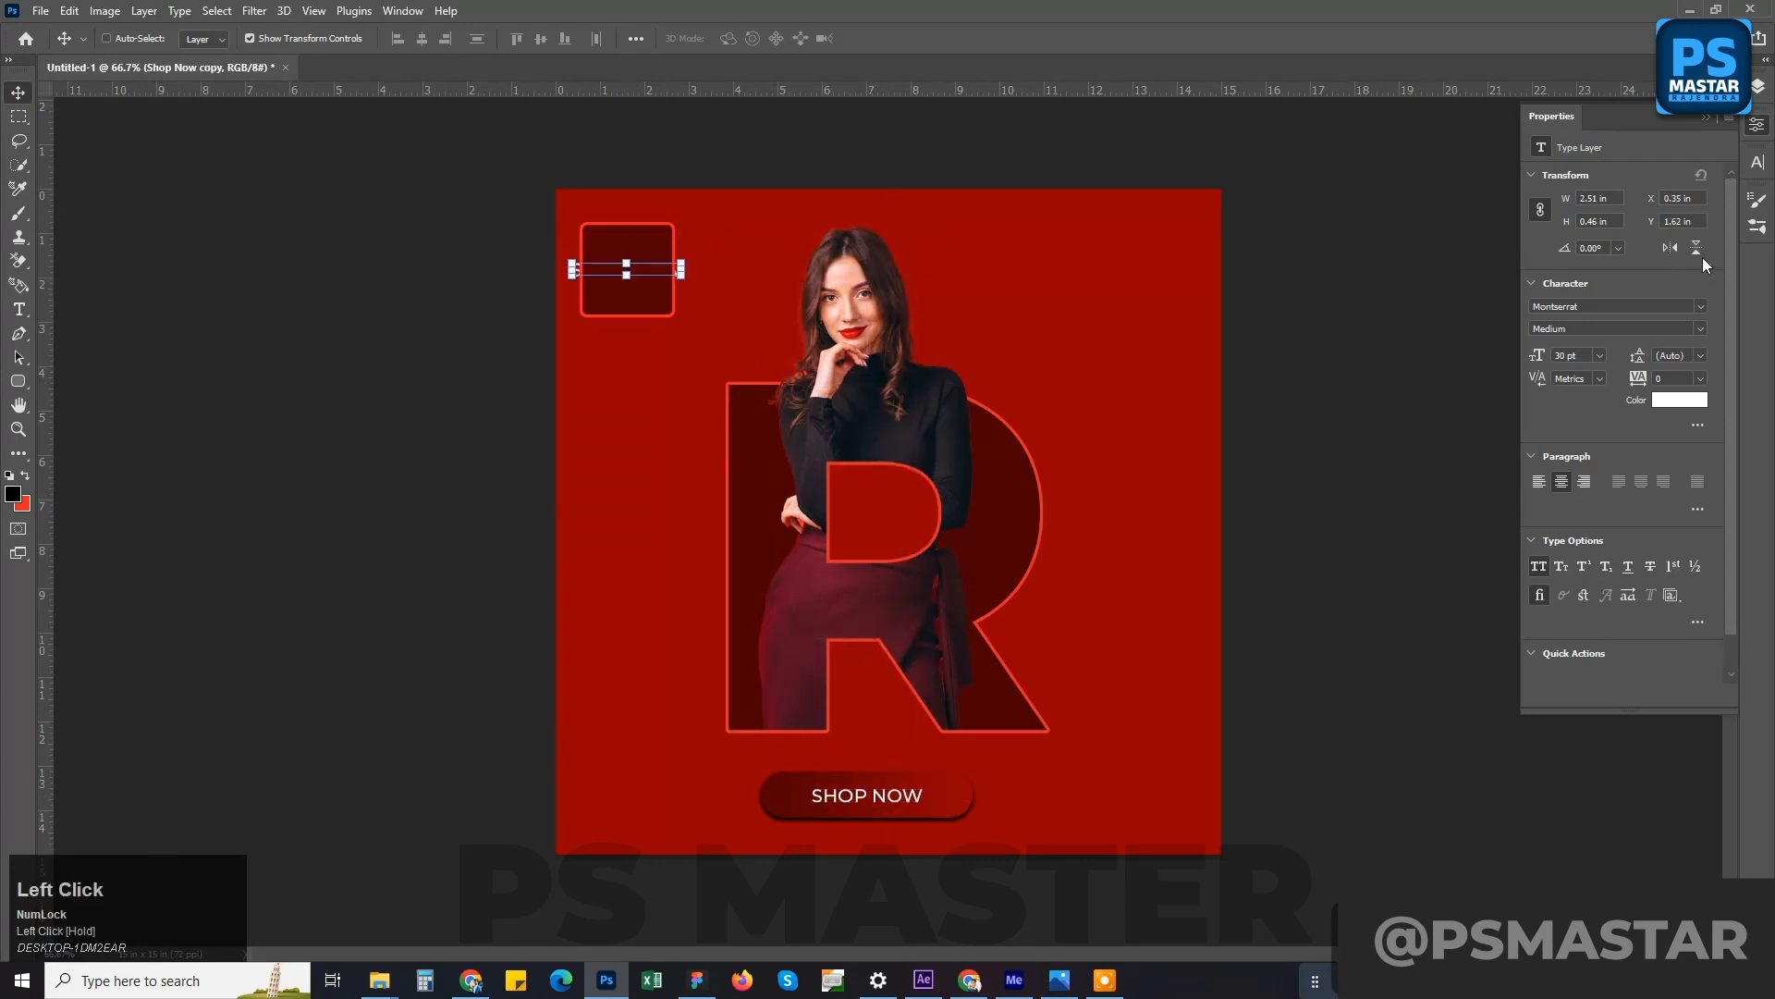
click(1757, 92)
drag(1652, 237, 1632, 190)
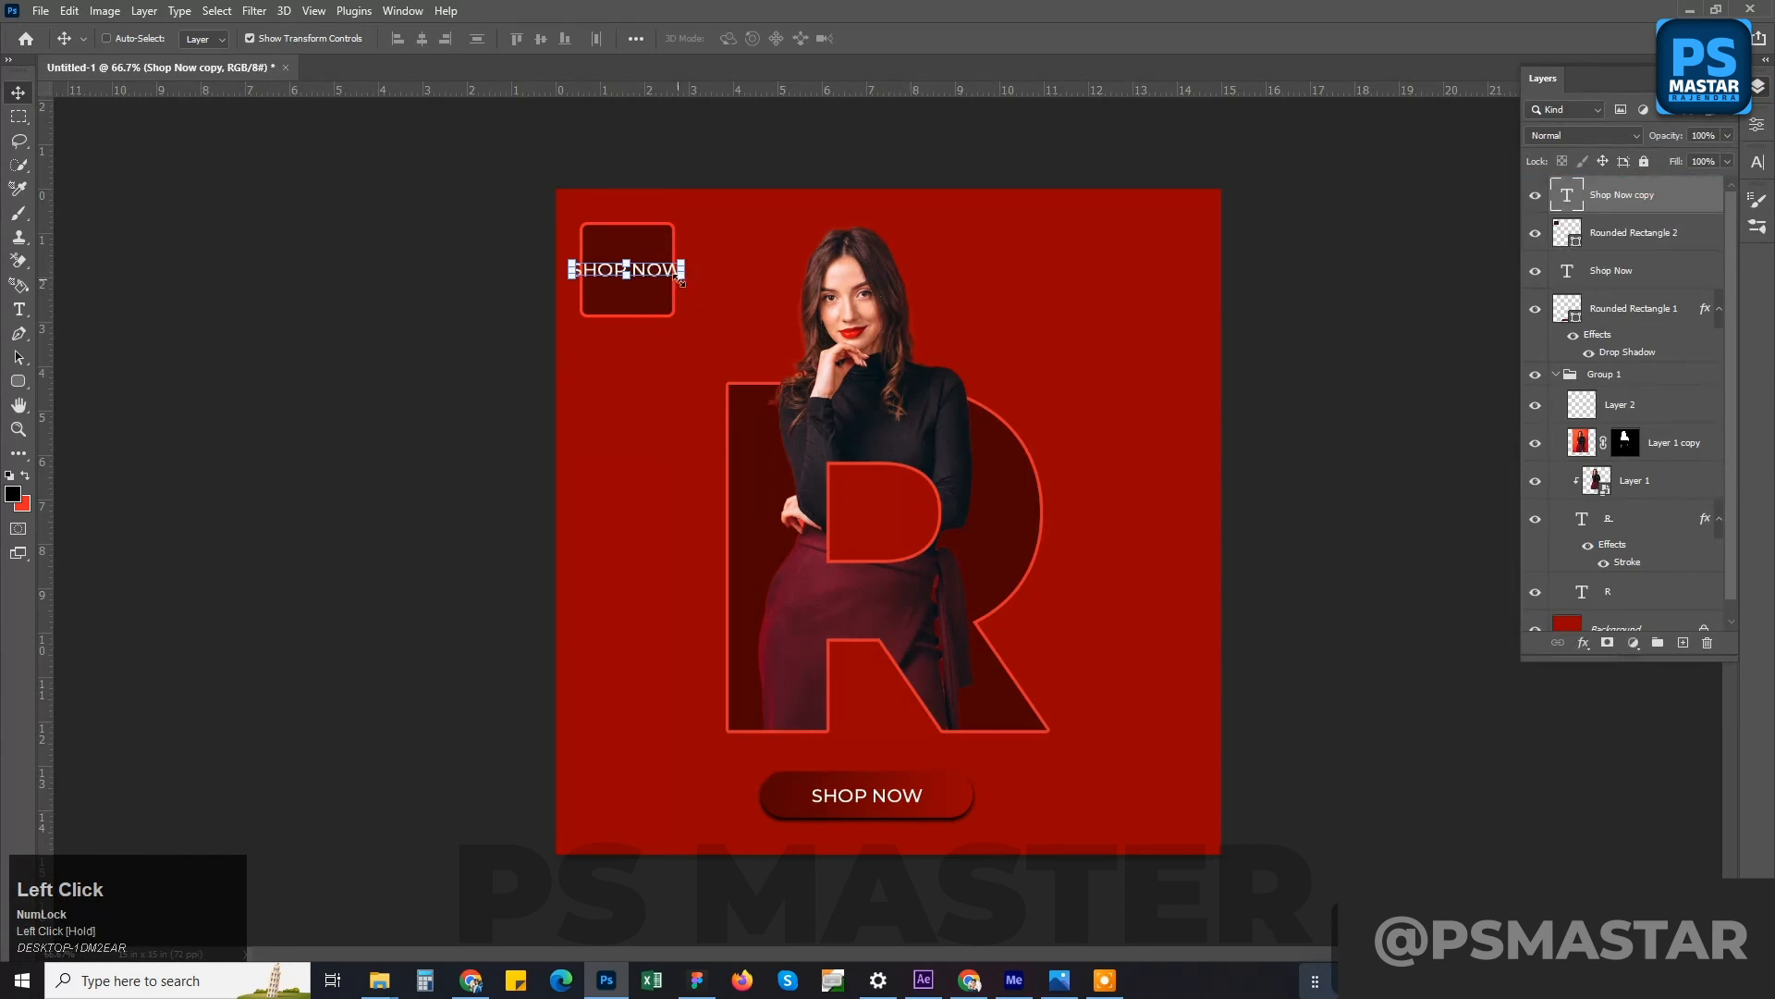
- Break the copied text into two lines after SHOP and move it up to the centre of the rounded square
click(19, 309)
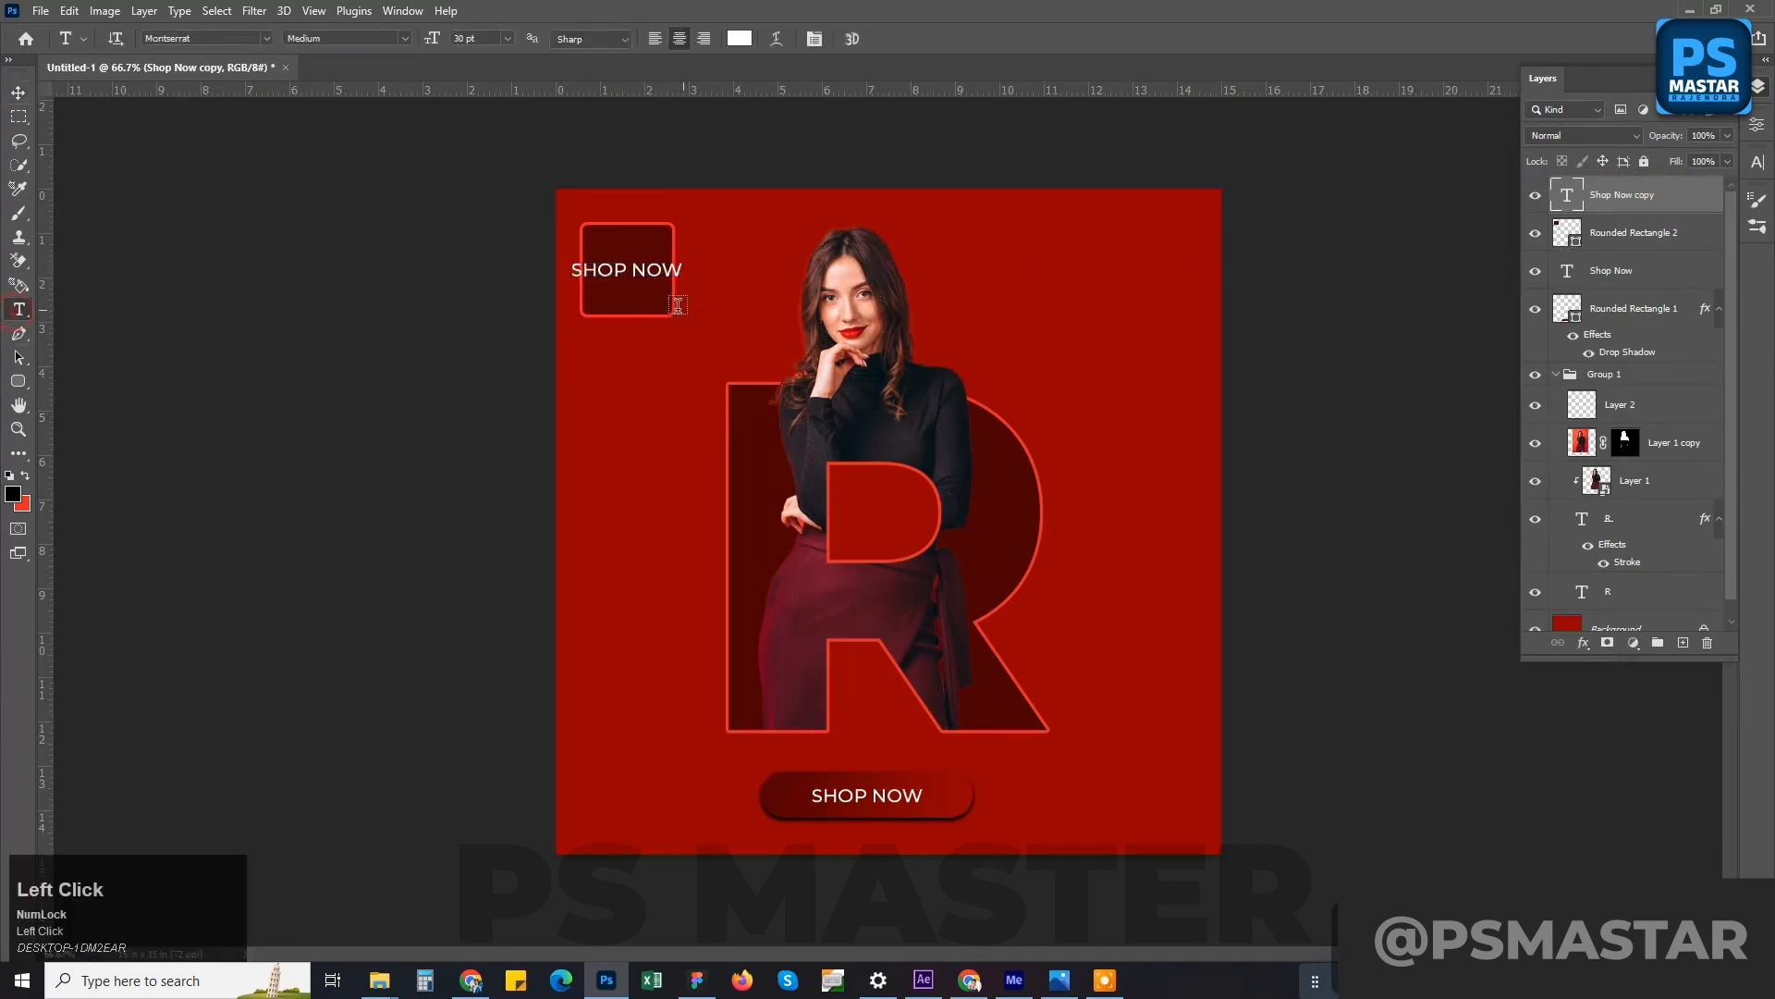
click(628, 268)
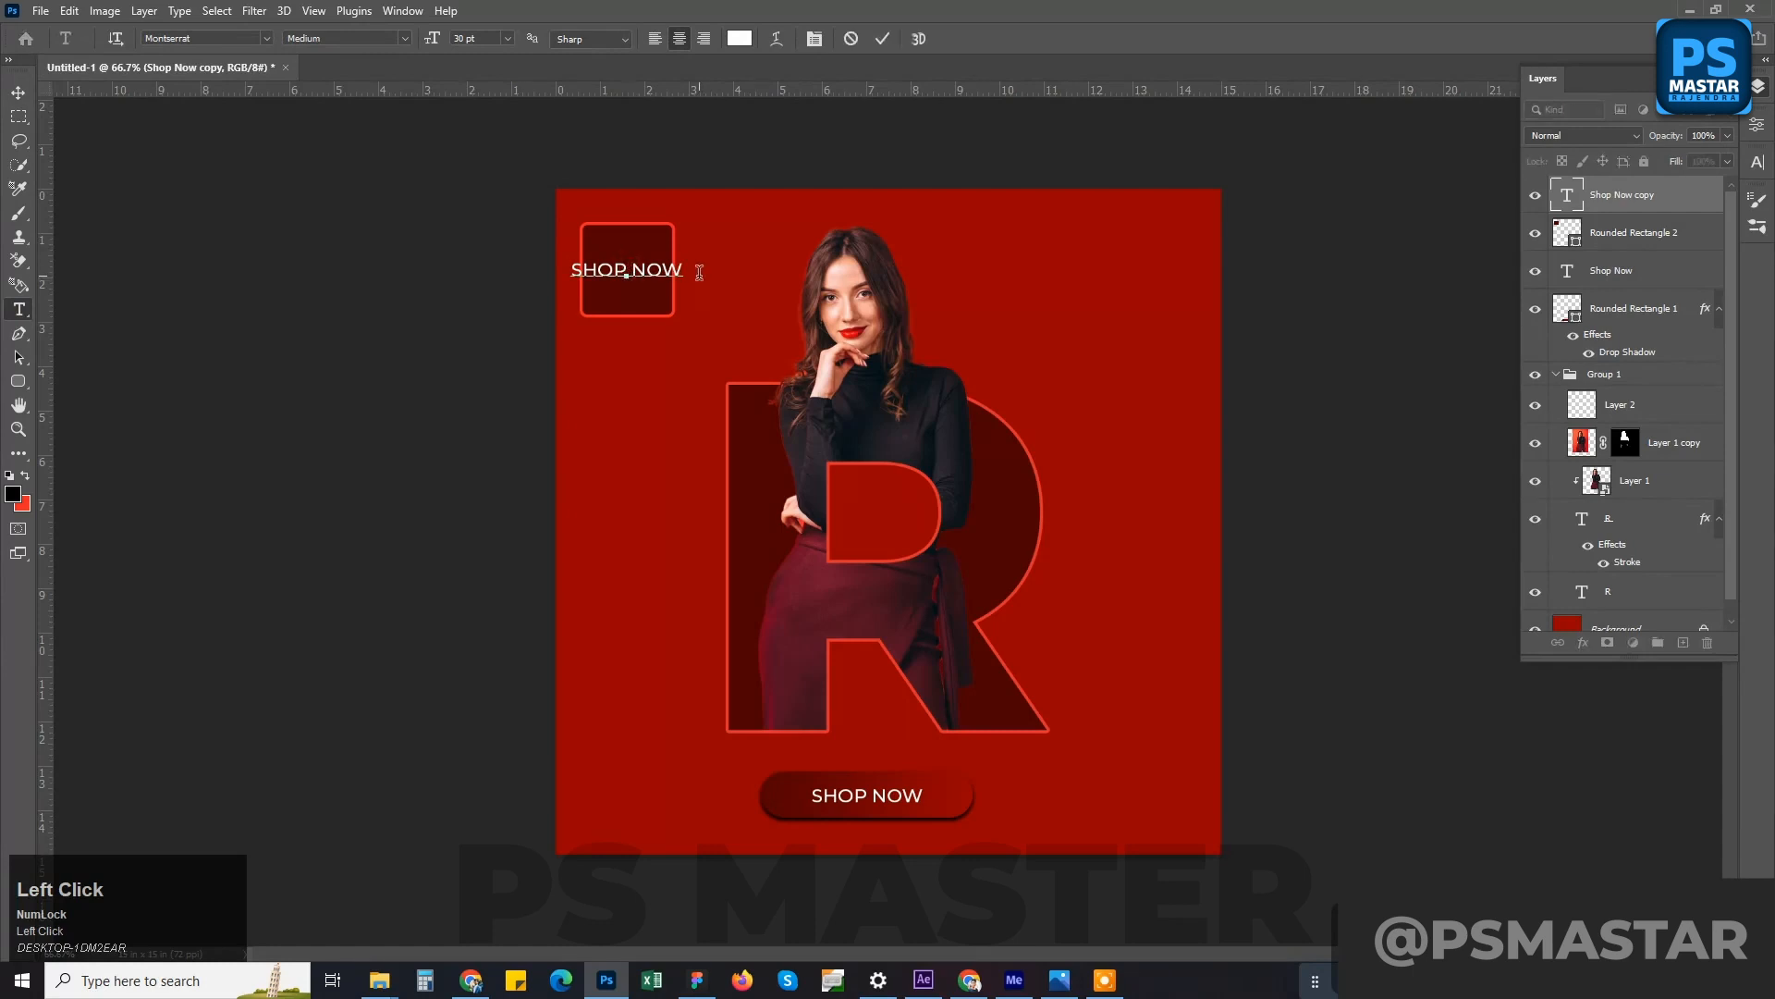
key(Return)
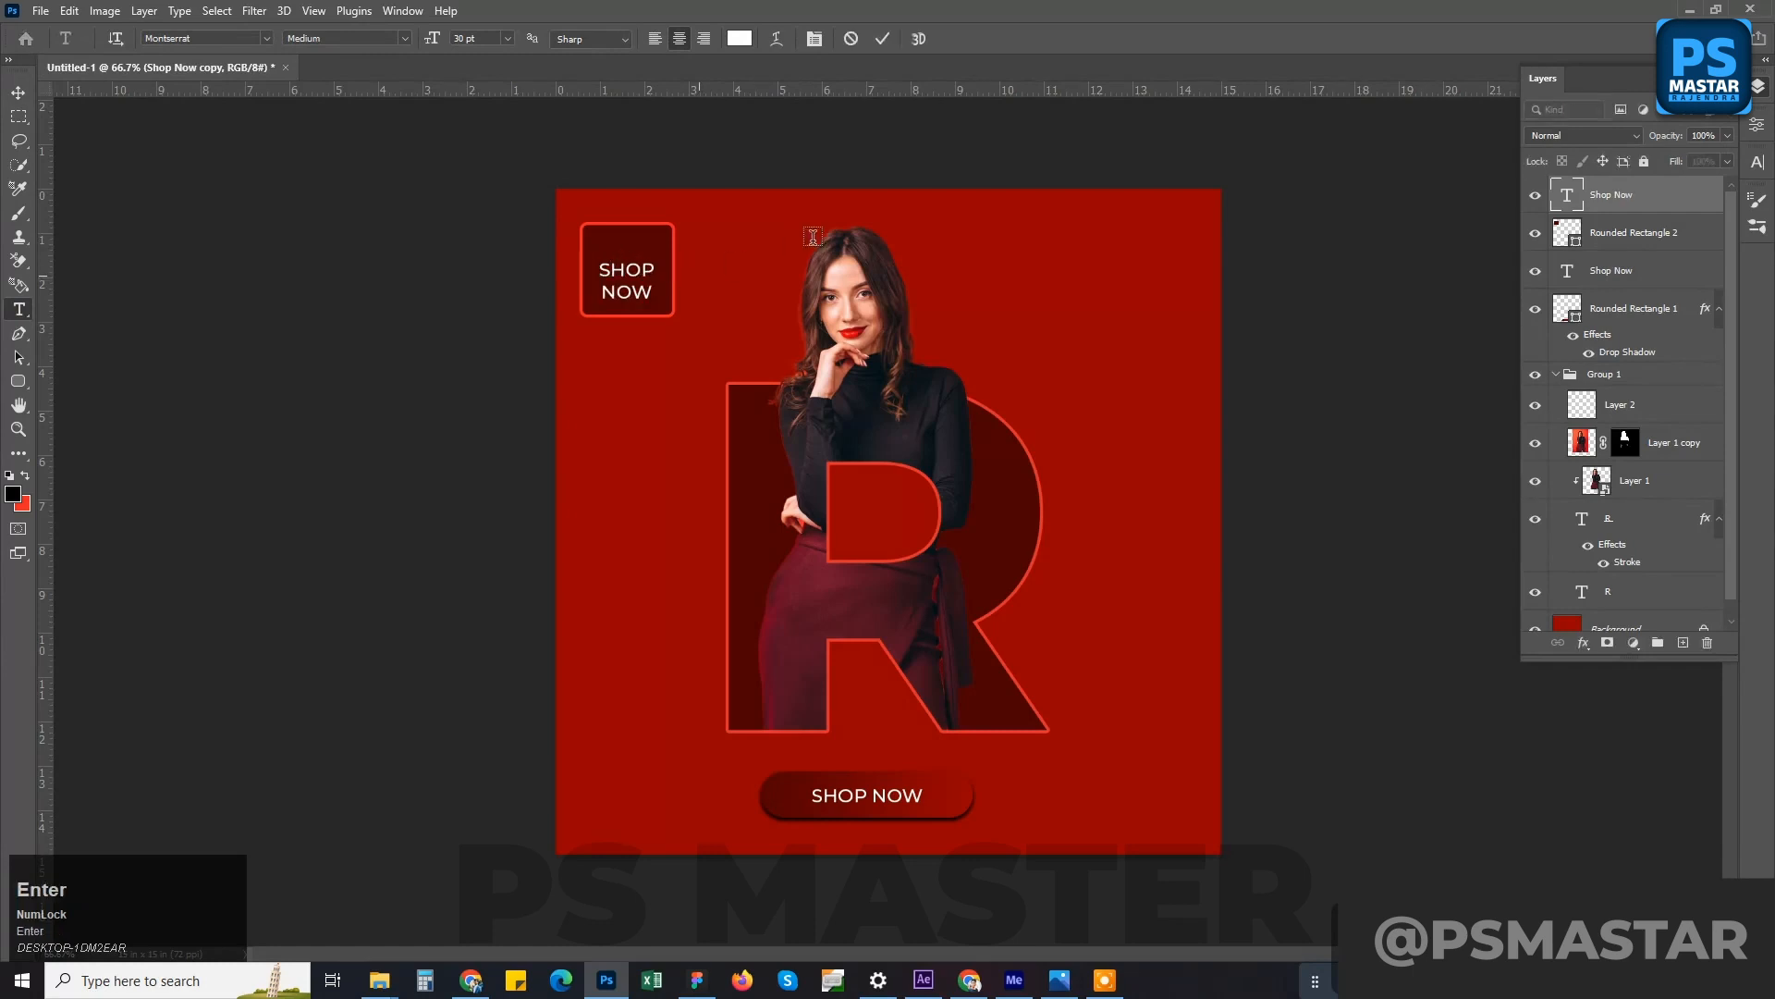
key(KP_Enter)
key(v)
drag(637, 284, 636, 273)
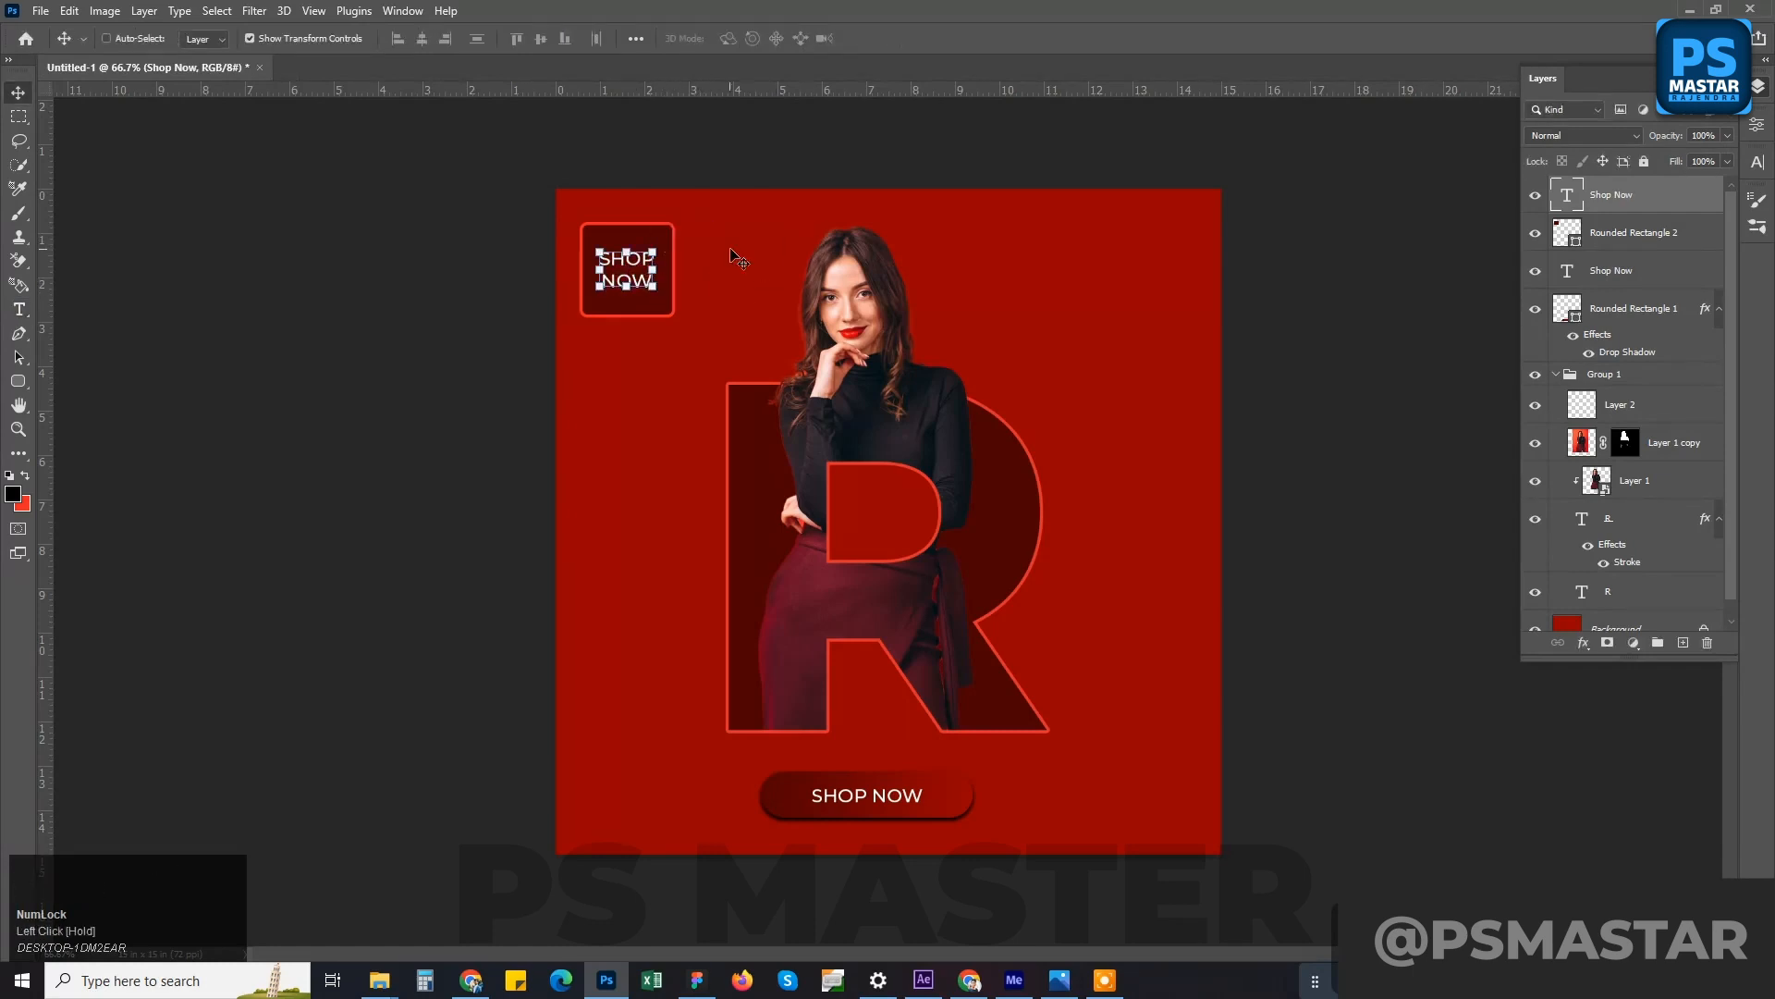
- Replace the text in the rounded square with YOUR LOGO on two lines
key(t)
click(636, 262)
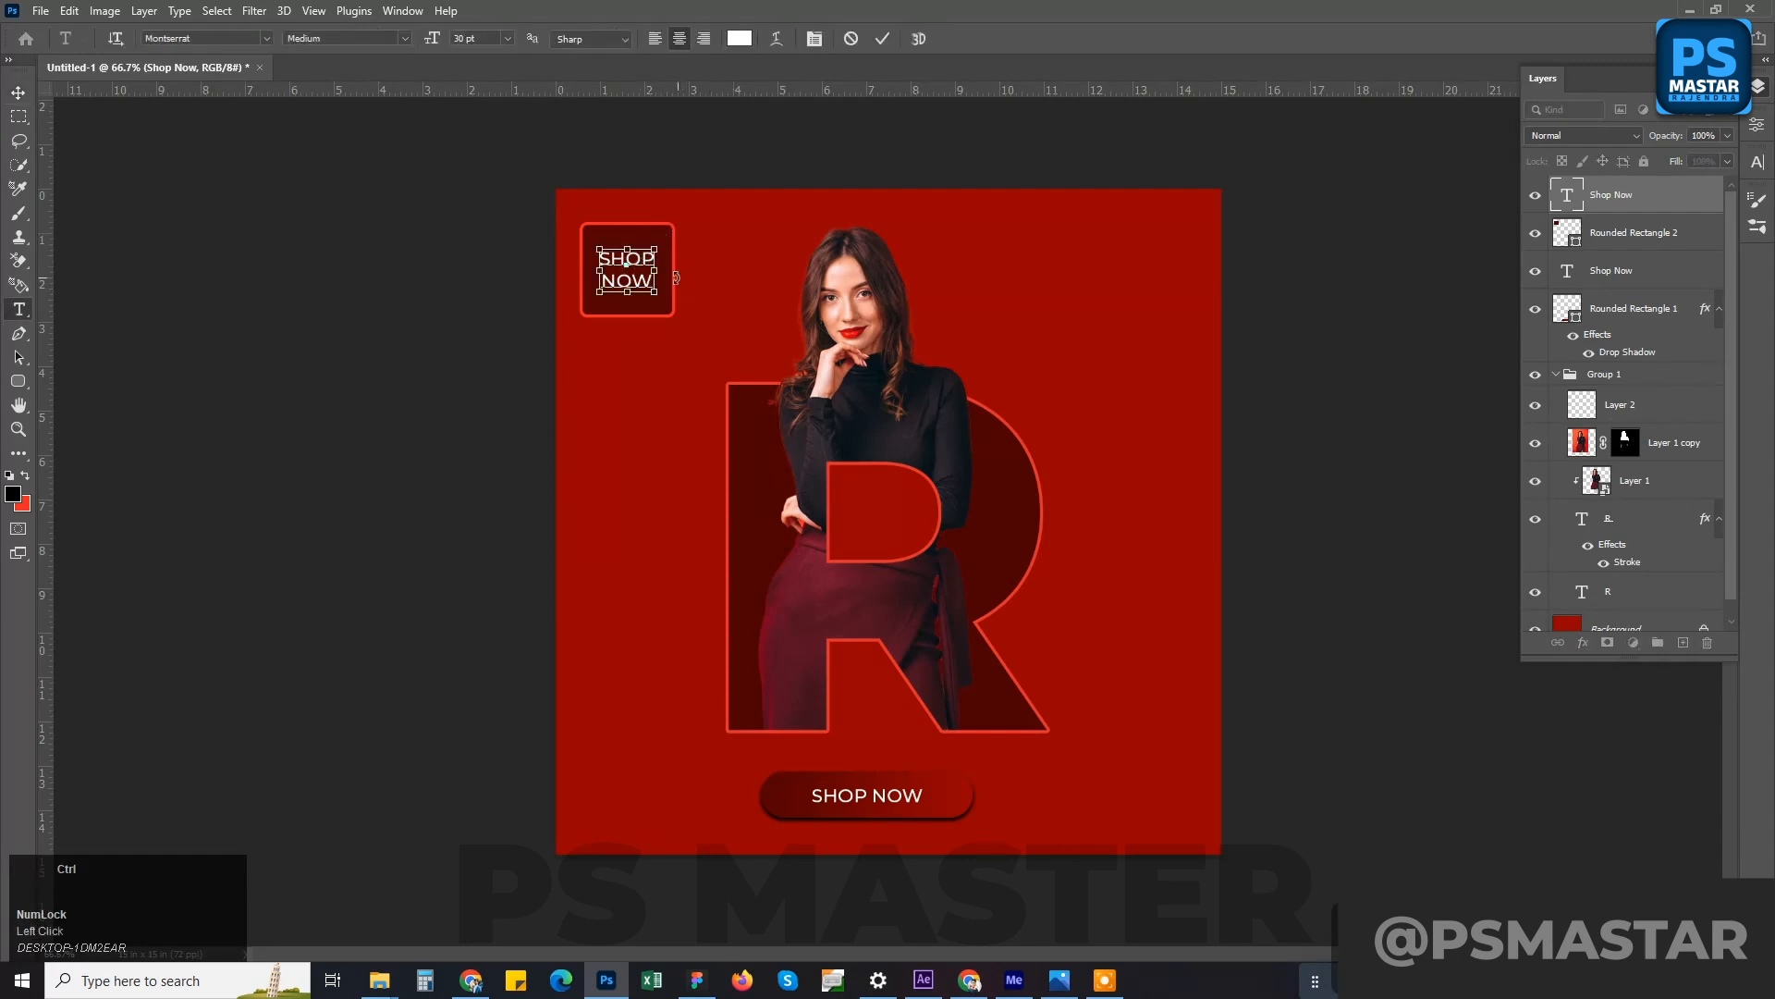
key(ctrl+a)
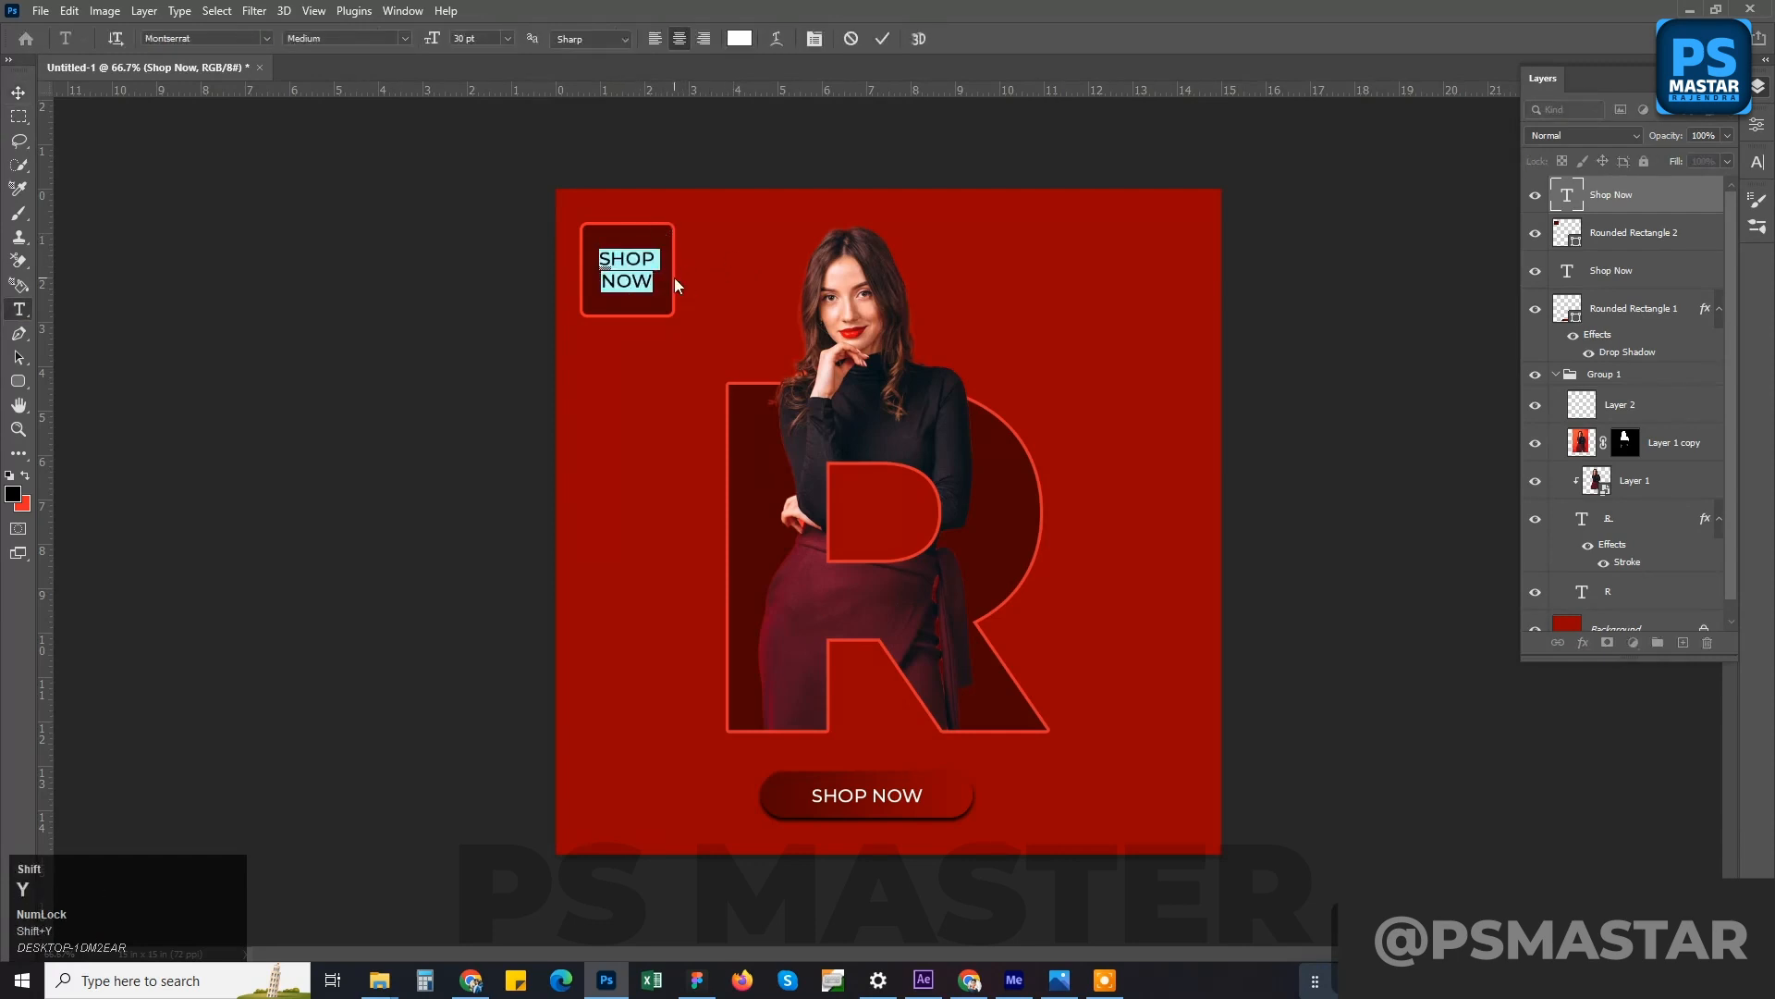
text(YORU)
key(BackSpace)
key(BackSpace)
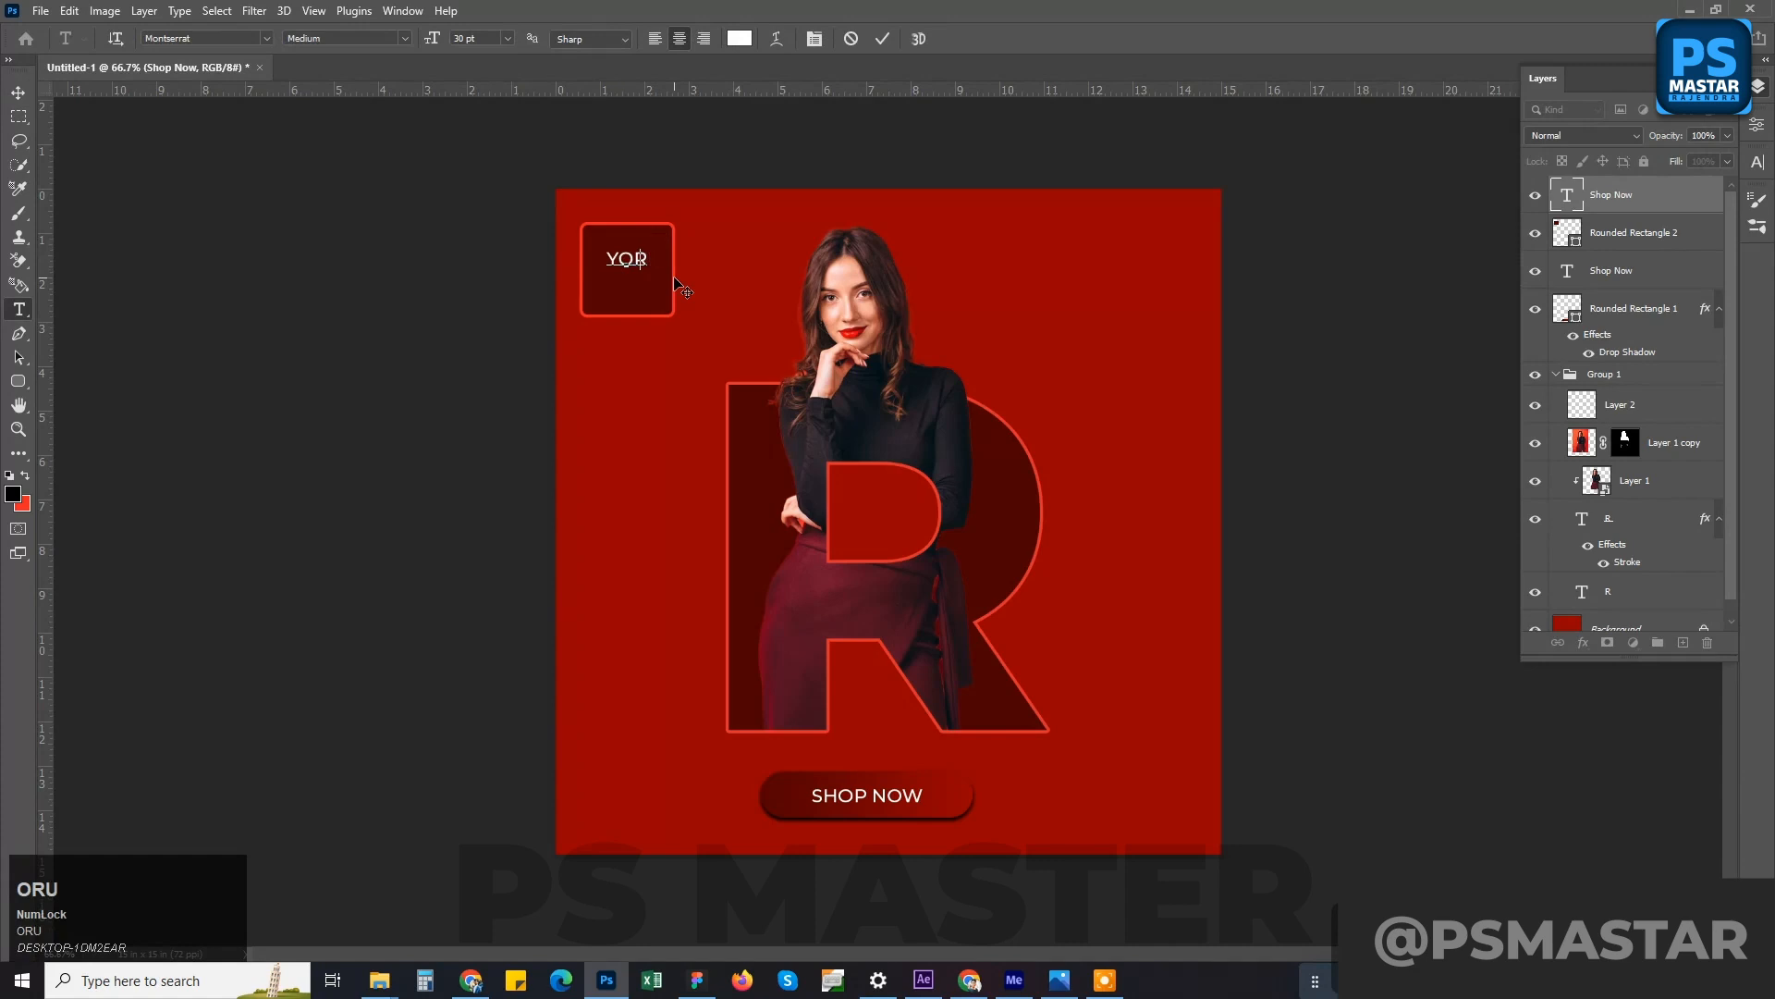
text(UR)
key(Return)
text(LOGJ)
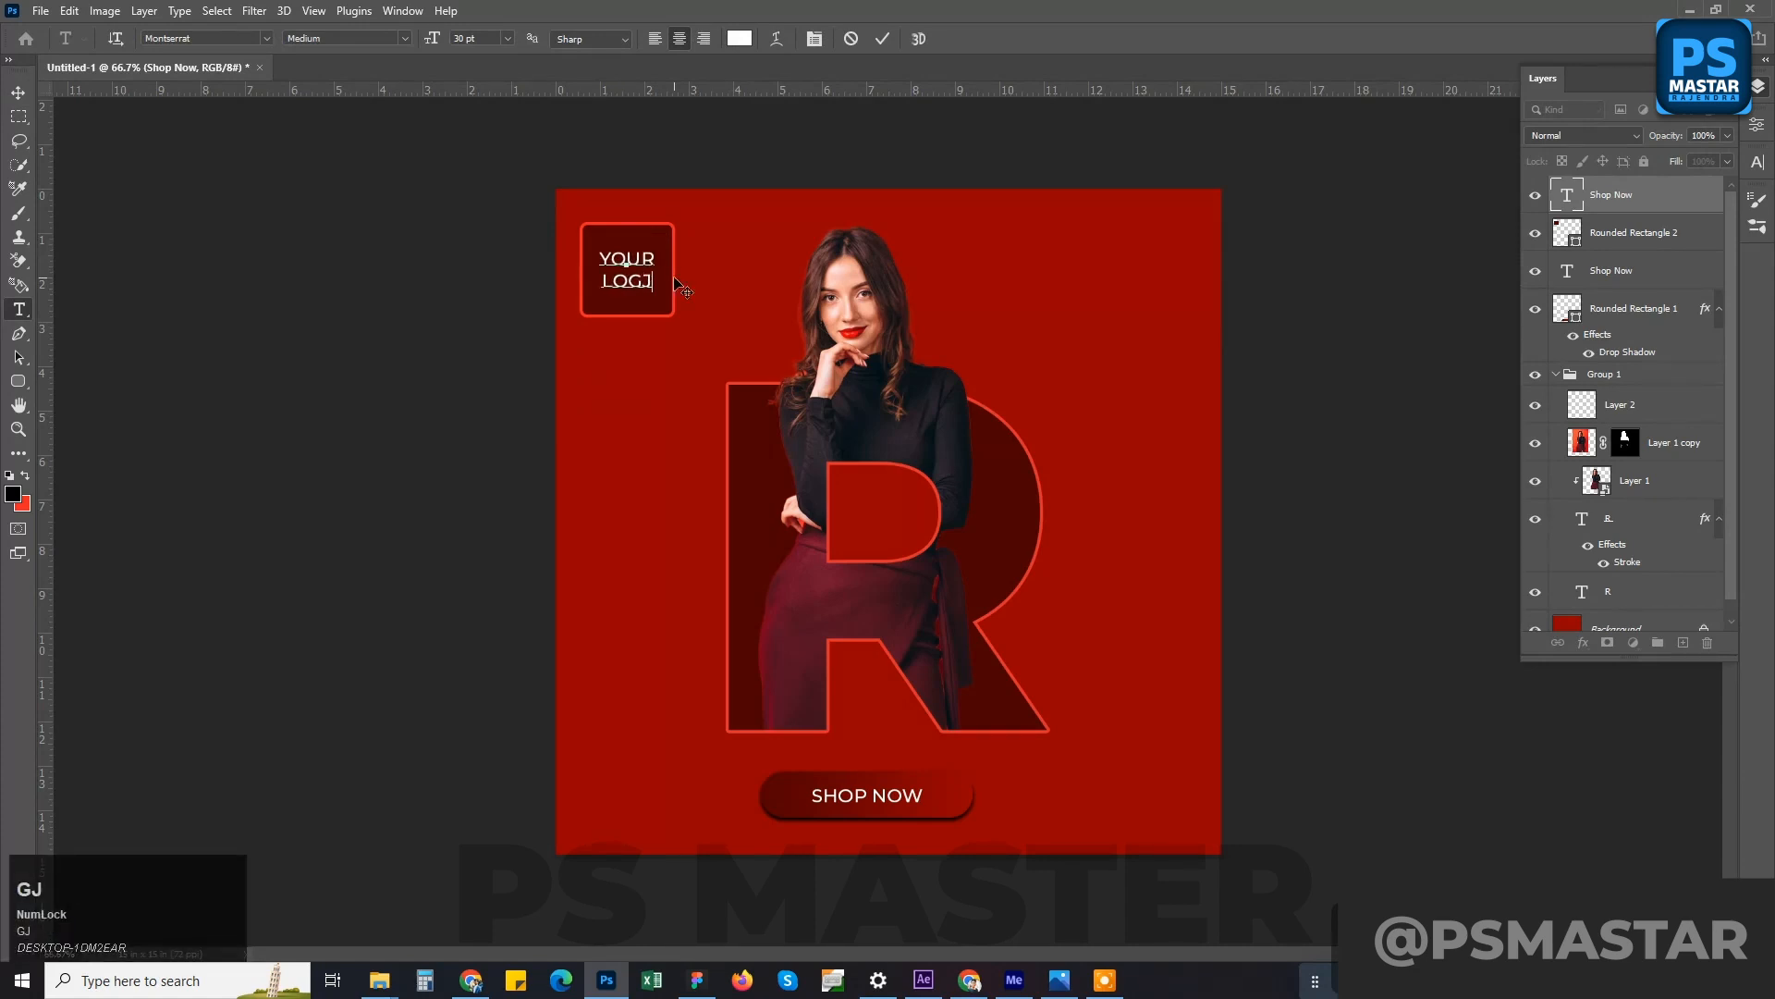
key(BackSpace)
text(O)
click(684, 292)
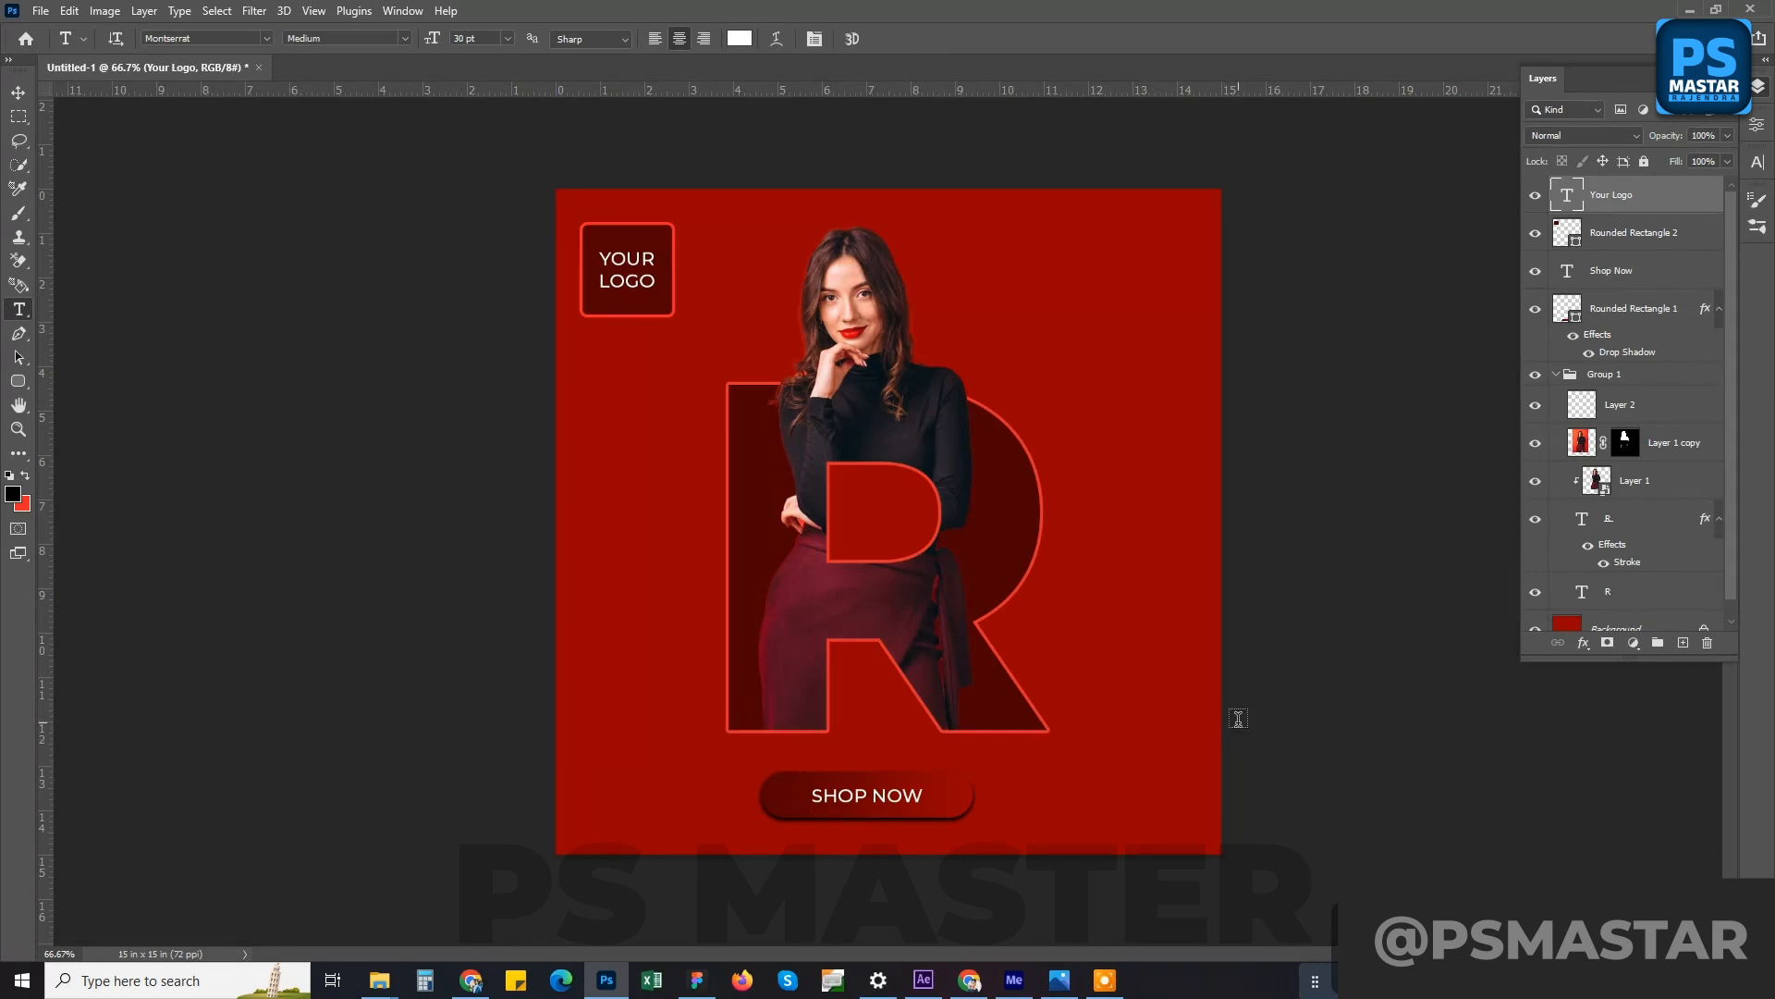
- Duplicate the woman's Layer 1 and move the copy directly above the Background layer
click(1651, 483)
scroll(1651, 485, down, 1)
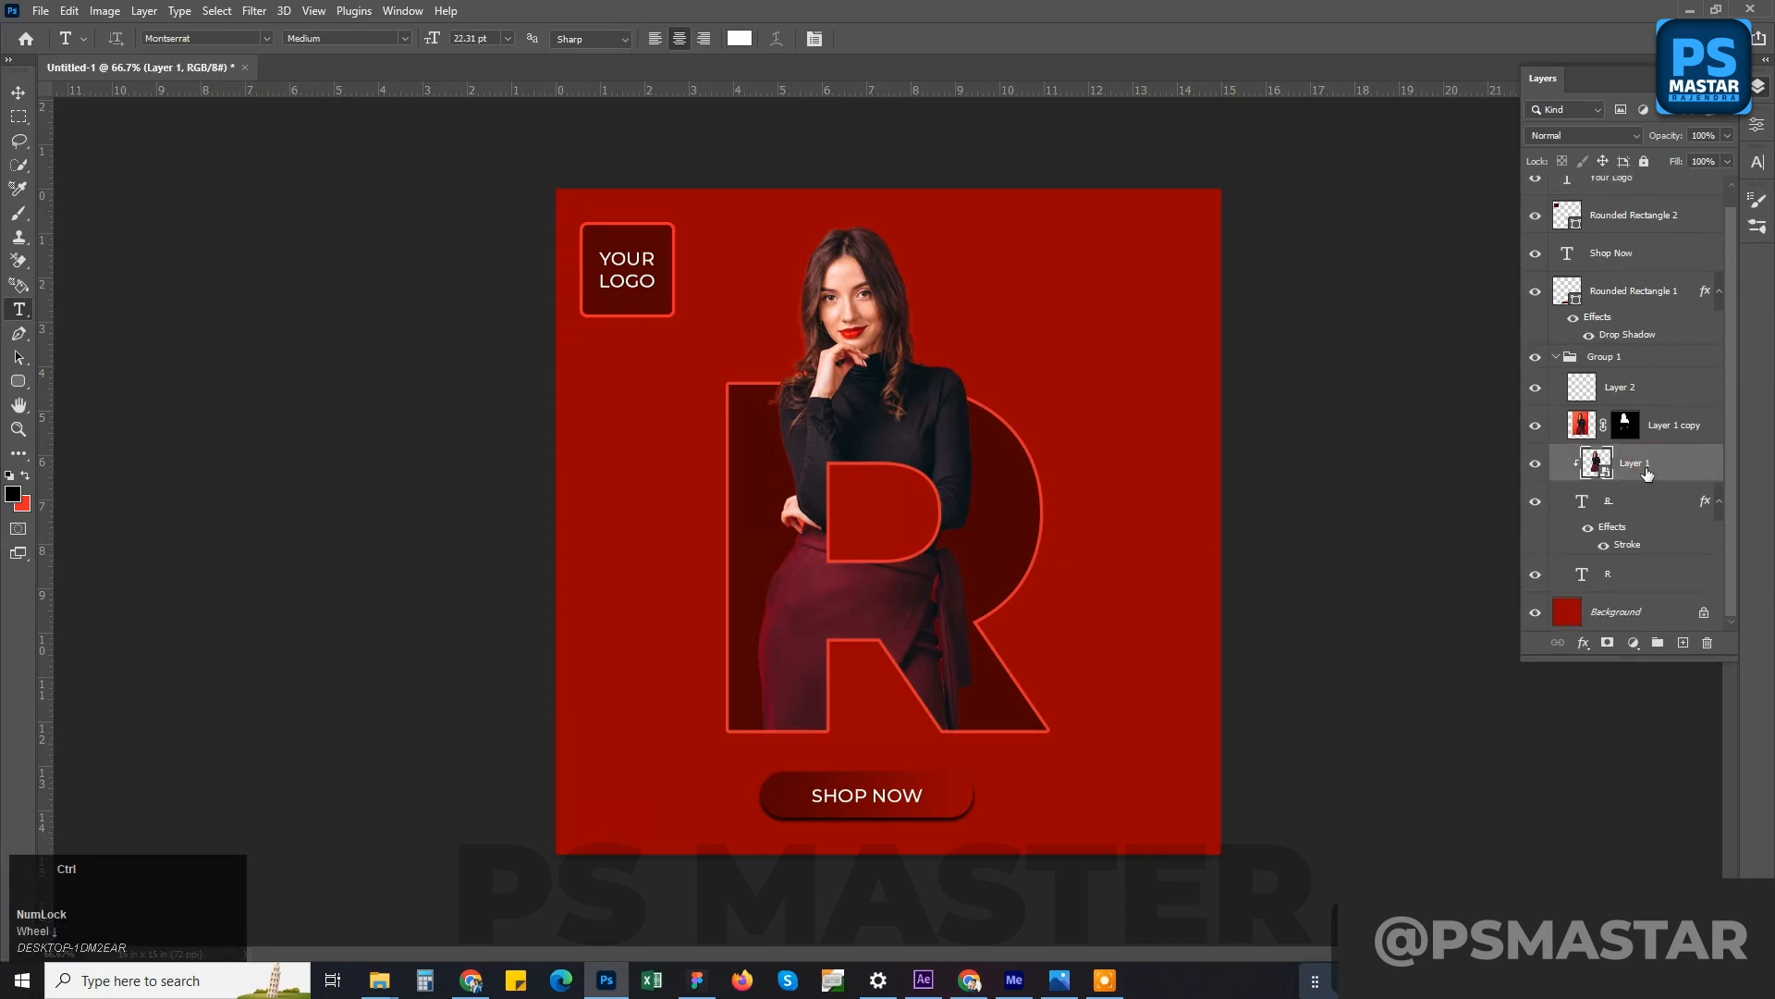
key(ctrl)
key(ctrl+j)
scroll(1635, 469, down, 2)
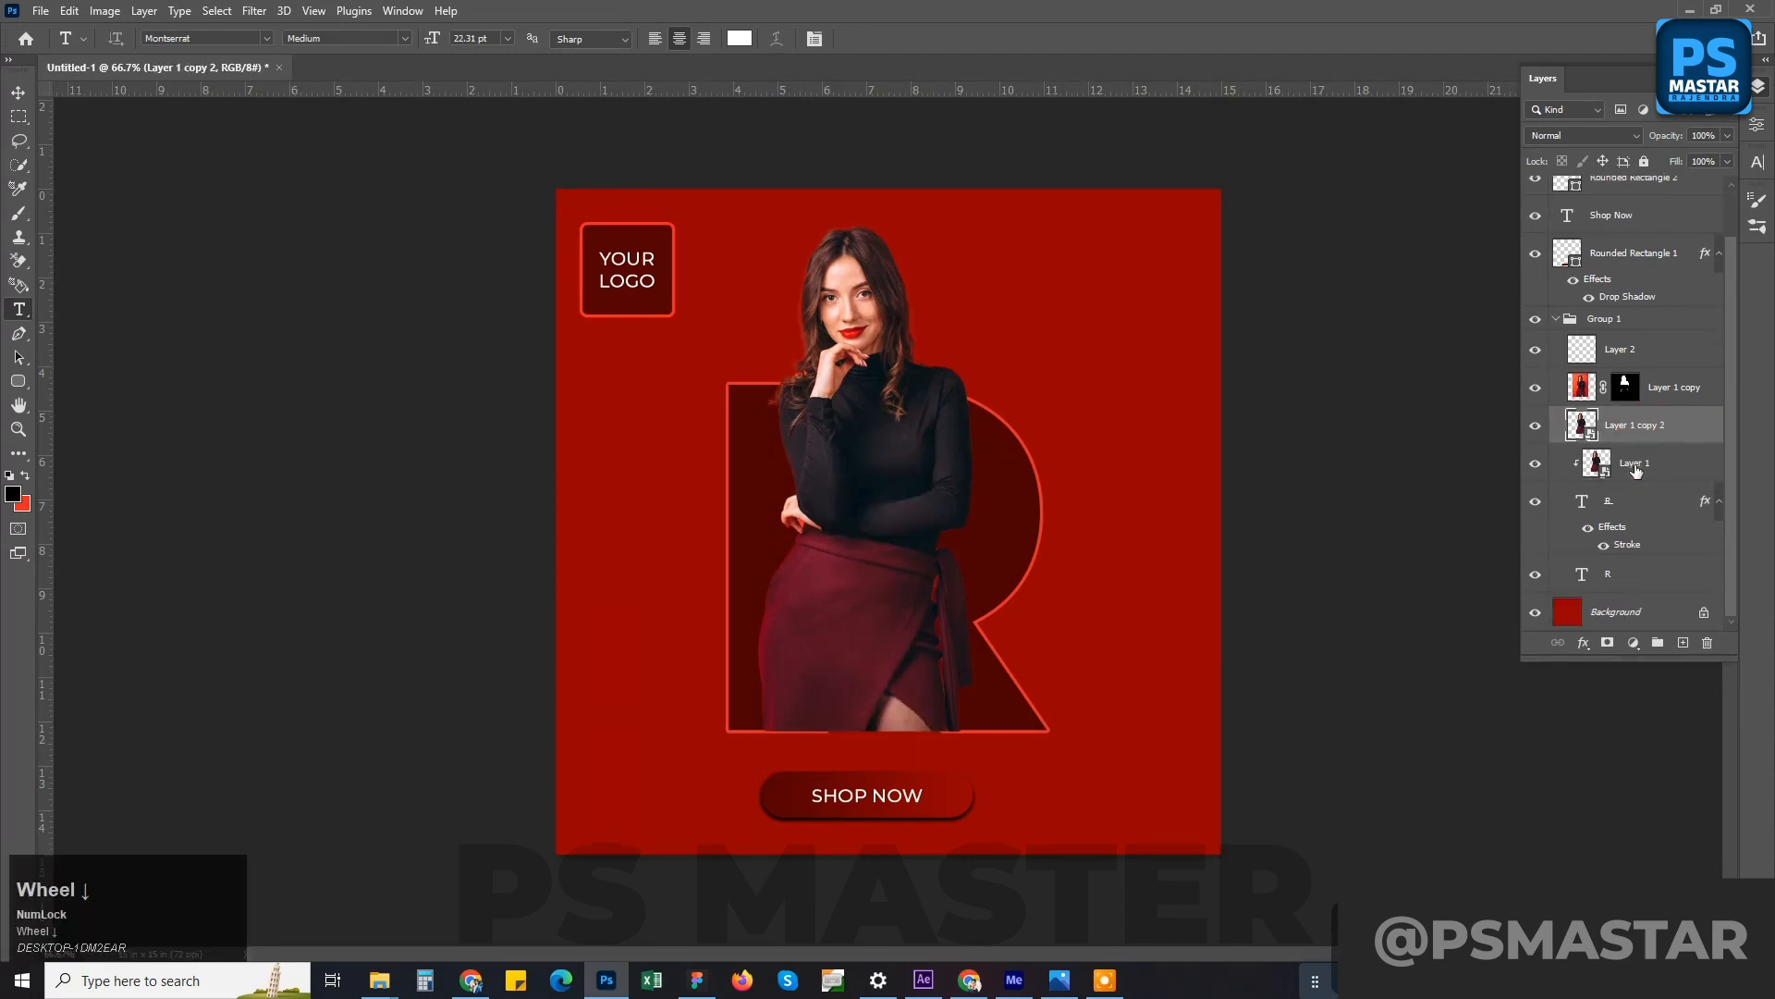
drag(1639, 430, 1633, 594)
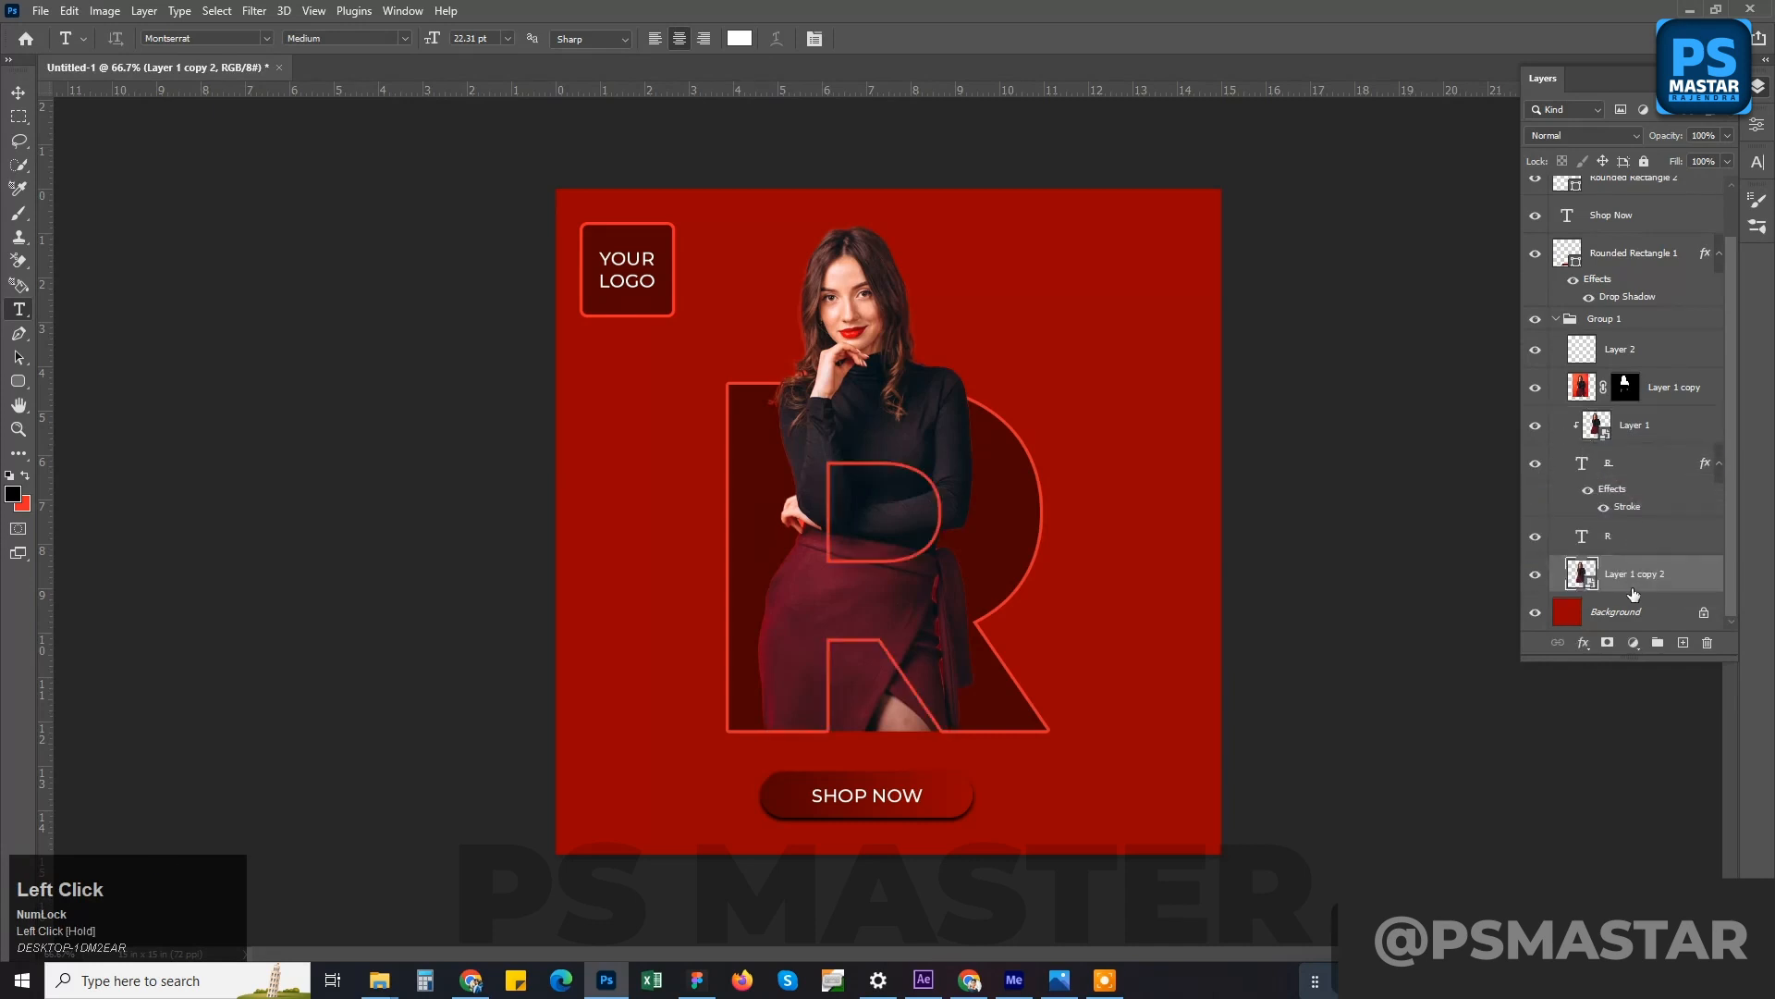
- Enlarge the woman on Layer 1 copy 2 to about twice her size and move her down so her head fits on the canvas
key(ctrl+t)
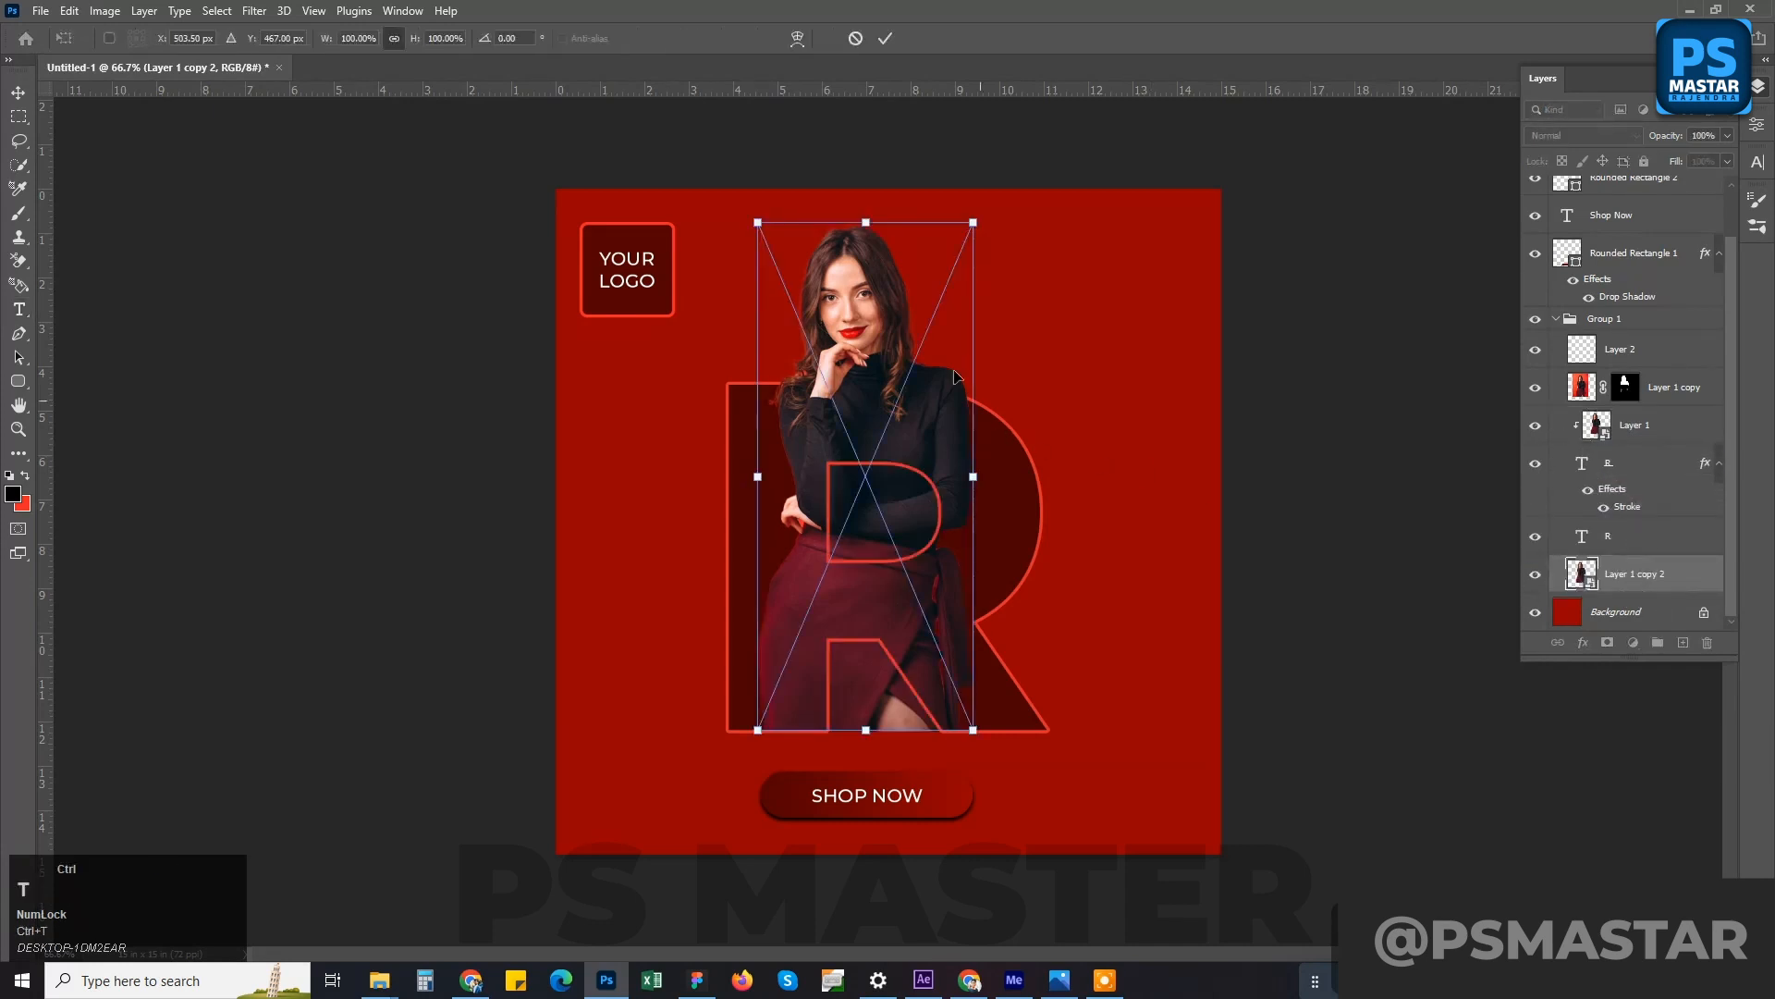
drag(865, 222, 878, 33)
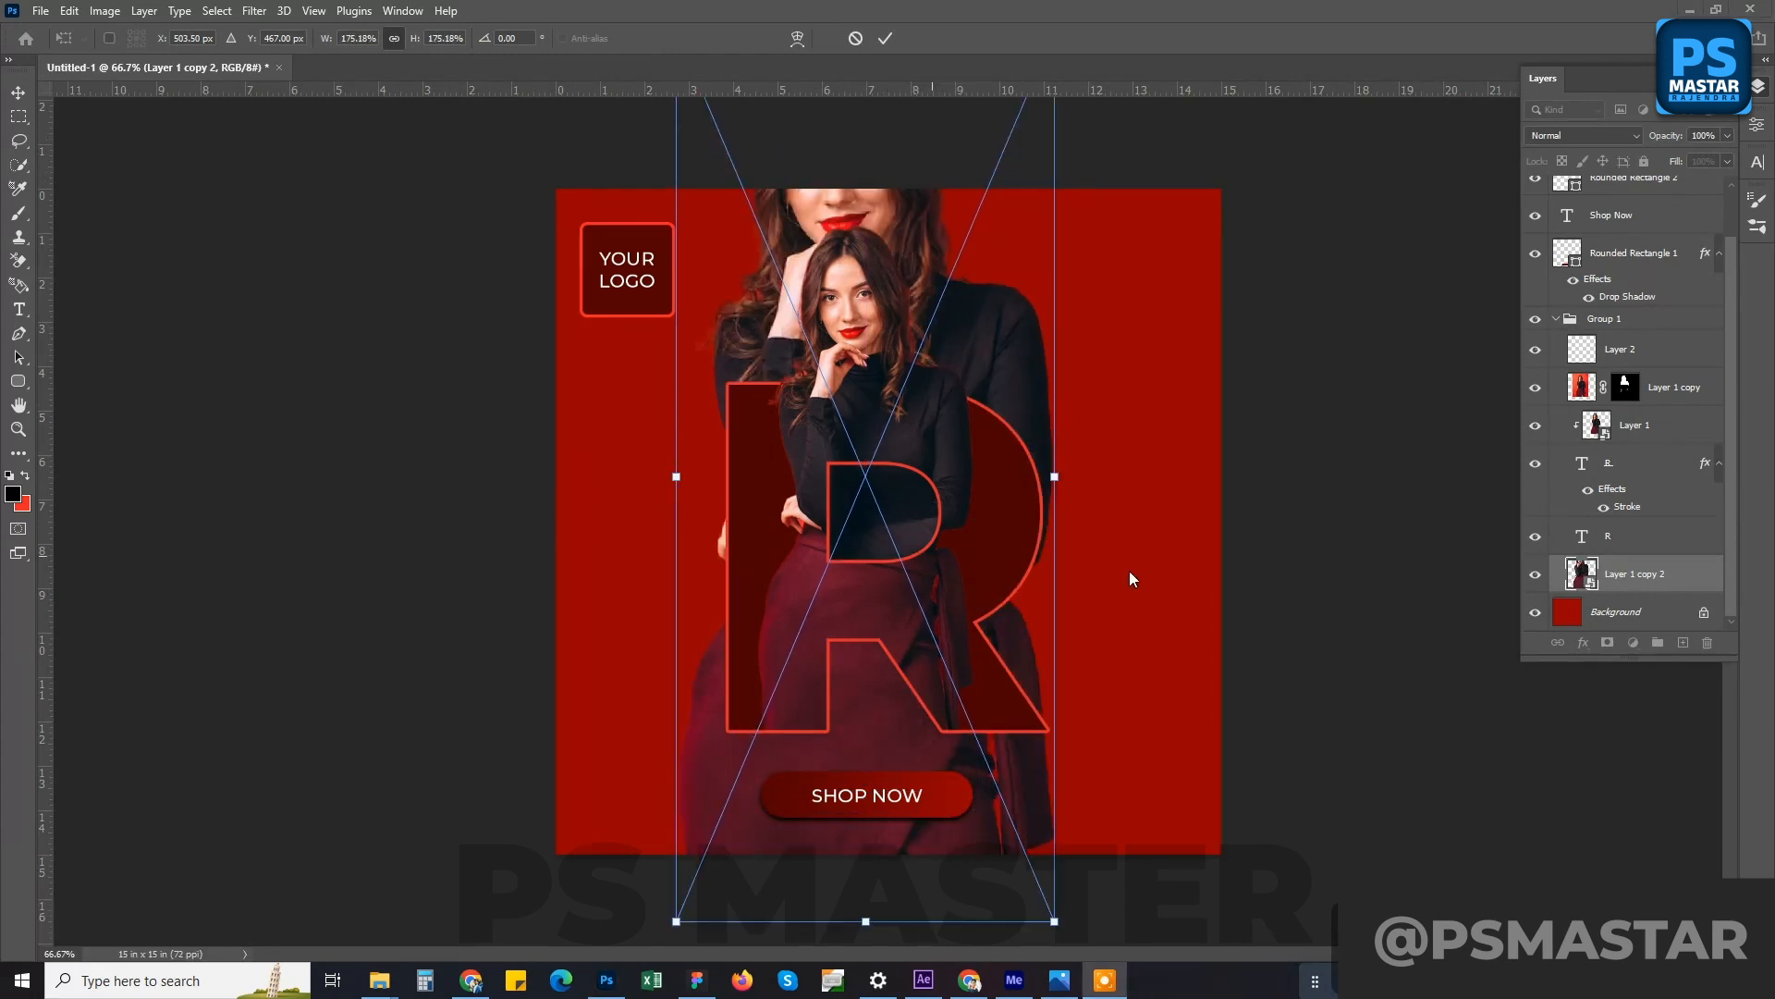
drag(1056, 481, 1082, 475)
drag(995, 423, 1017, 491)
key(Return)
key(t)
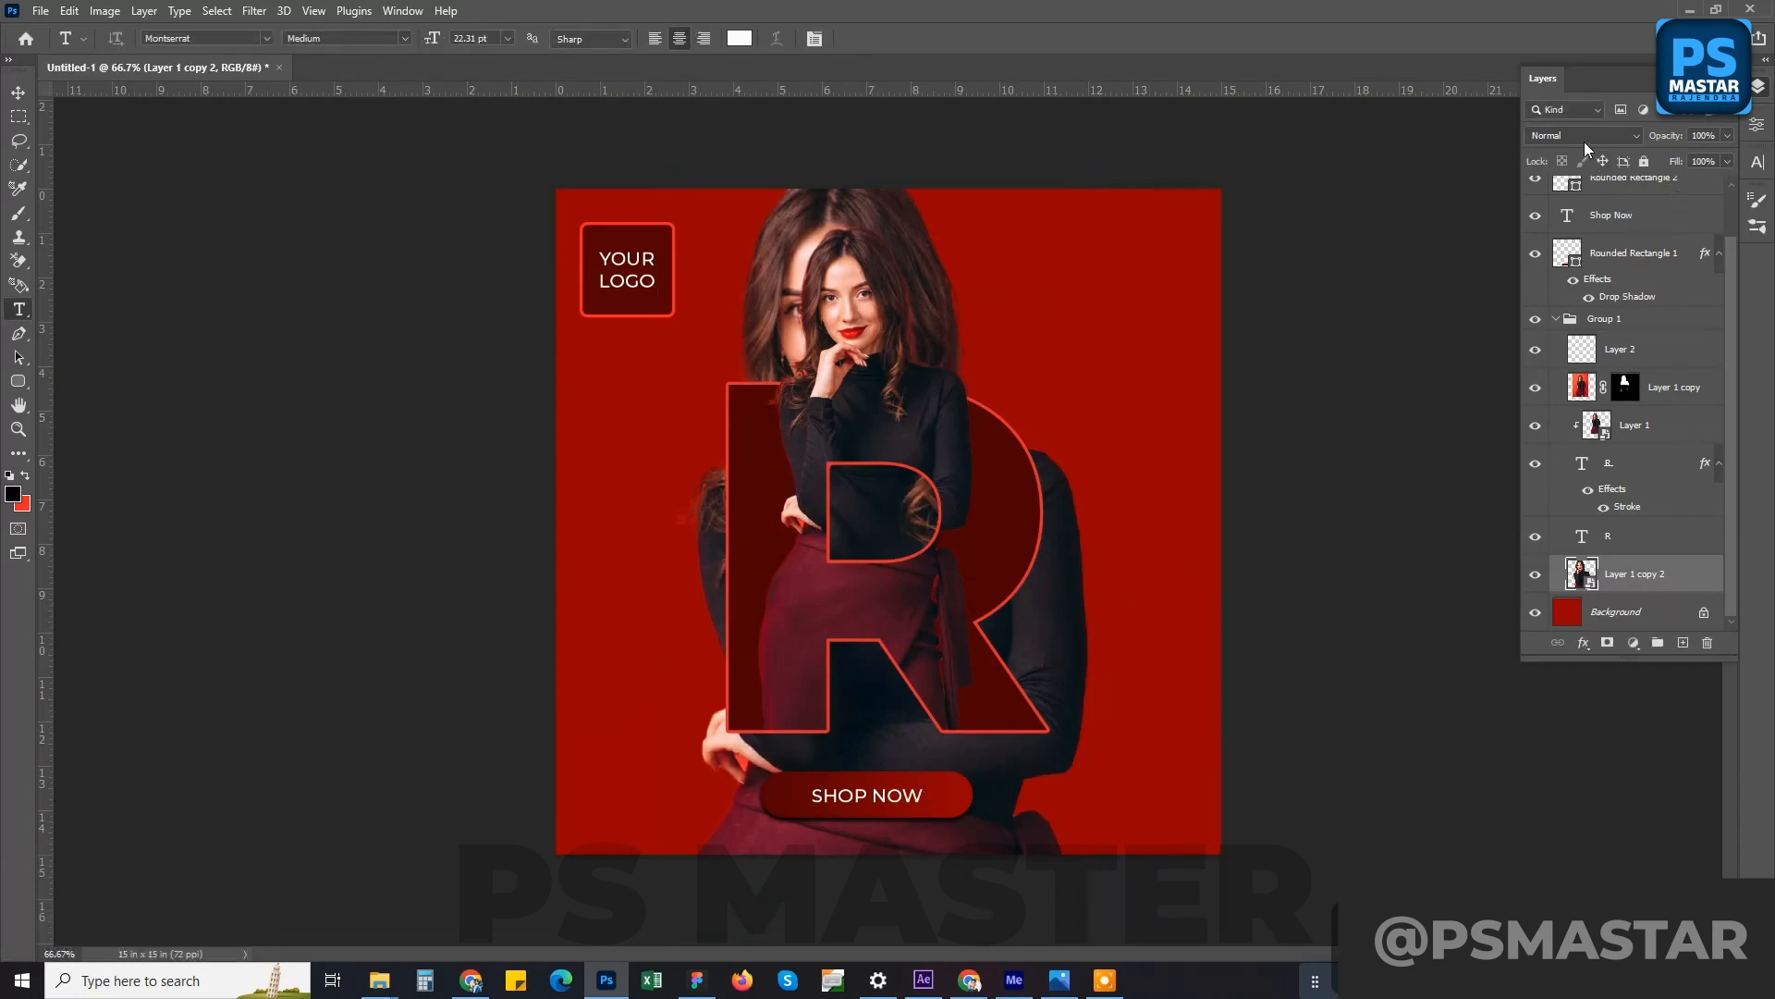
- Set the enlarged portrait's layer to 10% opacity and Multiply blend mode
click(1725, 137)
drag(1660, 151, 1684, 137)
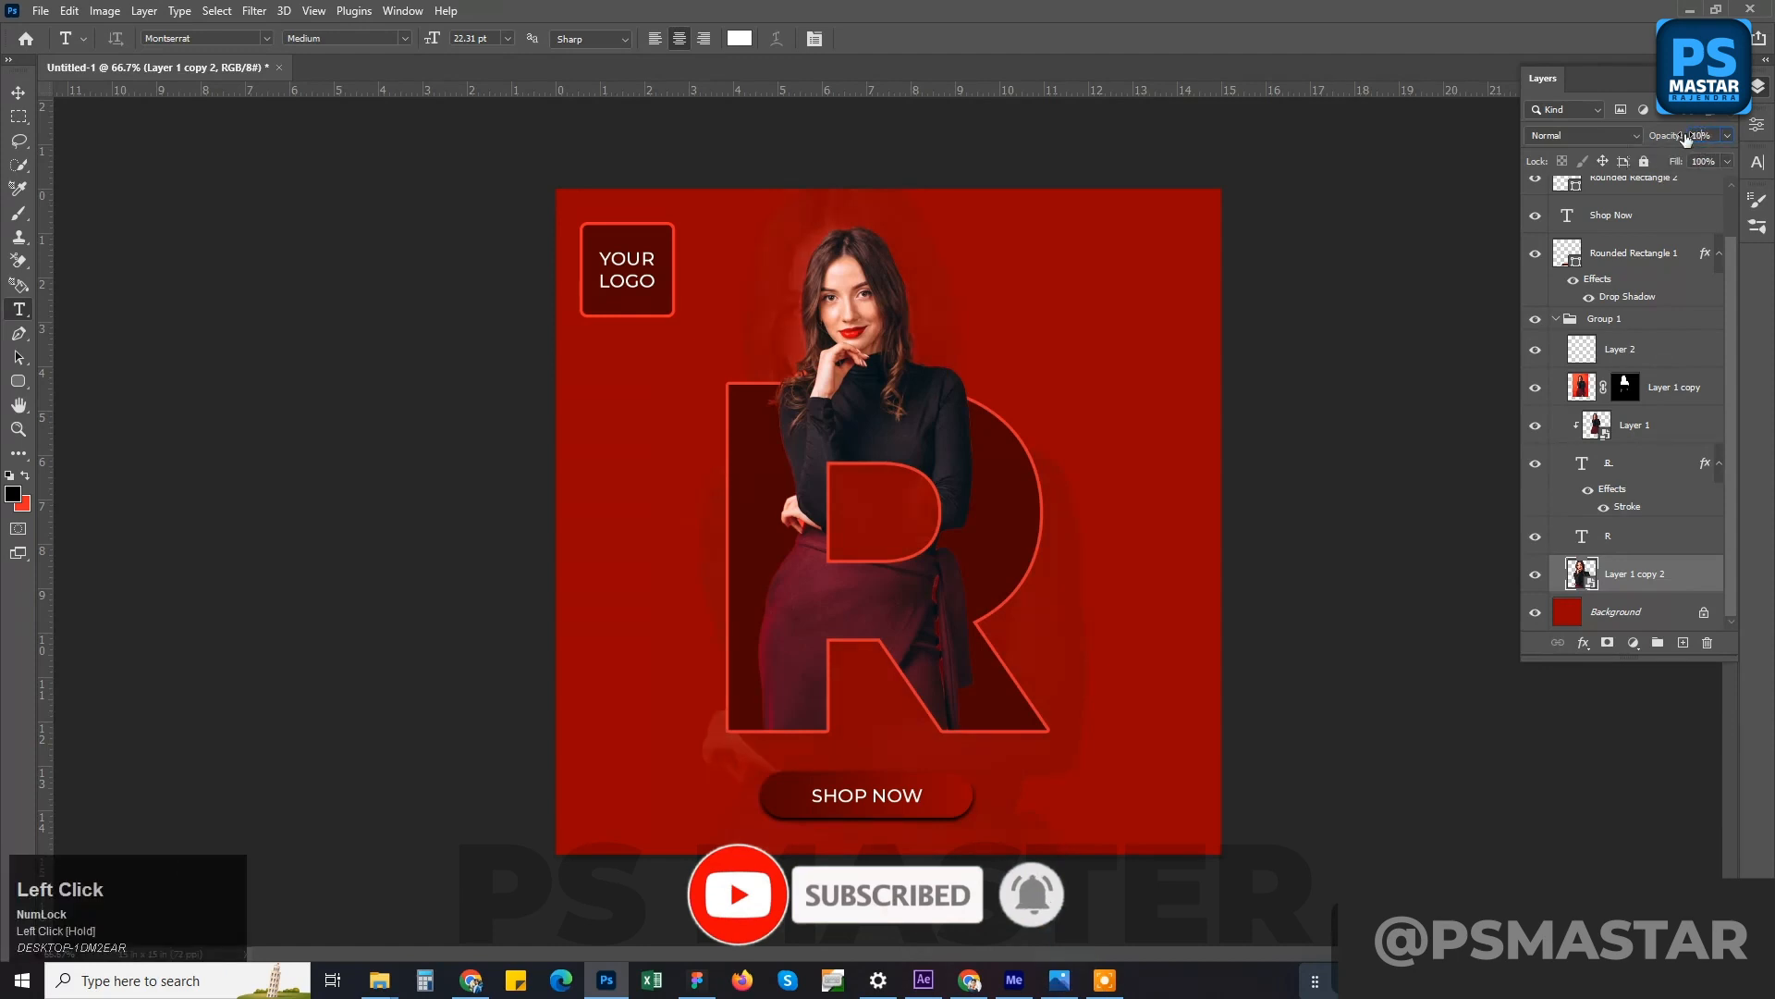
click(1629, 139)
click(1572, 209)
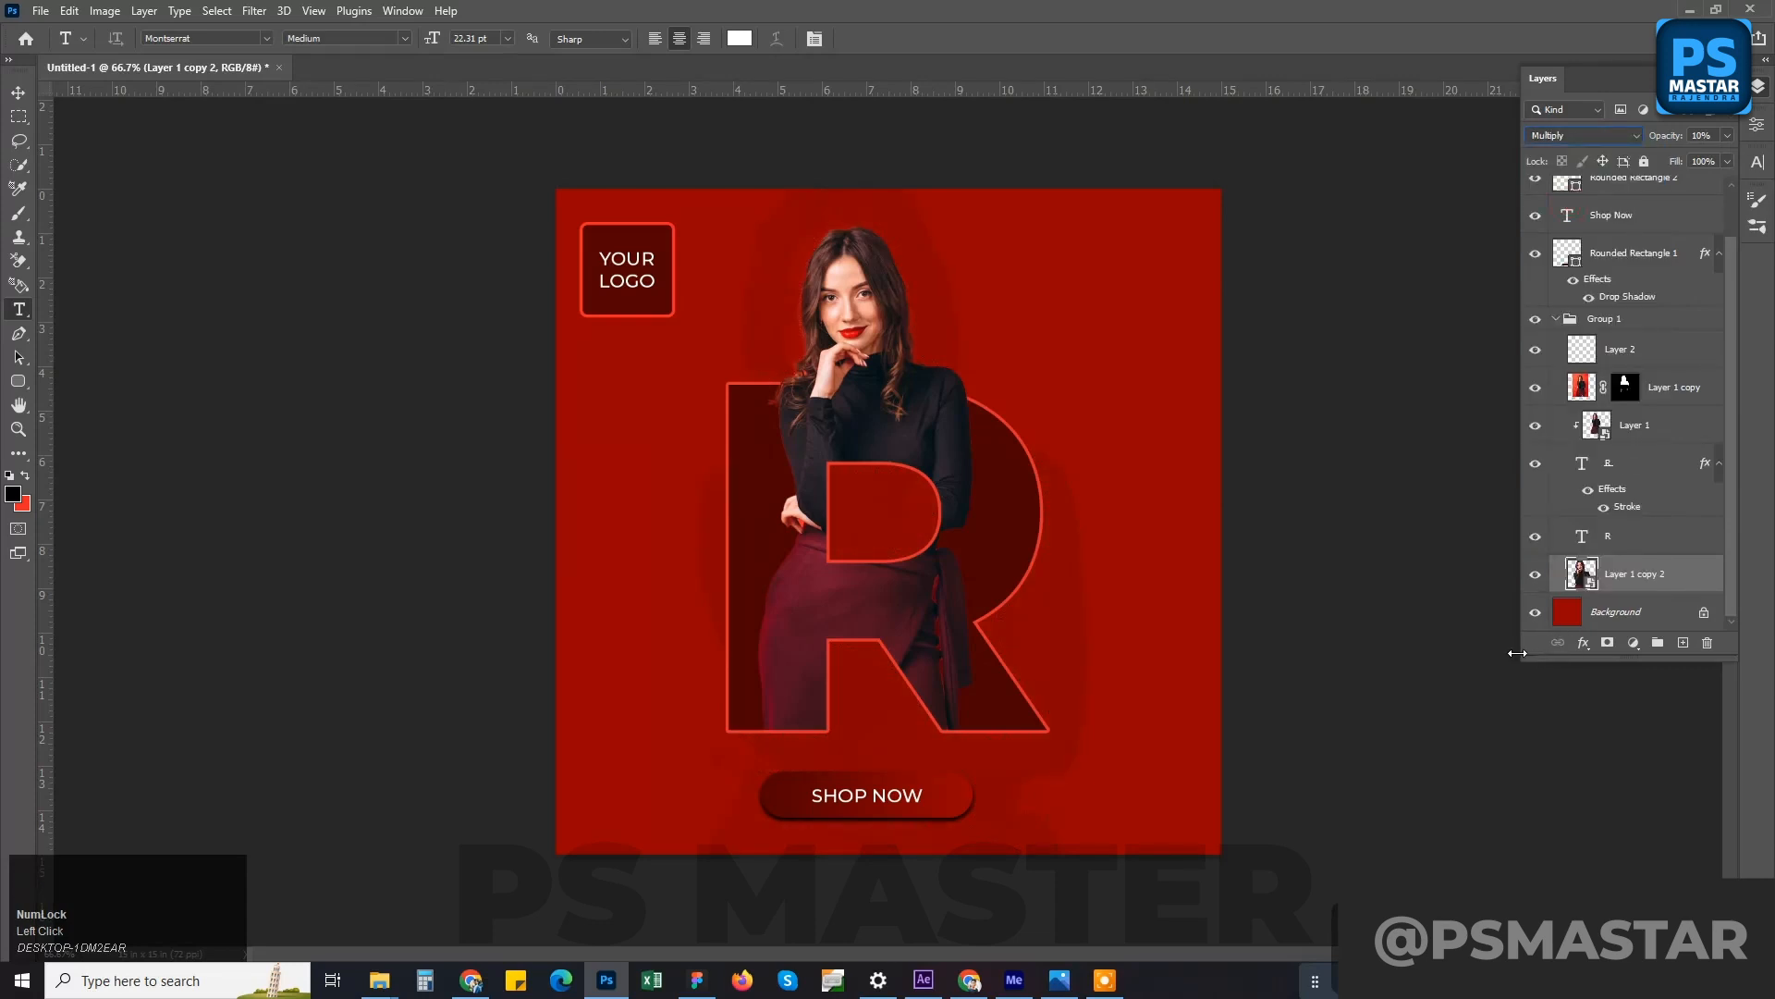
- Add an inner shadow to the stroked R text layer with 18% choke and 27 px size
click(1650, 389)
click(1629, 471)
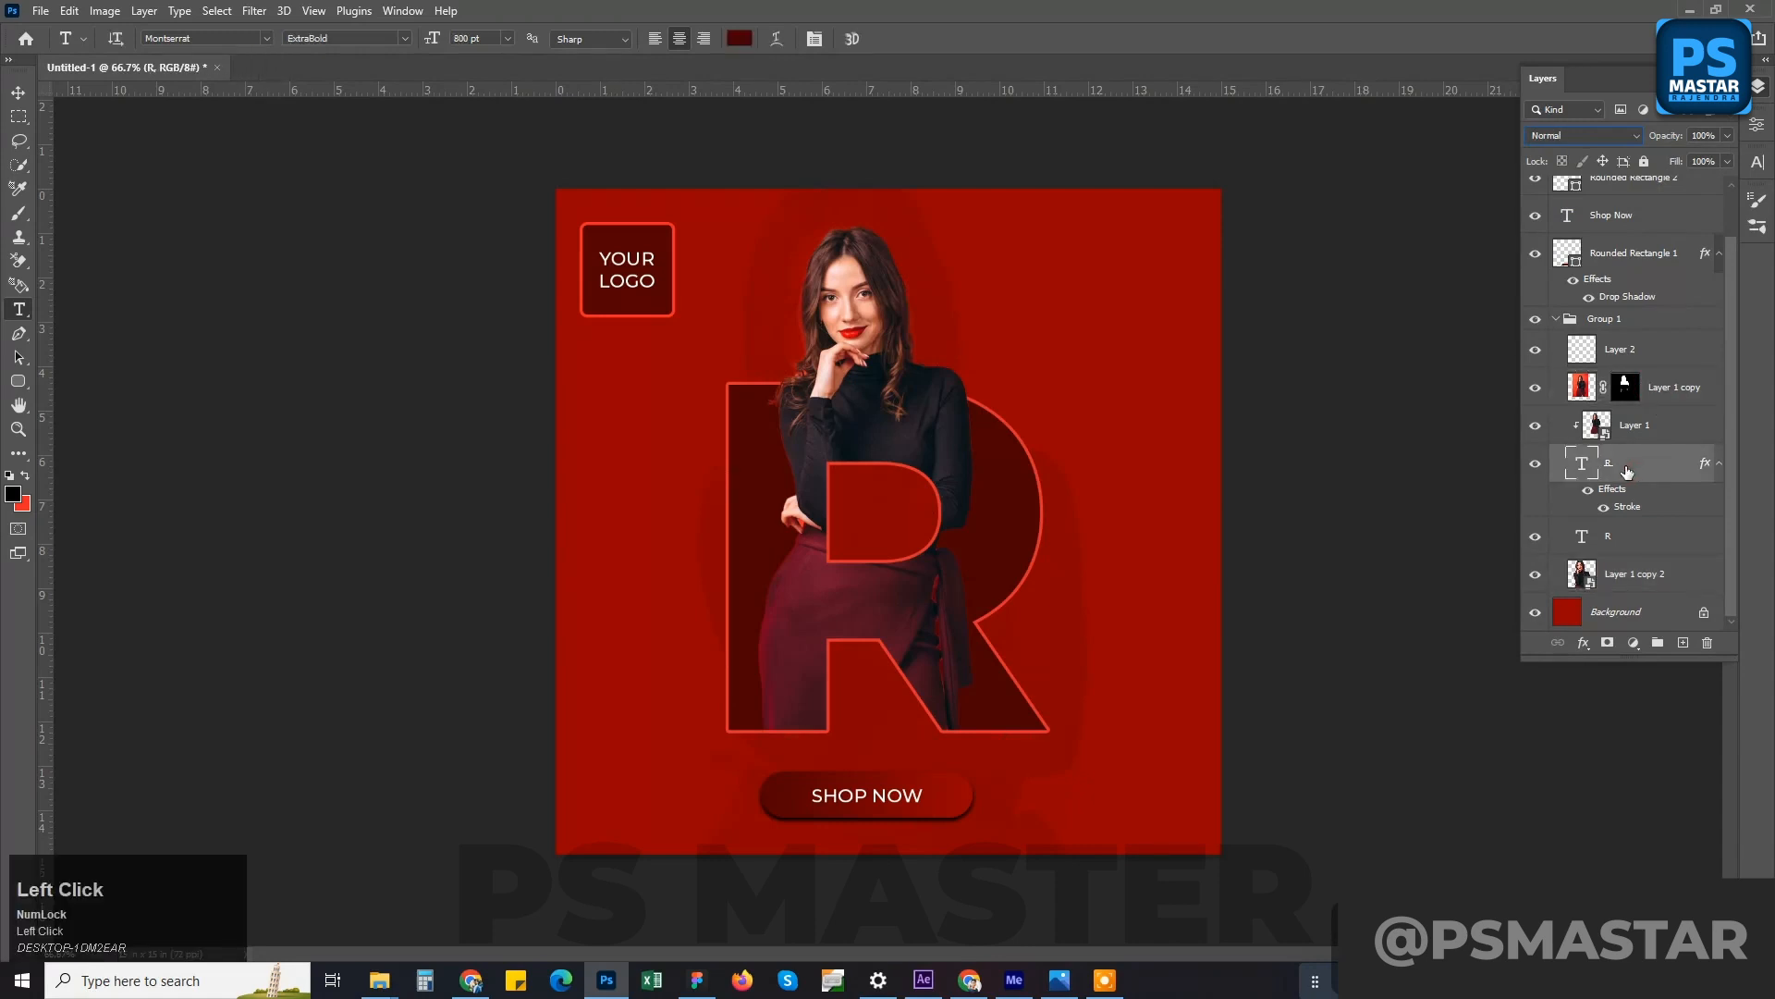
click(1536, 465)
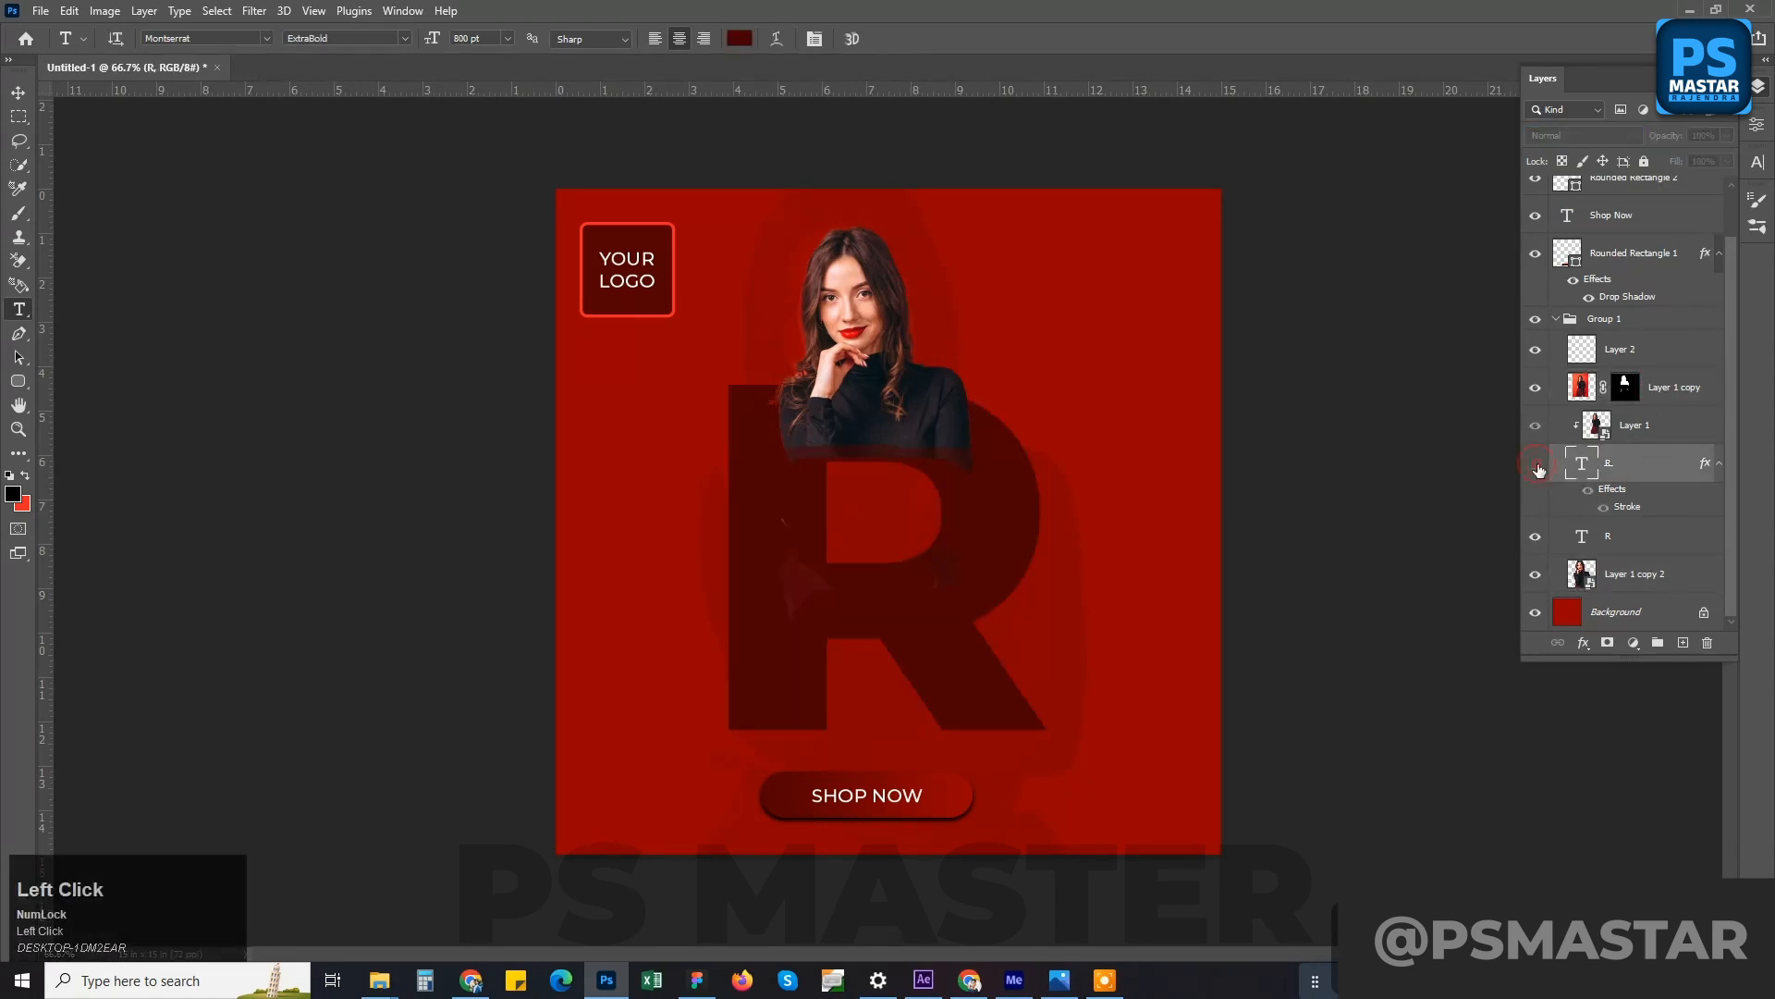
click(1535, 465)
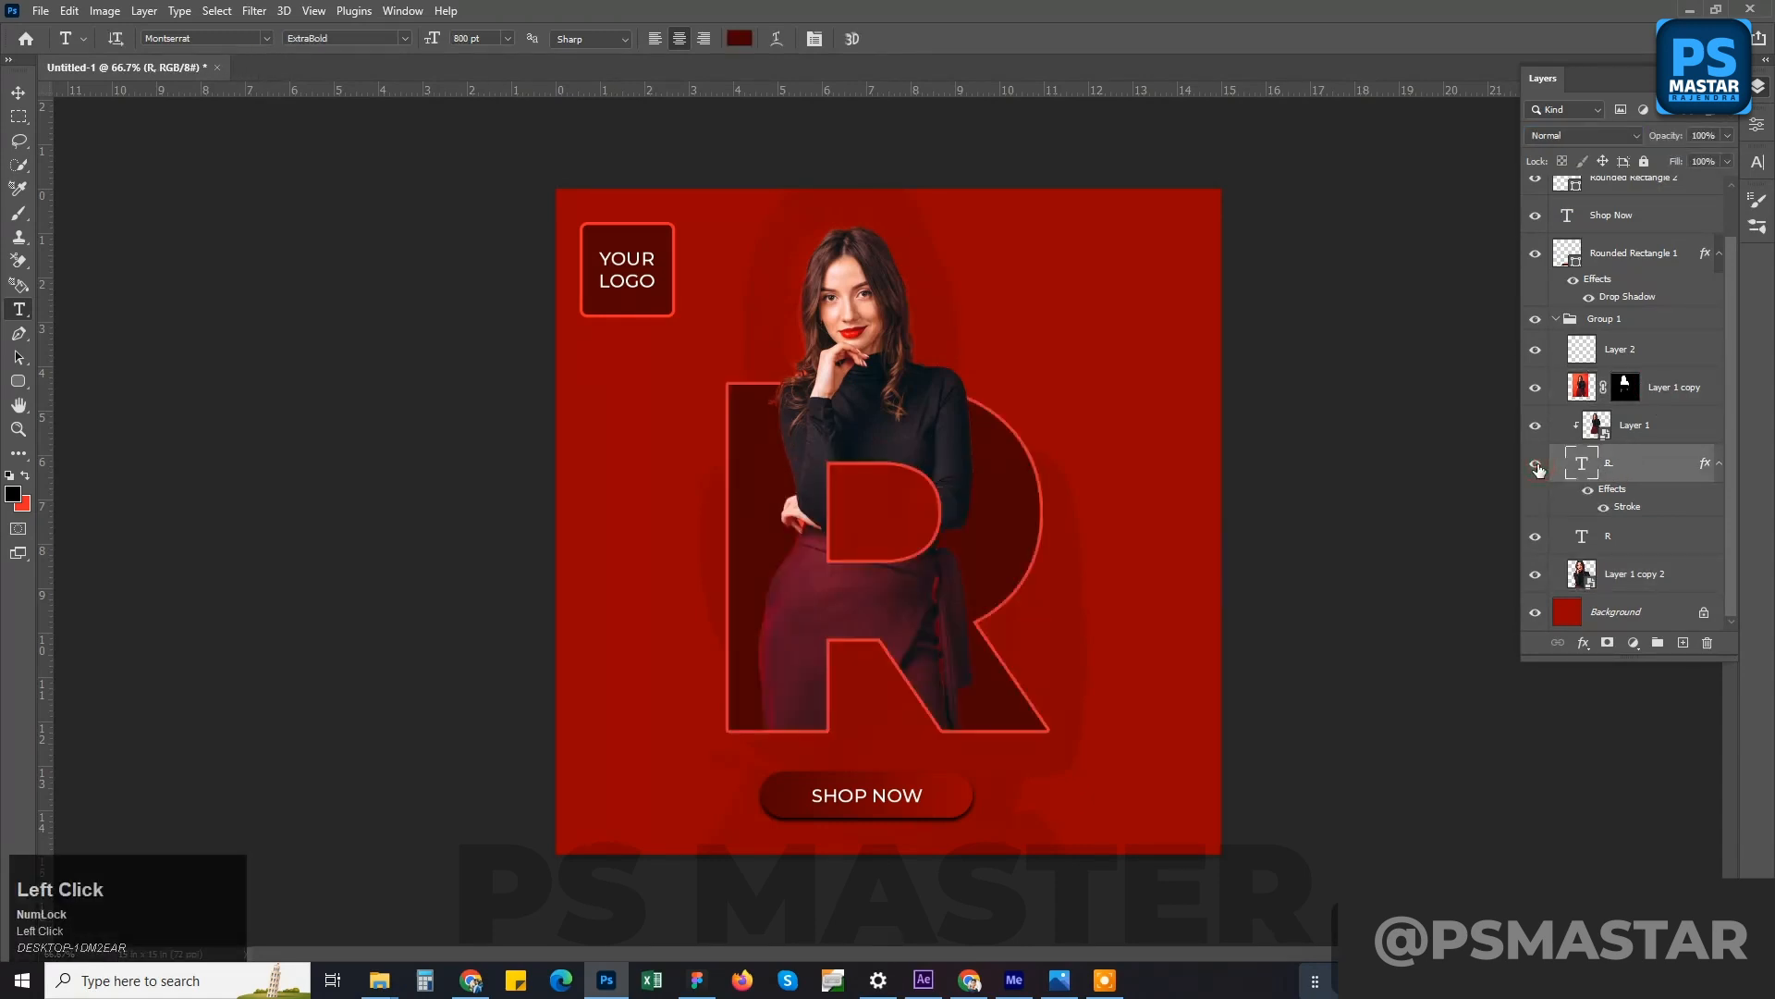
right_click(1629, 473)
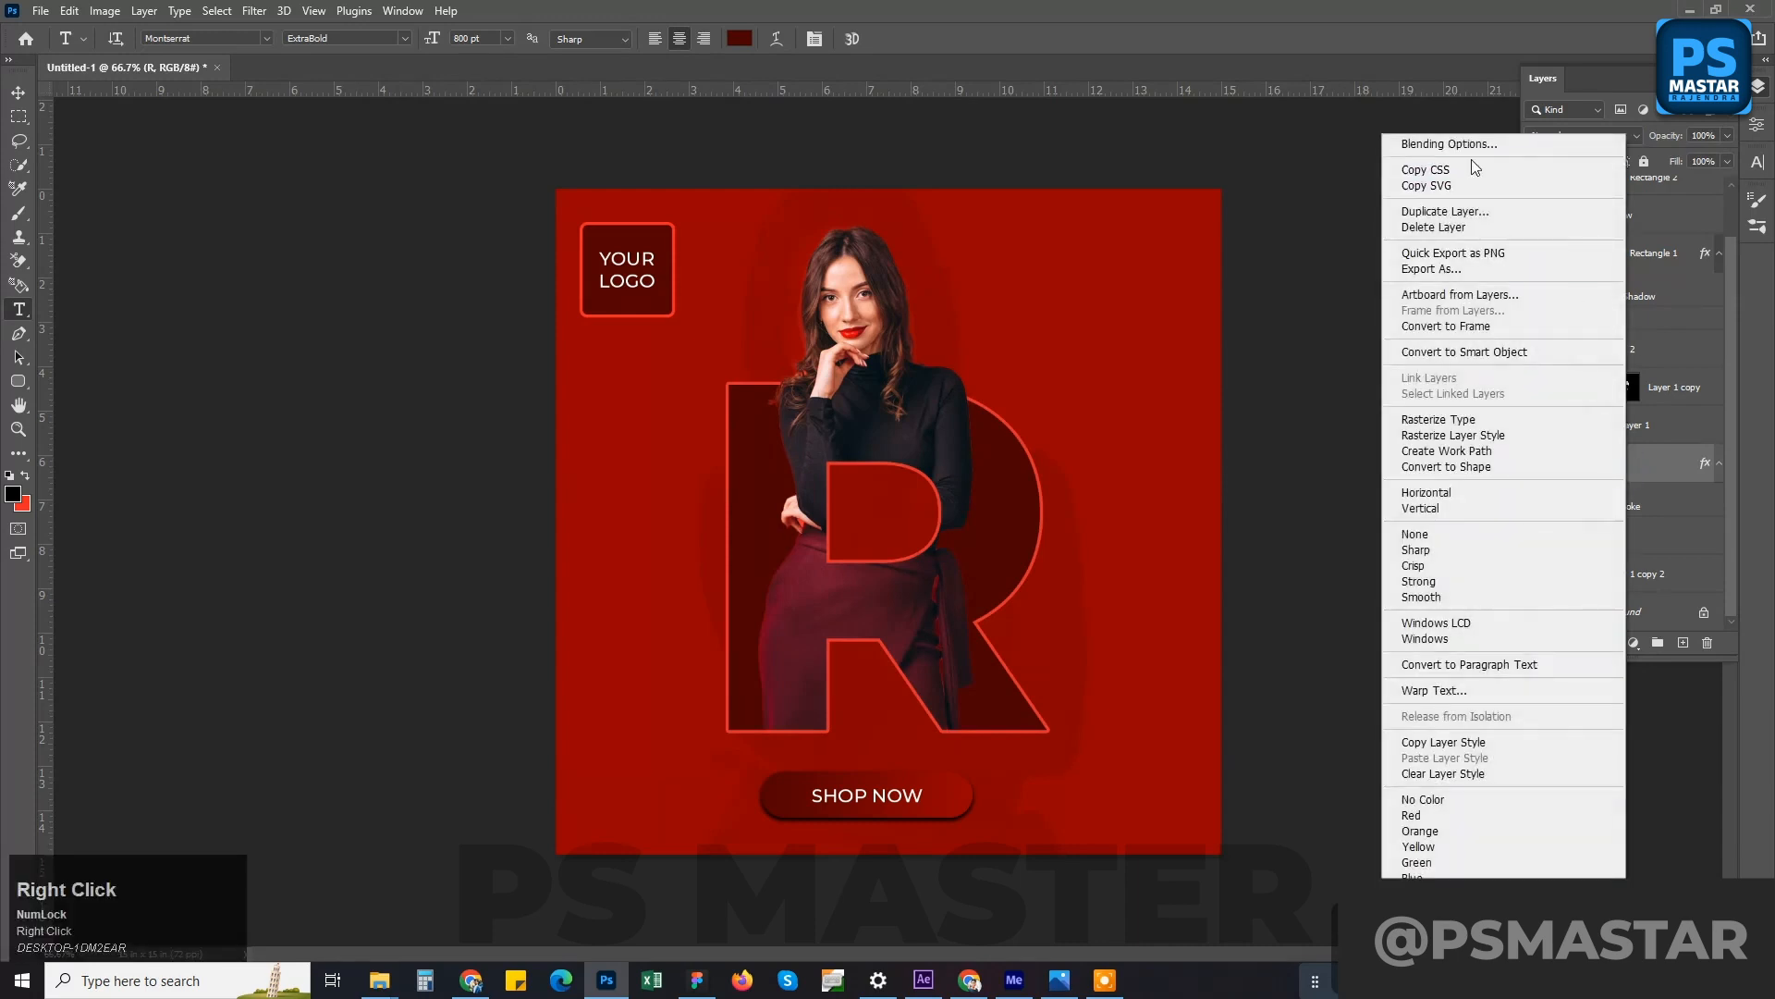
click(1438, 148)
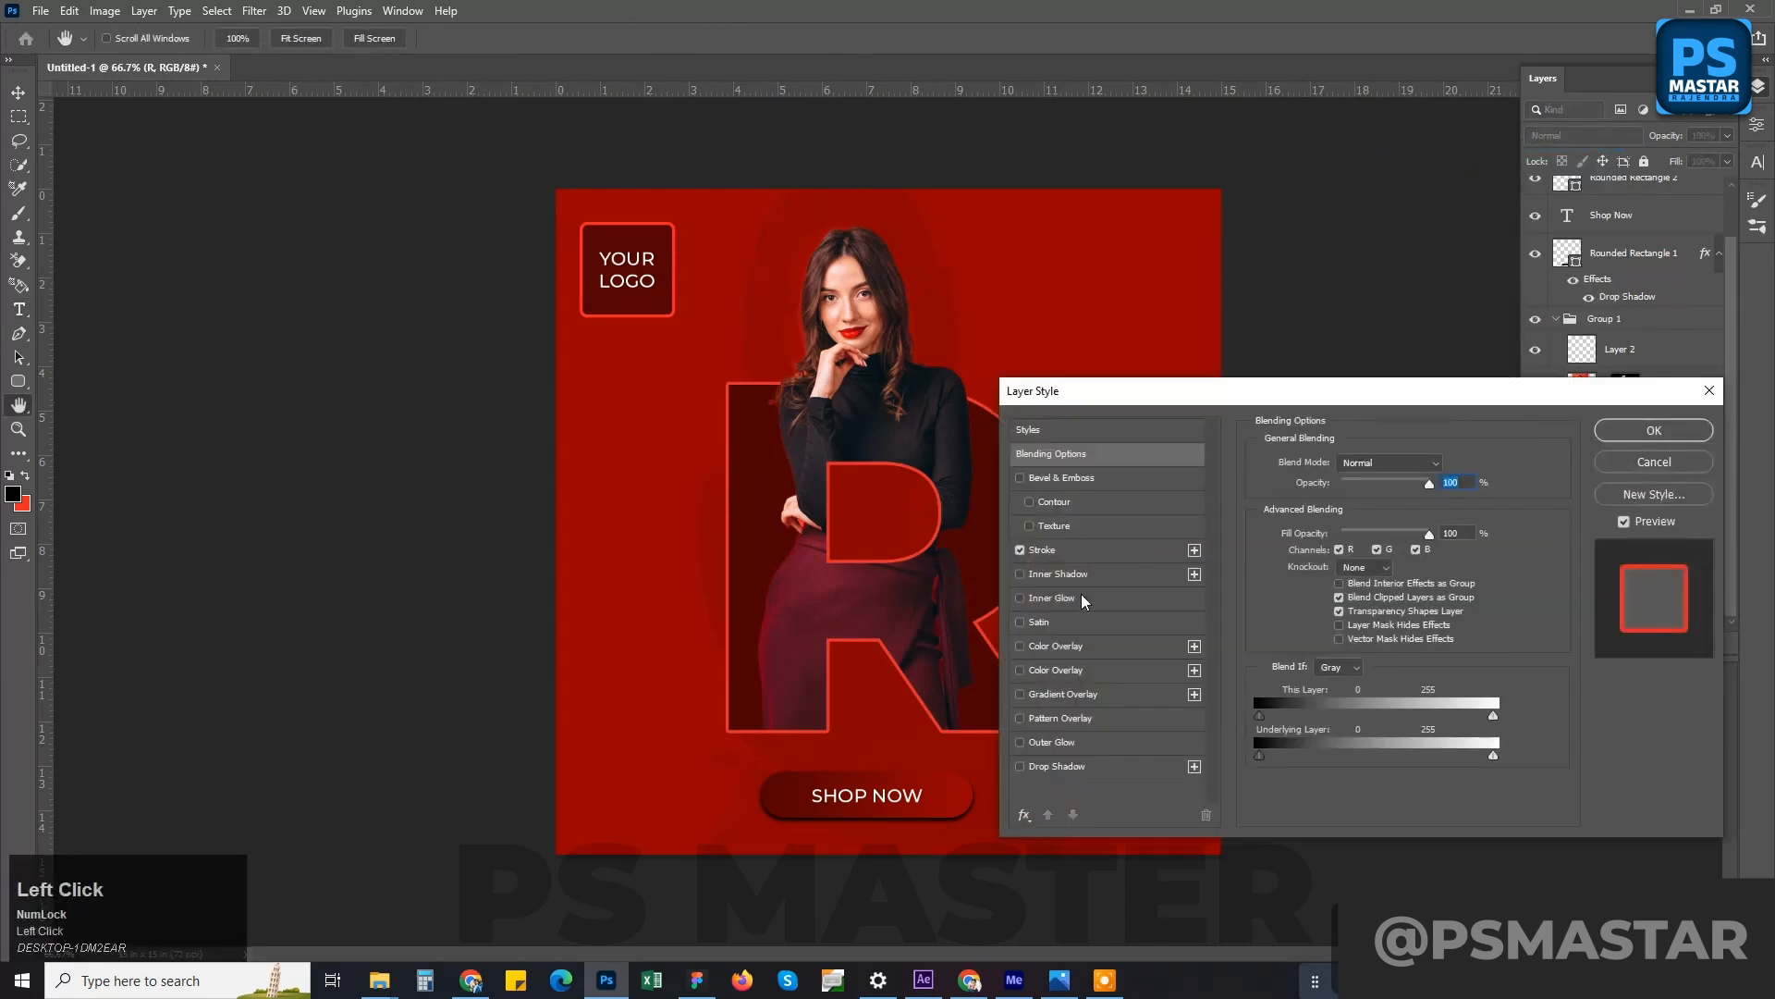
click(1021, 575)
click(1052, 575)
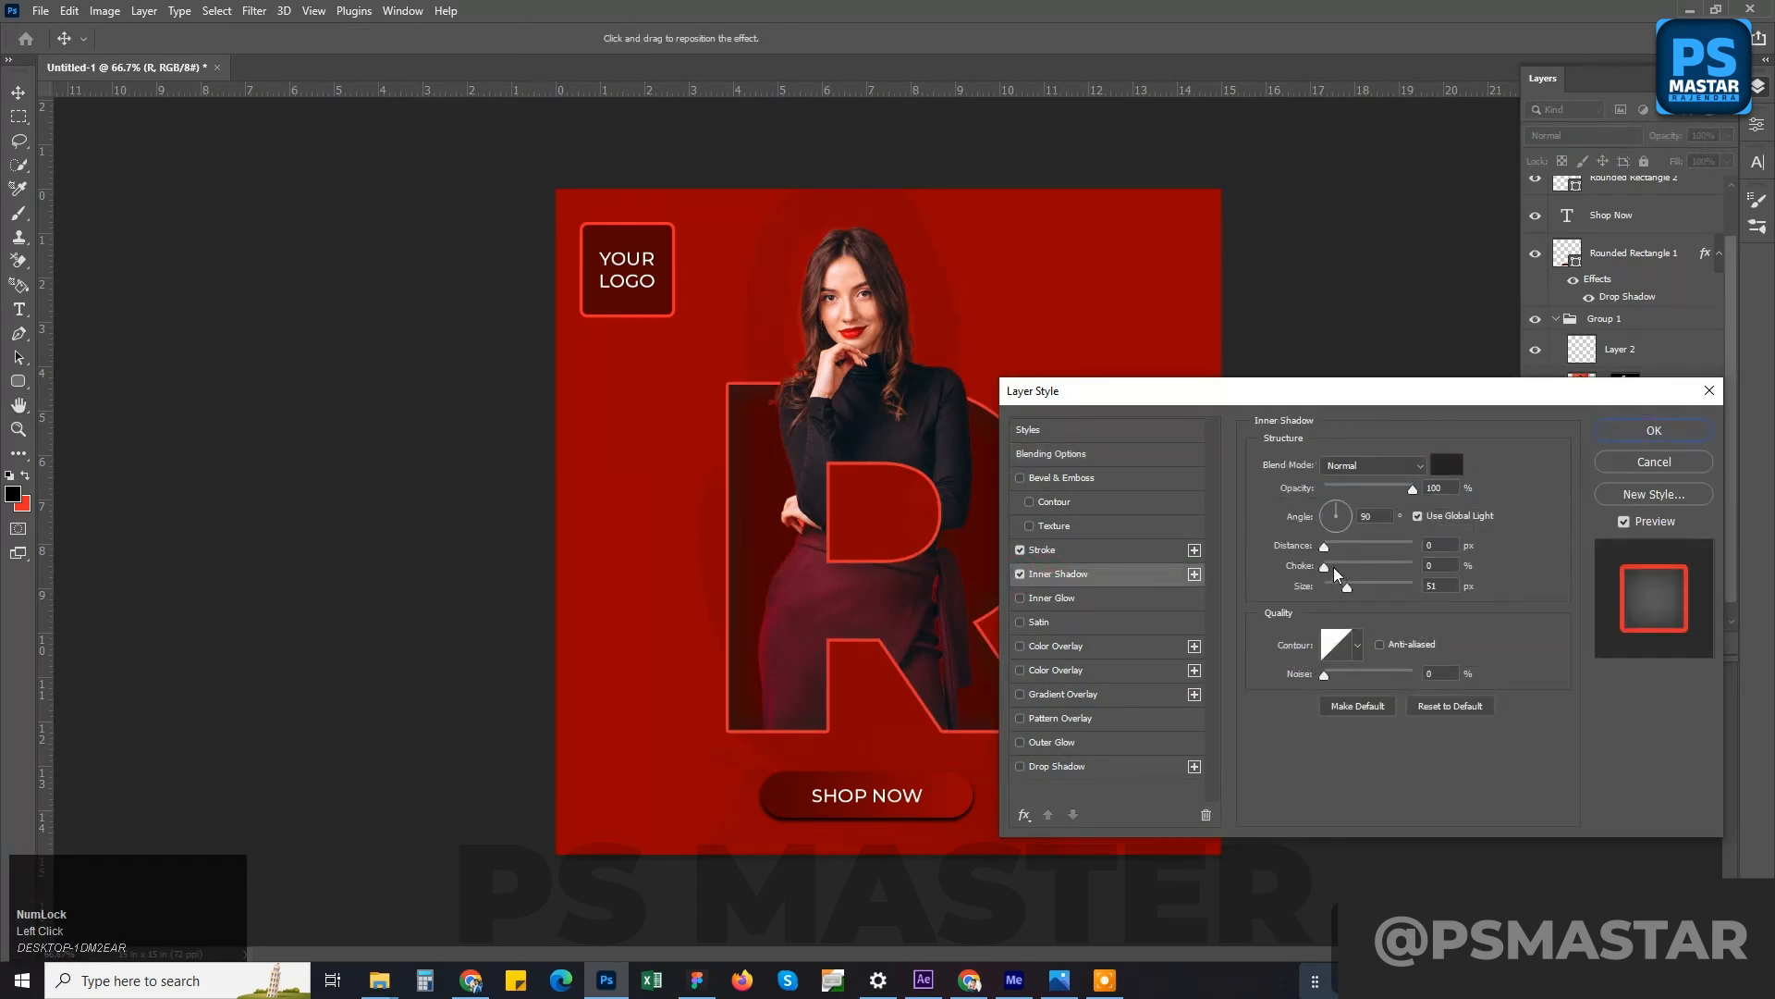
mouse_move(1339, 565)
mouse_down()
mouse_move(1365, 570)
mouse_move(1332, 589)
mouse_move(1386, 569)
mouse_move(1342, 592)
mouse_move(1326, 567)
mouse_up()
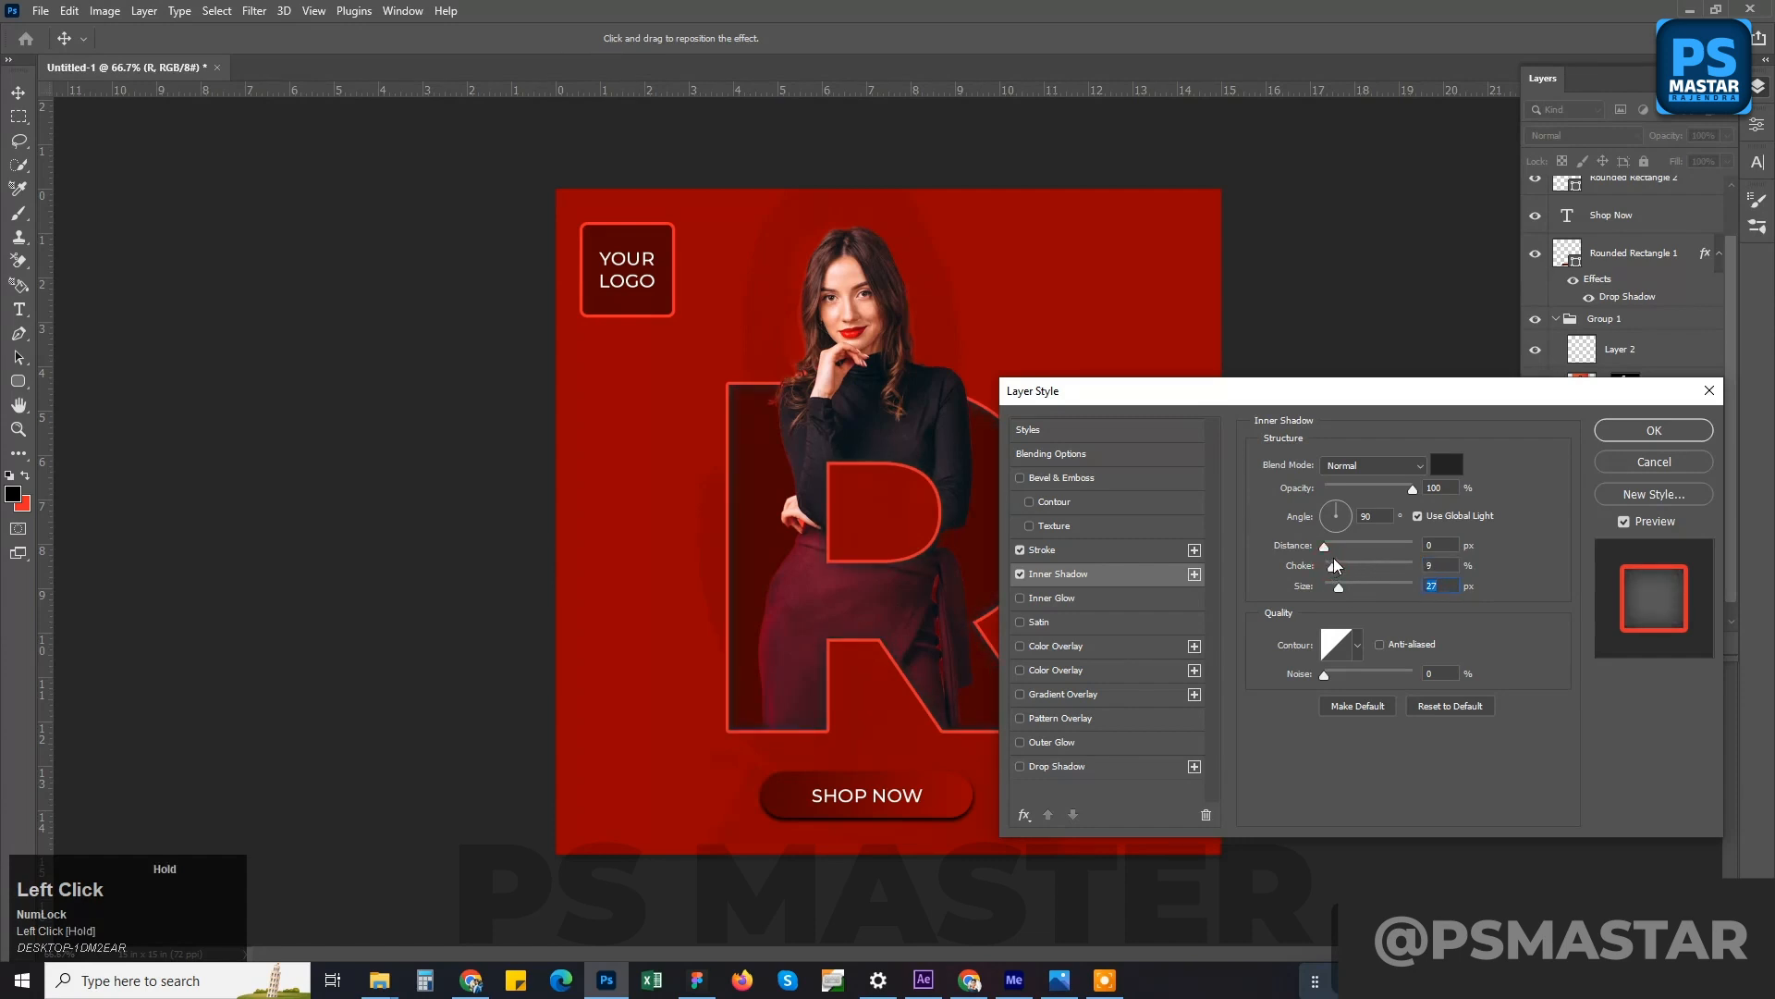
drag(1343, 565, 1342, 565)
- Change the R's inner shadow colour to dark red 3e0000, fine-tune the choke and apply the layer style
click(1430, 467)
drag(923, 398, 929, 549)
click(991, 450)
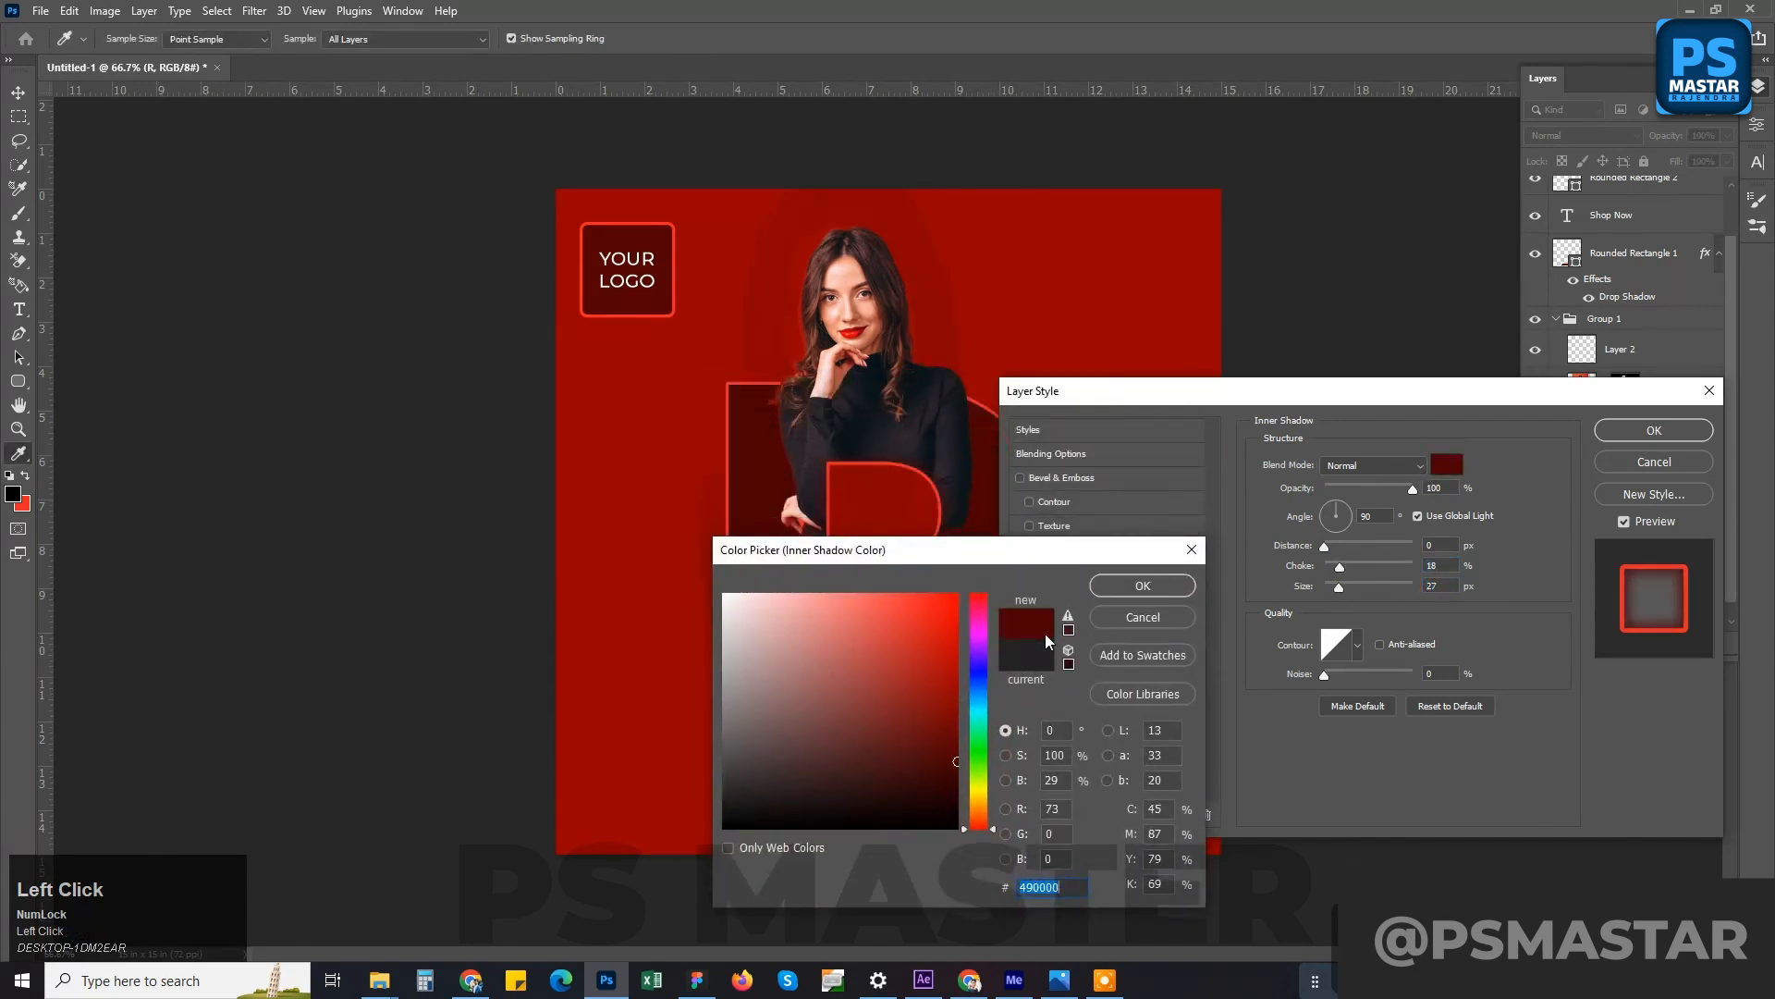
drag(957, 757, 956, 772)
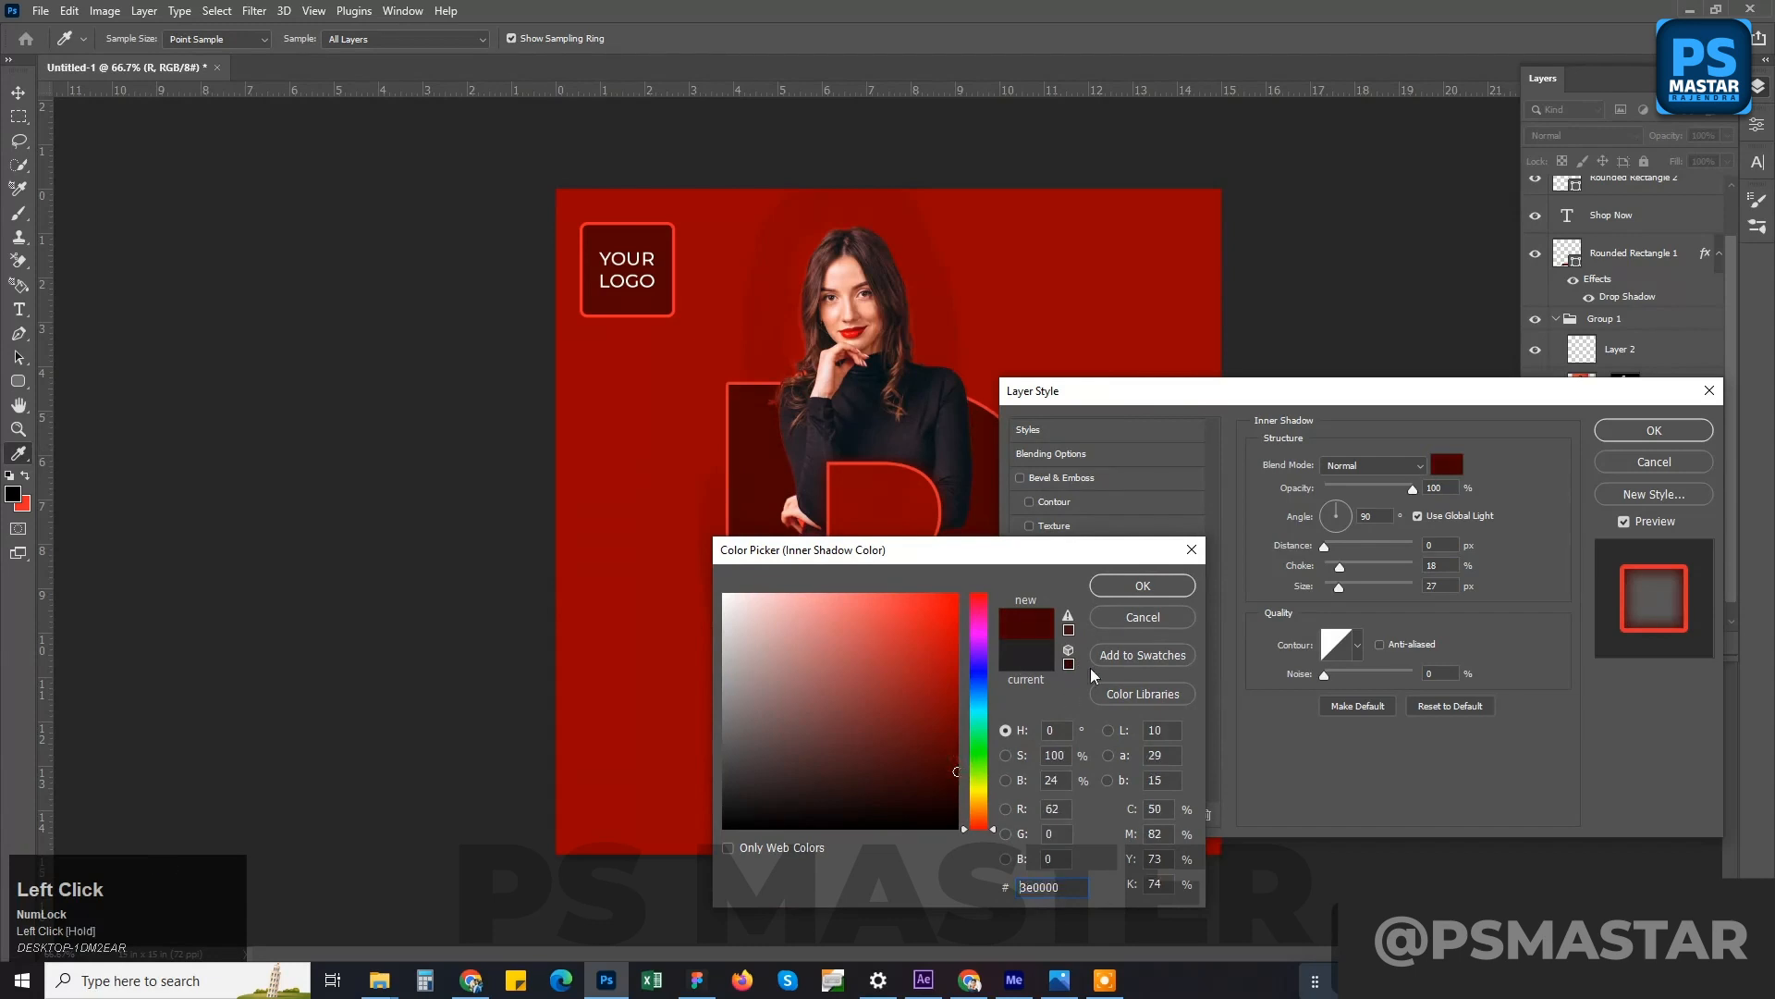
click(1124, 592)
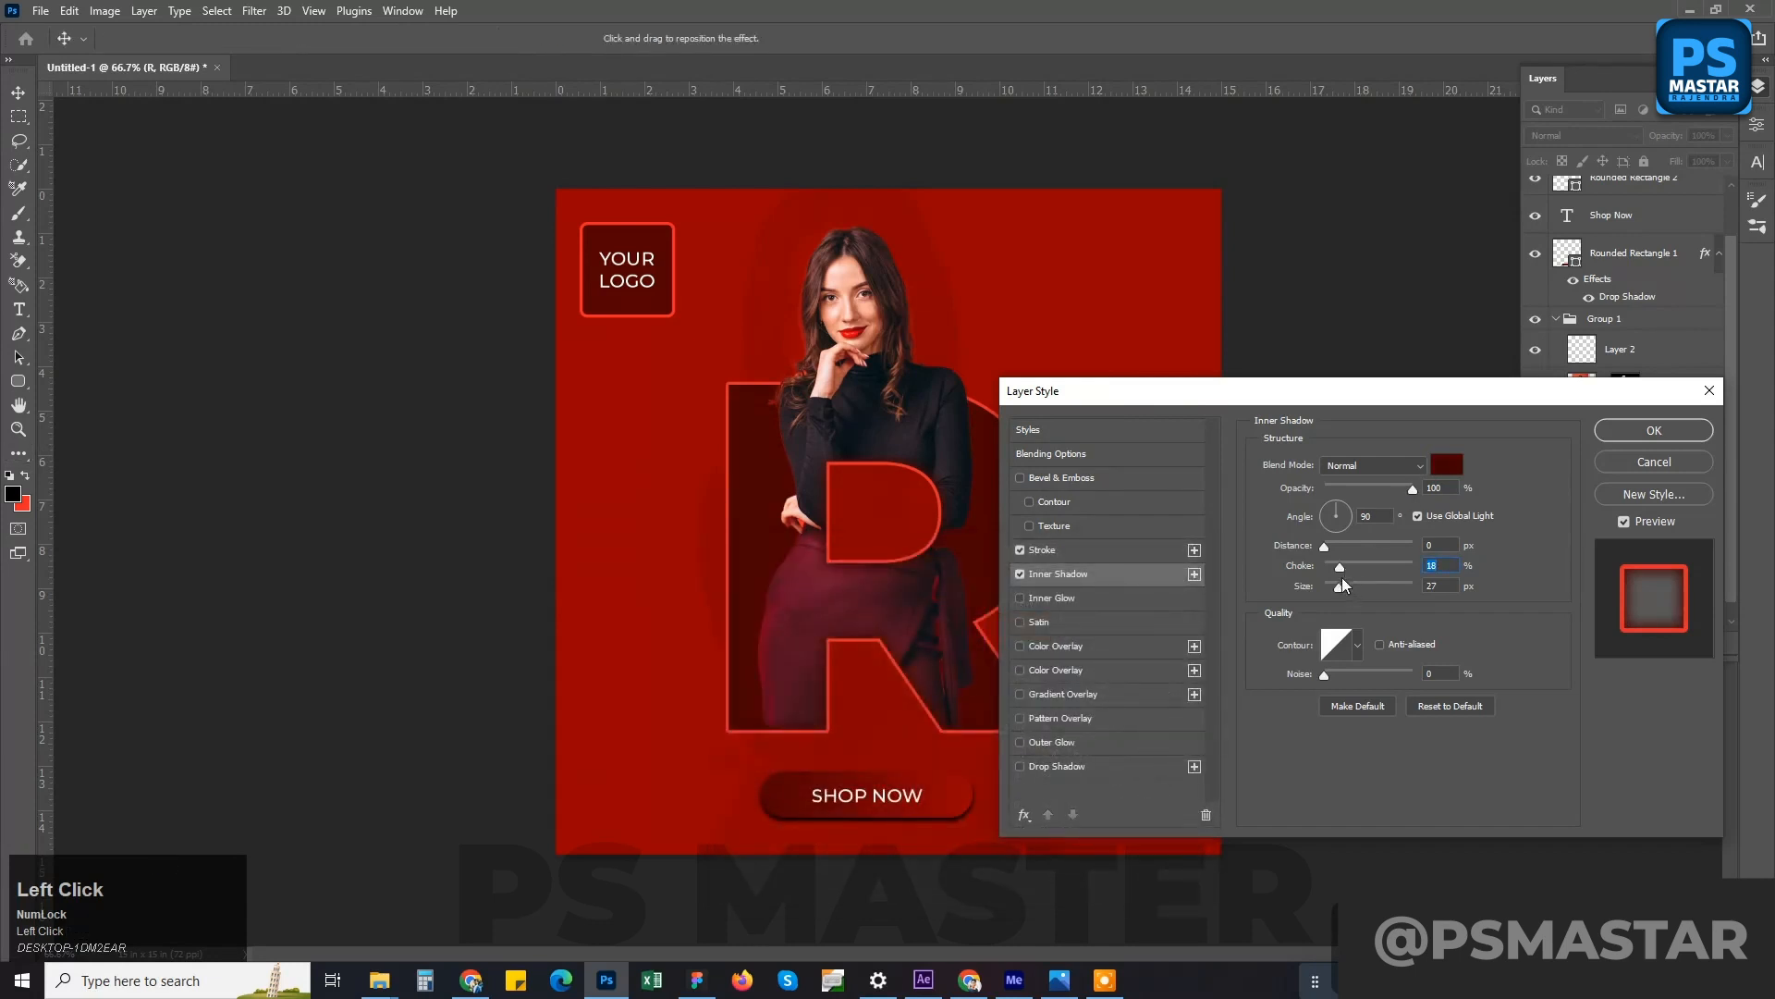
mouse_move(1340, 567)
mouse_down()
mouse_move(1363, 568)
mouse_move(1337, 592)
mouse_move(1342, 567)
mouse_up()
click(1623, 432)
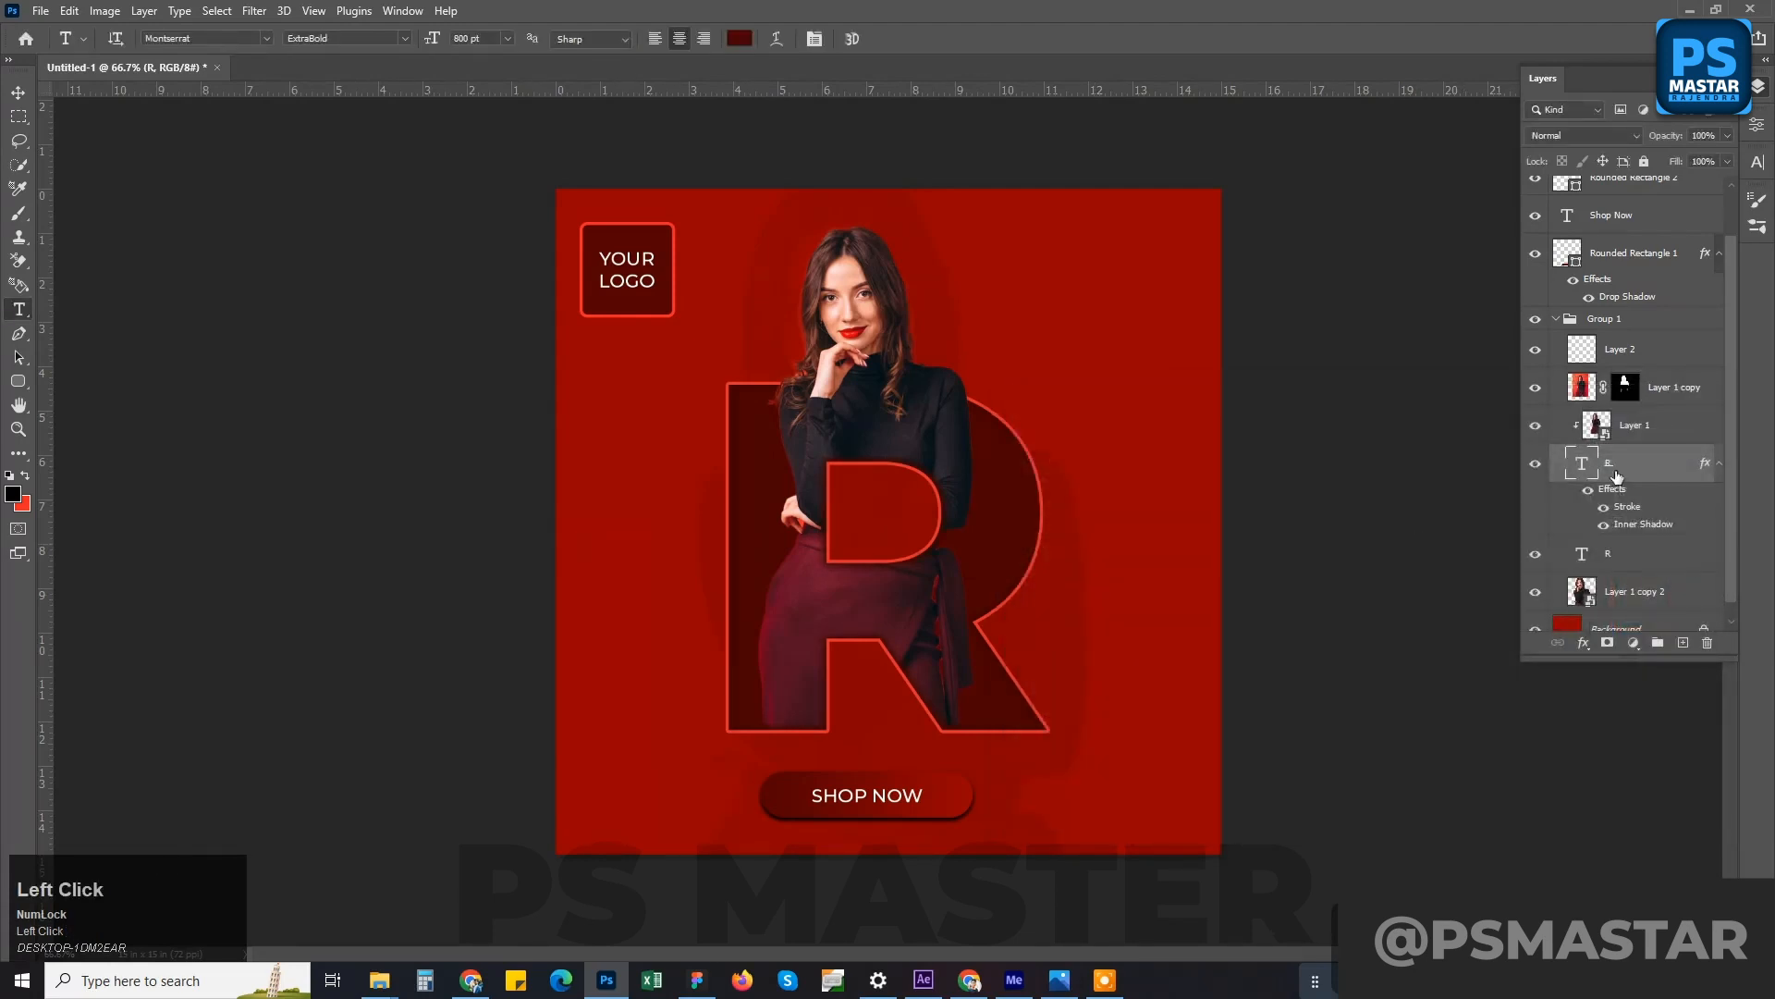
- Try 5% opacity on the enlarged background portrait's layer and set it back to 10%
scroll(1049, 563, down, 1)
scroll(1050, 563, up, 1)
click(1618, 577)
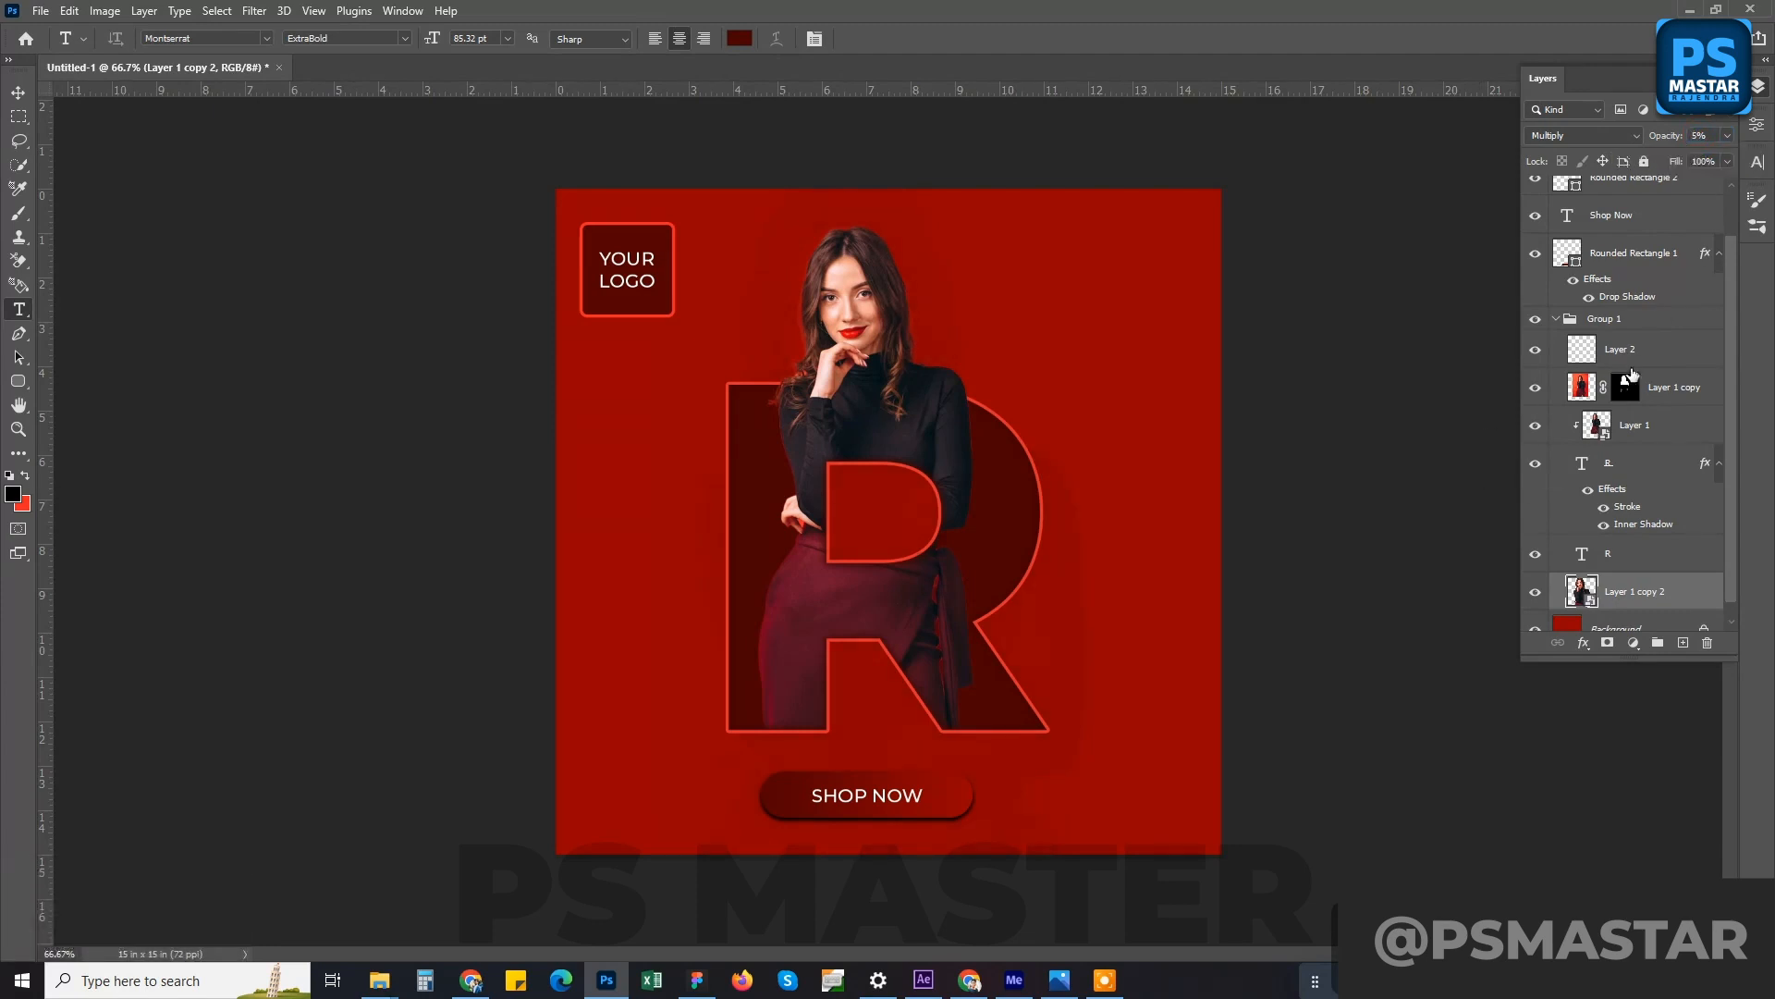
click(1699, 135)
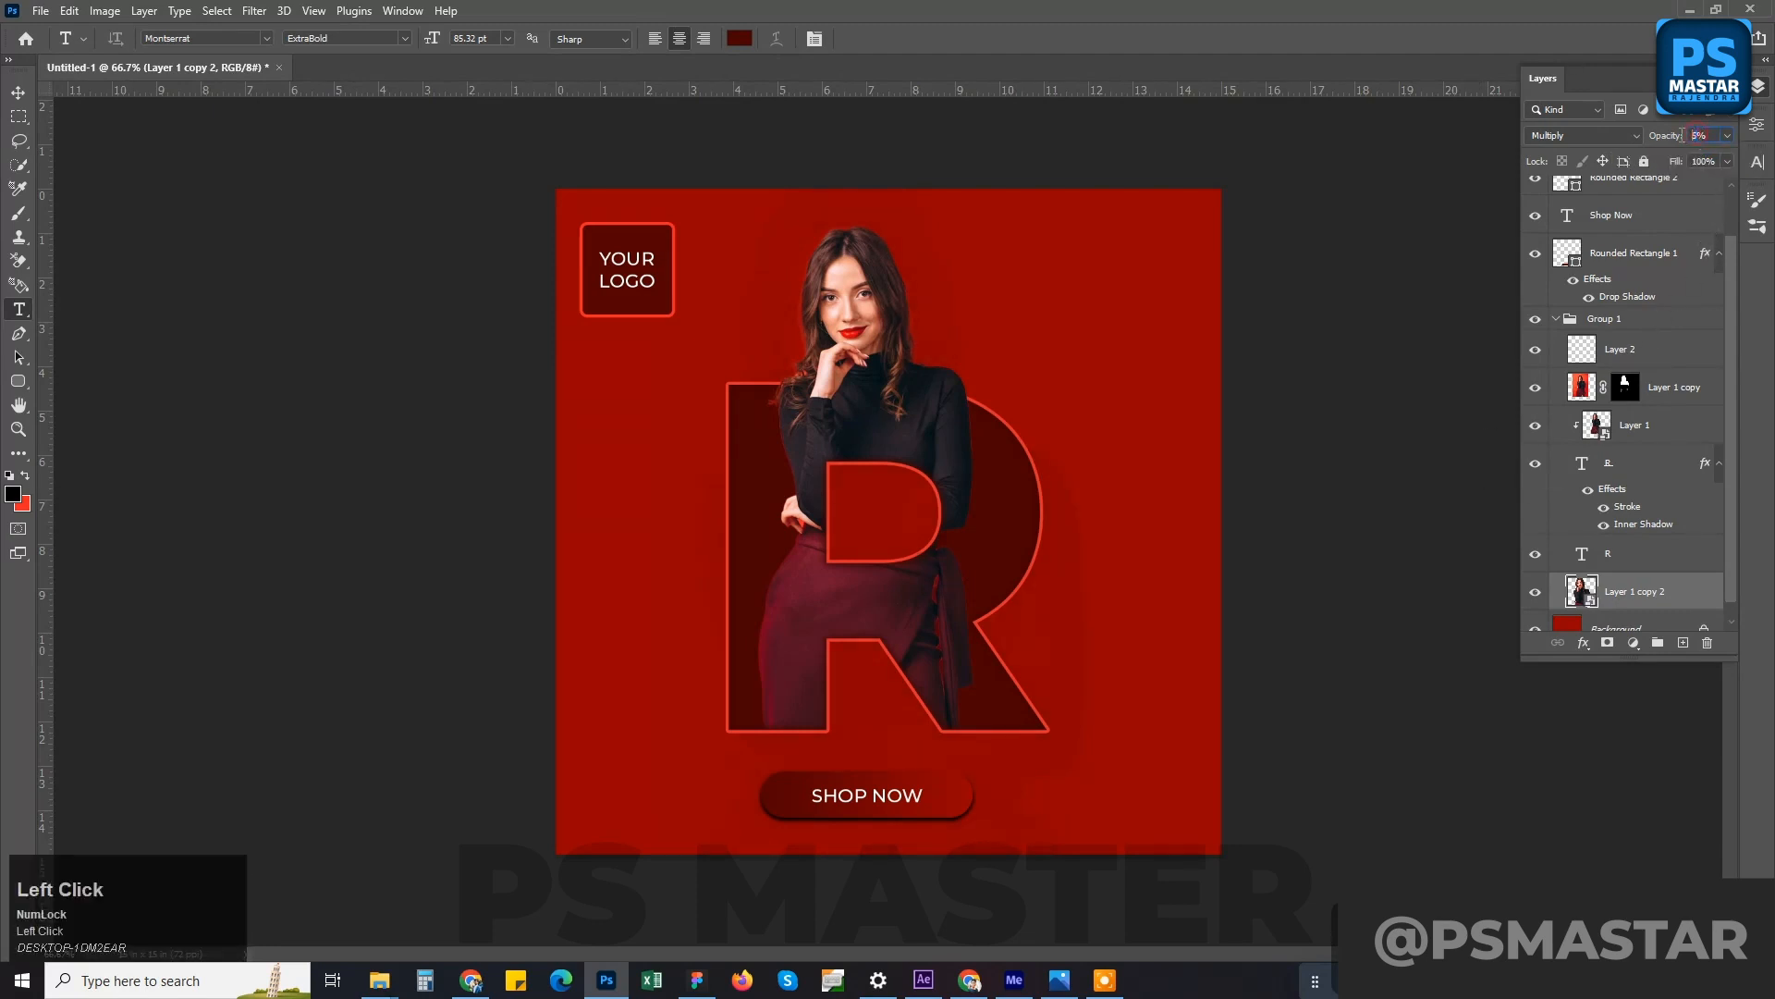
drag(1681, 137, 1683, 138)
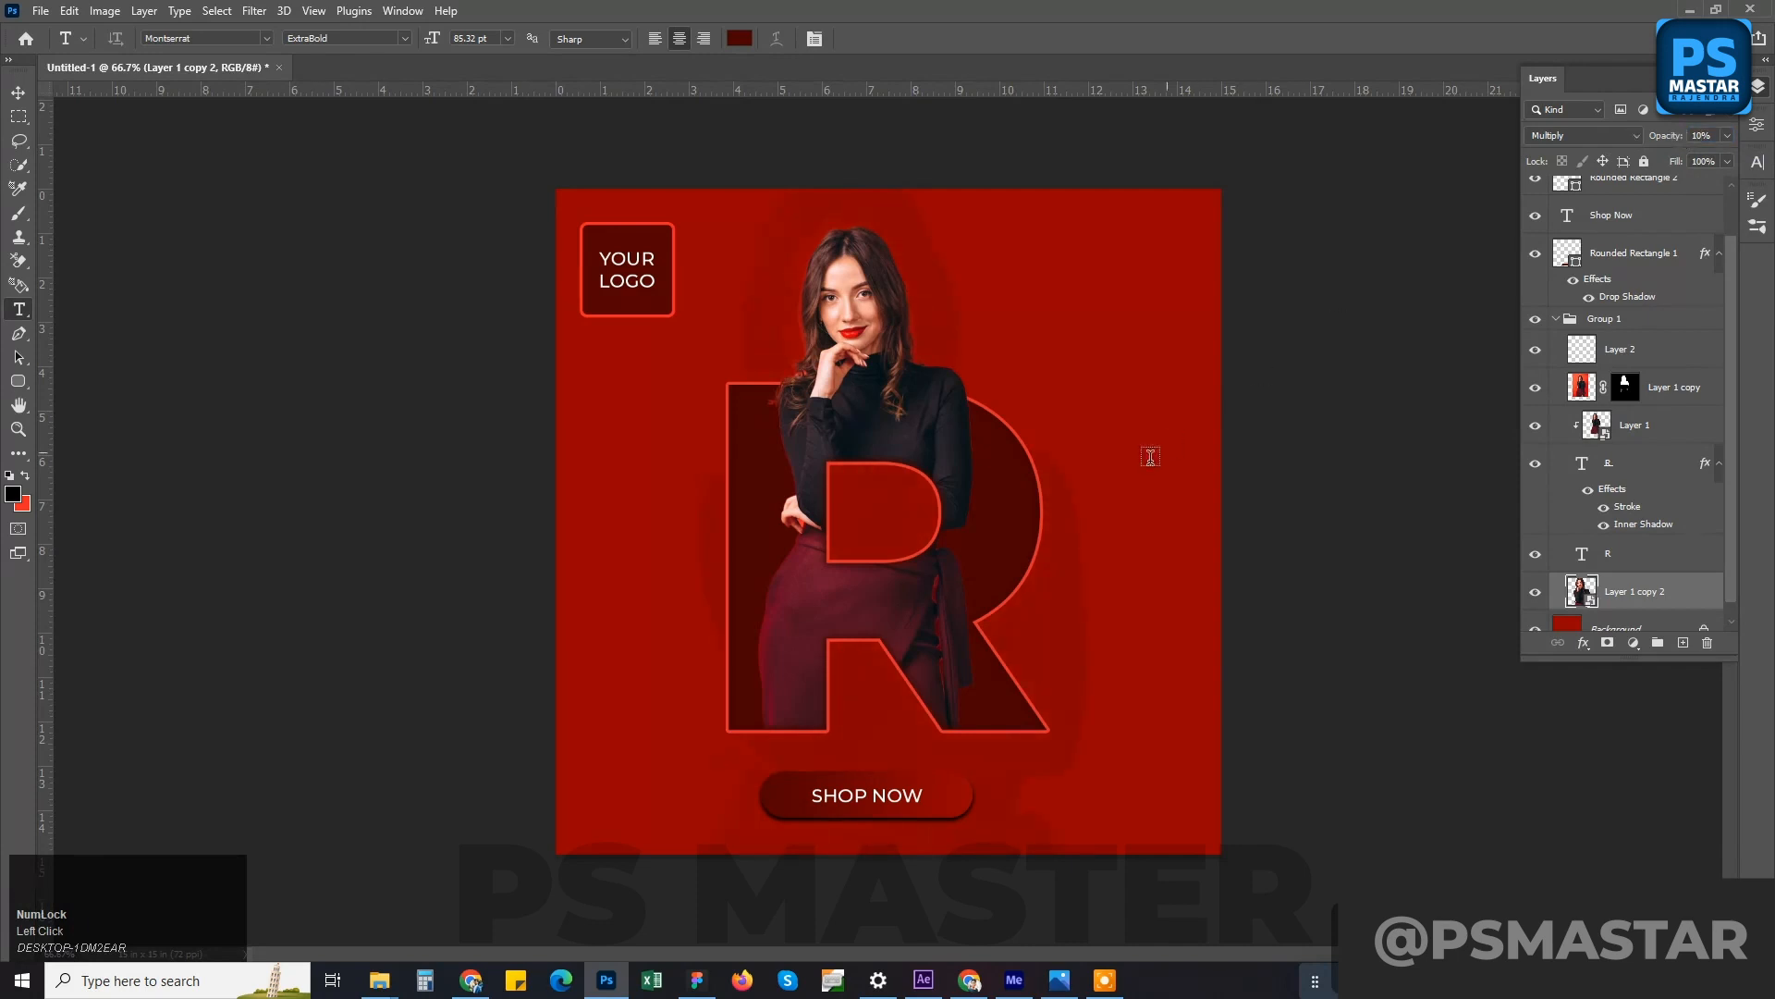